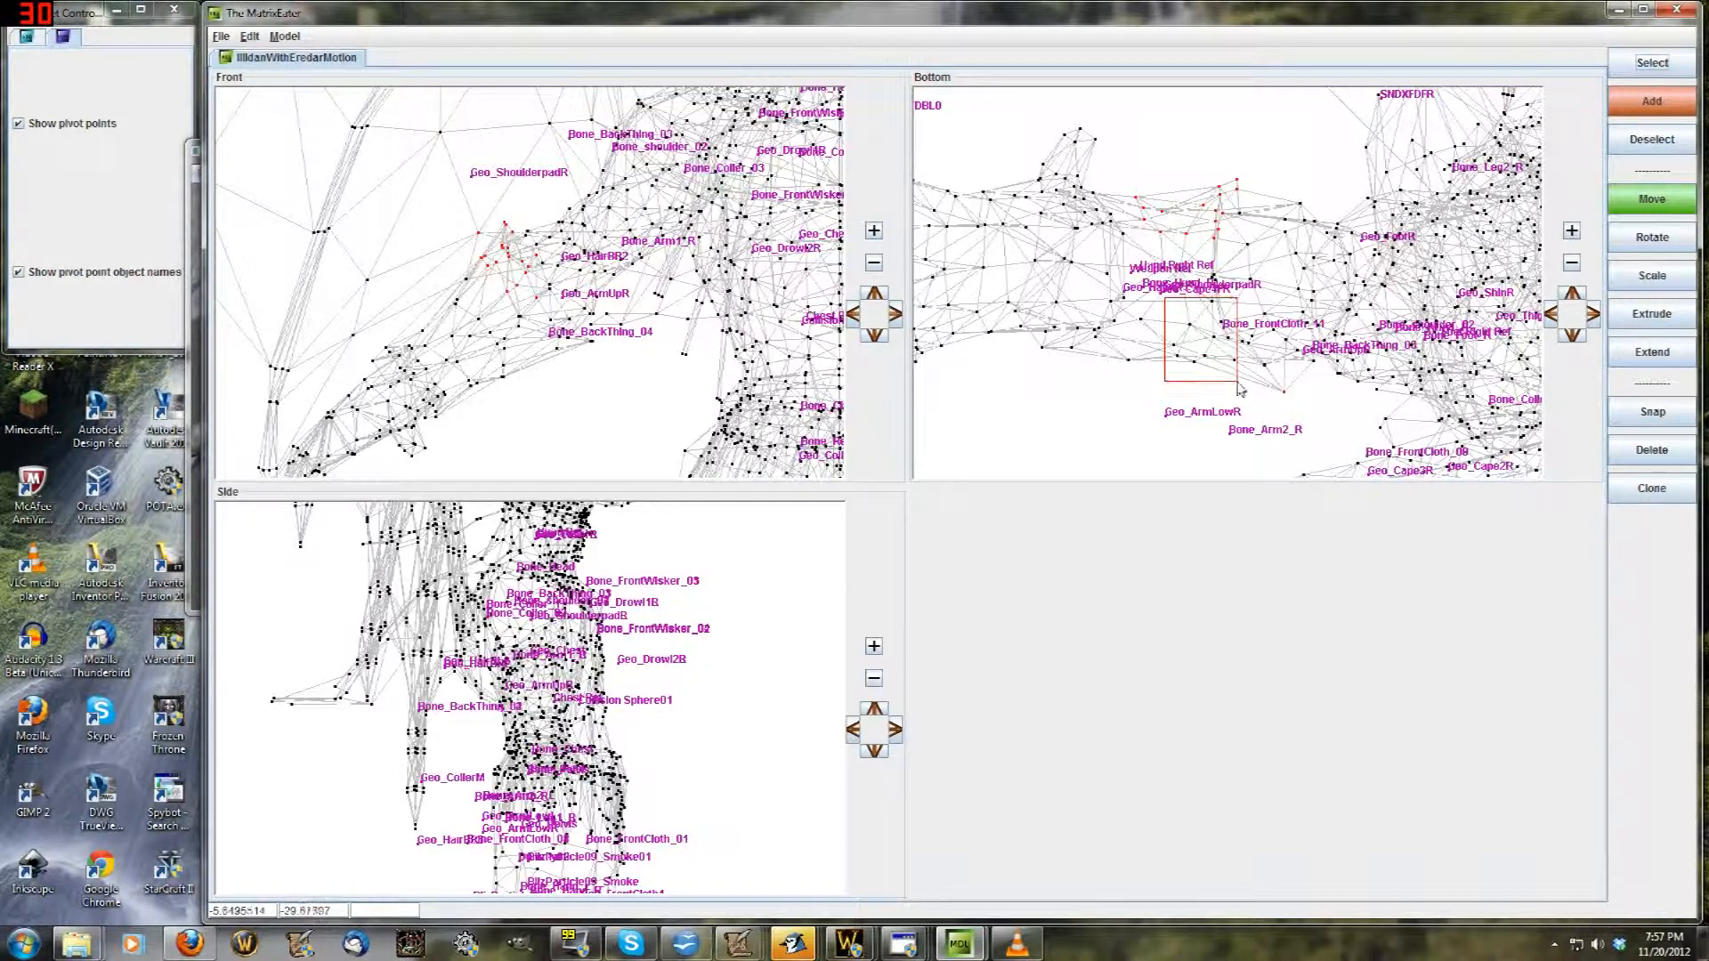
Select the right forearm vertices in the Bottom and Front views and reassign their matrix to the Geo_ArmLowR bone
{"action": "middle_click_drag", "start_coordinate": [1217, 323], "coordinate": [1289, 329]}
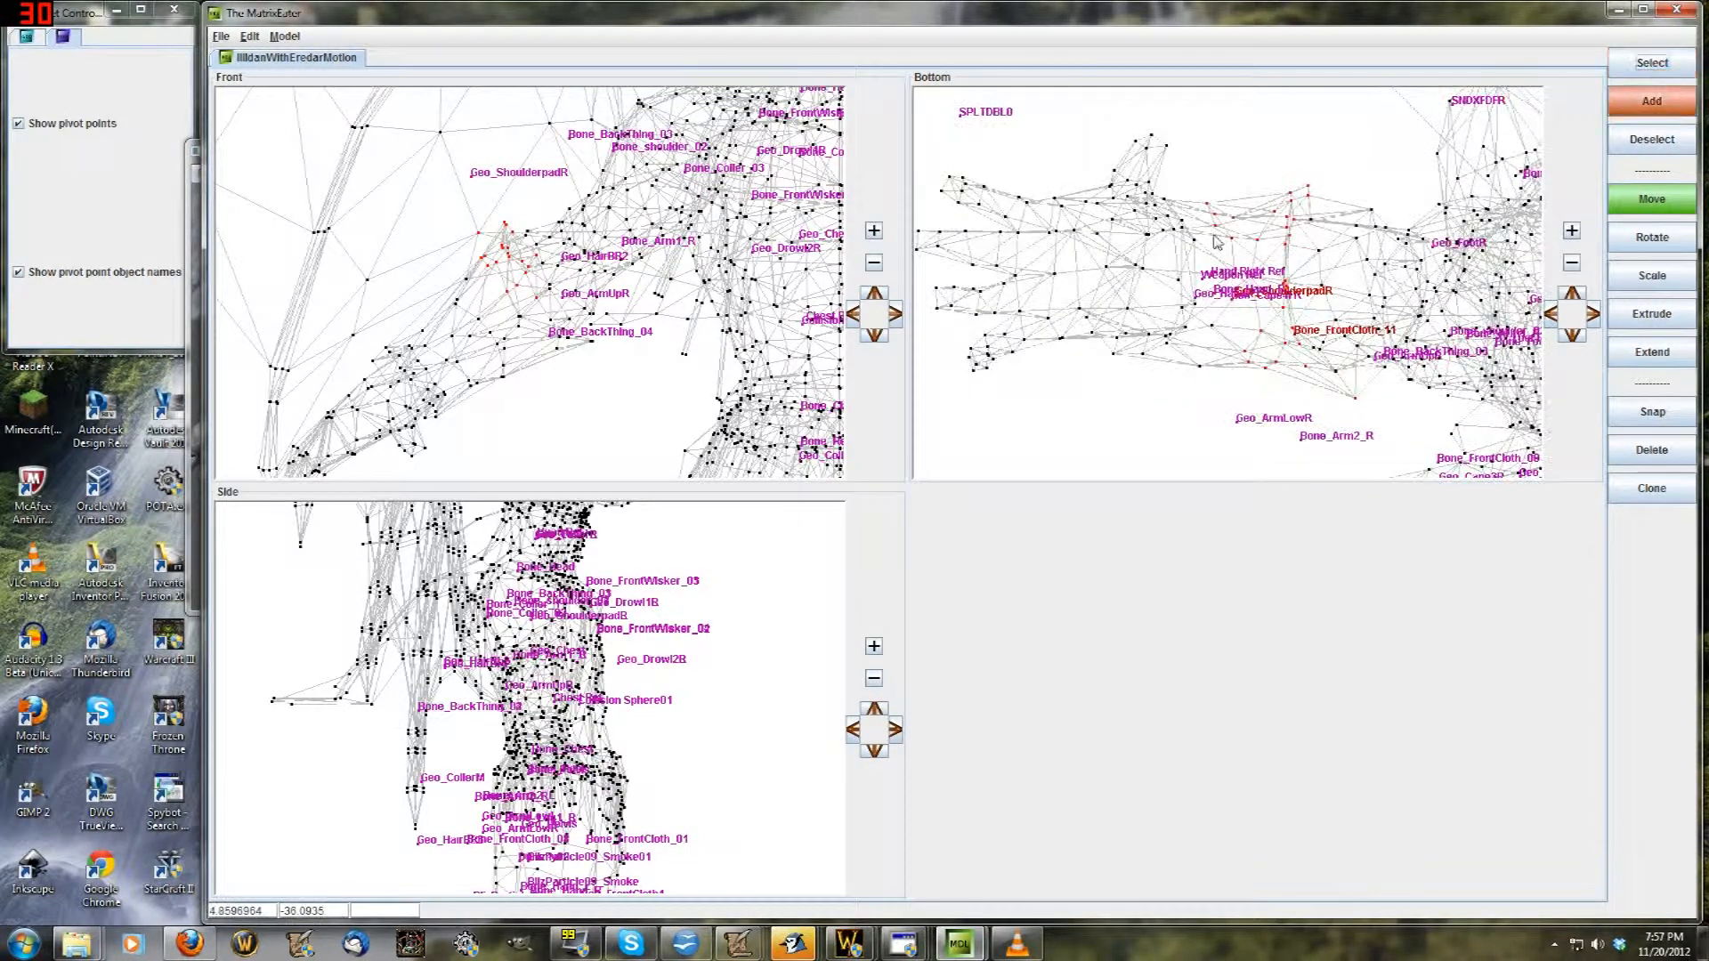
{"action": "scroll", "coordinate": [539, 302], "scroll_direction": "up", "scroll_amount": 2}
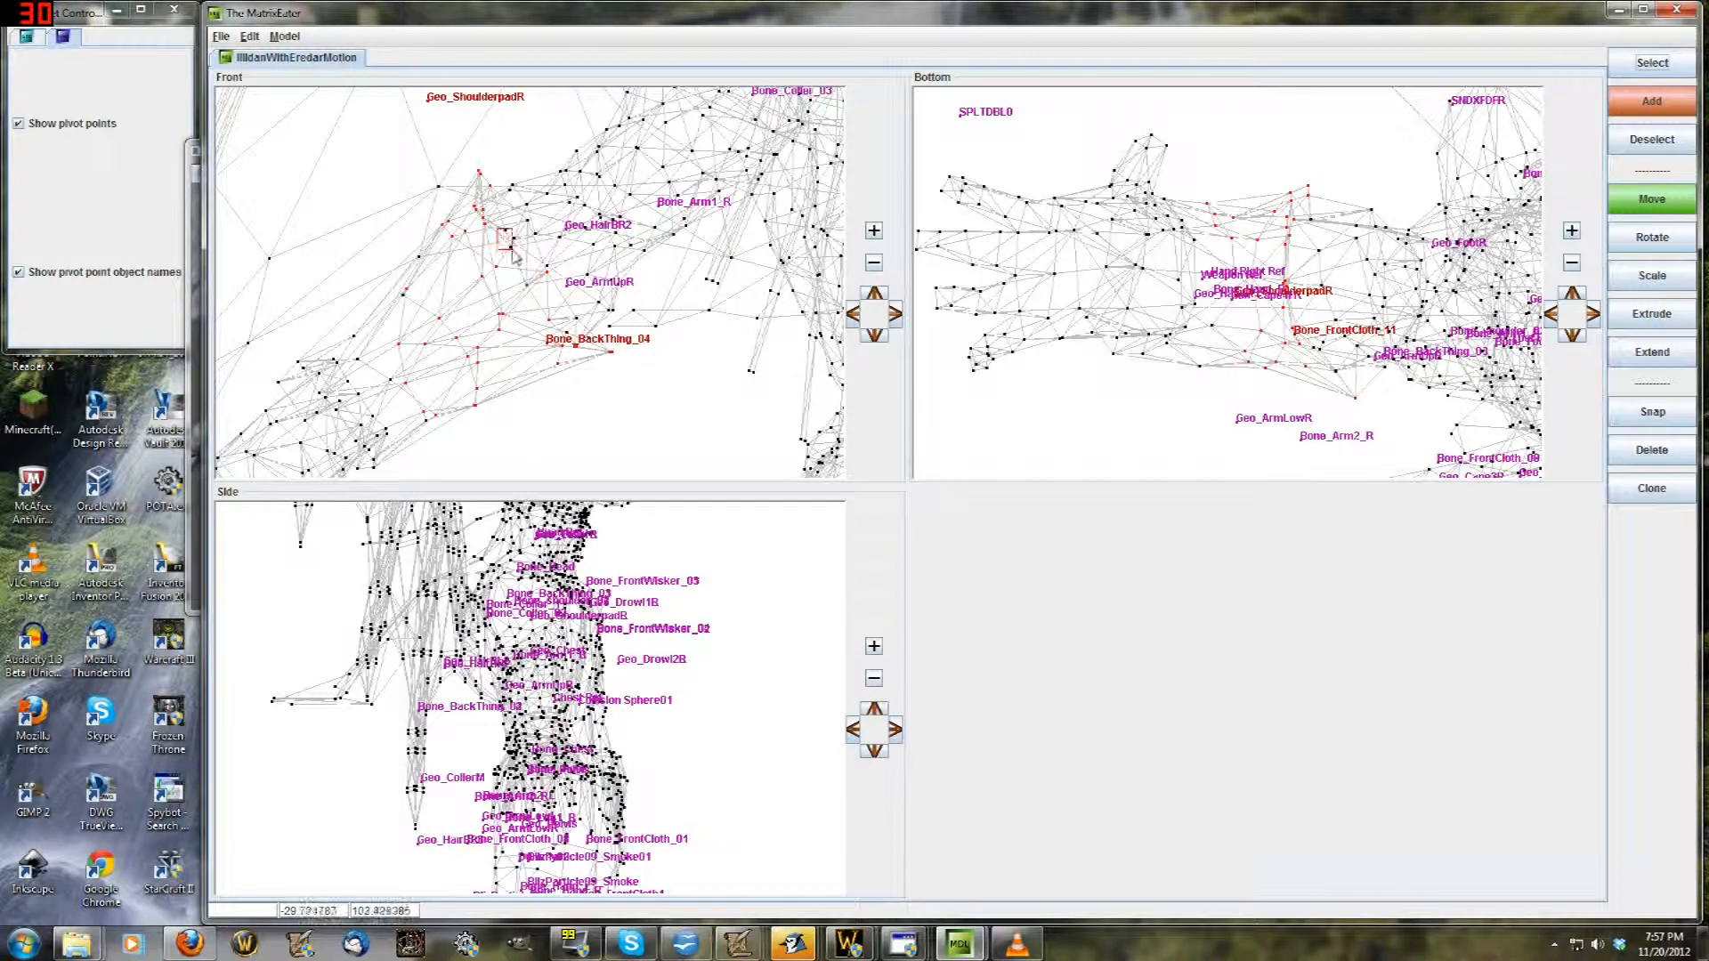
{"action": "scroll", "coordinate": [515, 253], "scroll_direction": "up", "scroll_amount": 3}
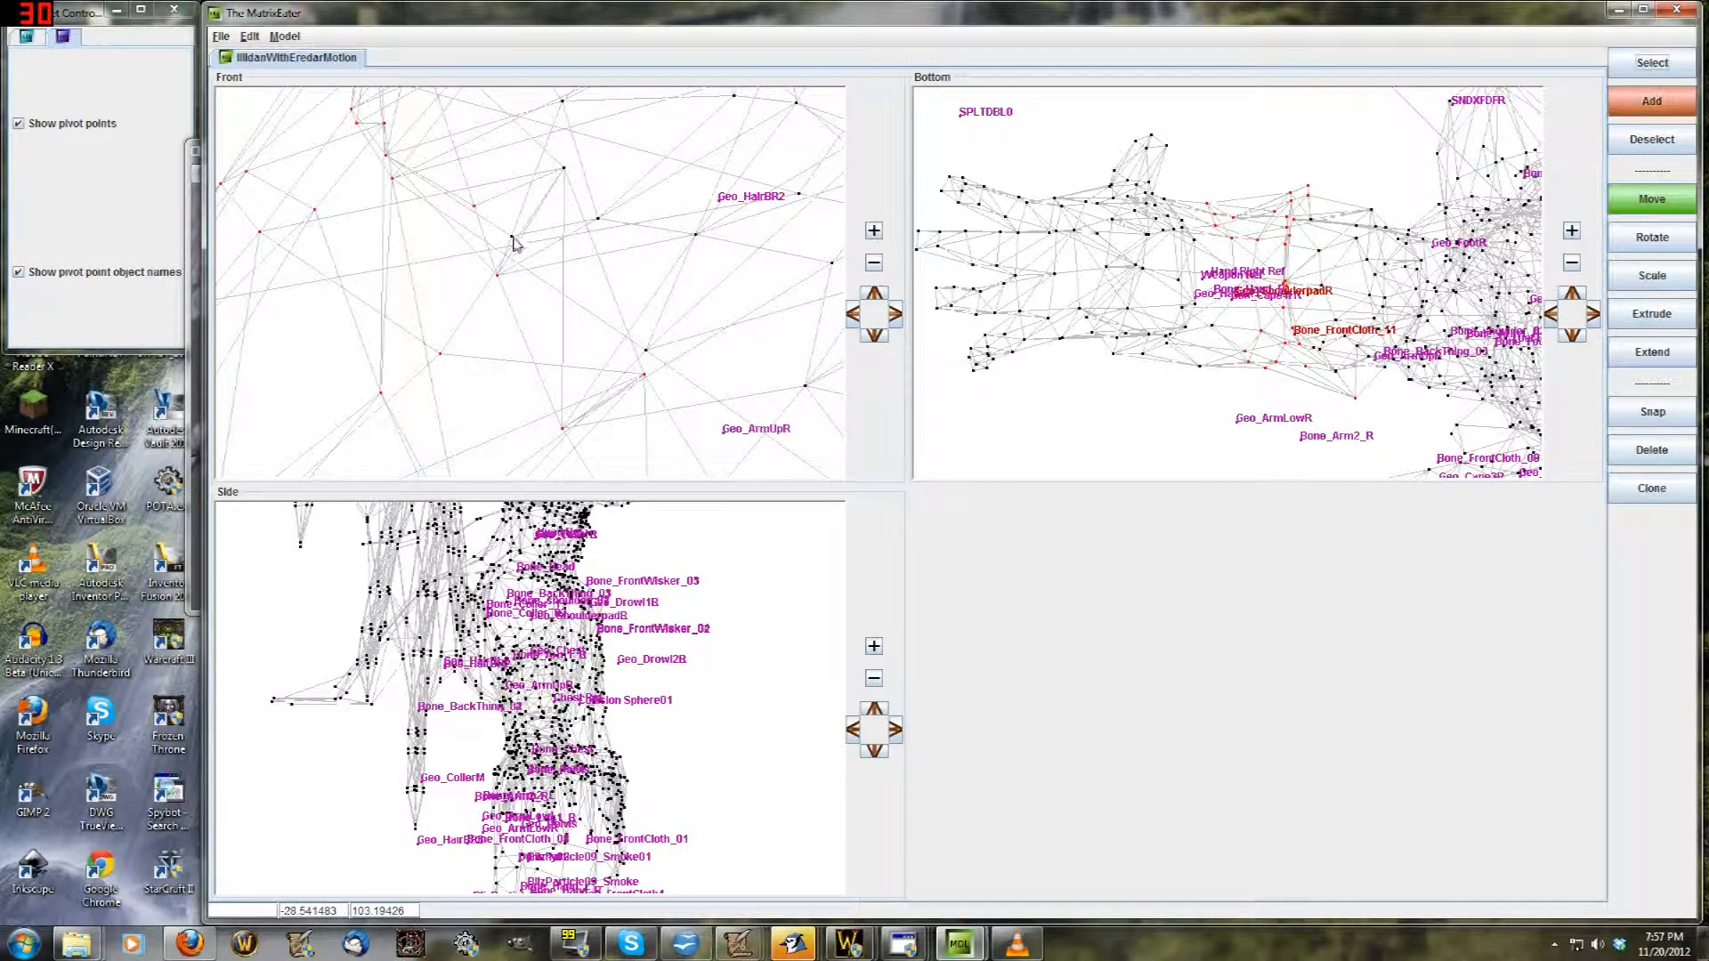
{"action": "scroll", "coordinate": [523, 252], "scroll_direction": "down", "scroll_amount": 3}
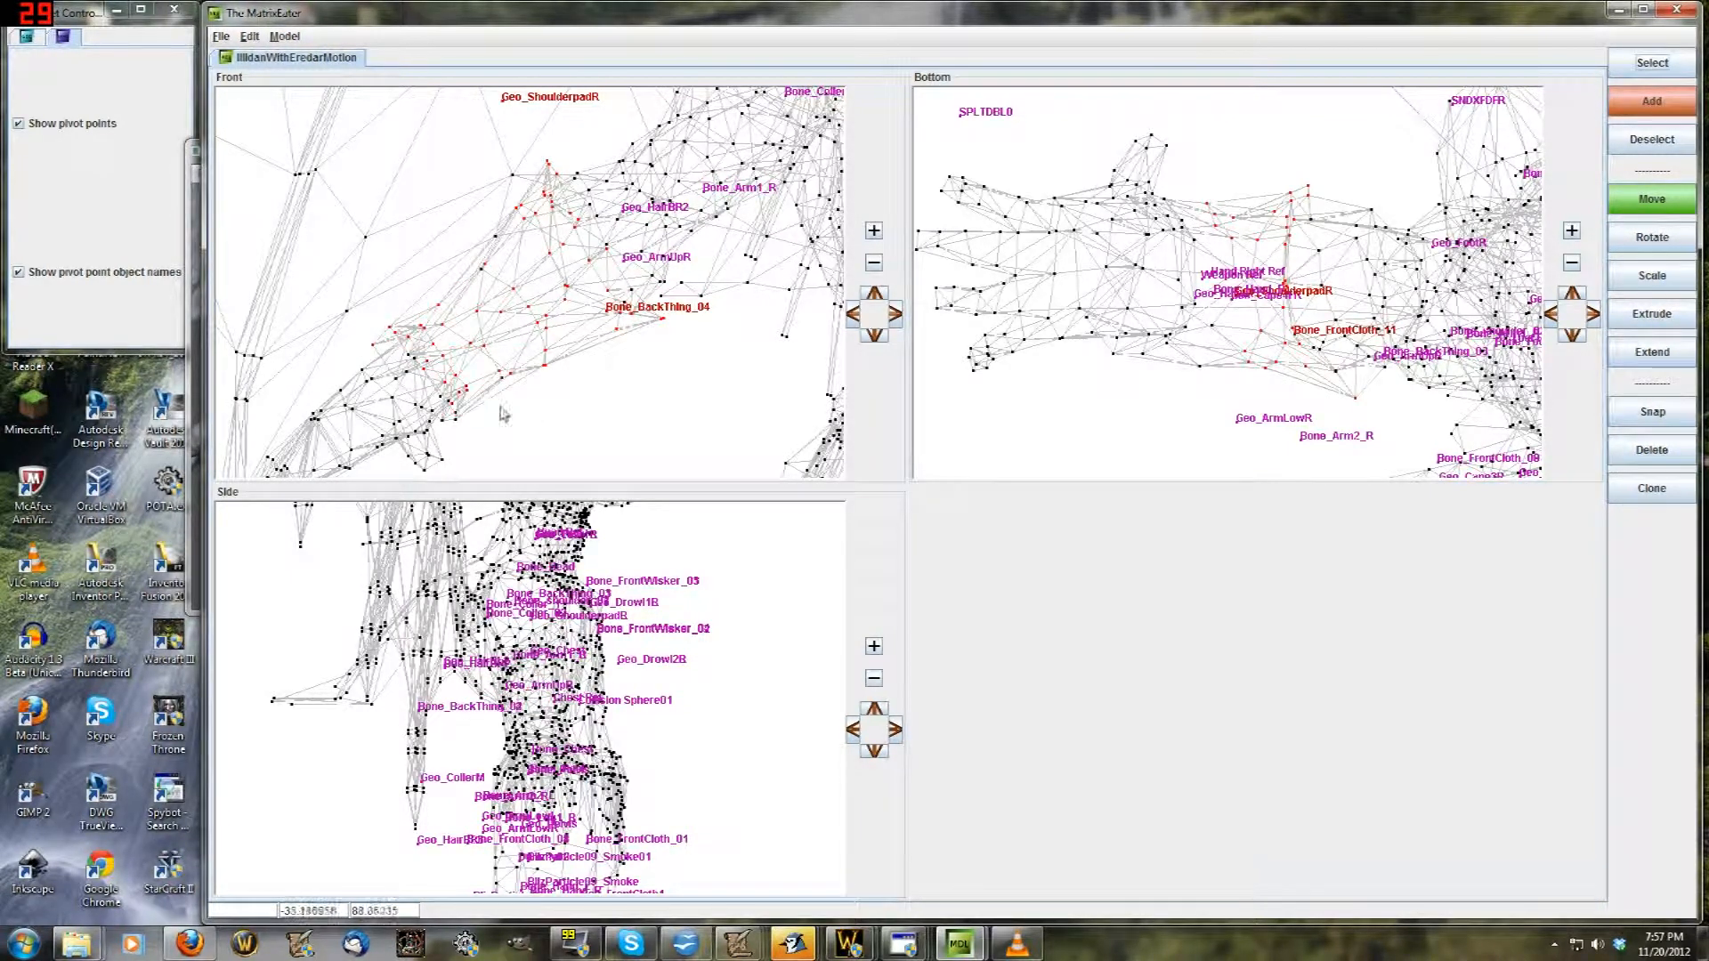
{"action": "scroll", "coordinate": [449, 405], "scroll_direction": "up", "scroll_amount": 2}
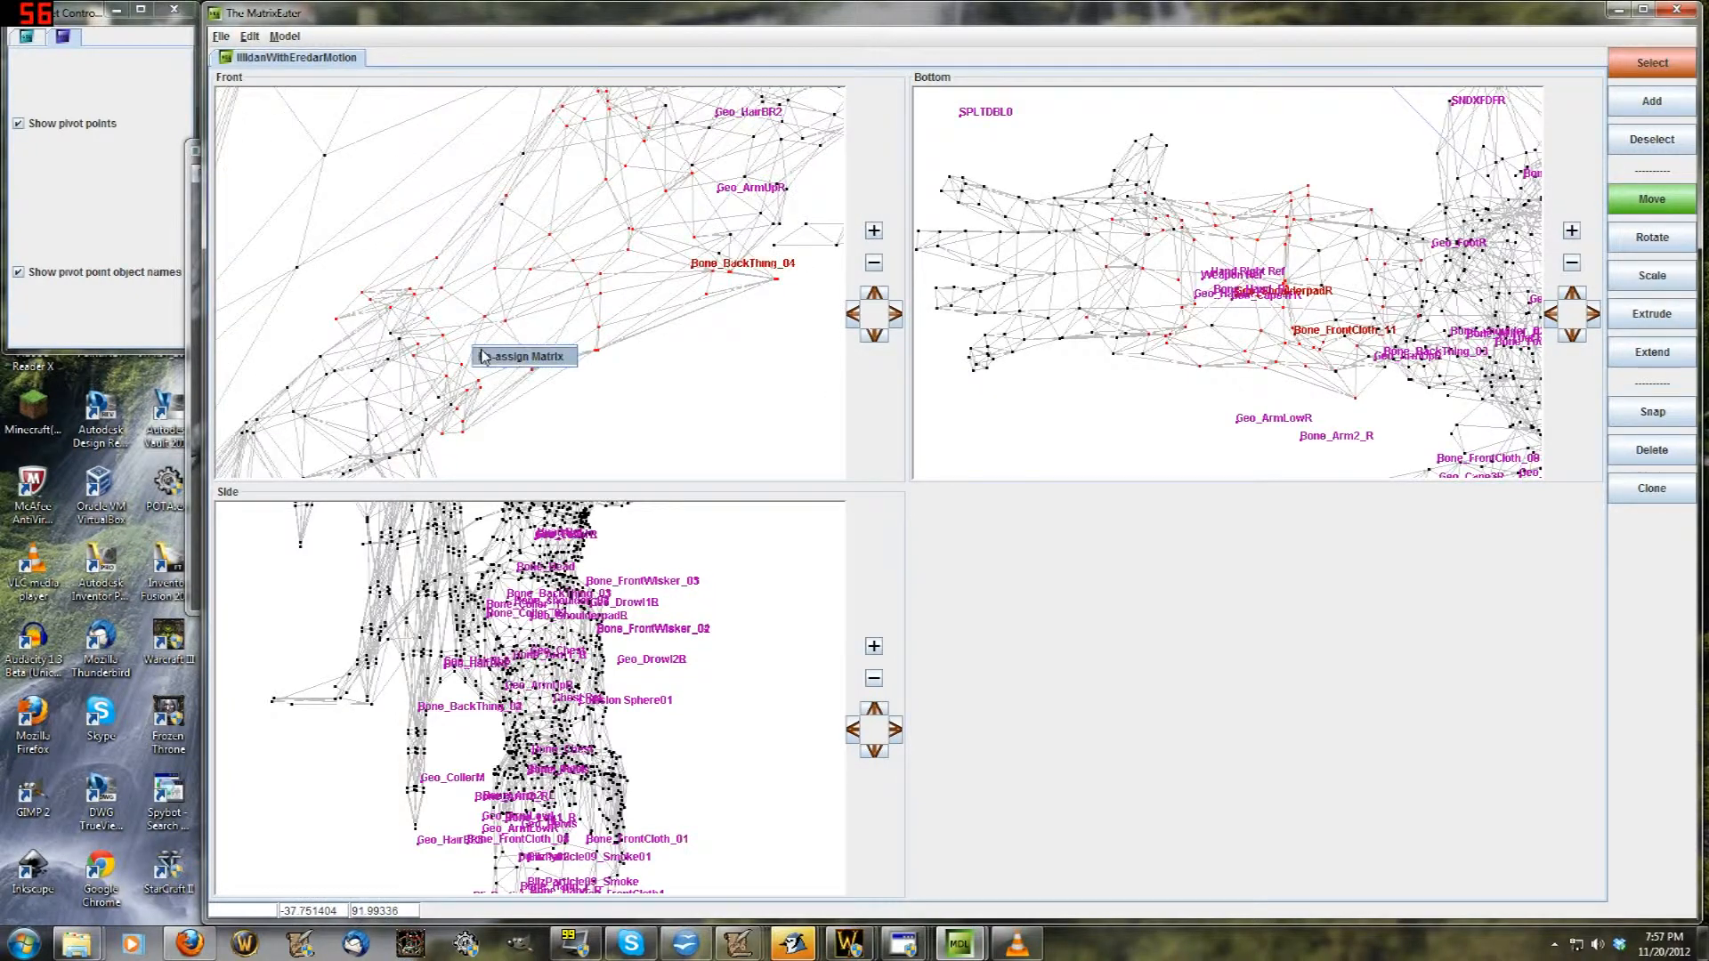
{"action": "left_click", "coordinate": [525, 357]}
{"action": "left_click_drag", "start_coordinate": [1177, 347], "coordinate": [1194, 589]}
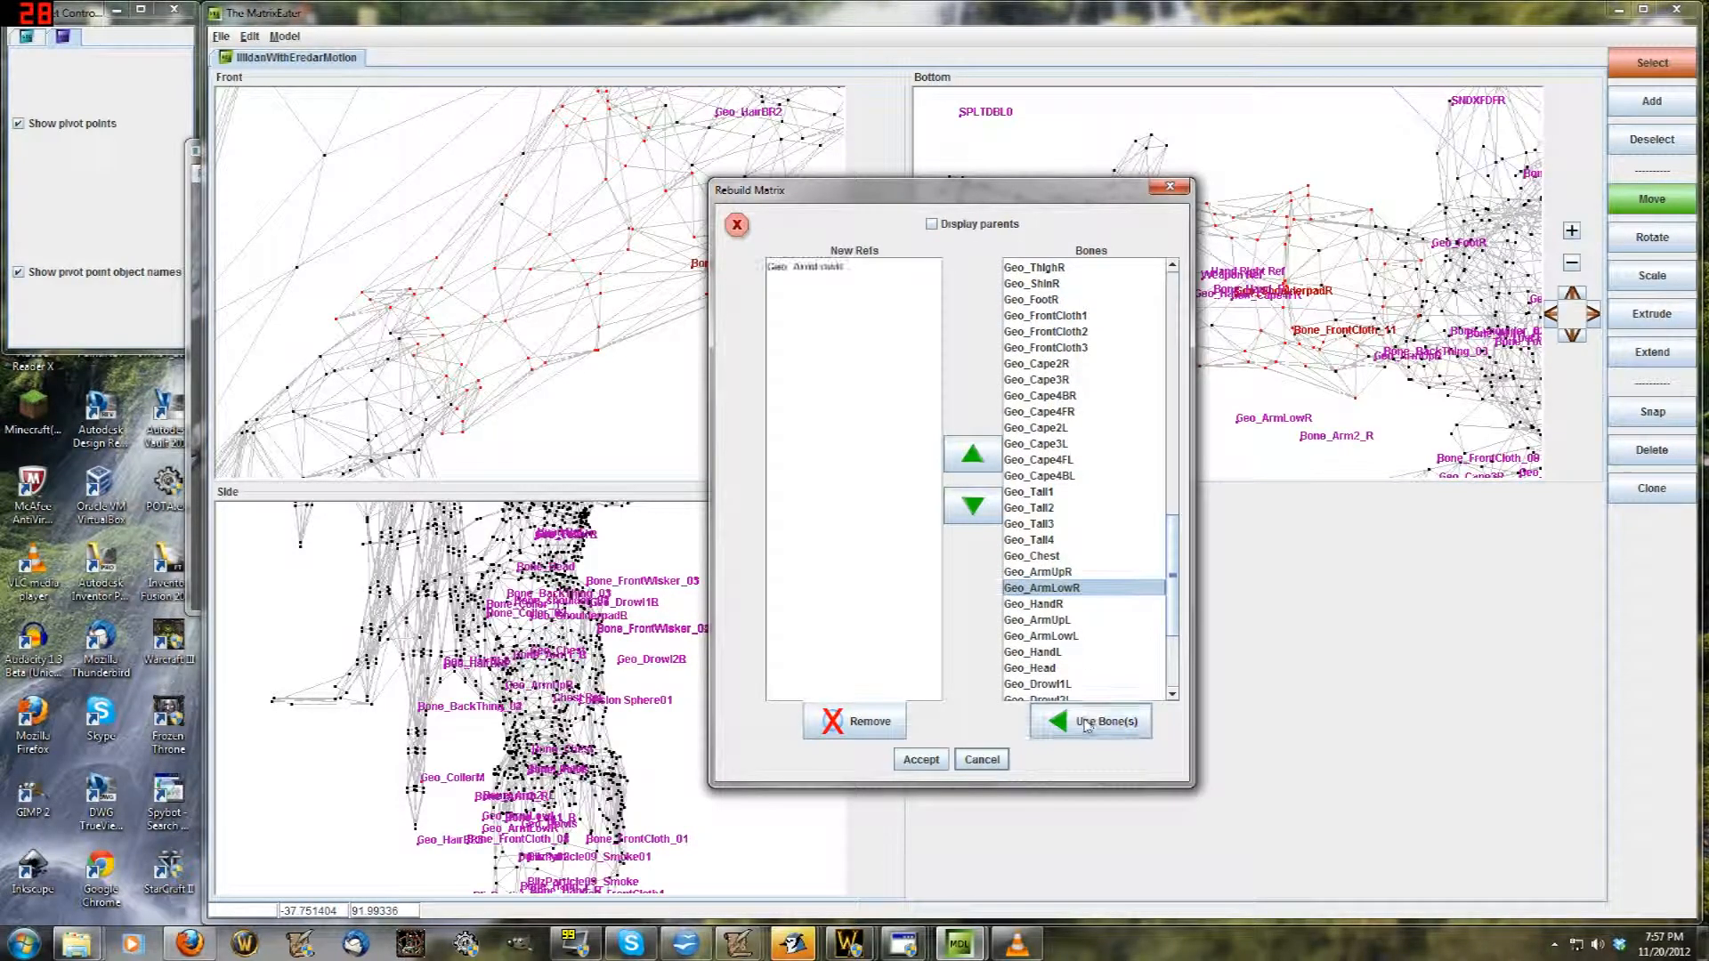
{"action": "left_click", "coordinate": [919, 759]}
{"action": "scroll", "coordinate": [691, 427], "scroll_direction": "down", "scroll_amount": 5}
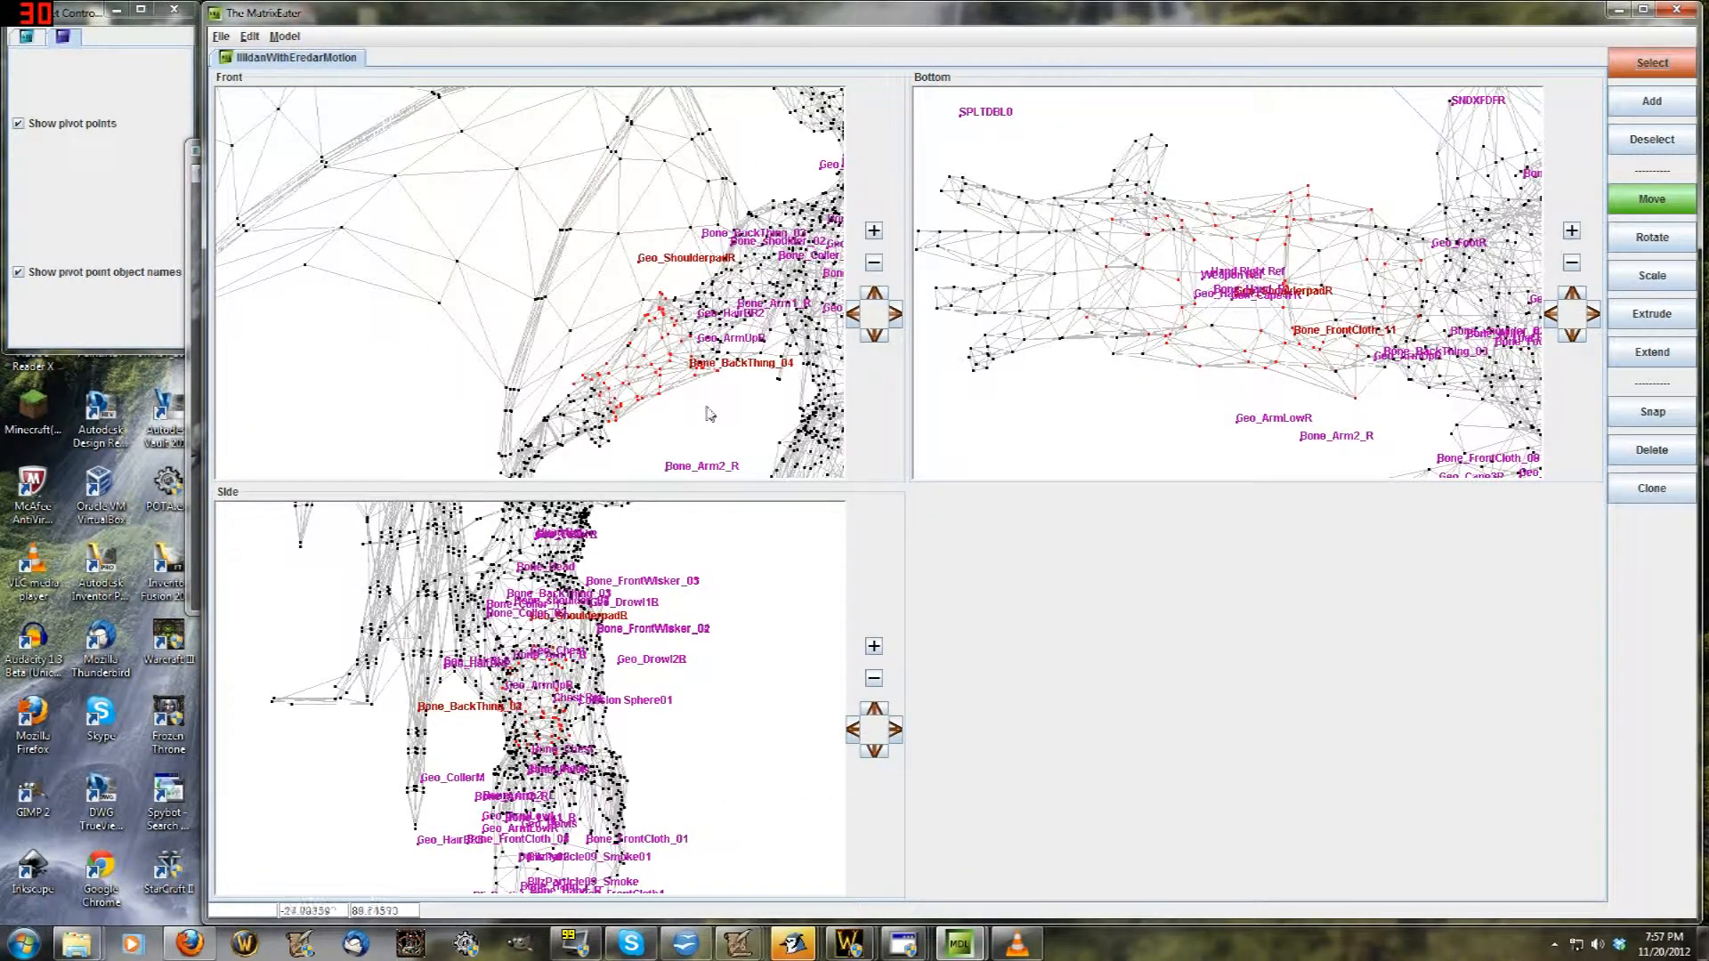
{"action": "scroll", "coordinate": [604, 377], "scroll_direction": "down", "scroll_amount": 5}
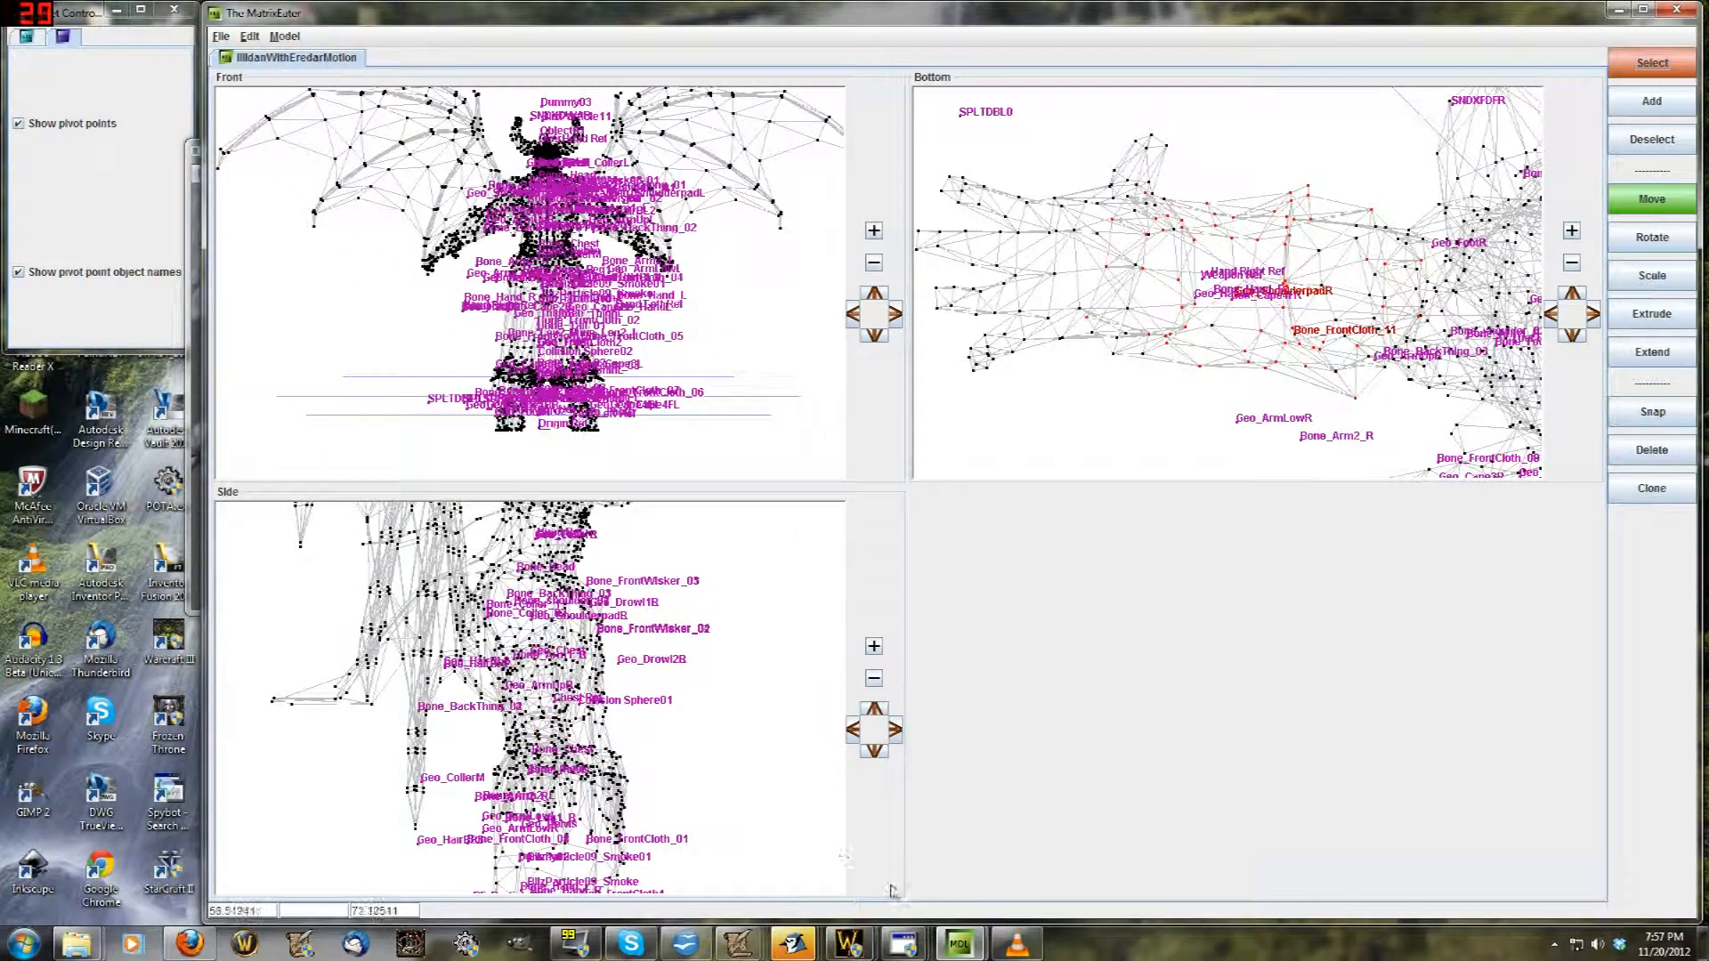
Switch to War3 Model Editor and reload the IllidanWithEredarMotion model from the recent files
{"action": "mouse_move", "coordinate": [872, 947]}
{"action": "left_click", "coordinate": [753, 858]}
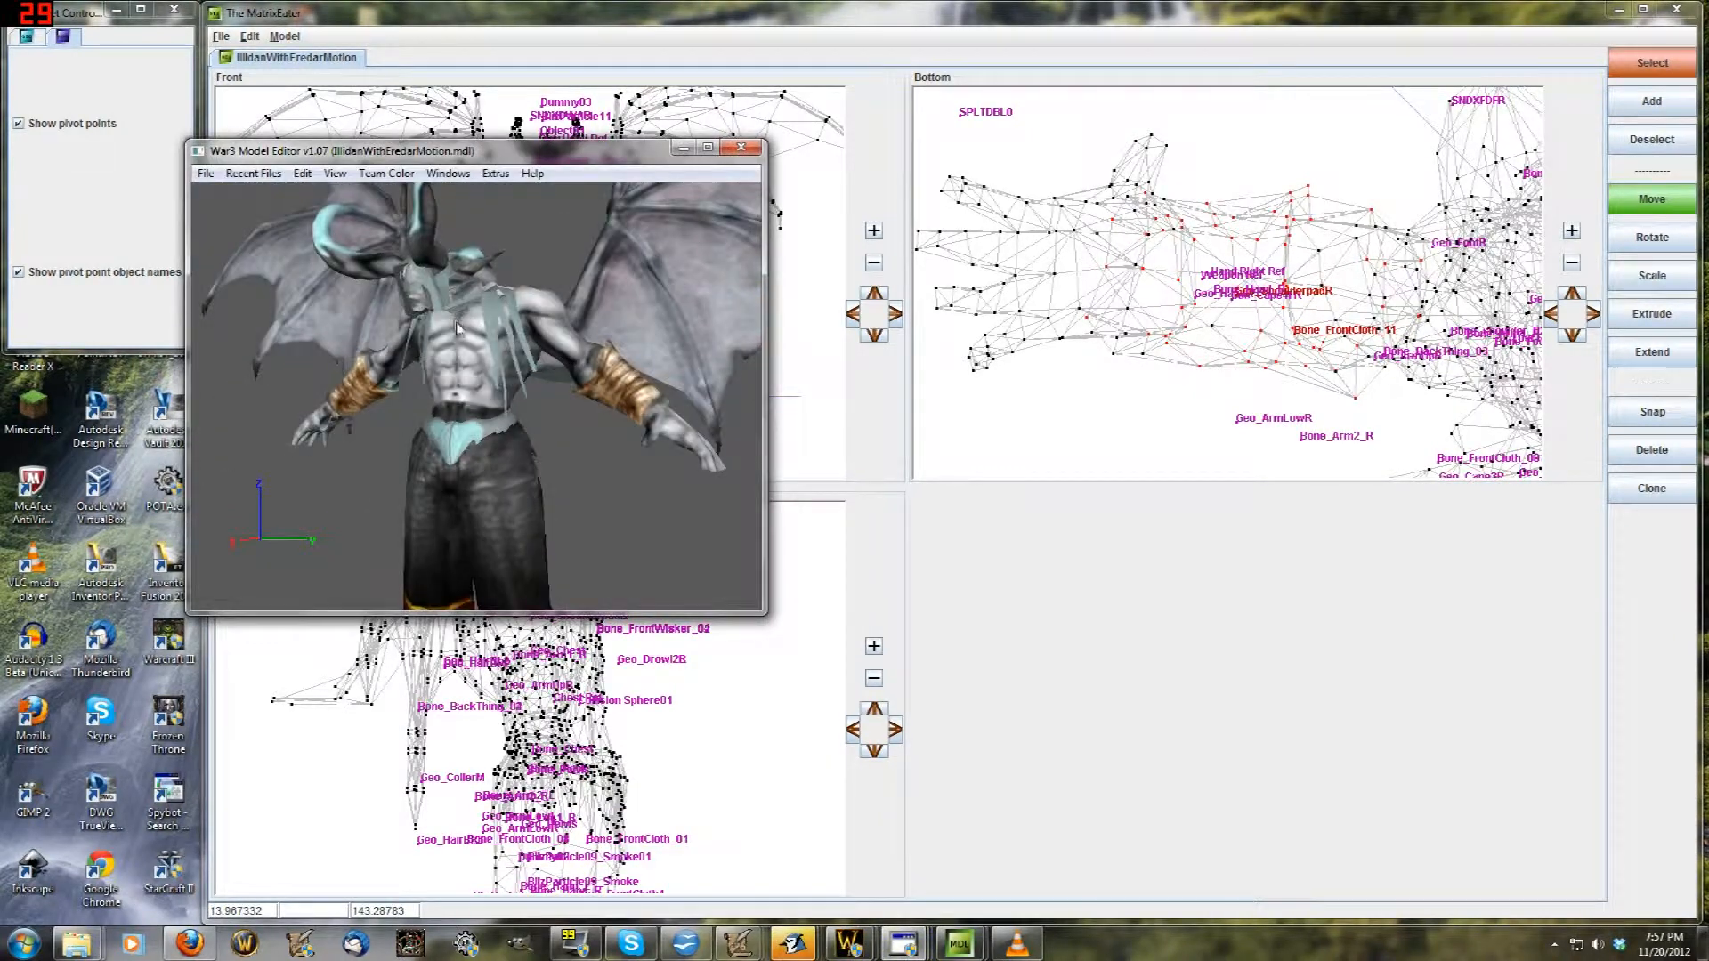
{"action": "left_click", "coordinate": [255, 174]}
{"action": "left_click", "coordinate": [293, 221]}
{"action": "scroll", "coordinate": [421, 300], "scroll_direction": "up", "scroll_amount": 3}
Open the Animation Controller, play the Stand animation and examine the arms up close
{"action": "left_click", "coordinate": [448, 174]}
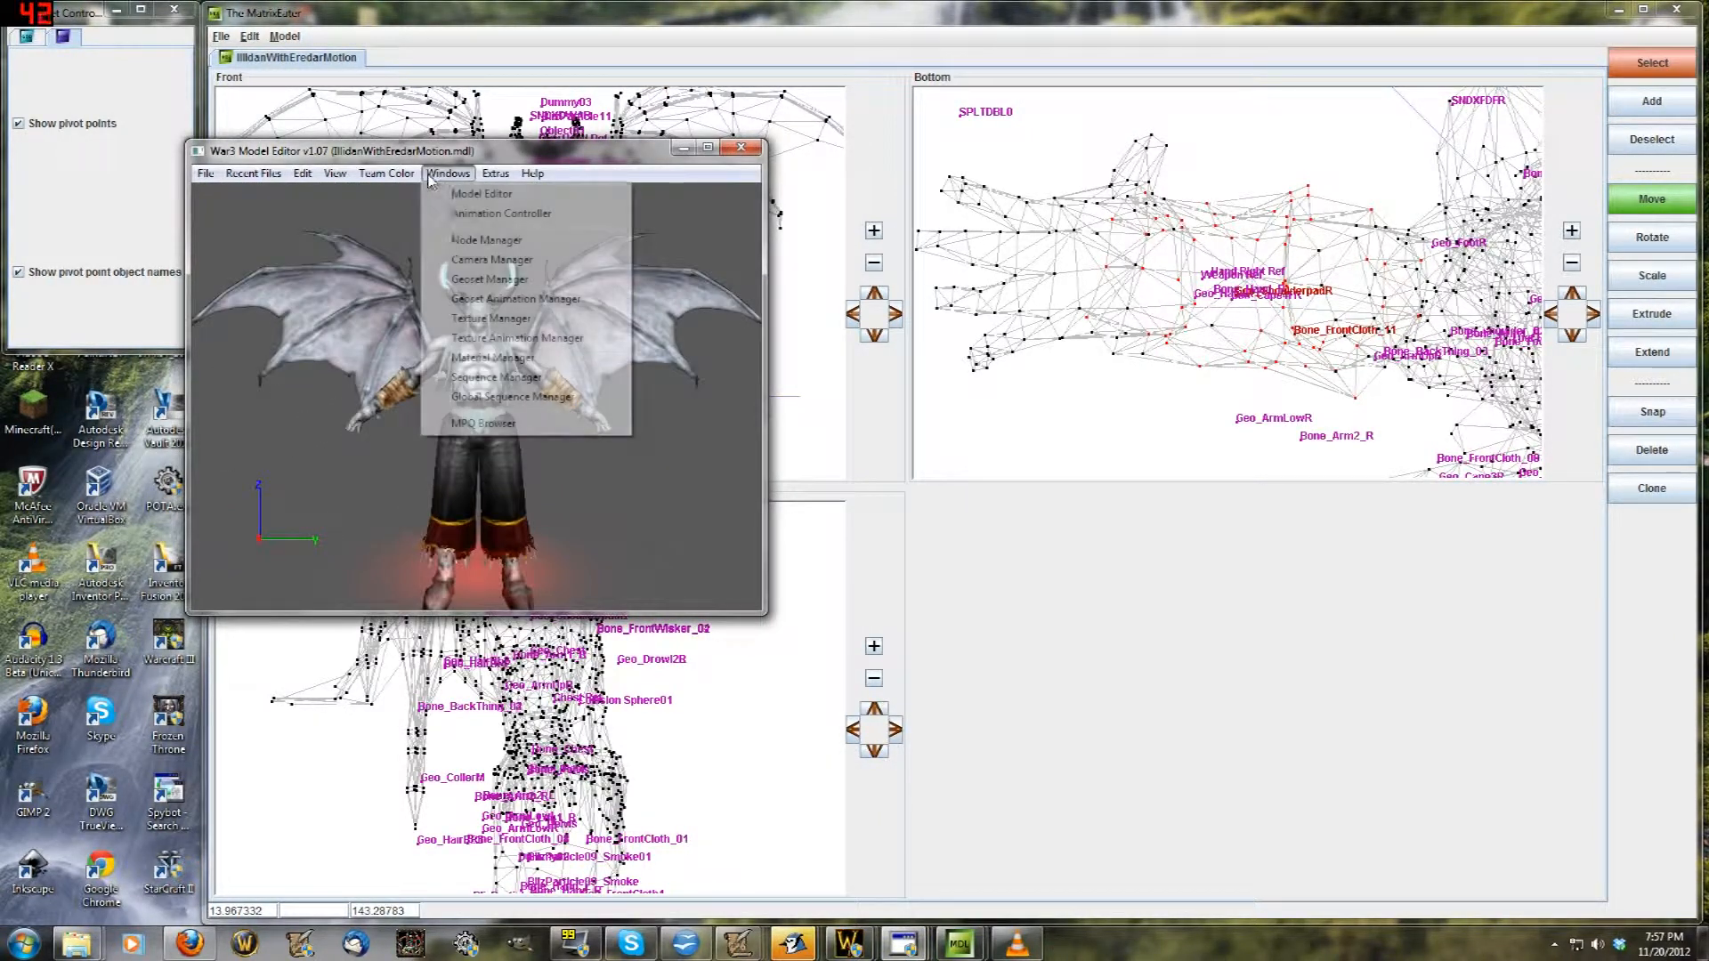
{"action": "left_click", "coordinate": [465, 216]}
{"action": "left_click", "coordinate": [1166, 337]}
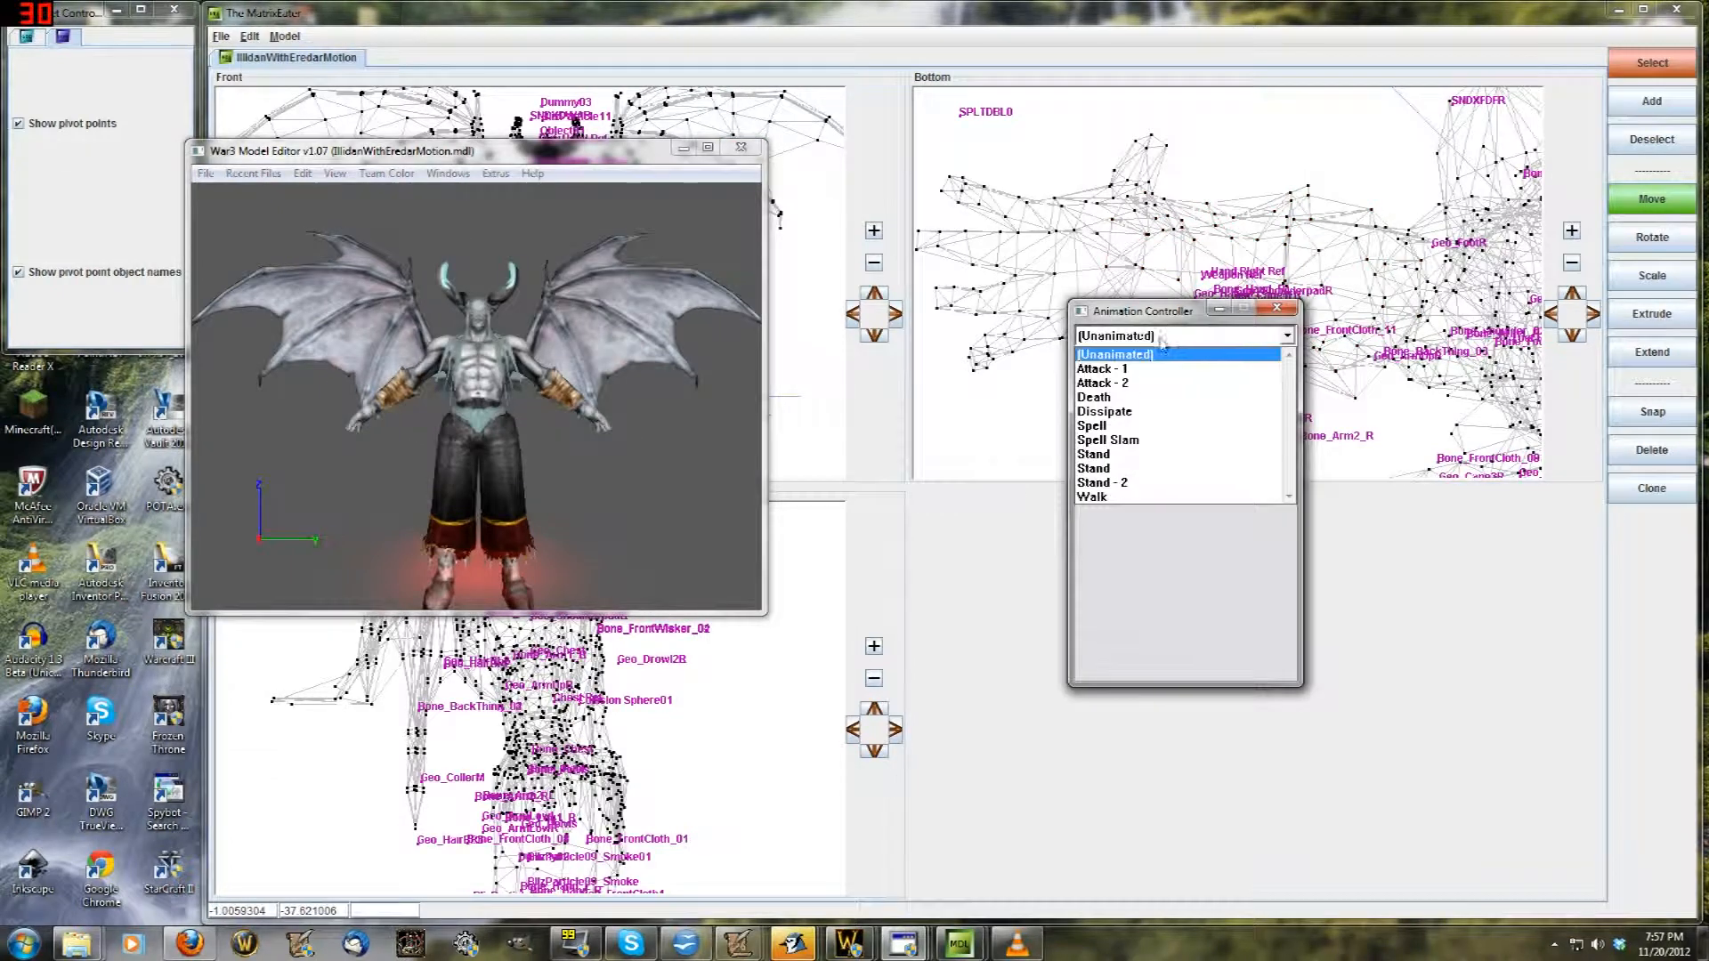
{"action": "left_click", "coordinate": [1103, 468]}
{"action": "left_click", "coordinate": [1113, 336]}
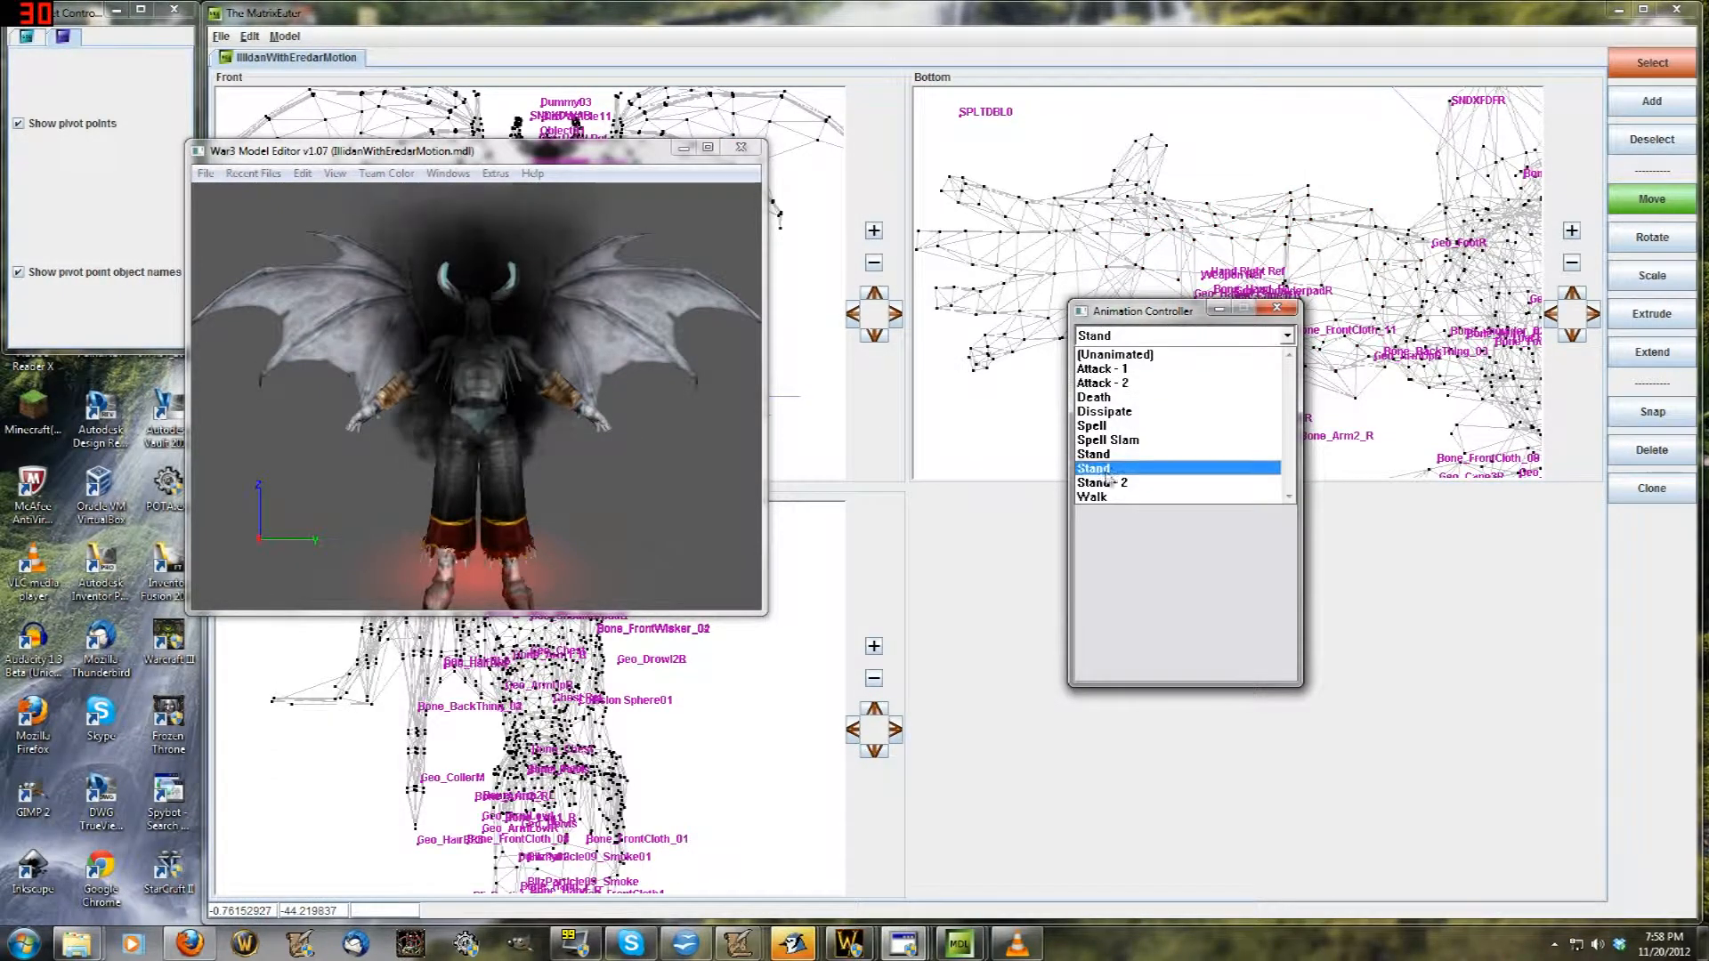
{"action": "left_click", "coordinate": [1104, 470]}
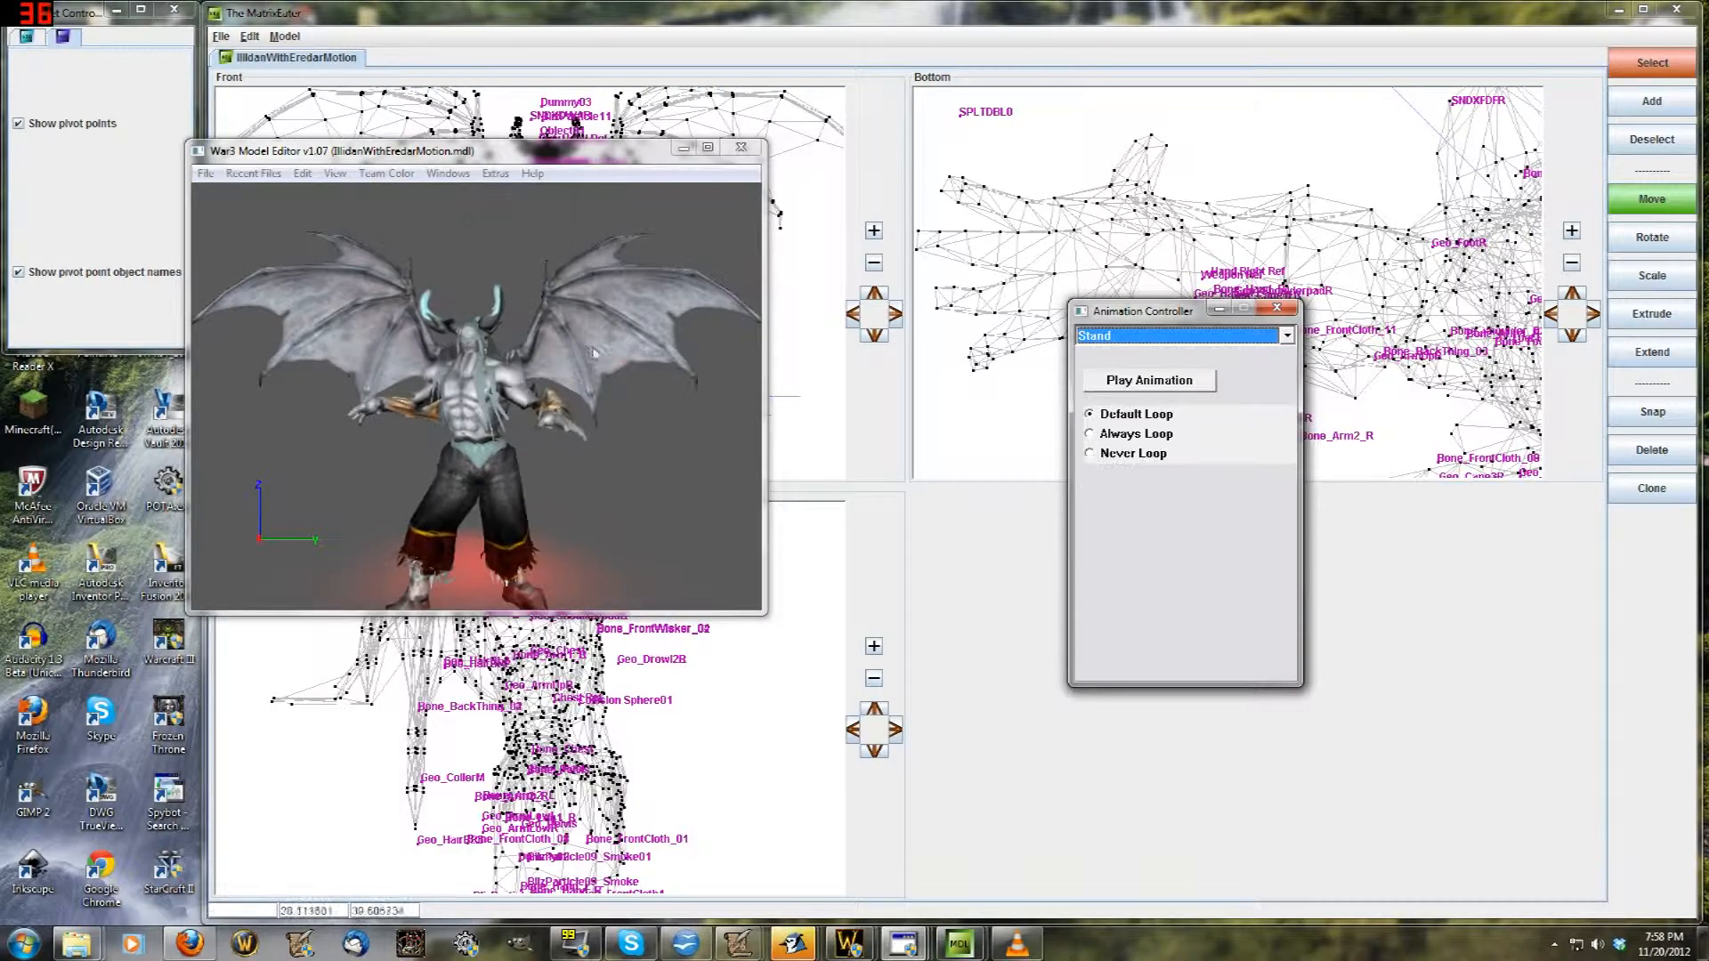
{"action": "left_click_drag", "start_coordinate": [634, 362], "coordinate": [569, 438]}
{"action": "scroll", "coordinate": [660, 382], "scroll_direction": "up", "scroll_amount": 3}
{"action": "scroll", "coordinate": [579, 405], "scroll_direction": "up", "scroll_amount": 3}
Play the Stand - 2 animation and examine the model from several angles
{"action": "left_click", "coordinate": [1157, 336]}
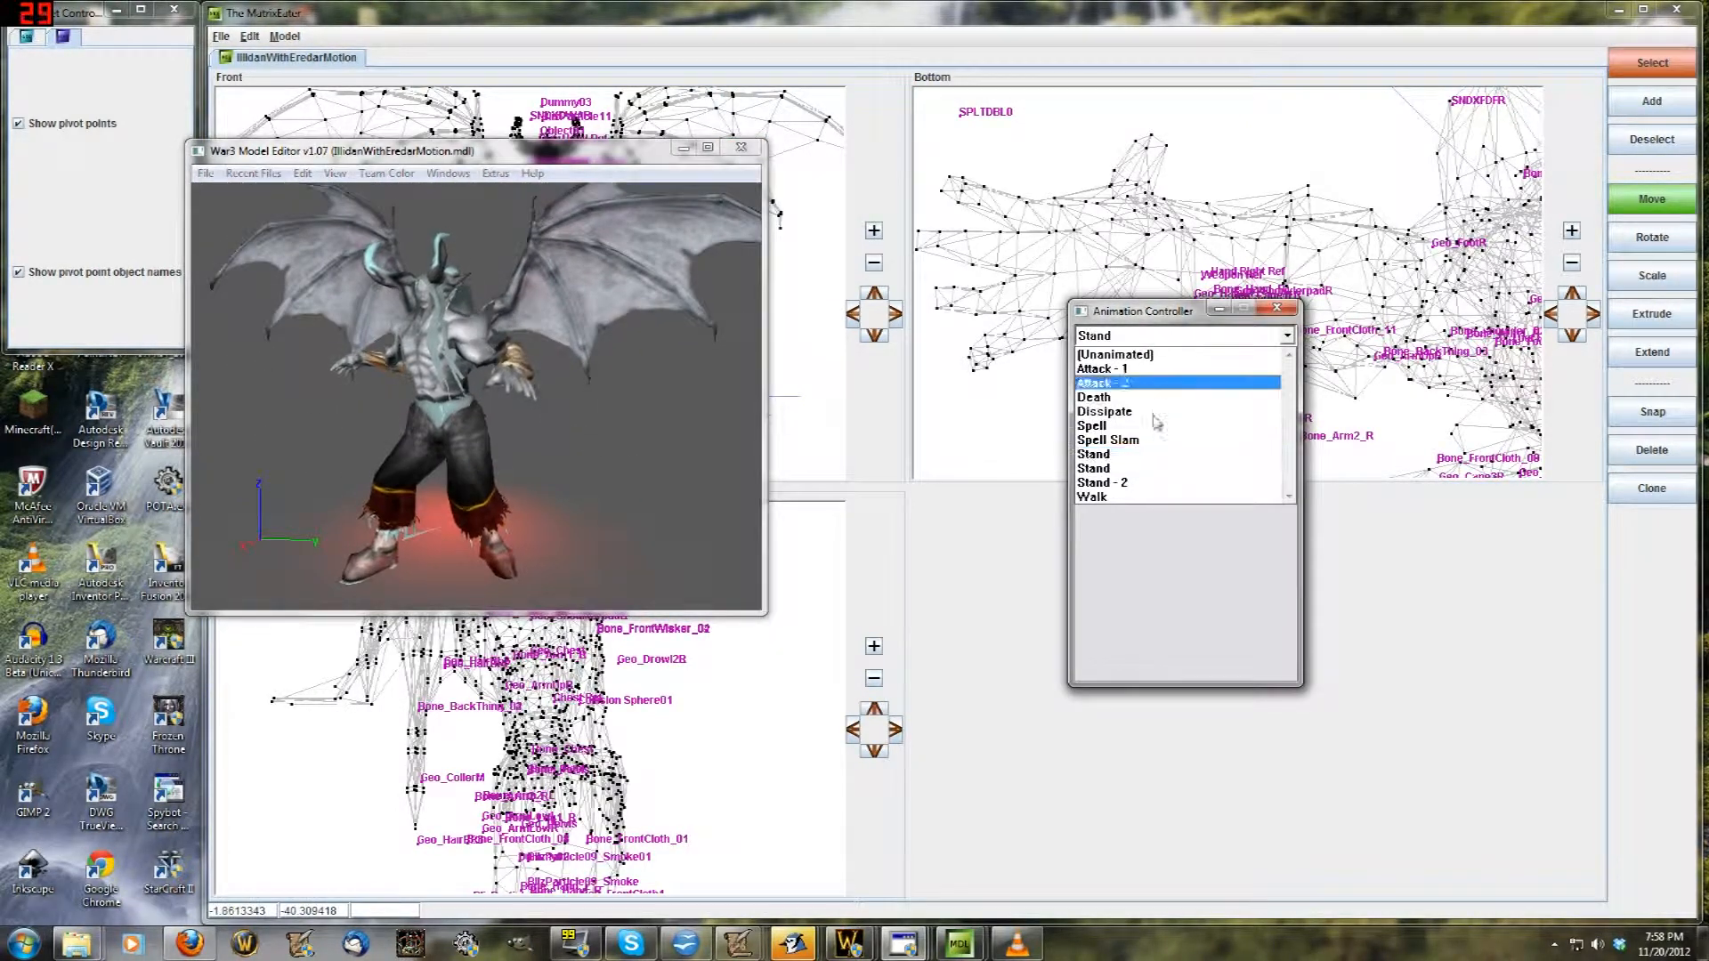
{"action": "left_click", "coordinate": [1144, 482]}
{"action": "left_click", "coordinate": [643, 347]}
{"action": "scroll", "coordinate": [632, 331], "scroll_direction": "down", "scroll_amount": 3}
{"action": "left_click_drag", "start_coordinate": [629, 327], "coordinate": [602, 336]}
{"action": "scroll", "coordinate": [603, 344], "scroll_direction": "up", "scroll_amount": 5}
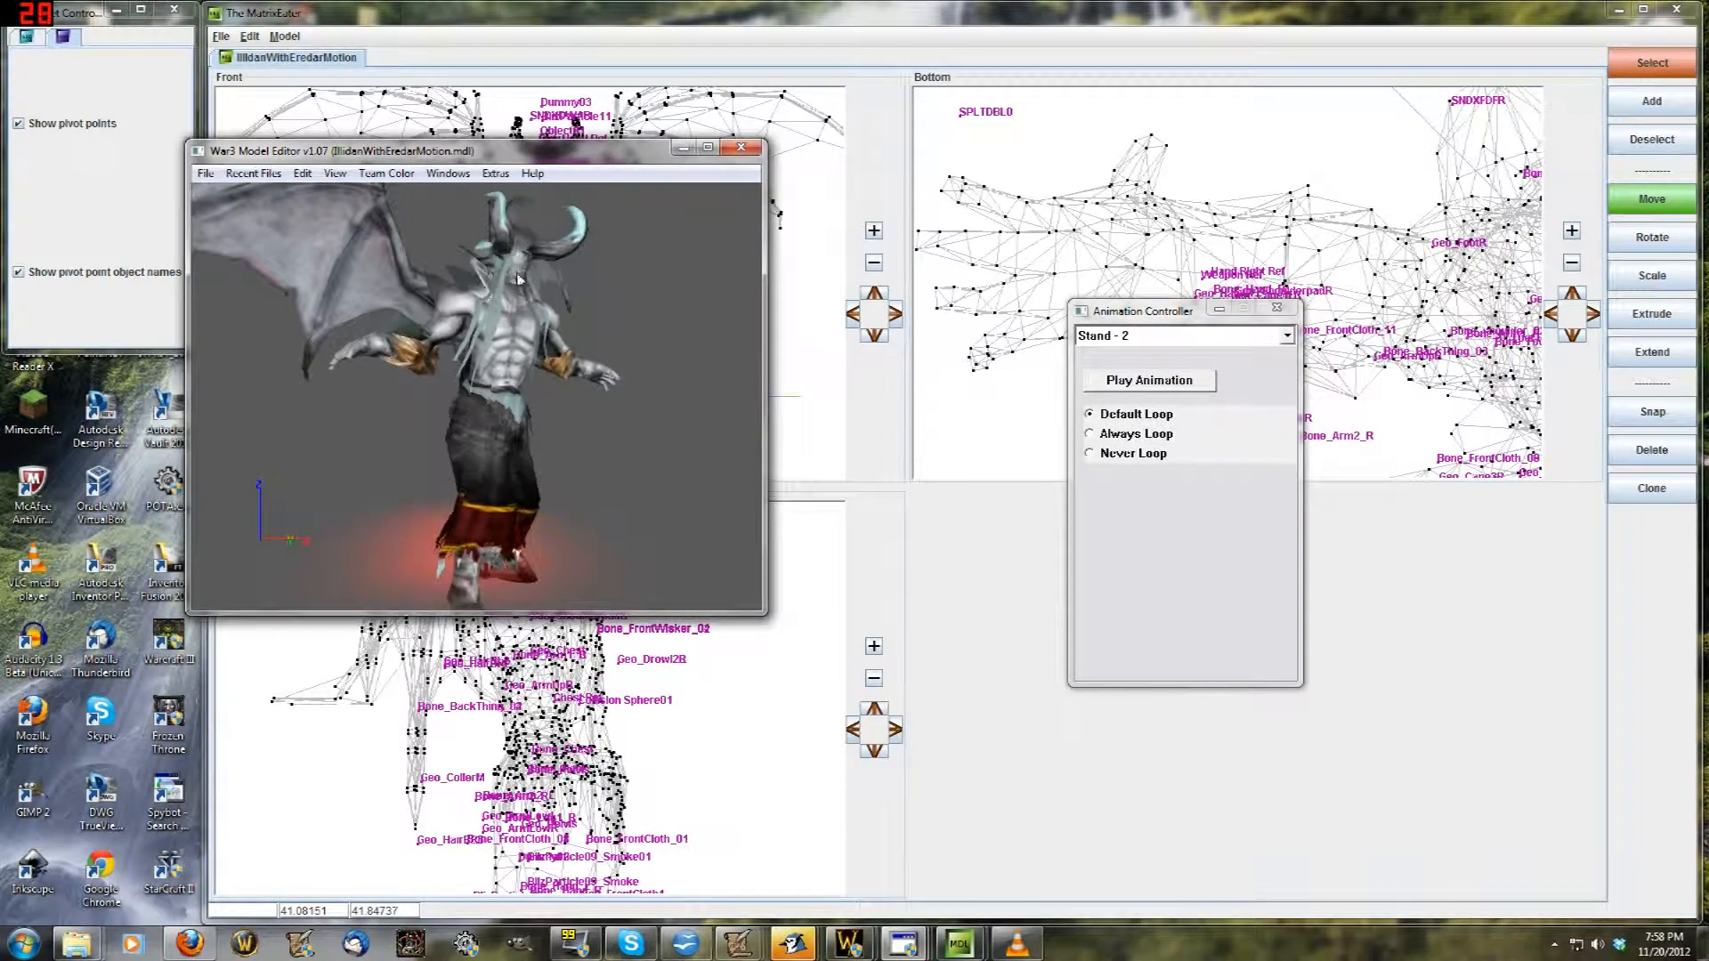
{"action": "left_click_drag", "start_coordinate": [712, 334], "coordinate": [687, 325]}
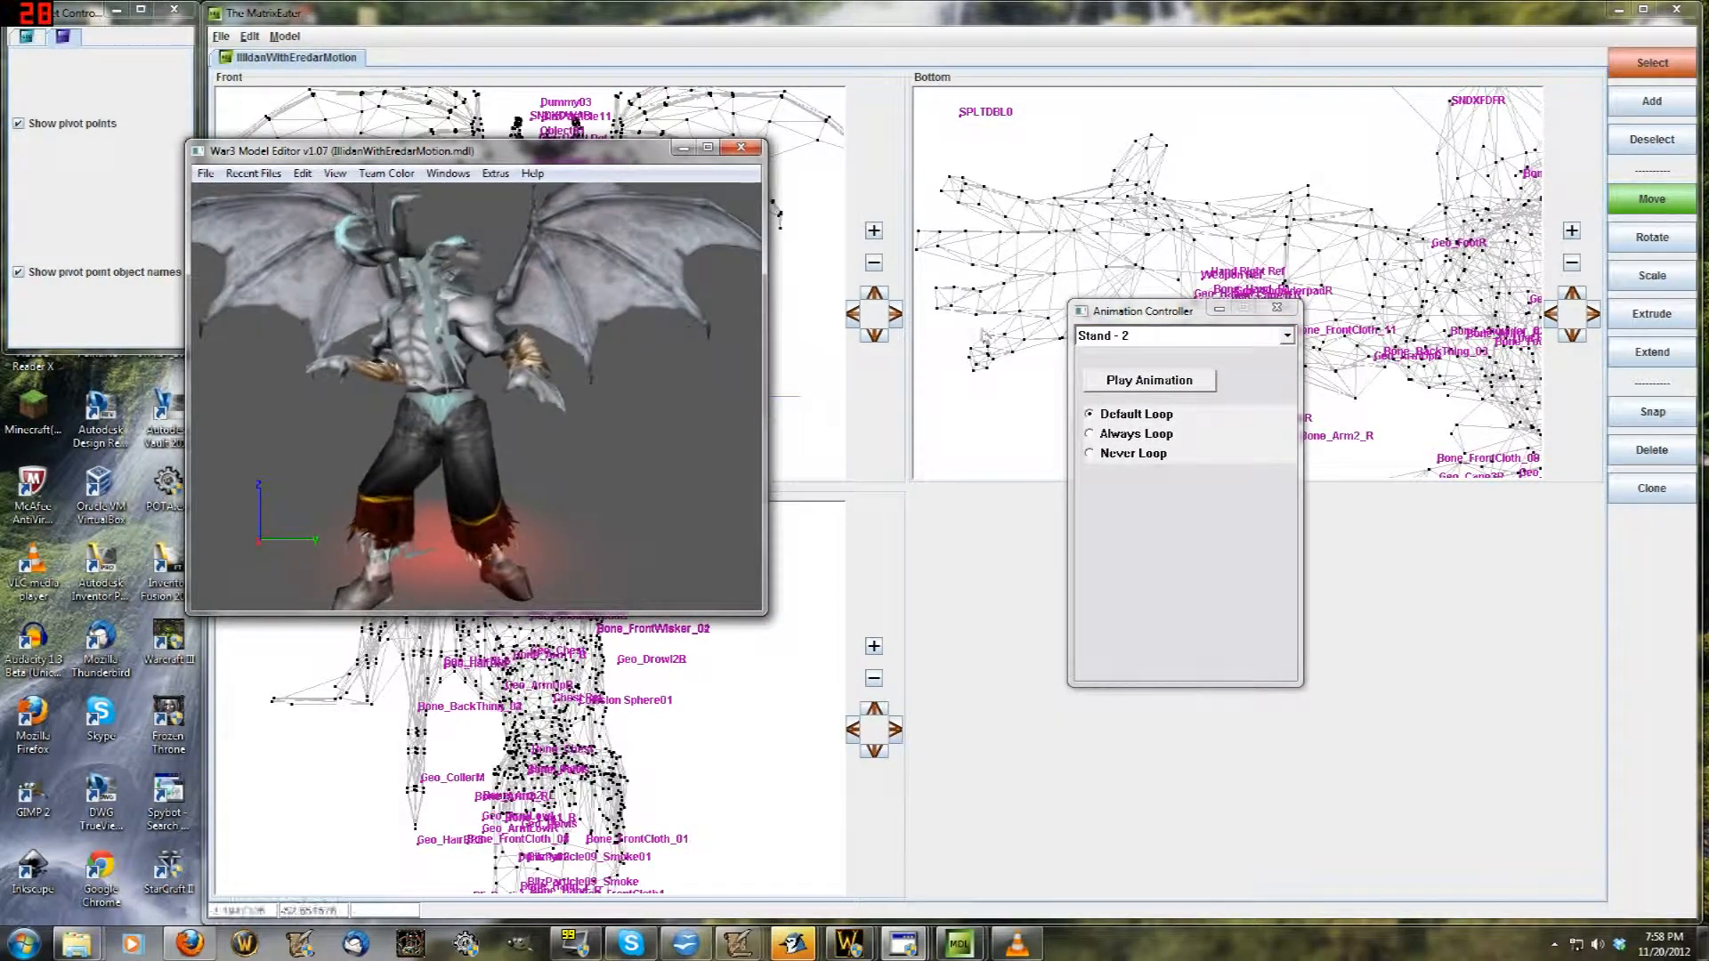
Preview the Attack - 1 animation from the side and switch to Attack - 2
{"action": "left_click", "coordinate": [1157, 336]}
{"action": "left_click", "coordinate": [1119, 370]}
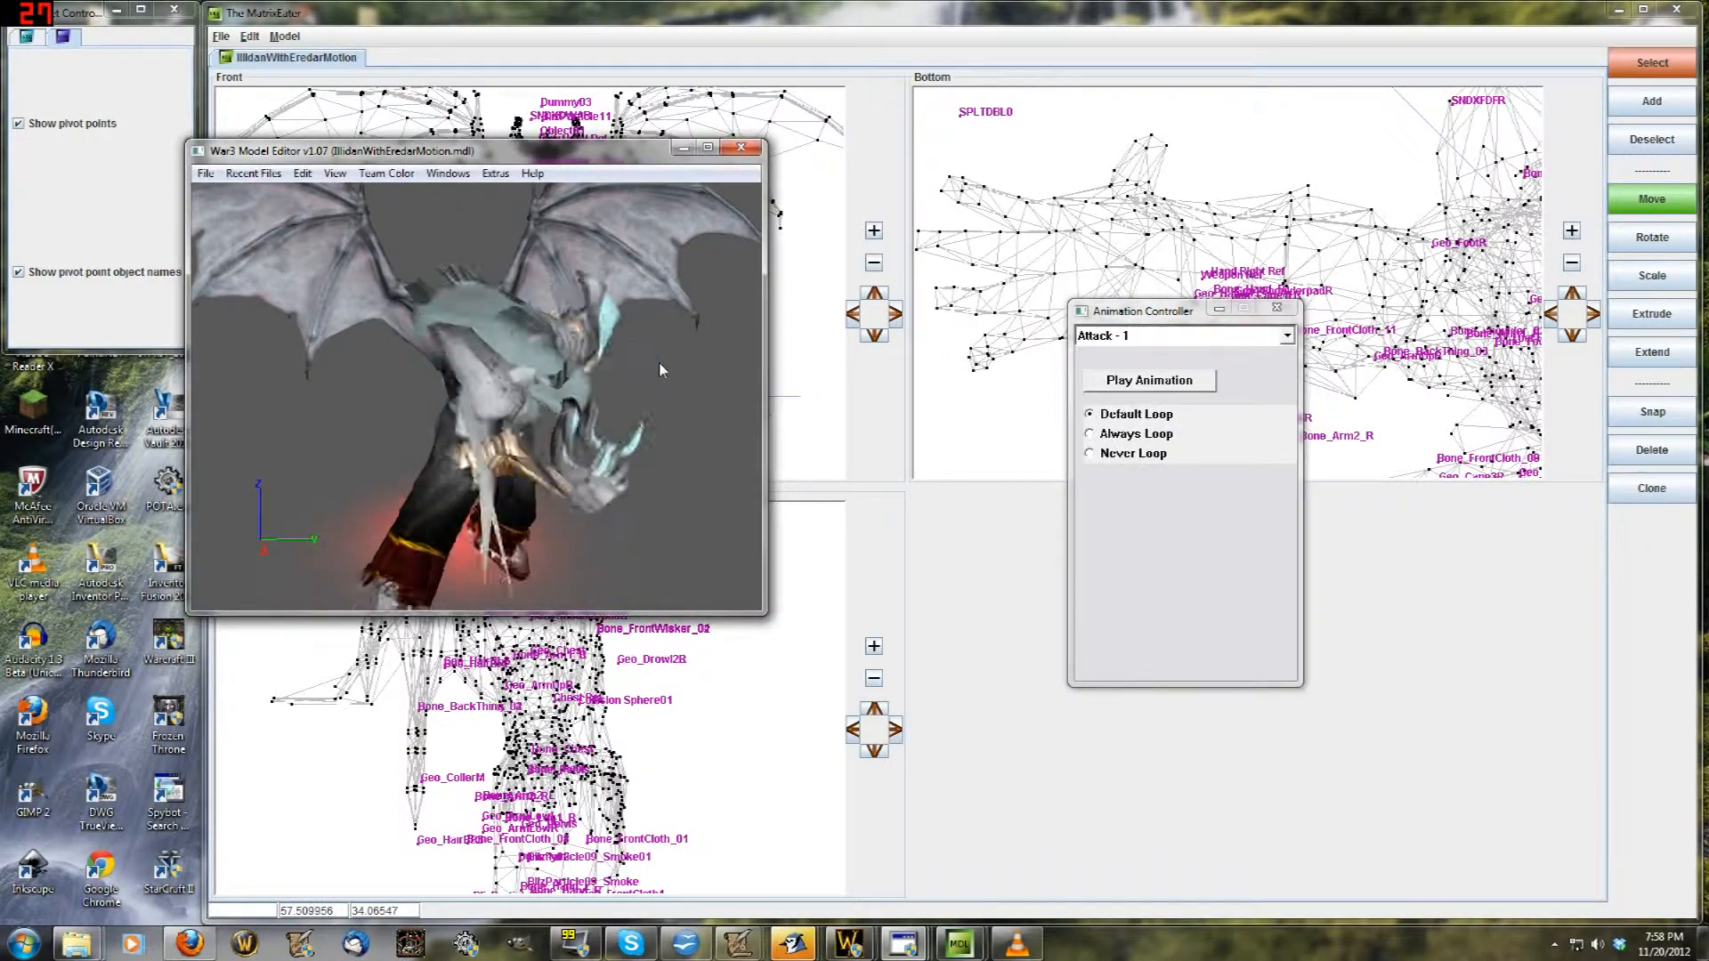
{"action": "left_click_drag", "start_coordinate": [664, 361], "coordinate": [712, 365]}
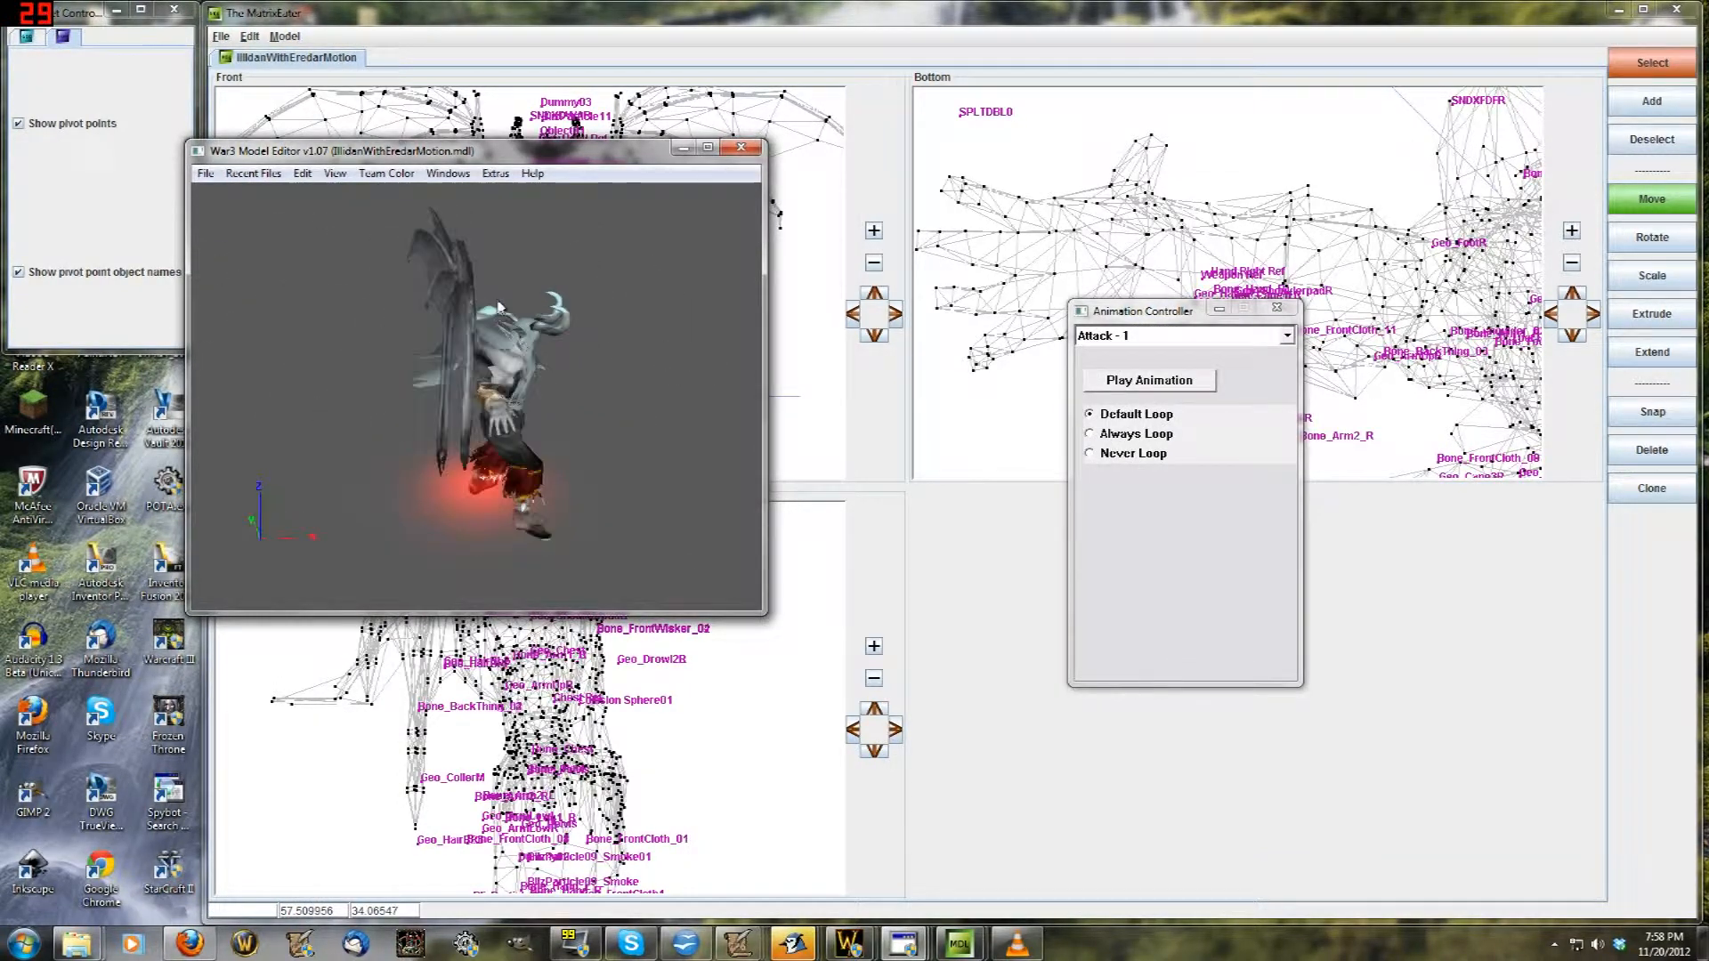
{"action": "left_click", "coordinate": [1104, 335]}
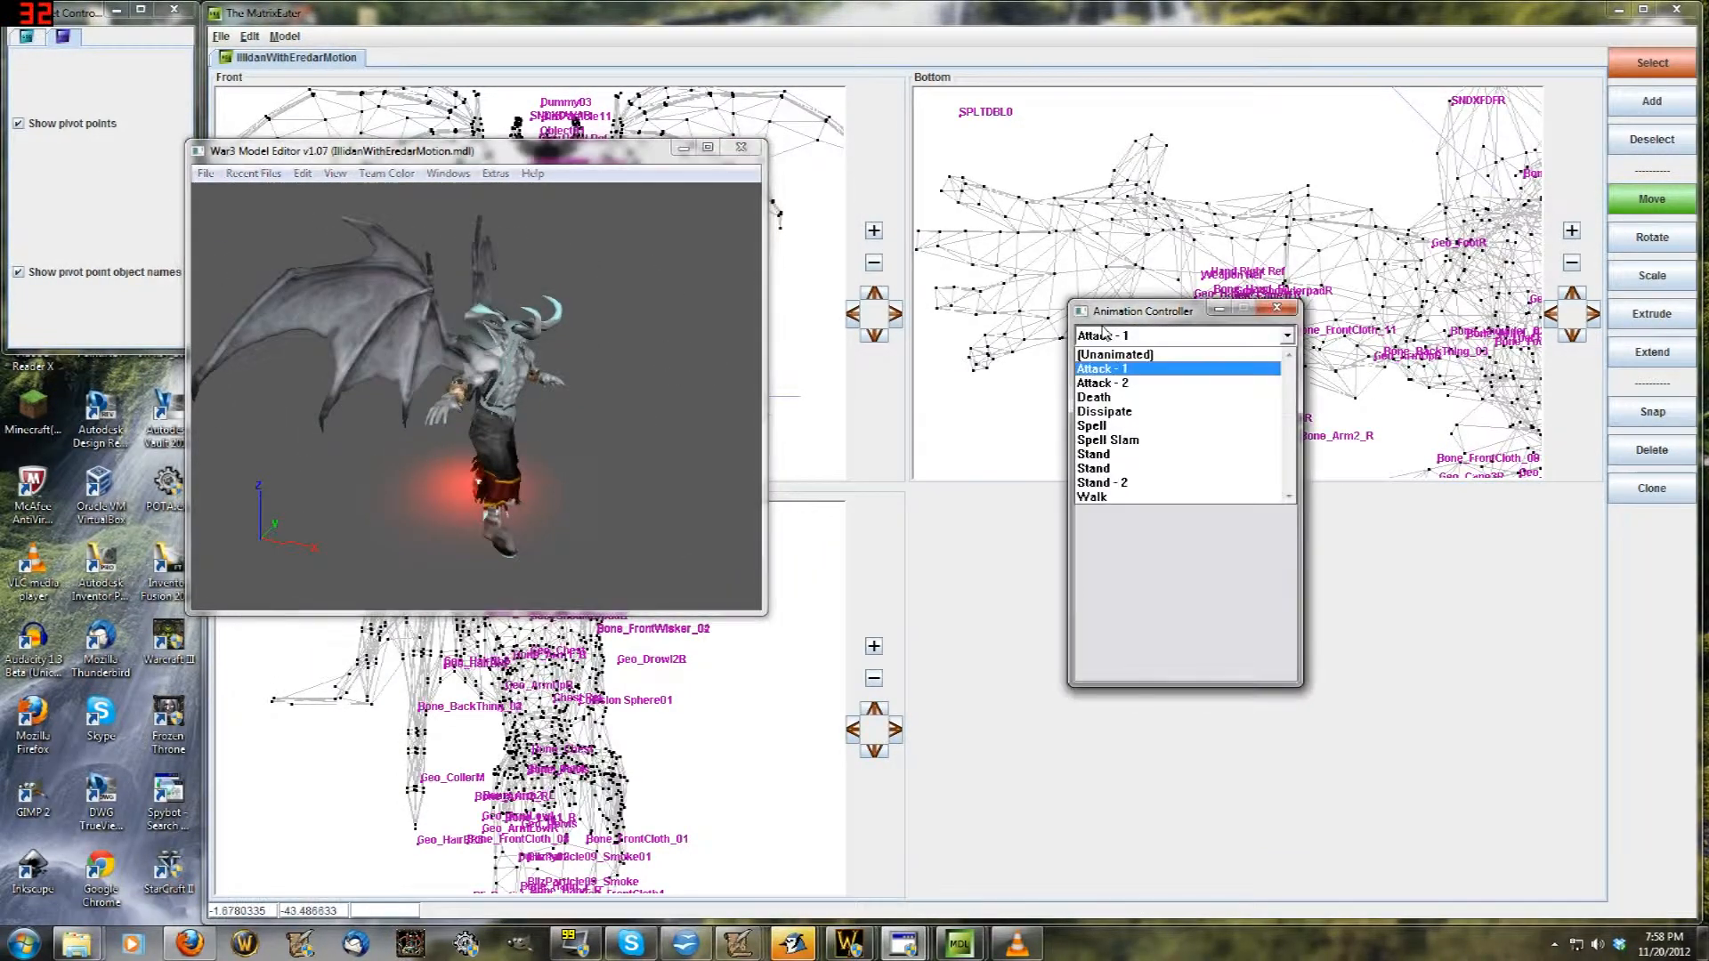
{"action": "left_click", "coordinate": [1120, 384]}
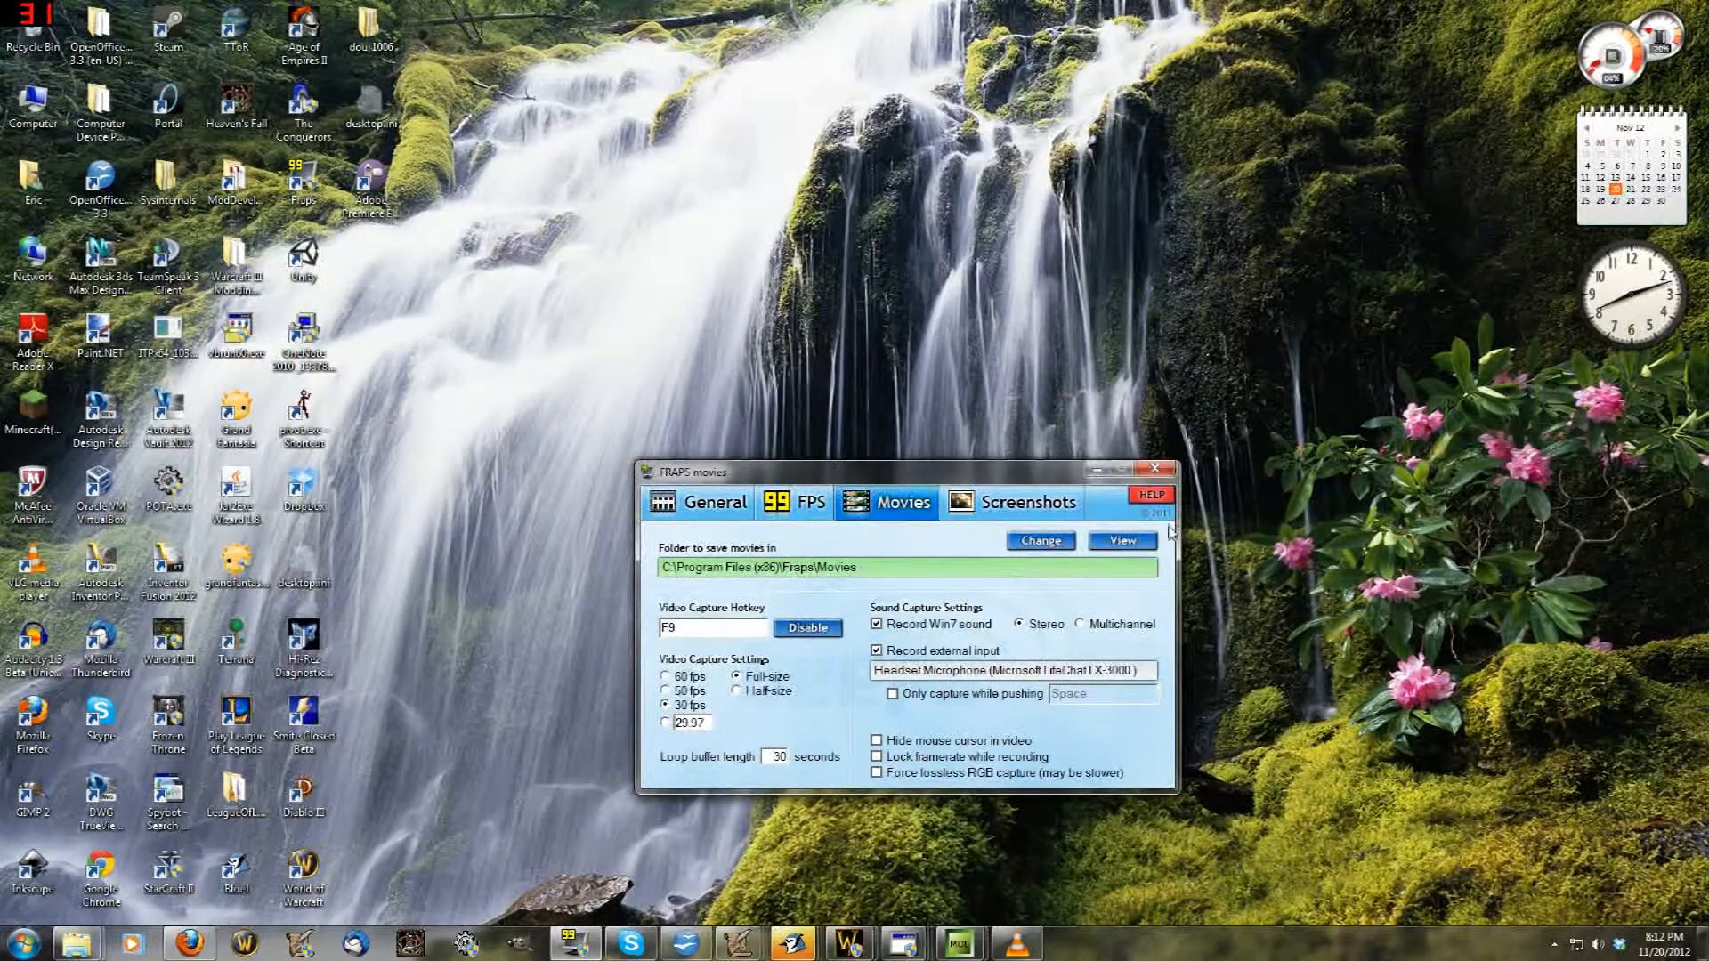
Minimize the Fraps window and bring The MatrixEater and War3 Model Editor back to the foreground
{"action": "left_click", "coordinate": [1088, 469]}
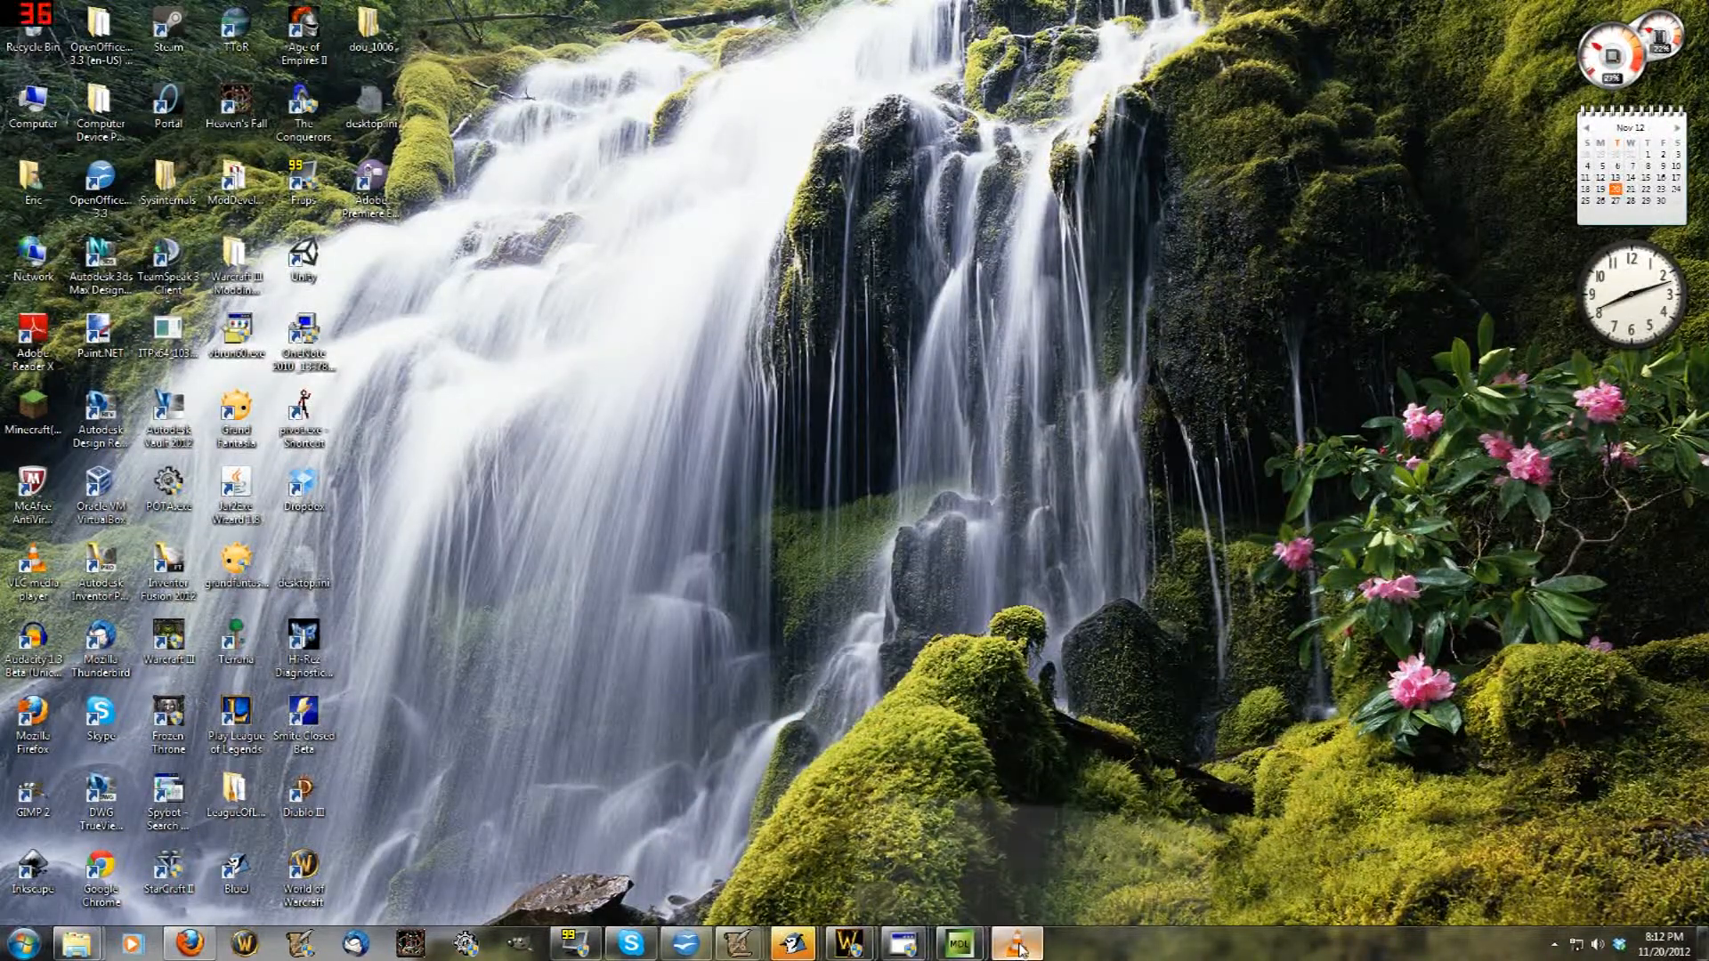
{"action": "left_click", "coordinate": [1007, 947]}
{"action": "mouse_move", "coordinate": [916, 947]}
{"action": "left_click", "coordinate": [850, 845]}
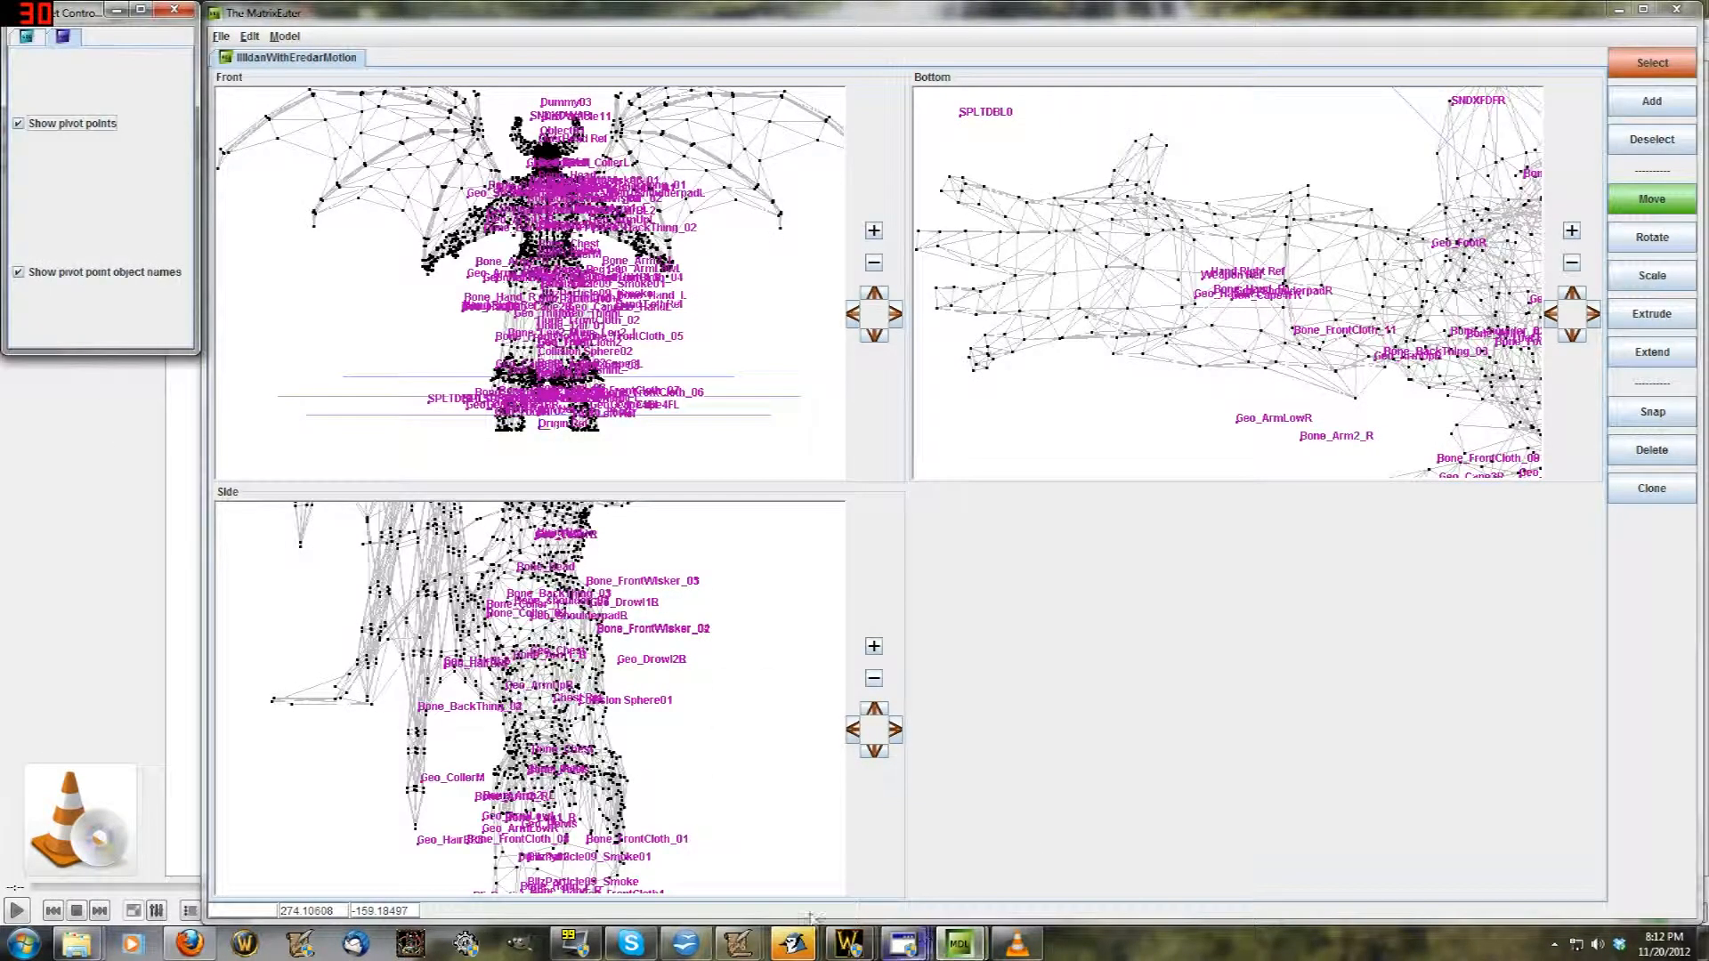
{"action": "mouse_move", "coordinate": [901, 949]}
{"action": "left_click", "coordinate": [739, 845]}
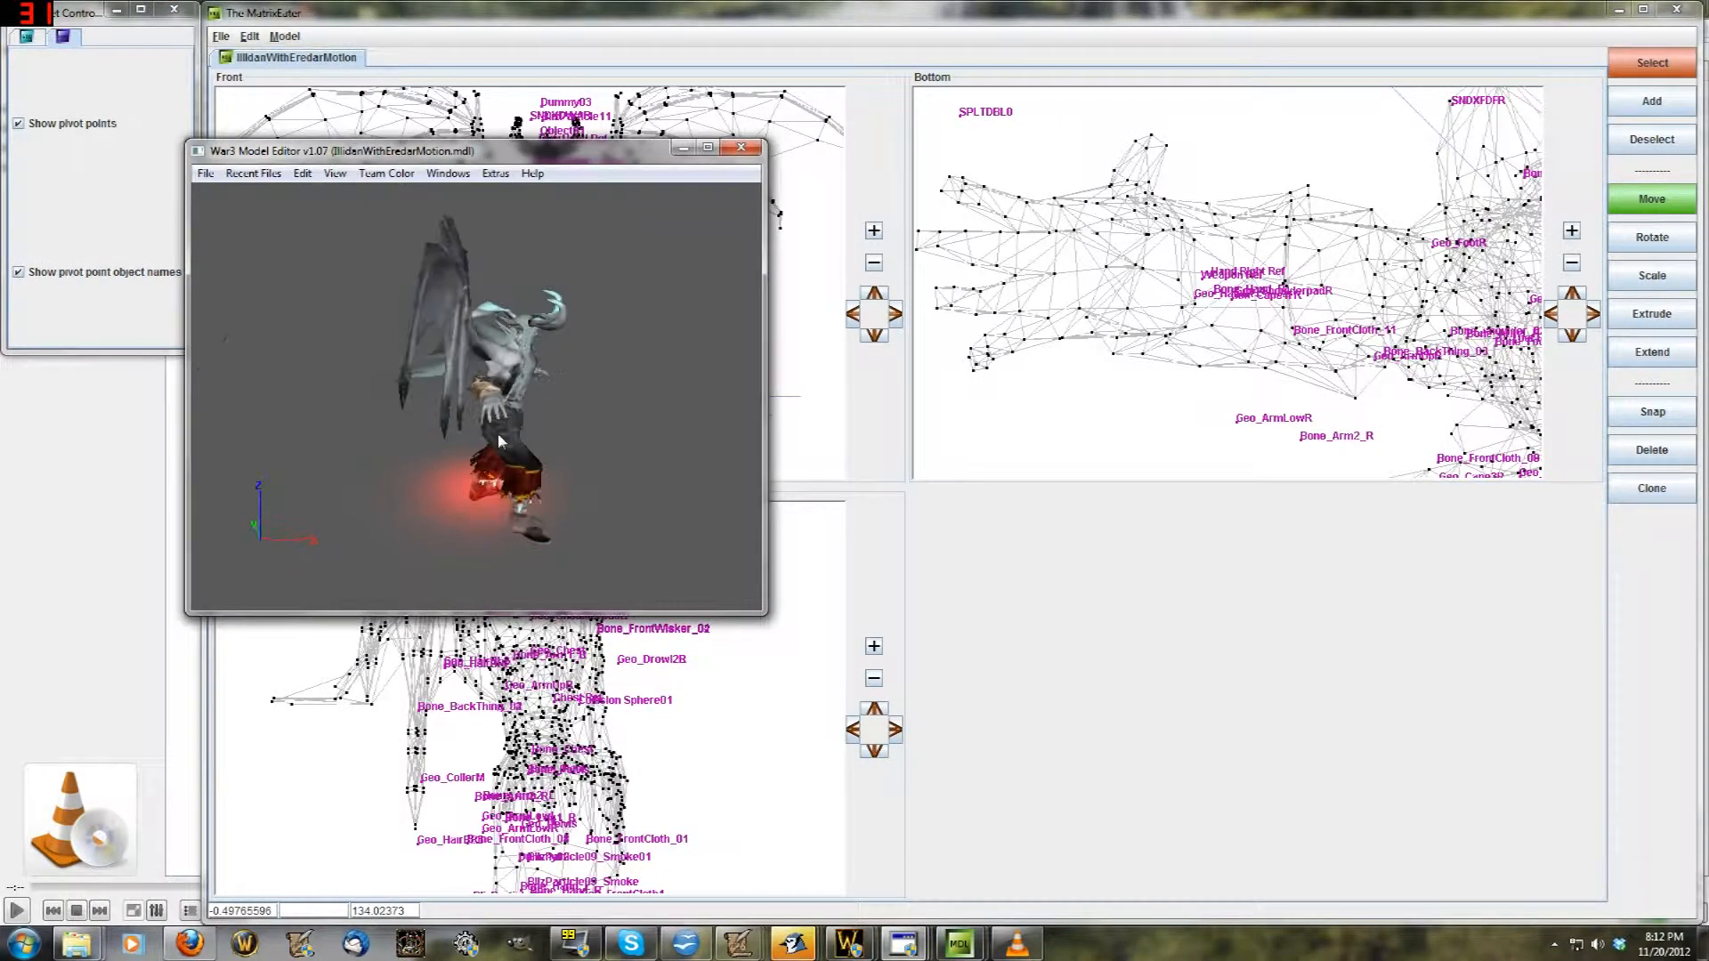
Reopen the Animation Controller, play the Walk animation and examine the trouser cuffs and lower legs up close
{"action": "left_click", "coordinate": [447, 174]}
{"action": "left_click", "coordinate": [481, 210]}
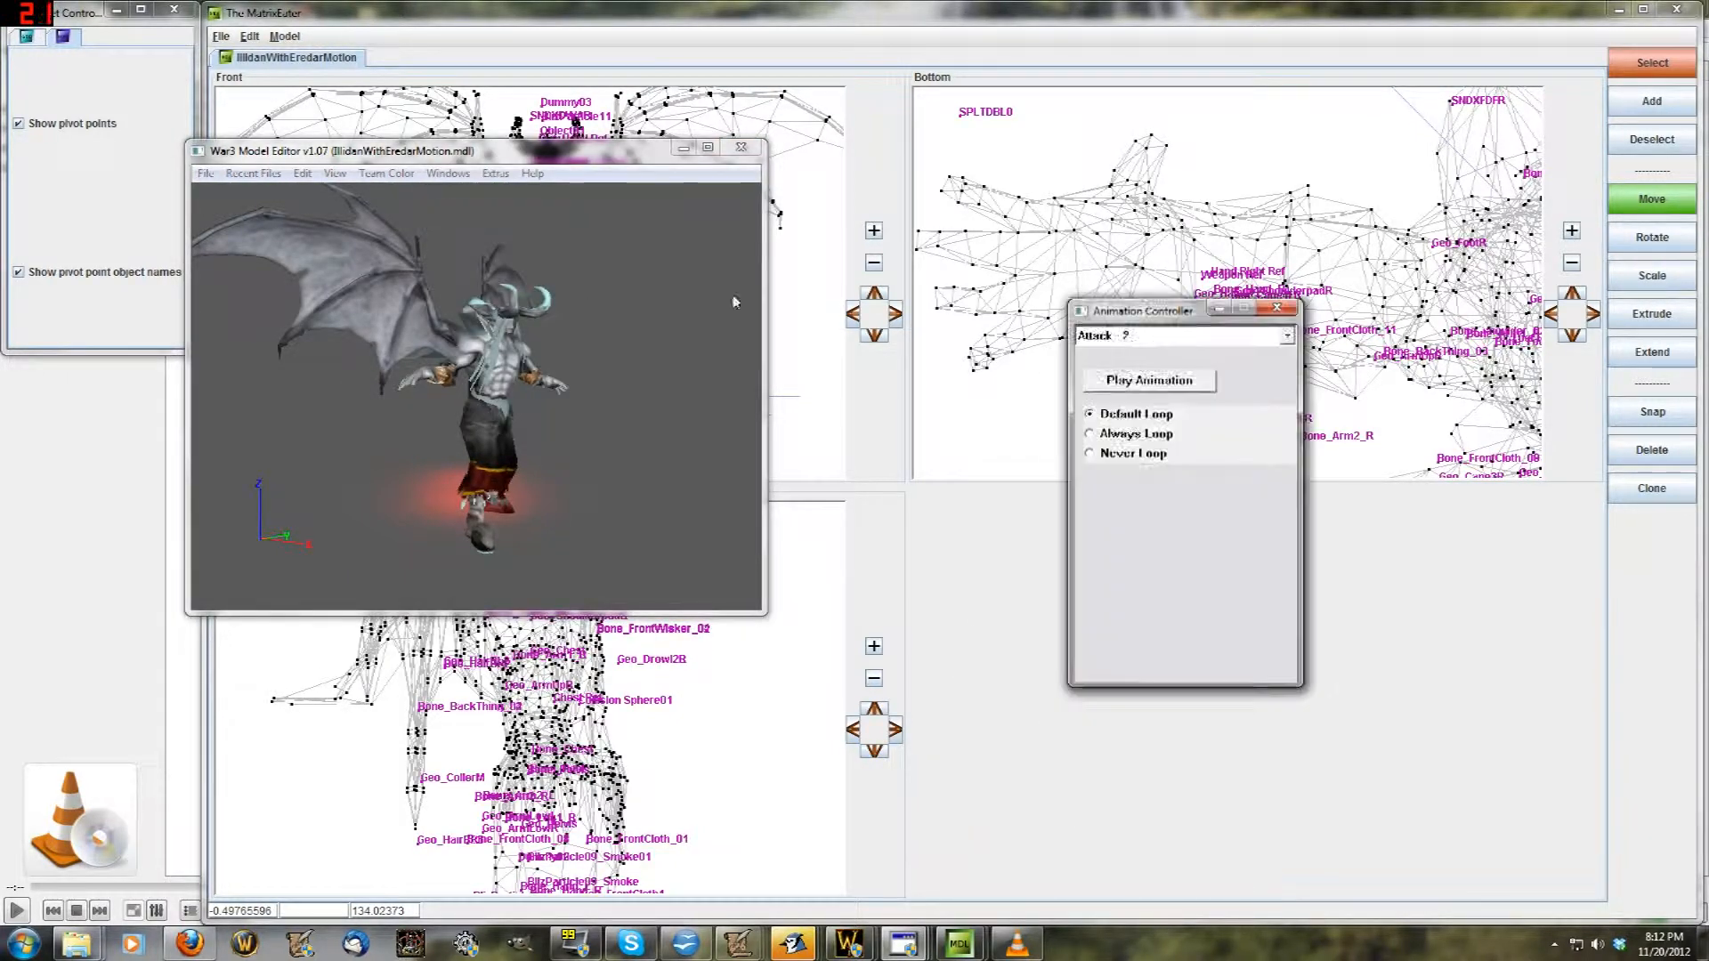
{"action": "left_click", "coordinate": [1093, 496]}
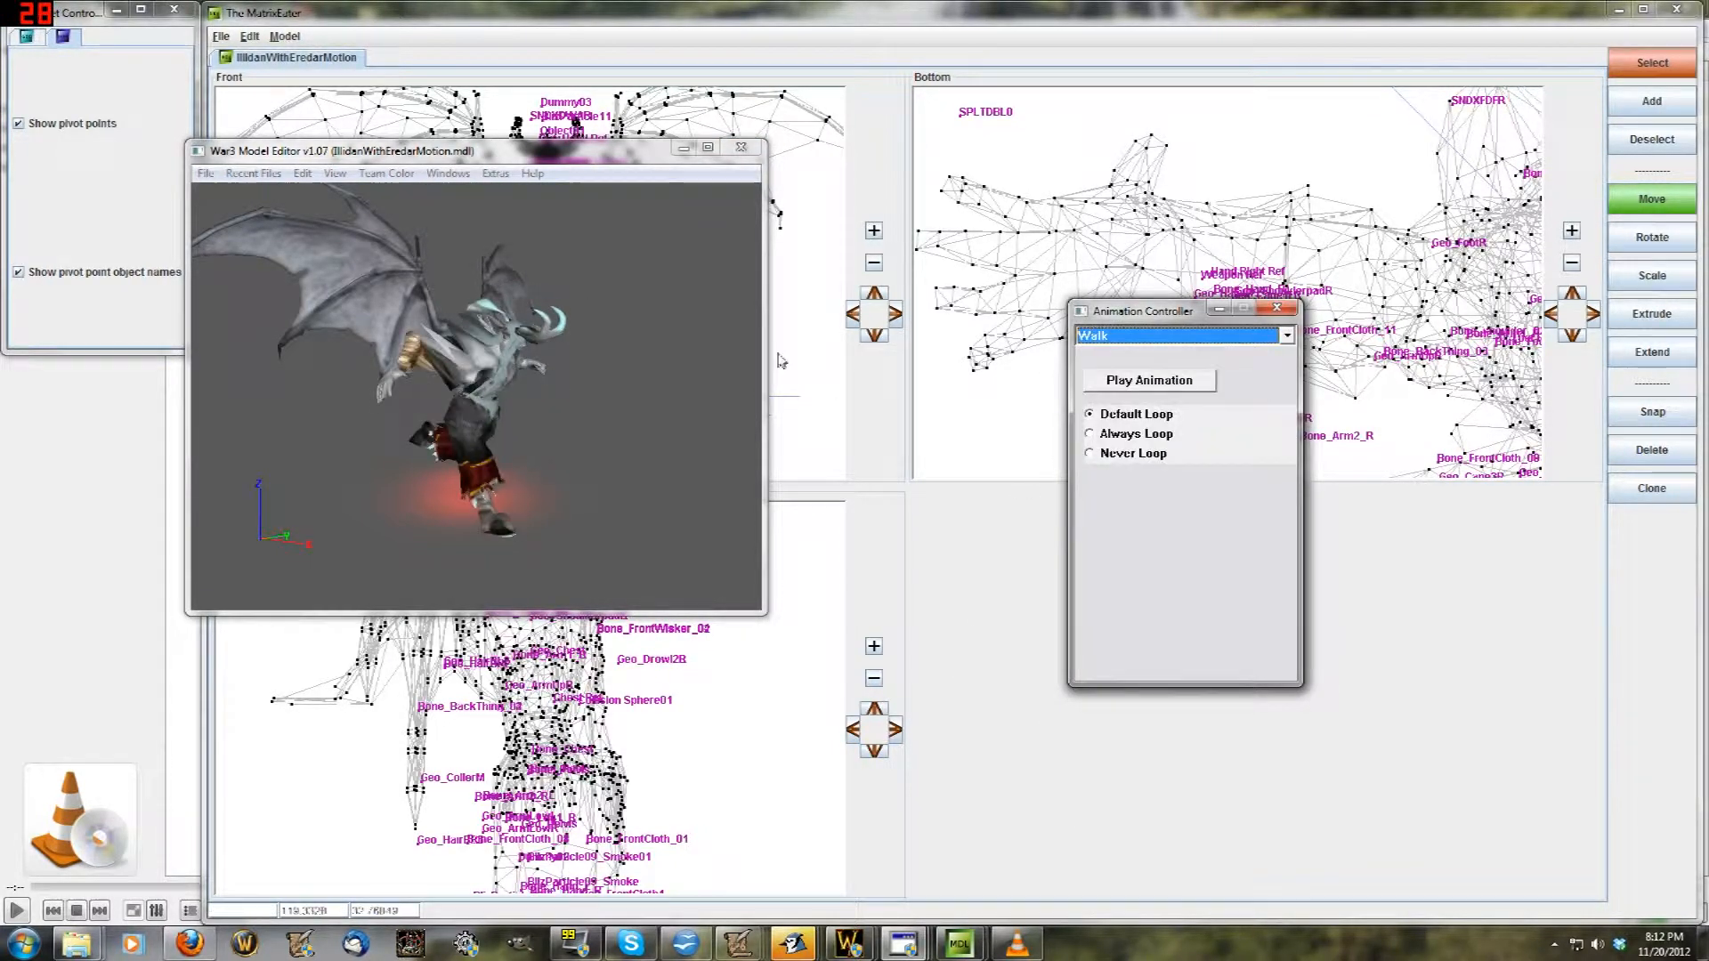
{"action": "left_click", "coordinate": [588, 353]}
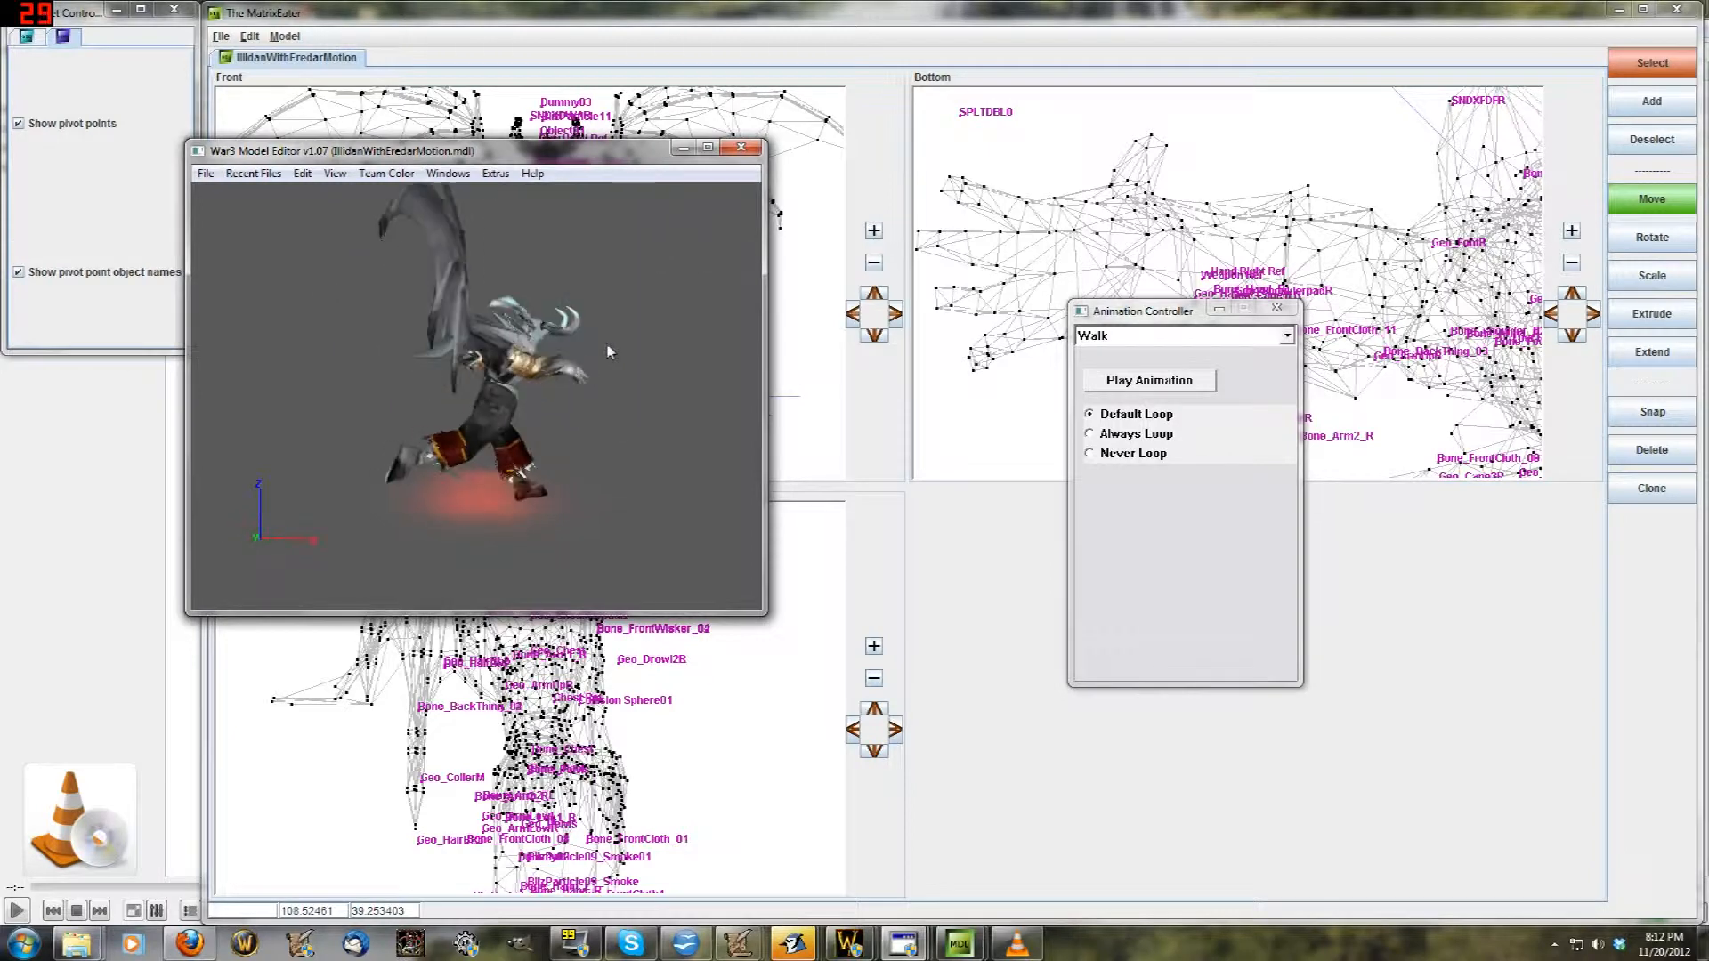
{"action": "scroll", "coordinate": [582, 513], "scroll_direction": "up", "scroll_amount": 4}
{"action": "left_click_drag", "start_coordinate": [540, 521], "coordinate": [532, 410]}
{"action": "scroll", "coordinate": [450, 428], "scroll_direction": "up", "scroll_amount": 3}
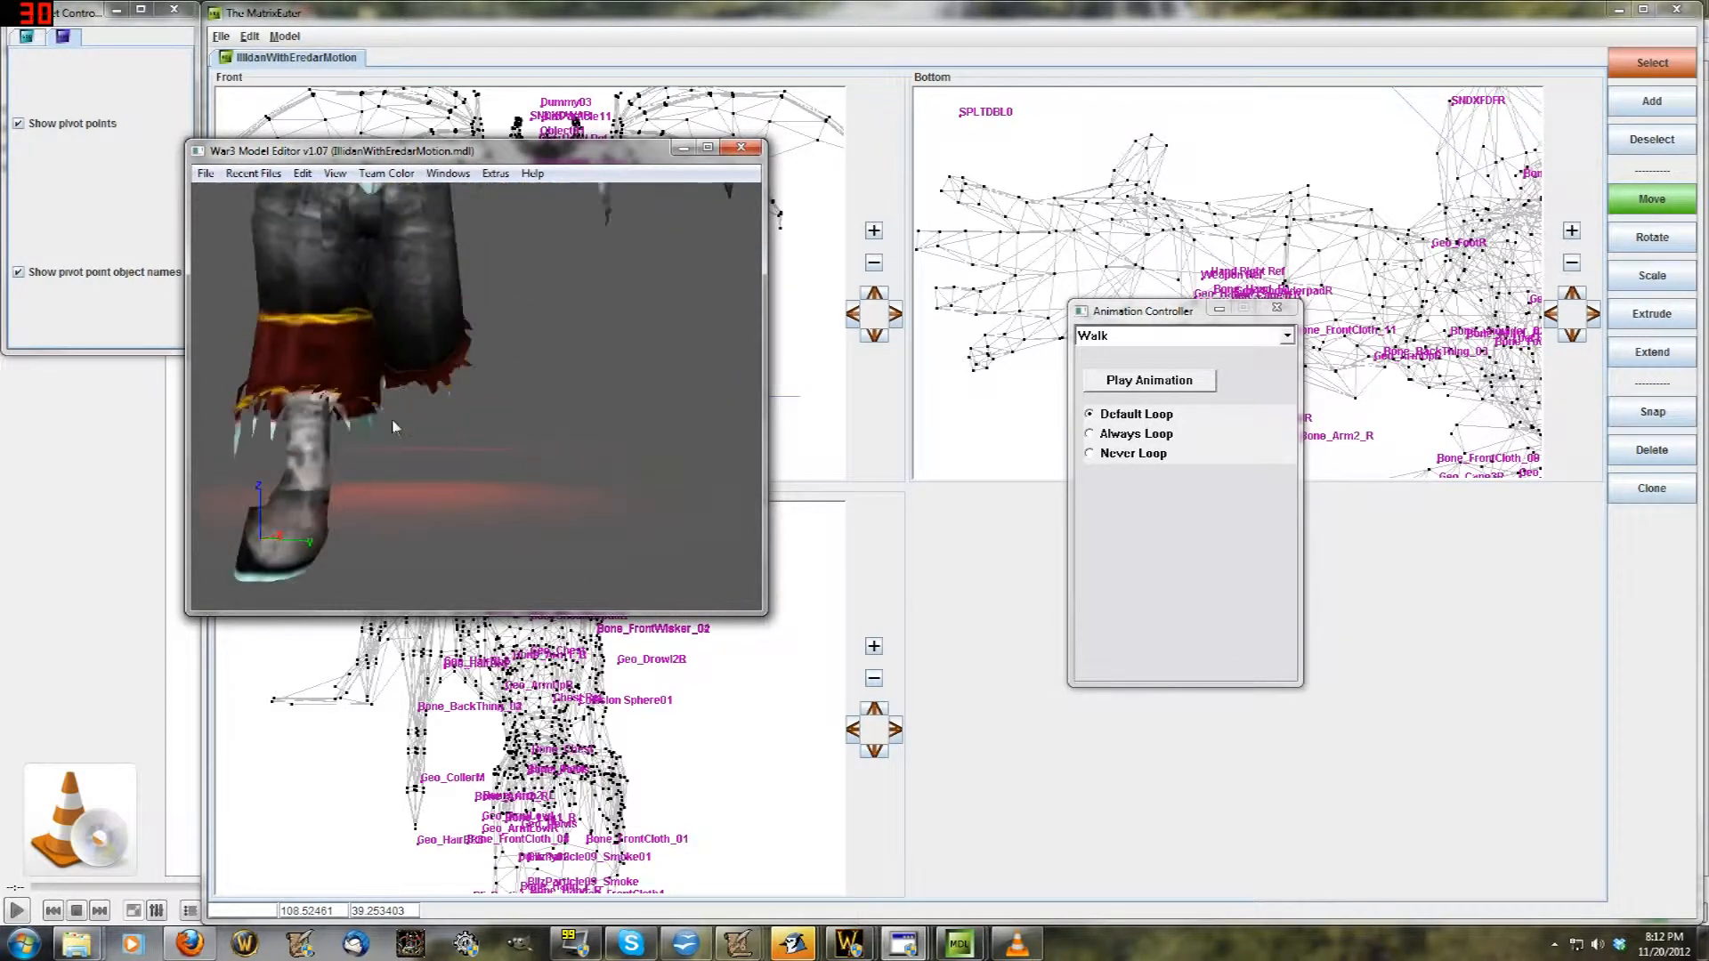
{"action": "scroll", "coordinate": [447, 419], "scroll_direction": "up", "scroll_amount": 1}
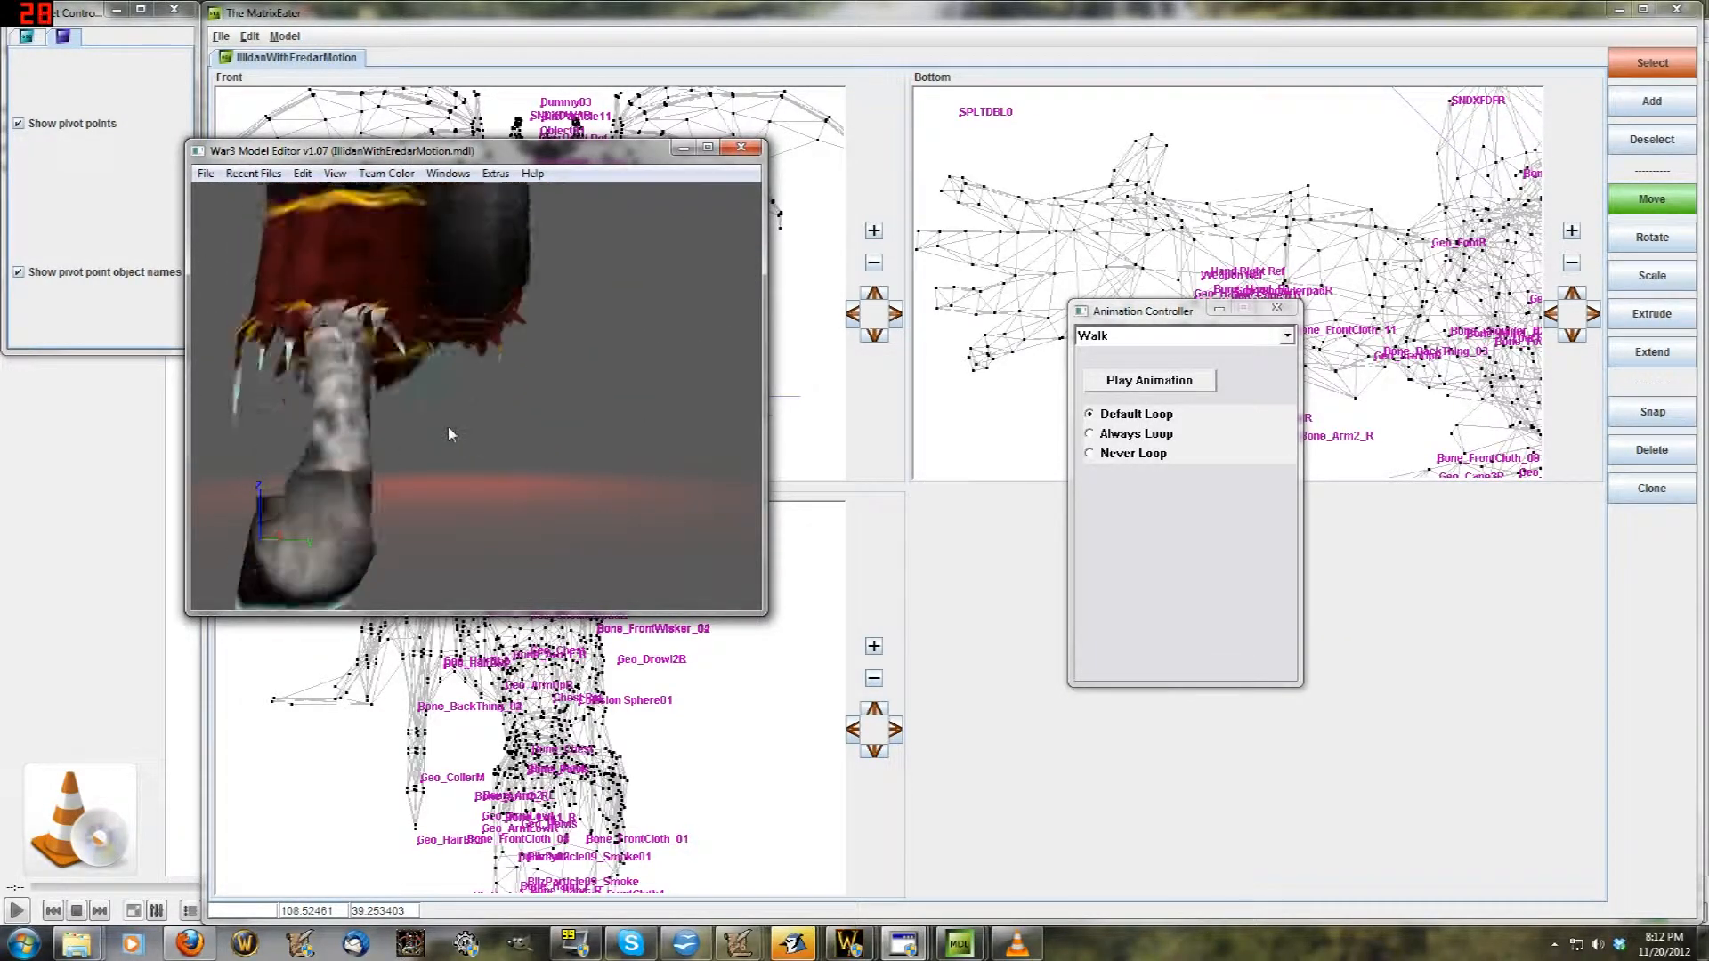
{"action": "left_click_drag", "start_coordinate": [447, 438], "coordinate": [498, 427]}
{"action": "scroll", "coordinate": [498, 434], "scroll_direction": "down", "scroll_amount": 4}
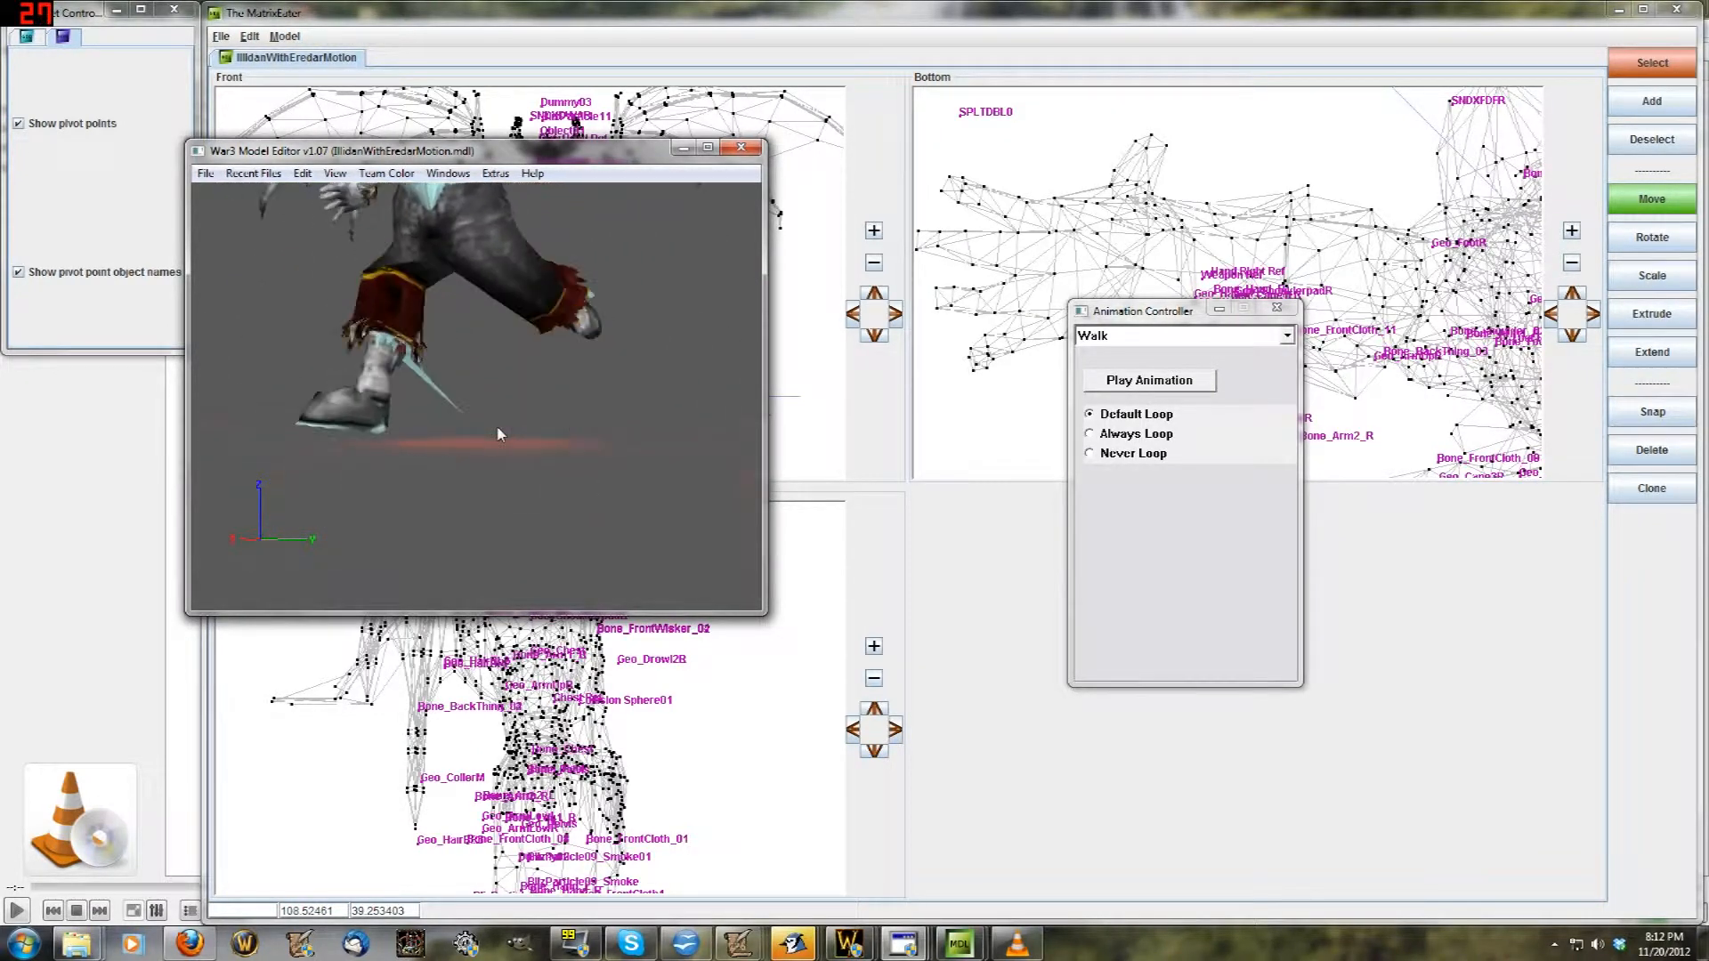
Switch to The MatrixEater, select the right trouser cuff's inner vertices near Geo_Tail2 in the Front view, and reassign their matrix
{"action": "left_click", "coordinate": [669, 706]}
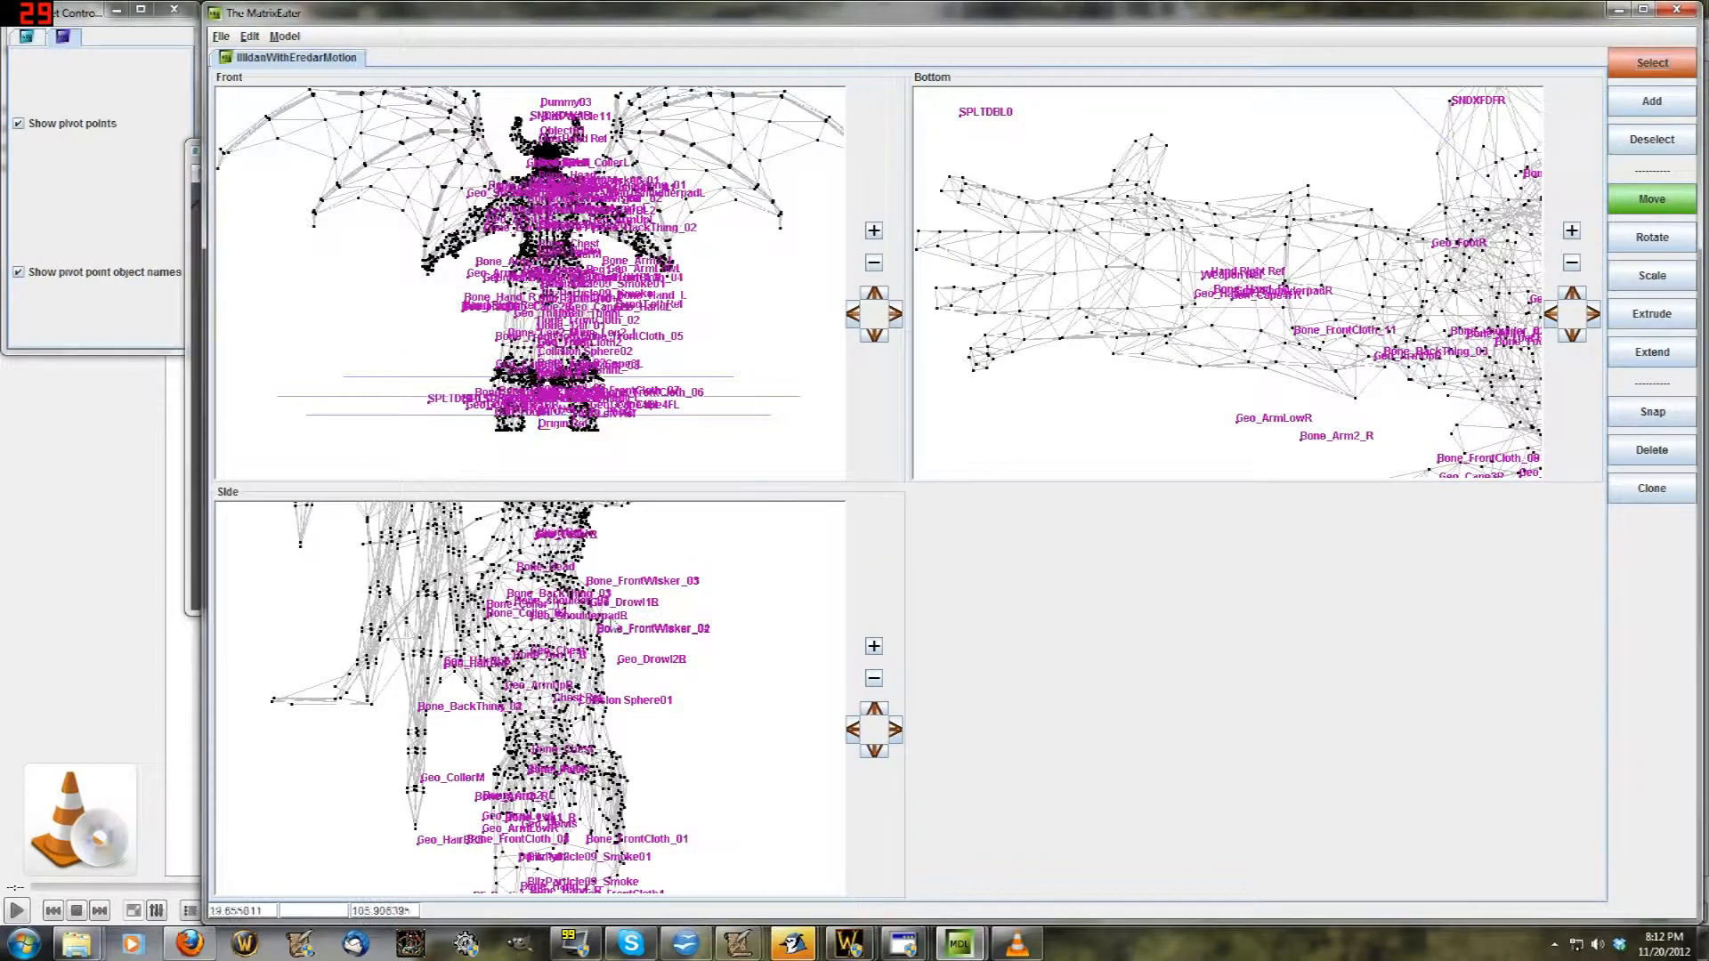
{"action": "scroll", "coordinate": [603, 429], "scroll_direction": "up", "scroll_amount": 6}
{"action": "scroll", "coordinate": [603, 429], "scroll_direction": "up", "scroll_amount": 4}
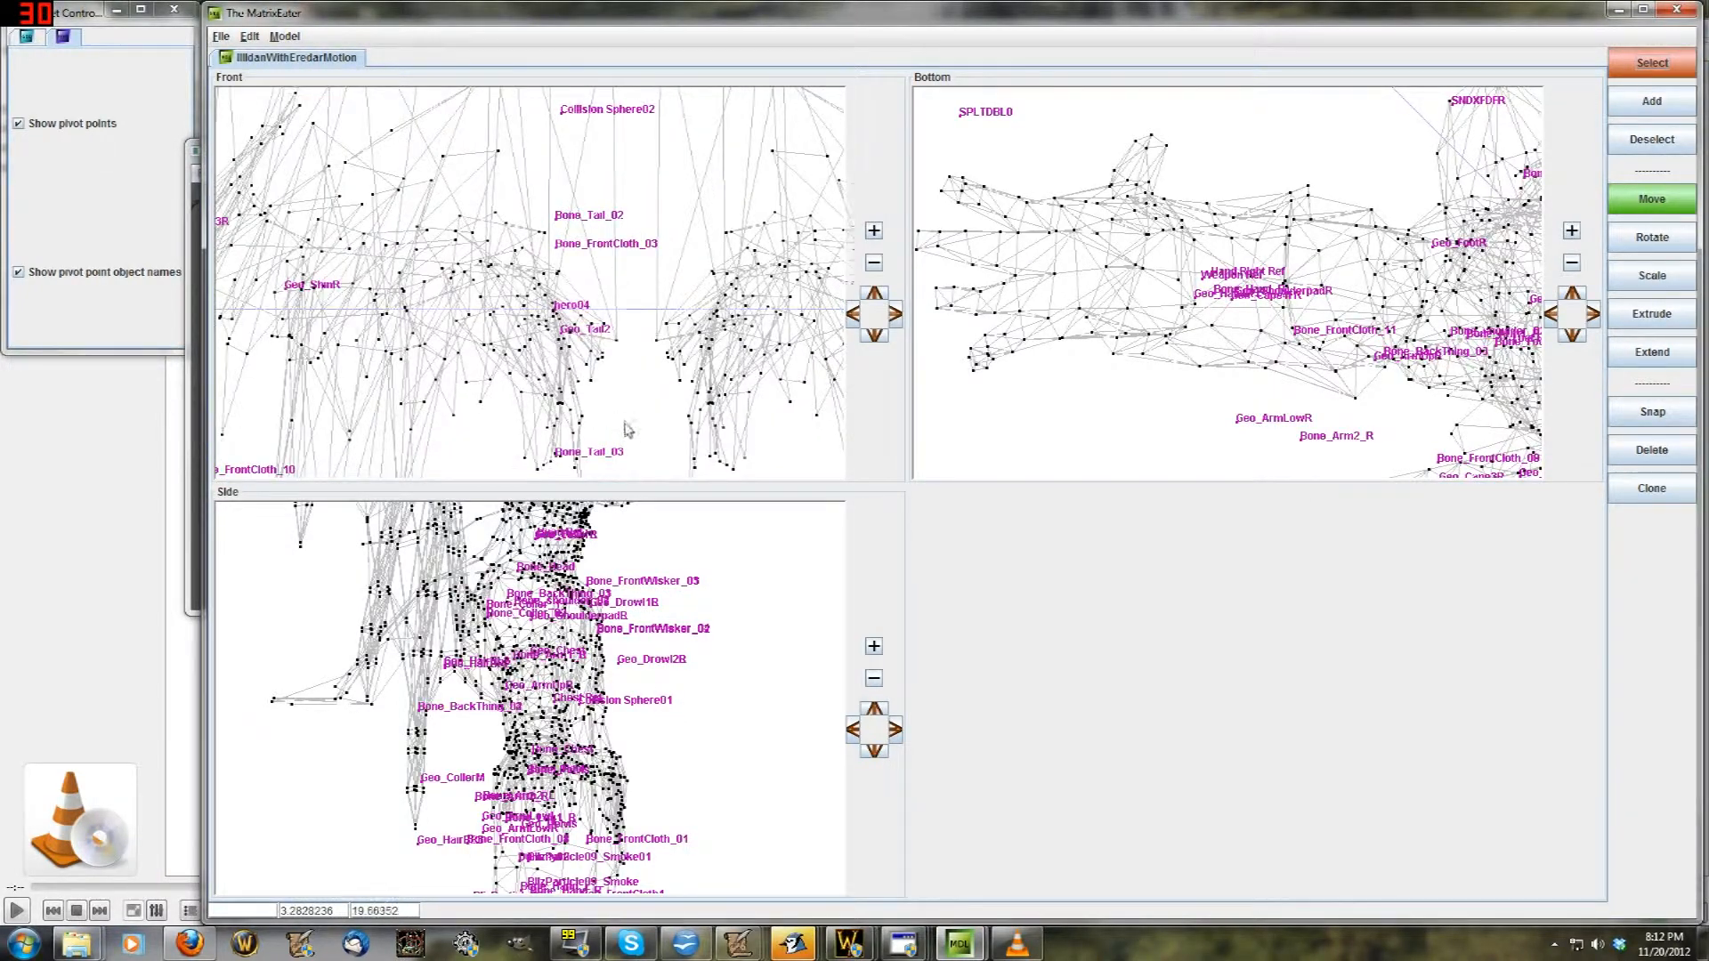
{"action": "middle_click_drag", "start_coordinate": [594, 438], "coordinate": [562, 411]}
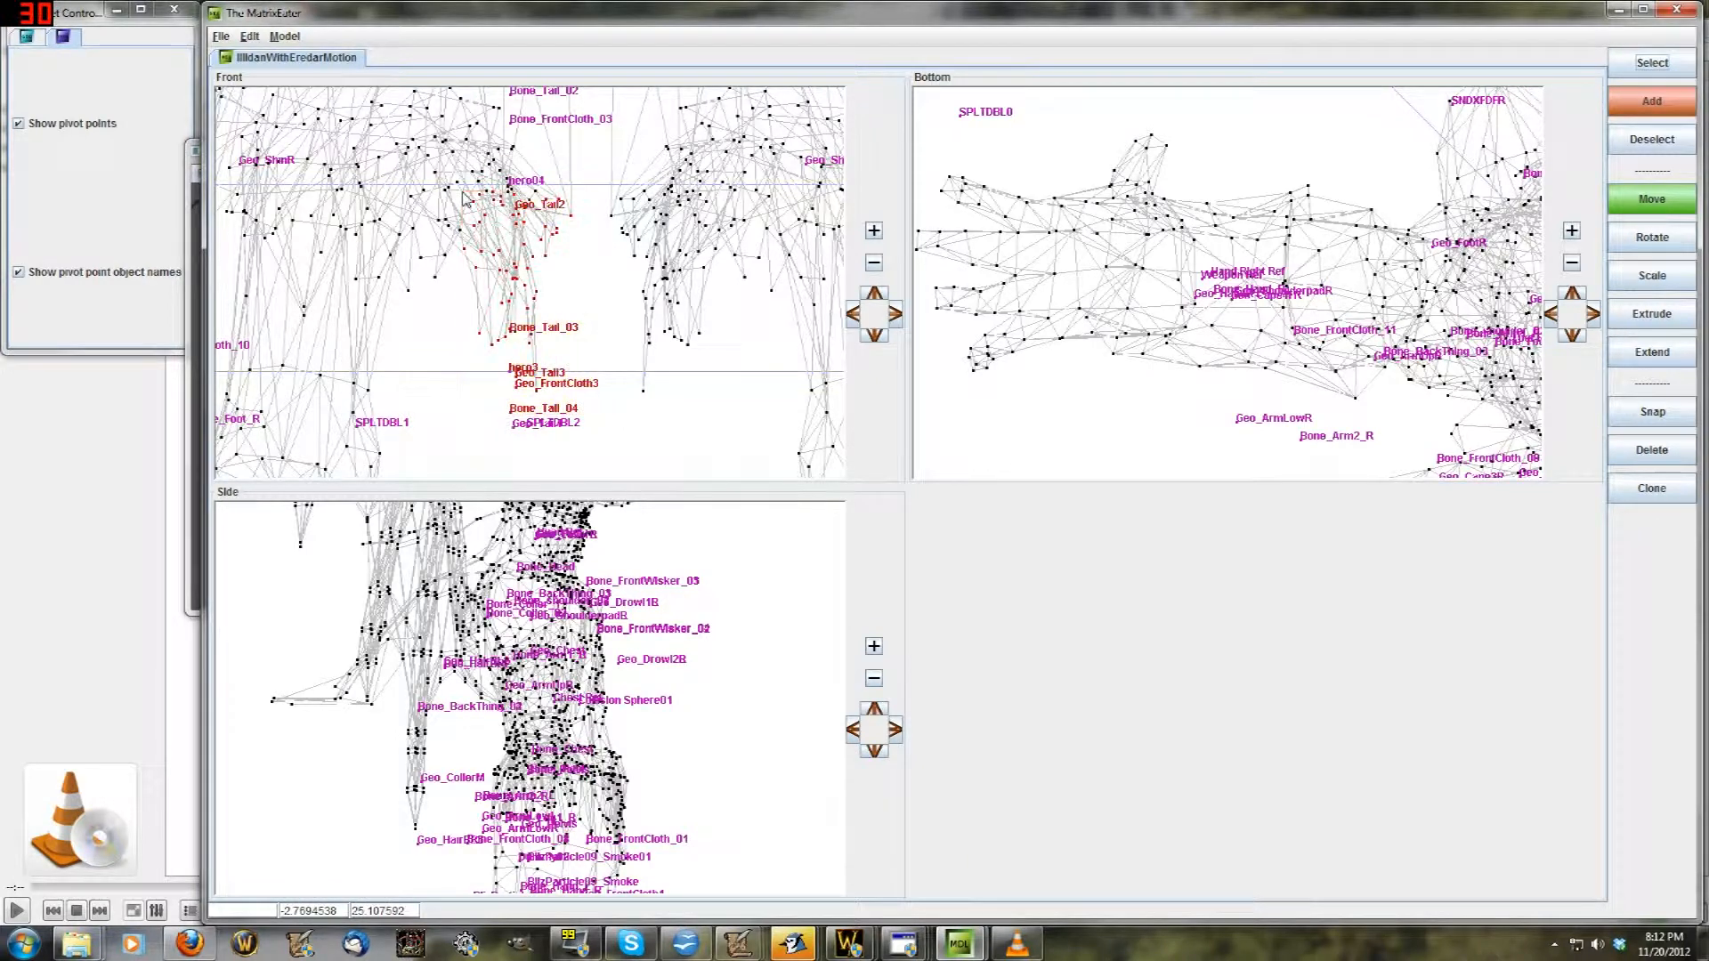
{"action": "left_click", "coordinate": [528, 250]}
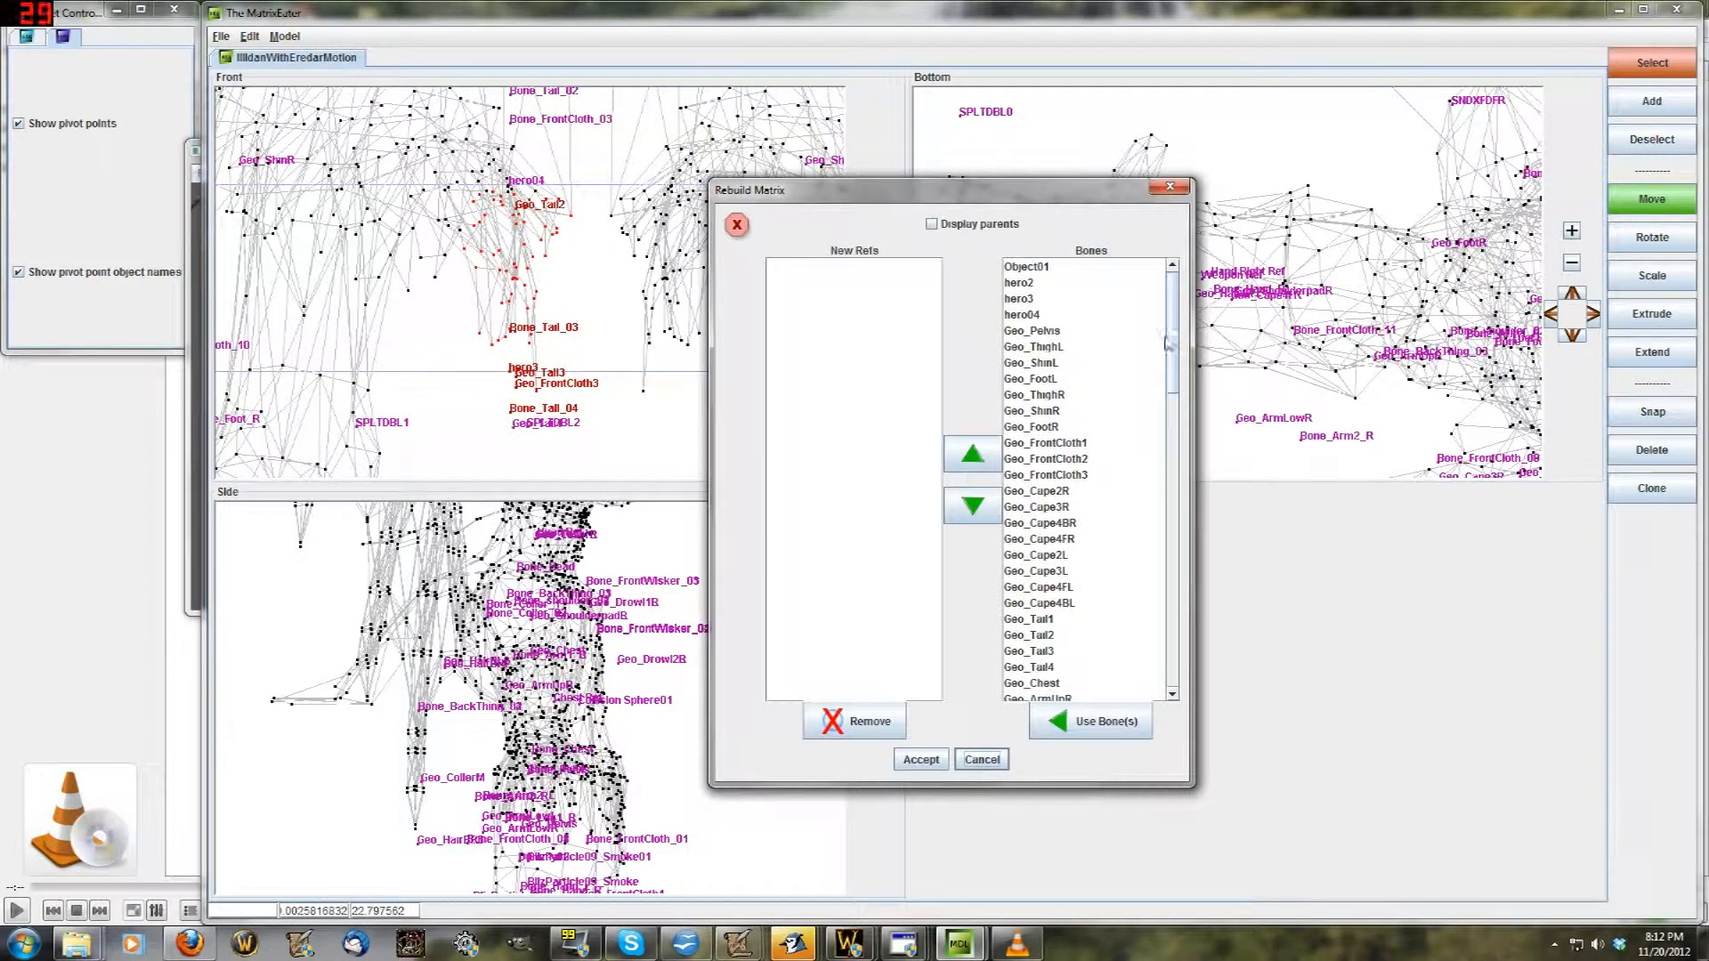
{"action": "left_click", "coordinate": [921, 759]}
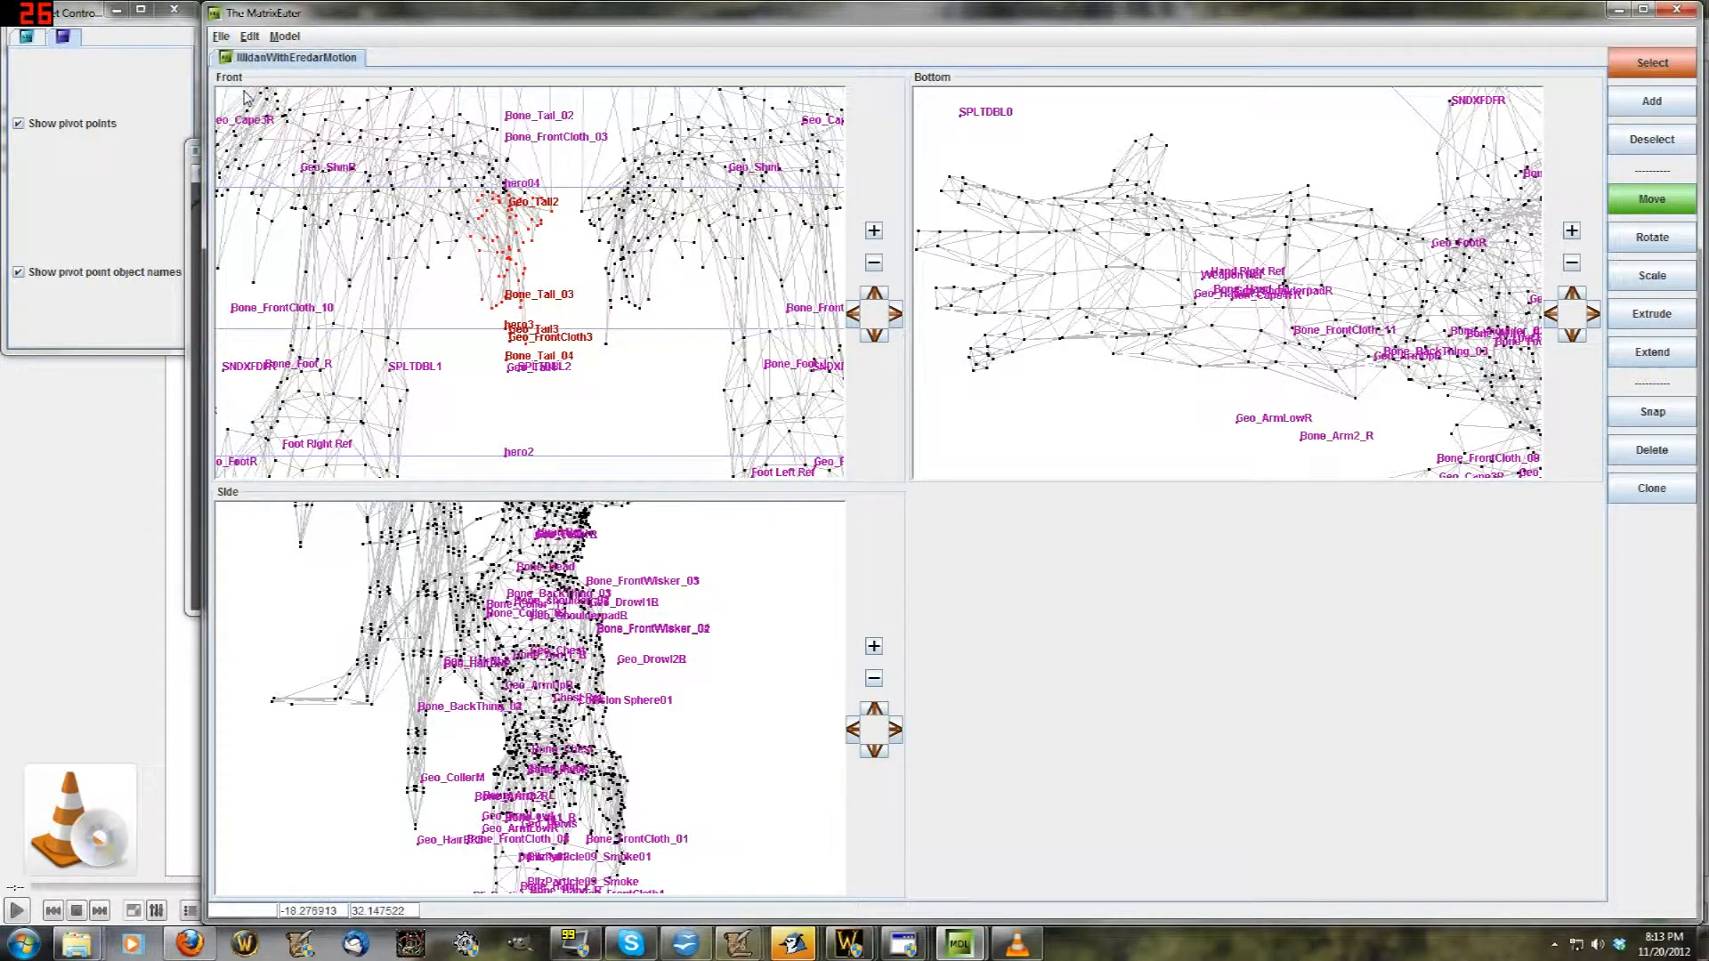
Switch to War3 Model Editor, reload IllidanWithEredarMotion.mdl, and play its Walk animation to check the trouser cuffs up close
{"action": "mouse_move", "coordinate": [923, 943]}
{"action": "left_click", "coordinate": [703, 845]}
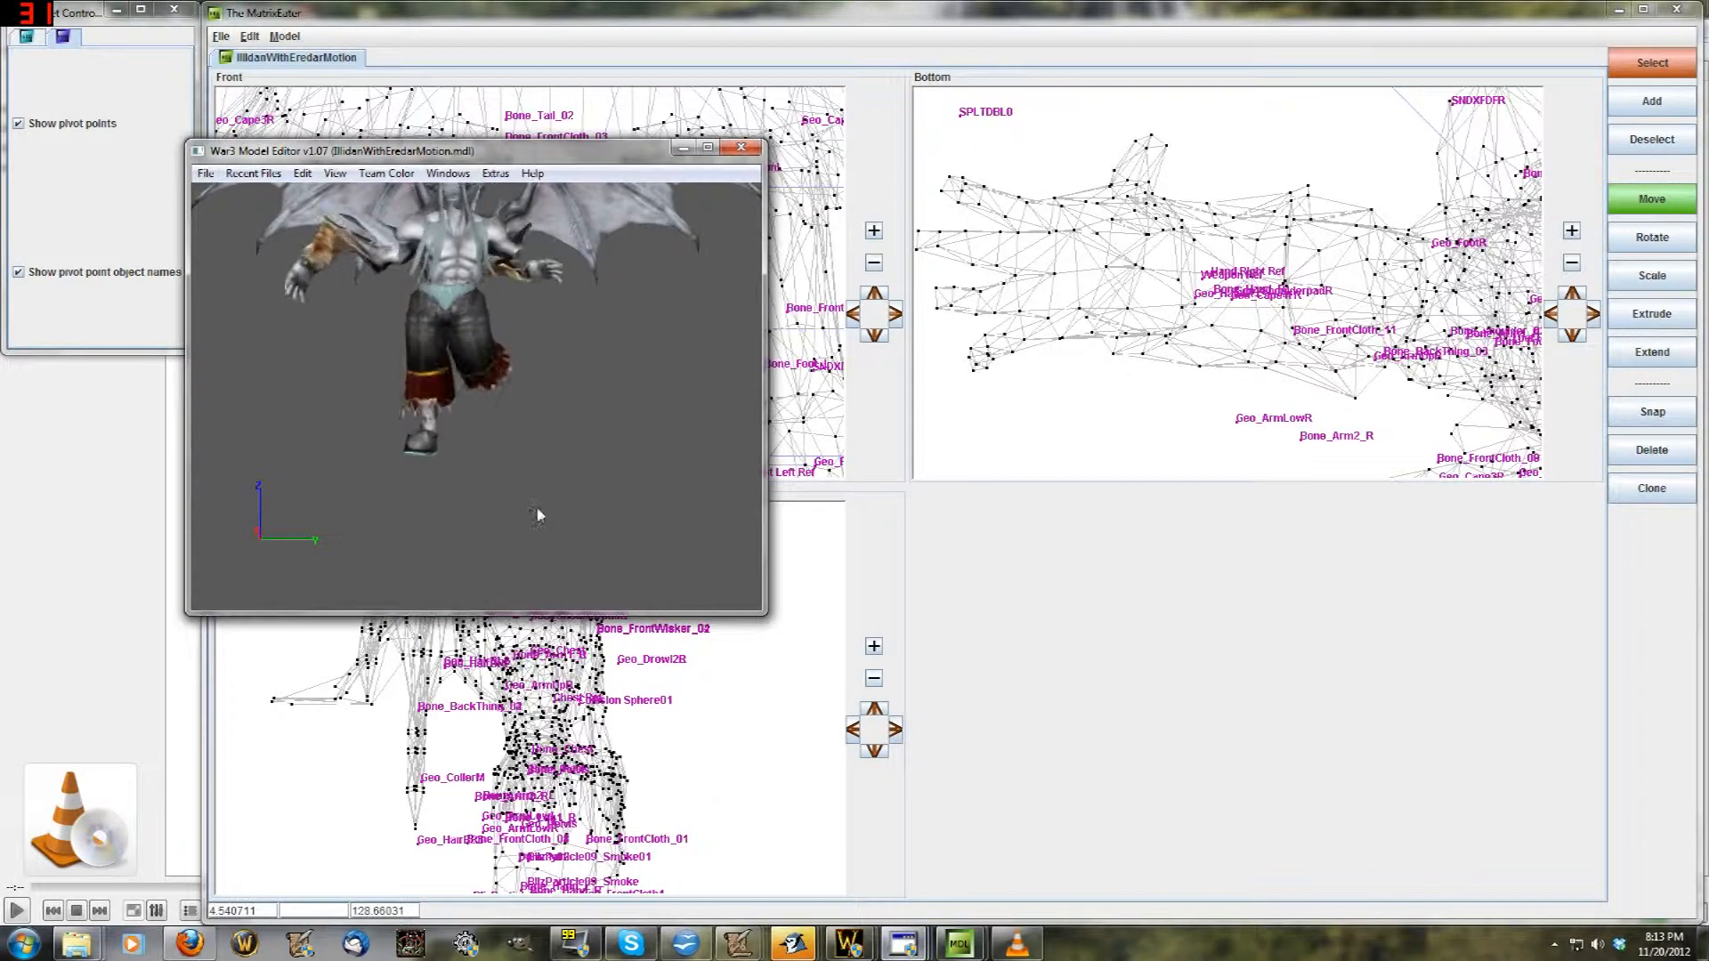
{"action": "left_click", "coordinate": [281, 174]}
{"action": "left_click", "coordinate": [281, 173]}
{"action": "left_click", "coordinate": [447, 174]}
{"action": "left_click", "coordinate": [498, 213]}
{"action": "left_click", "coordinate": [1229, 339]}
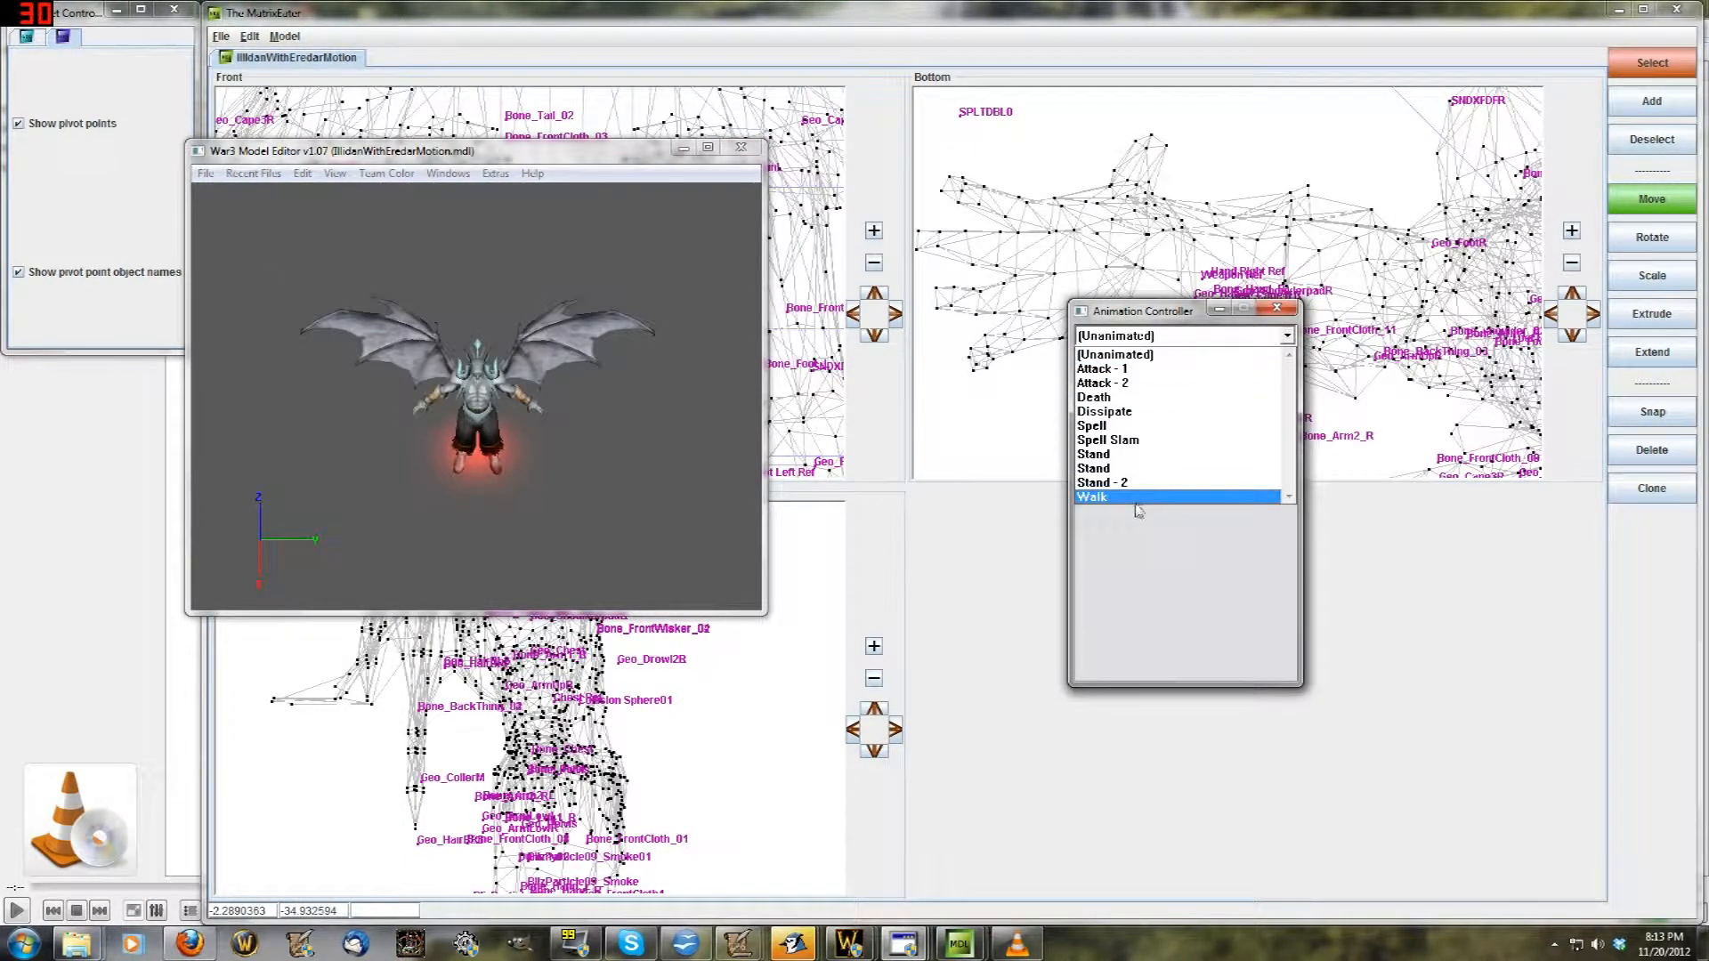
{"action": "left_click", "coordinate": [1135, 497]}
{"action": "scroll", "coordinate": [537, 434], "scroll_direction": "up", "scroll_amount": 5}
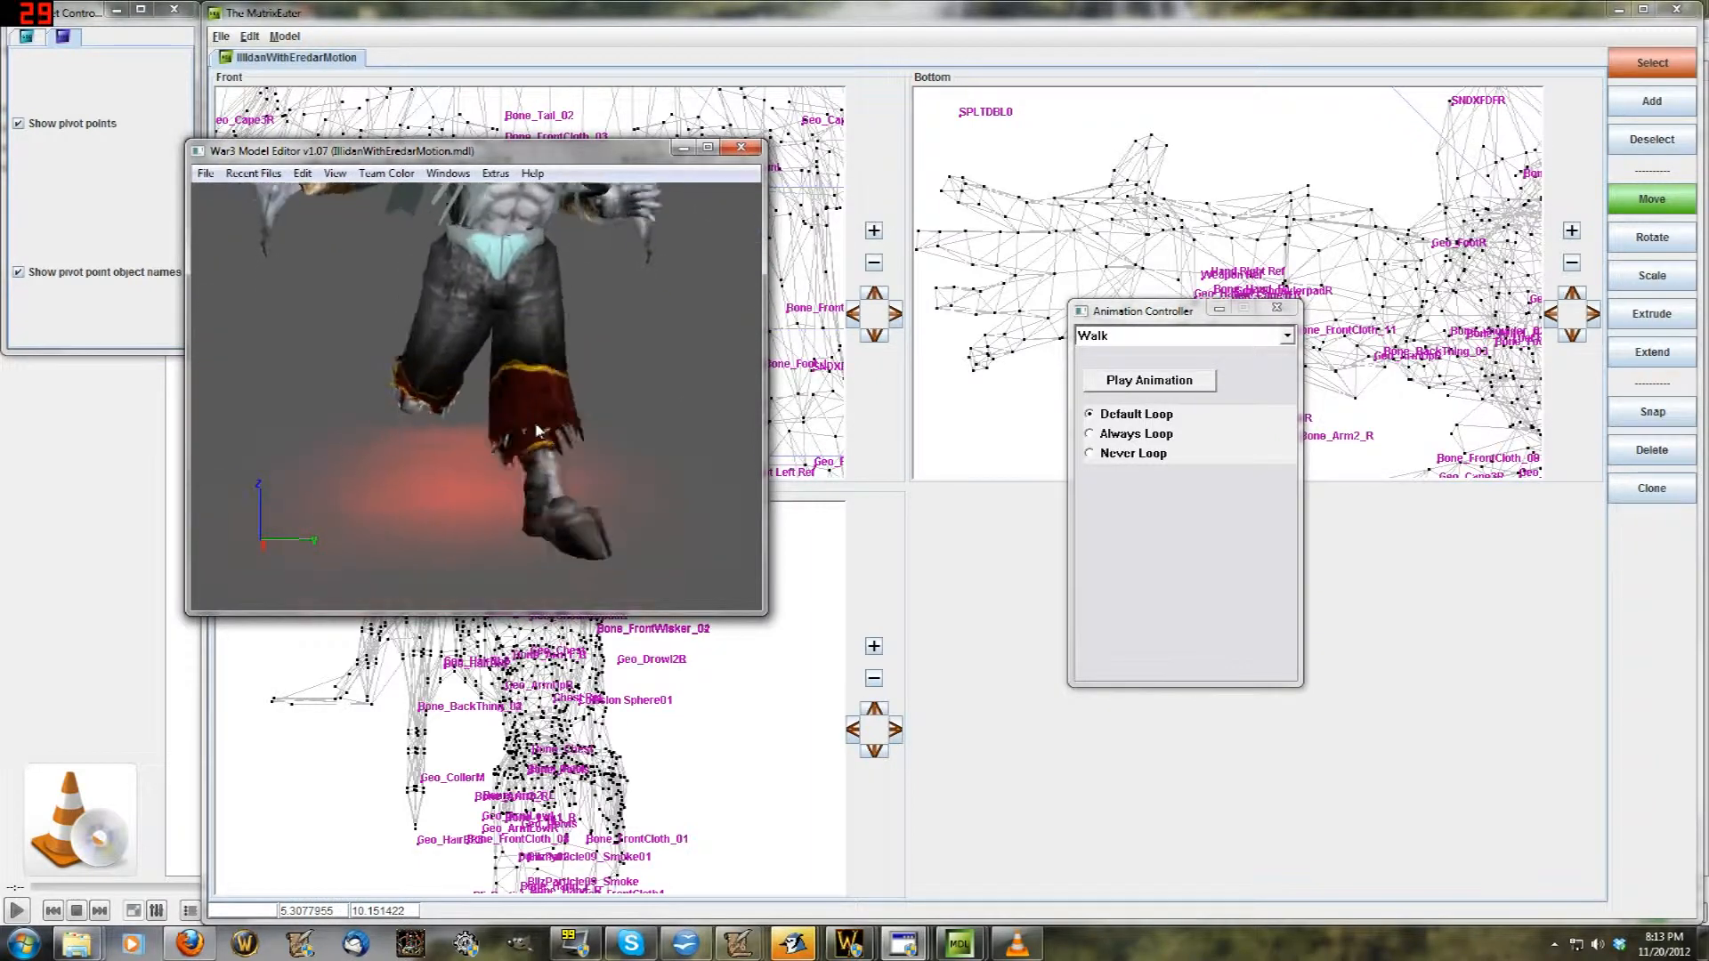
{"action": "mouse_move", "coordinate": [423, 462]}
{"action": "left_mouse_down"}
{"action": "mouse_move", "coordinate": [480, 433]}
{"action": "mouse_move", "coordinate": [427, 436]}
{"action": "left_mouse_up"}
Return to The MatrixEater and examine the right trouser cuff's selected vertices around Bone_Tail_03 and Geo_FrontCloth3 in the Front view
{"action": "key", "text": "alt+Tab"}
{"action": "scroll", "coordinate": [534, 357], "scroll_direction": "up", "scroll_amount": 7}
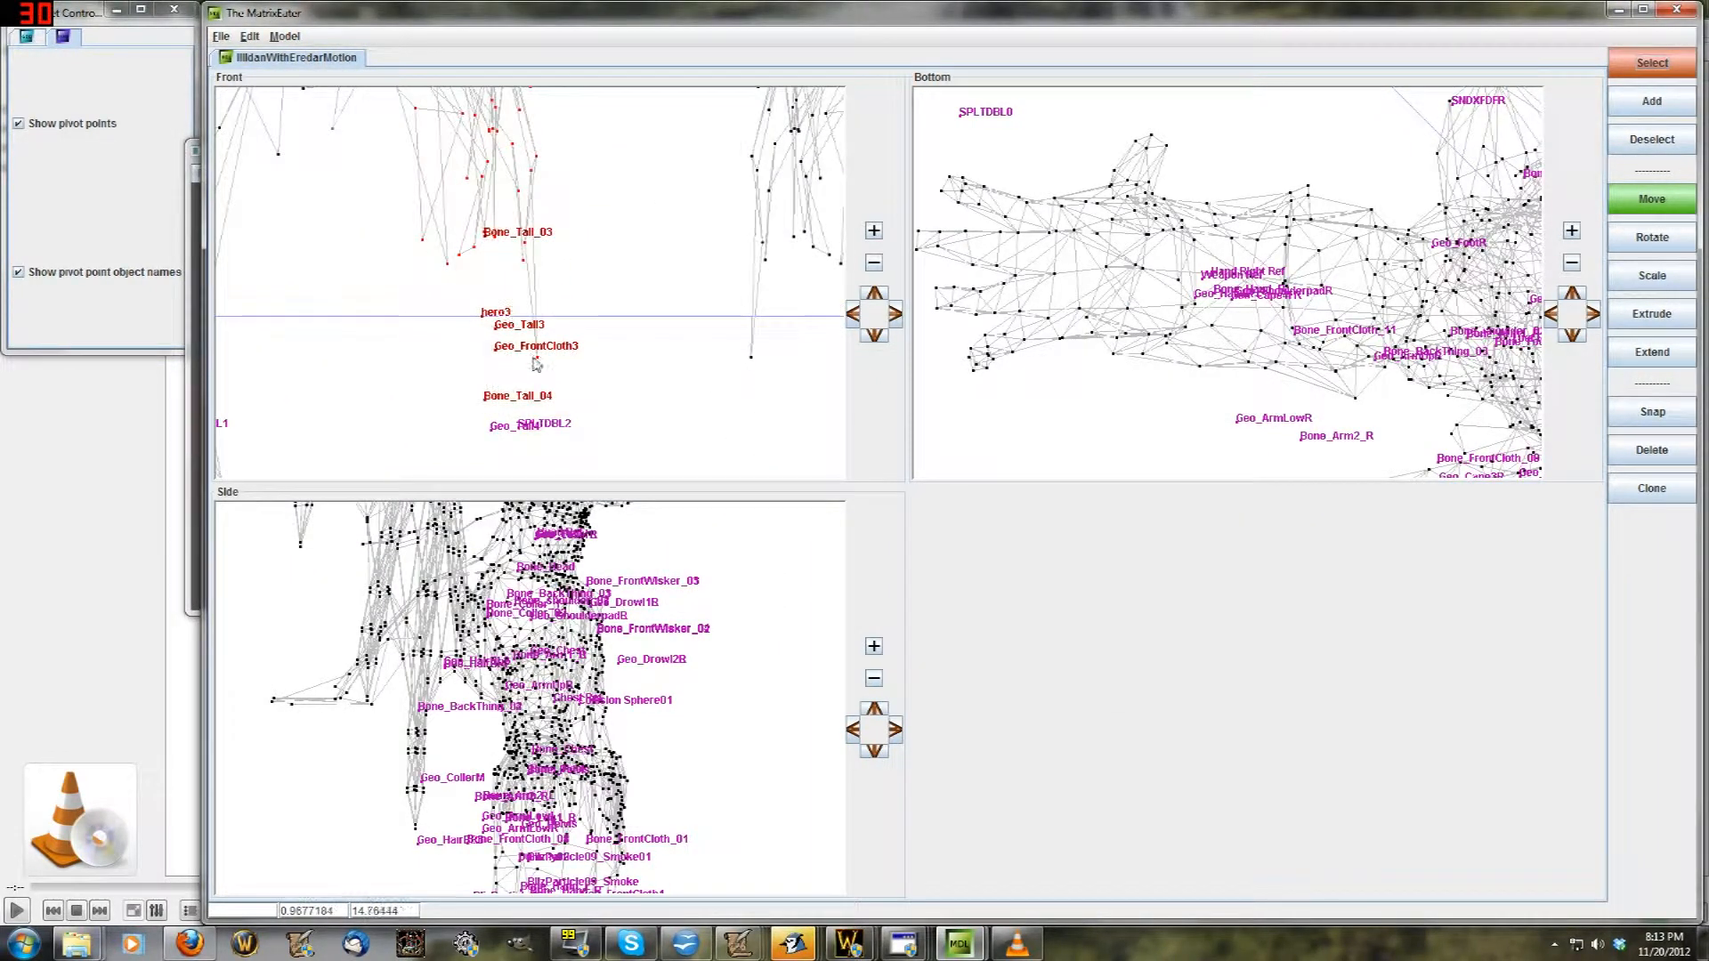
{"action": "scroll", "coordinate": [541, 360], "scroll_direction": "down", "scroll_amount": 3}
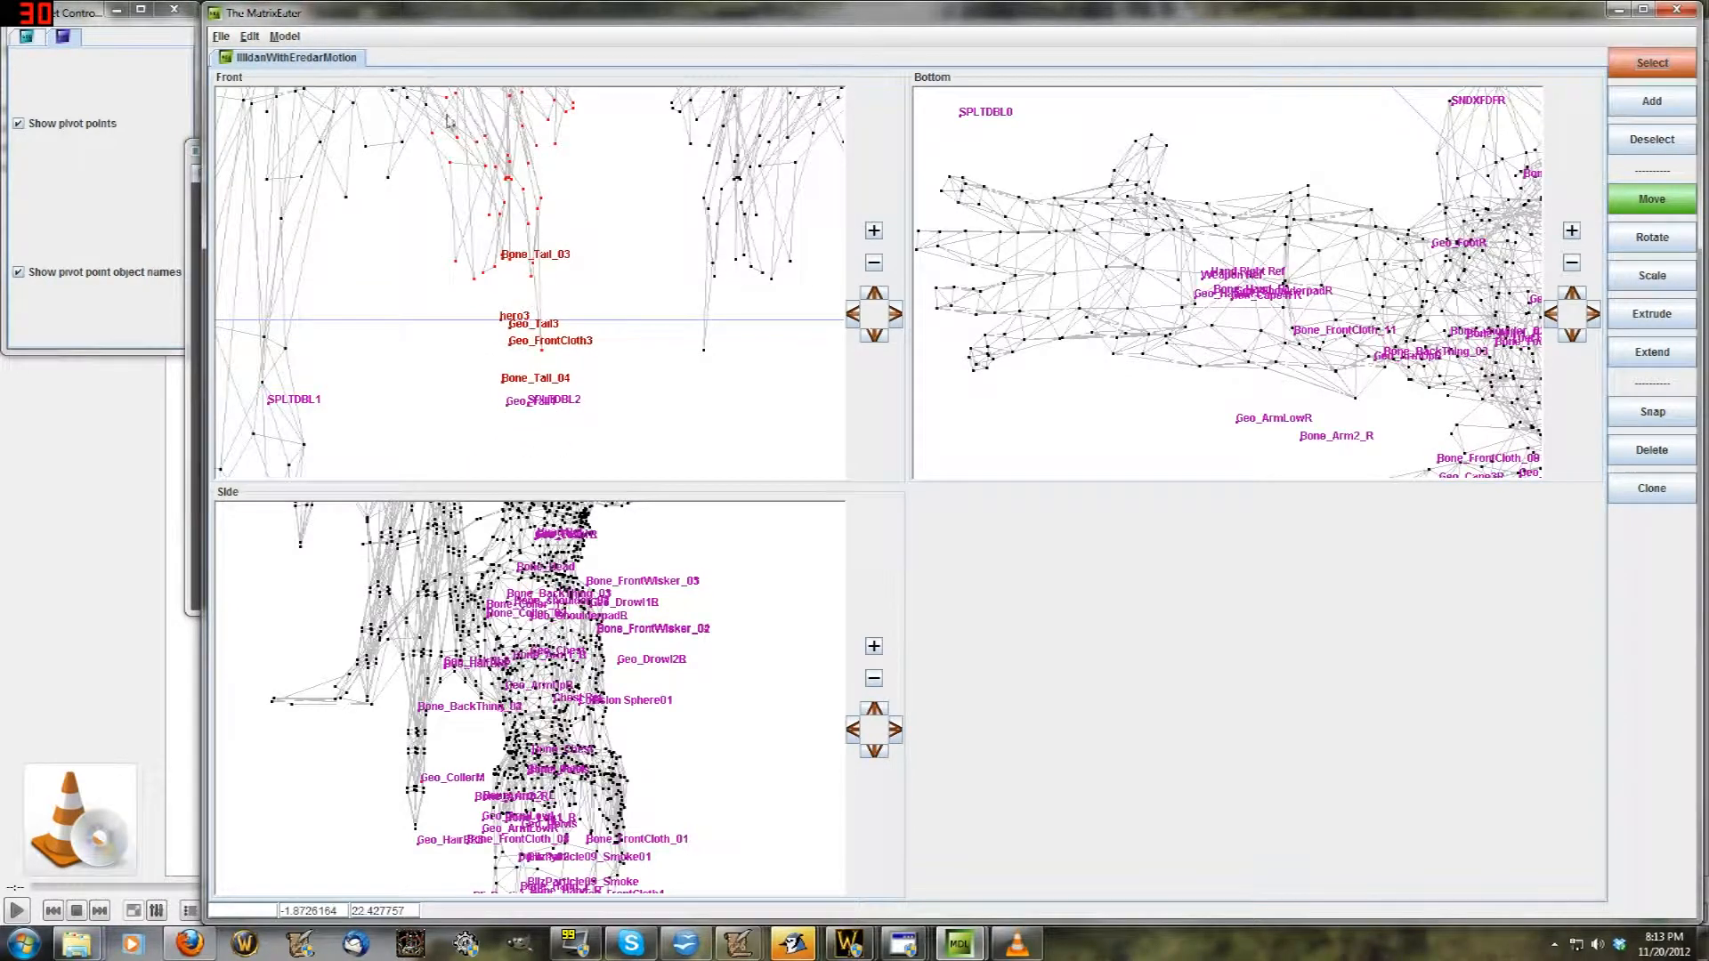
{"action": "scroll", "coordinate": [545, 363], "scroll_direction": "down", "scroll_amount": 3}
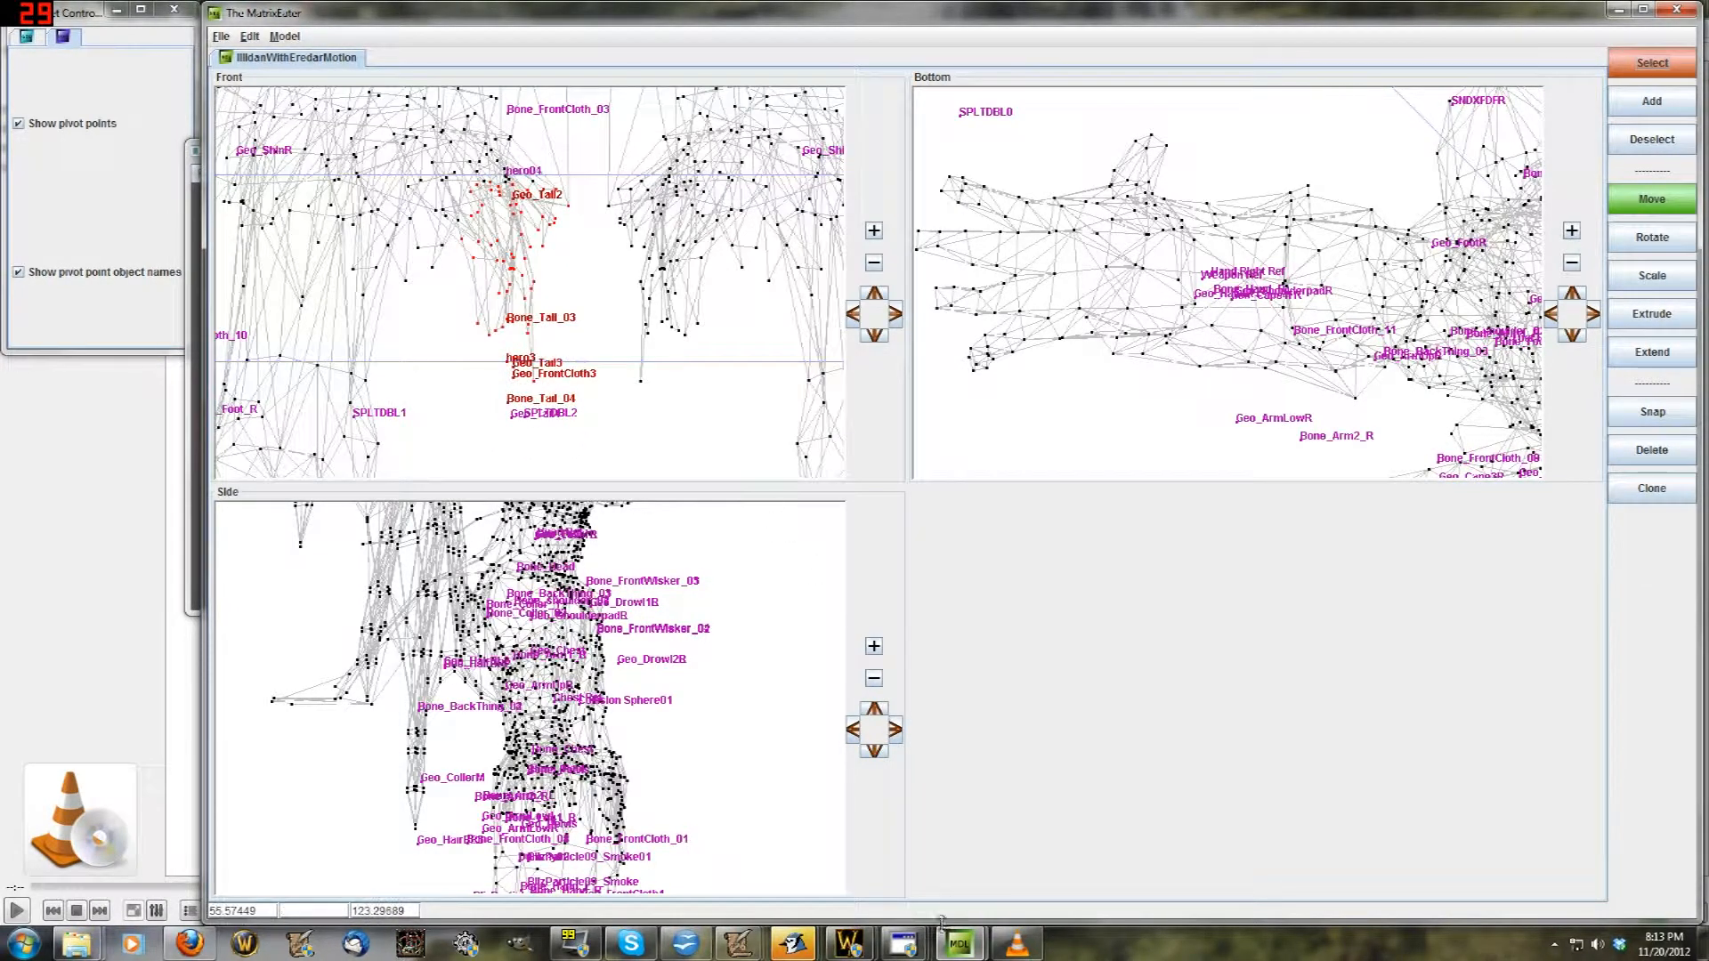
Switch back to War3 Model Editor and inspect the Walk animation from the front and side
{"action": "left_click", "coordinate": [904, 945]}
{"action": "left_click", "coordinate": [712, 854]}
{"action": "scroll", "coordinate": [627, 494], "scroll_direction": "down", "scroll_amount": 3}
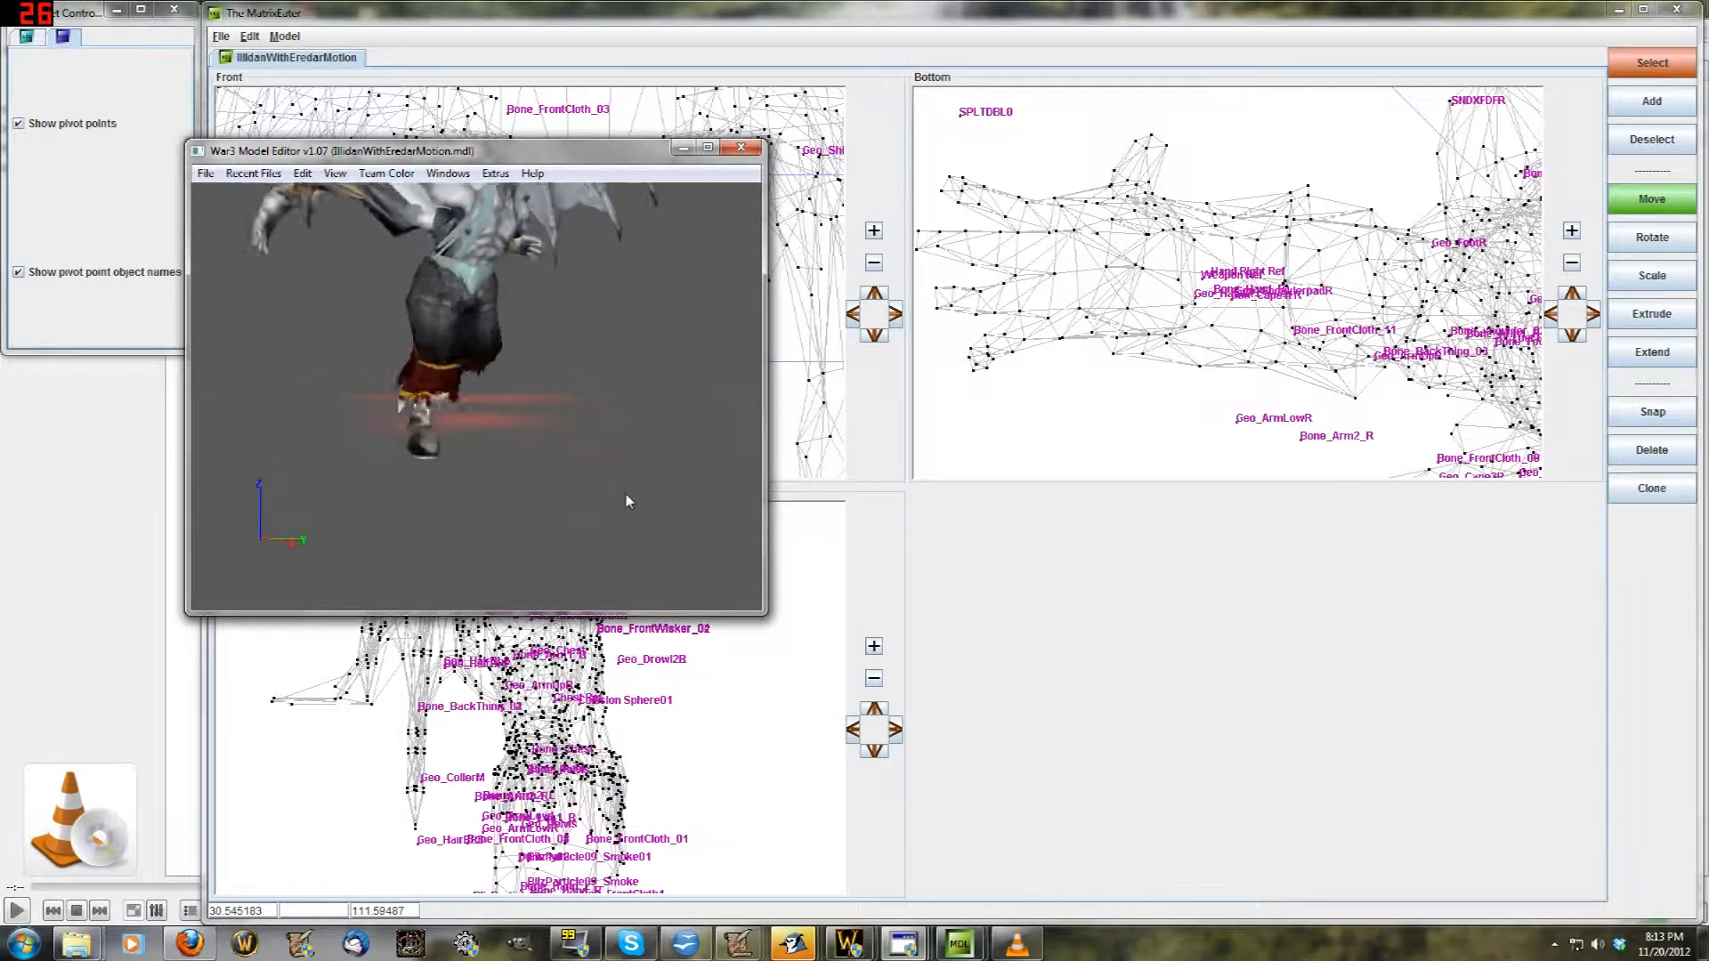
{"action": "right_click_drag", "start_coordinate": [552, 362], "coordinate": [549, 400]}
{"action": "mouse_move", "coordinate": [549, 400]}
{"action": "left_mouse_down"}
{"action": "mouse_move", "coordinate": [614, 442]}
{"action": "mouse_move", "coordinate": [662, 442]}
{"action": "mouse_move", "coordinate": [644, 425]}
{"action": "mouse_move", "coordinate": [574, 453]}
{"action": "mouse_move", "coordinate": [570, 422]}
{"action": "mouse_move", "coordinate": [498, 382]}
{"action": "mouse_move", "coordinate": [391, 371]}
{"action": "mouse_move", "coordinate": [410, 414]}
{"action": "mouse_move", "coordinate": [451, 395]}
{"action": "mouse_move", "coordinate": [450, 413]}
{"action": "mouse_move", "coordinate": [445, 383]}
{"action": "mouse_move", "coordinate": [494, 401]}
{"action": "mouse_move", "coordinate": [479, 398]}
{"action": "mouse_move", "coordinate": [485, 421]}
{"action": "mouse_move", "coordinate": [520, 408]}
{"action": "left_mouse_up"}
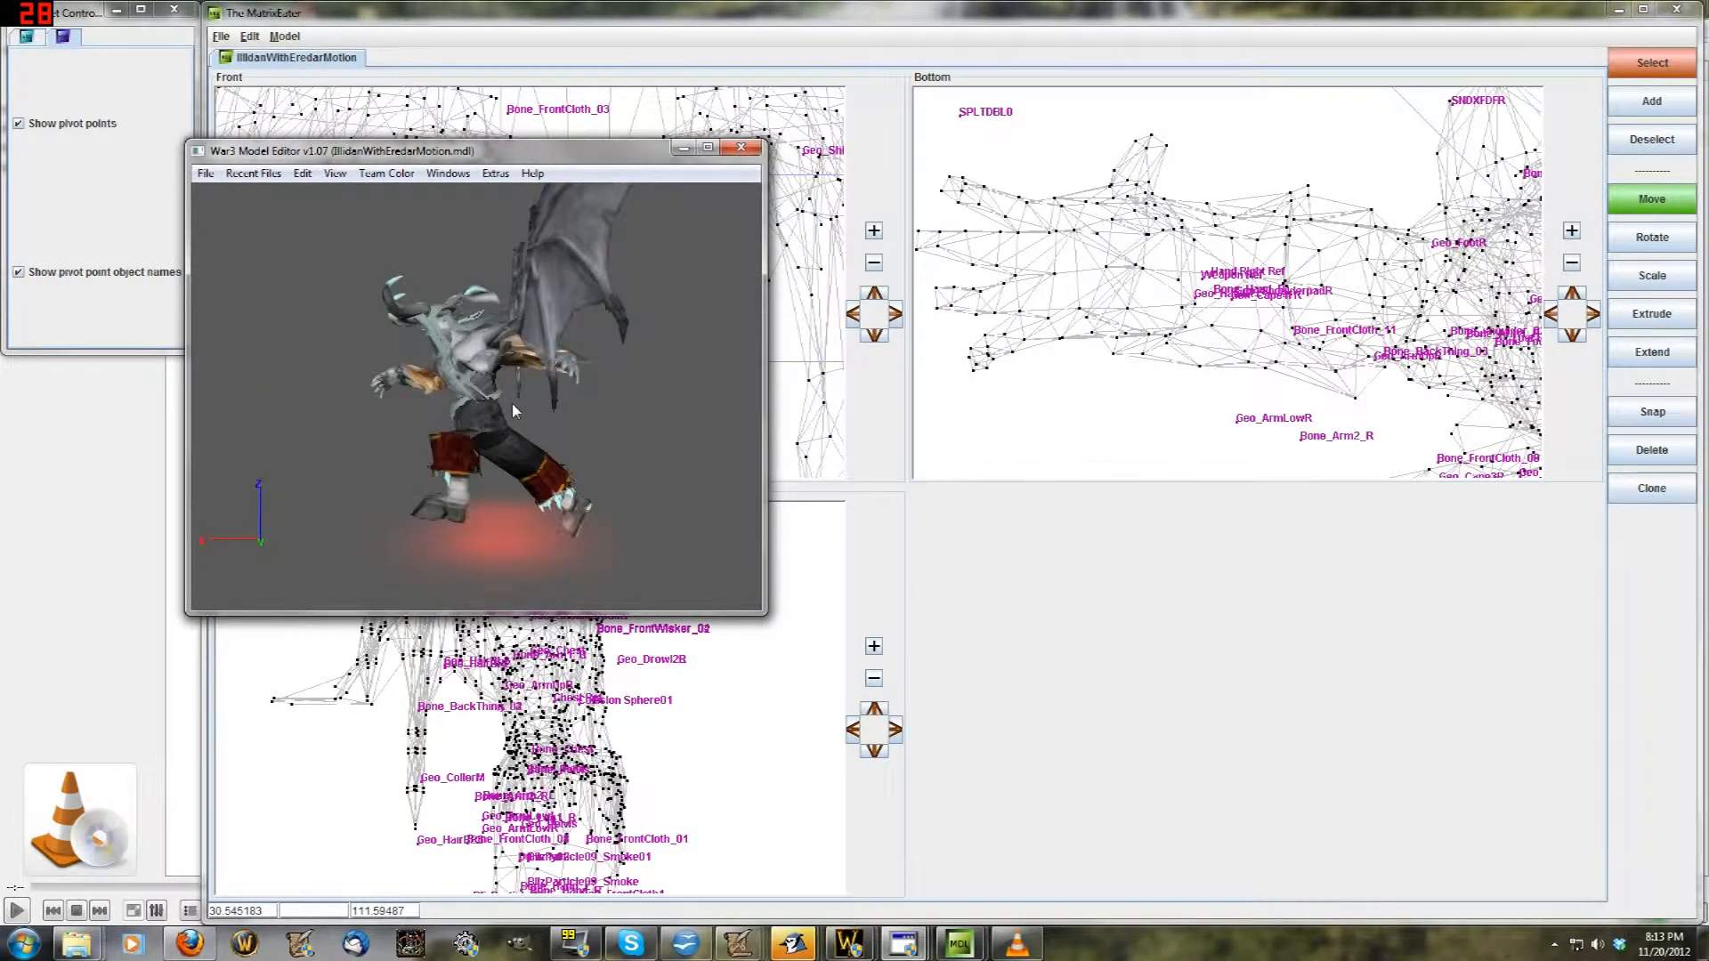
Switch to The MatrixEater and bring the whole winged model into sight in the Front and Side views
{"action": "left_click", "coordinate": [797, 440]}
{"action": "scroll", "coordinate": [570, 610], "scroll_direction": "down", "scroll_amount": 6}
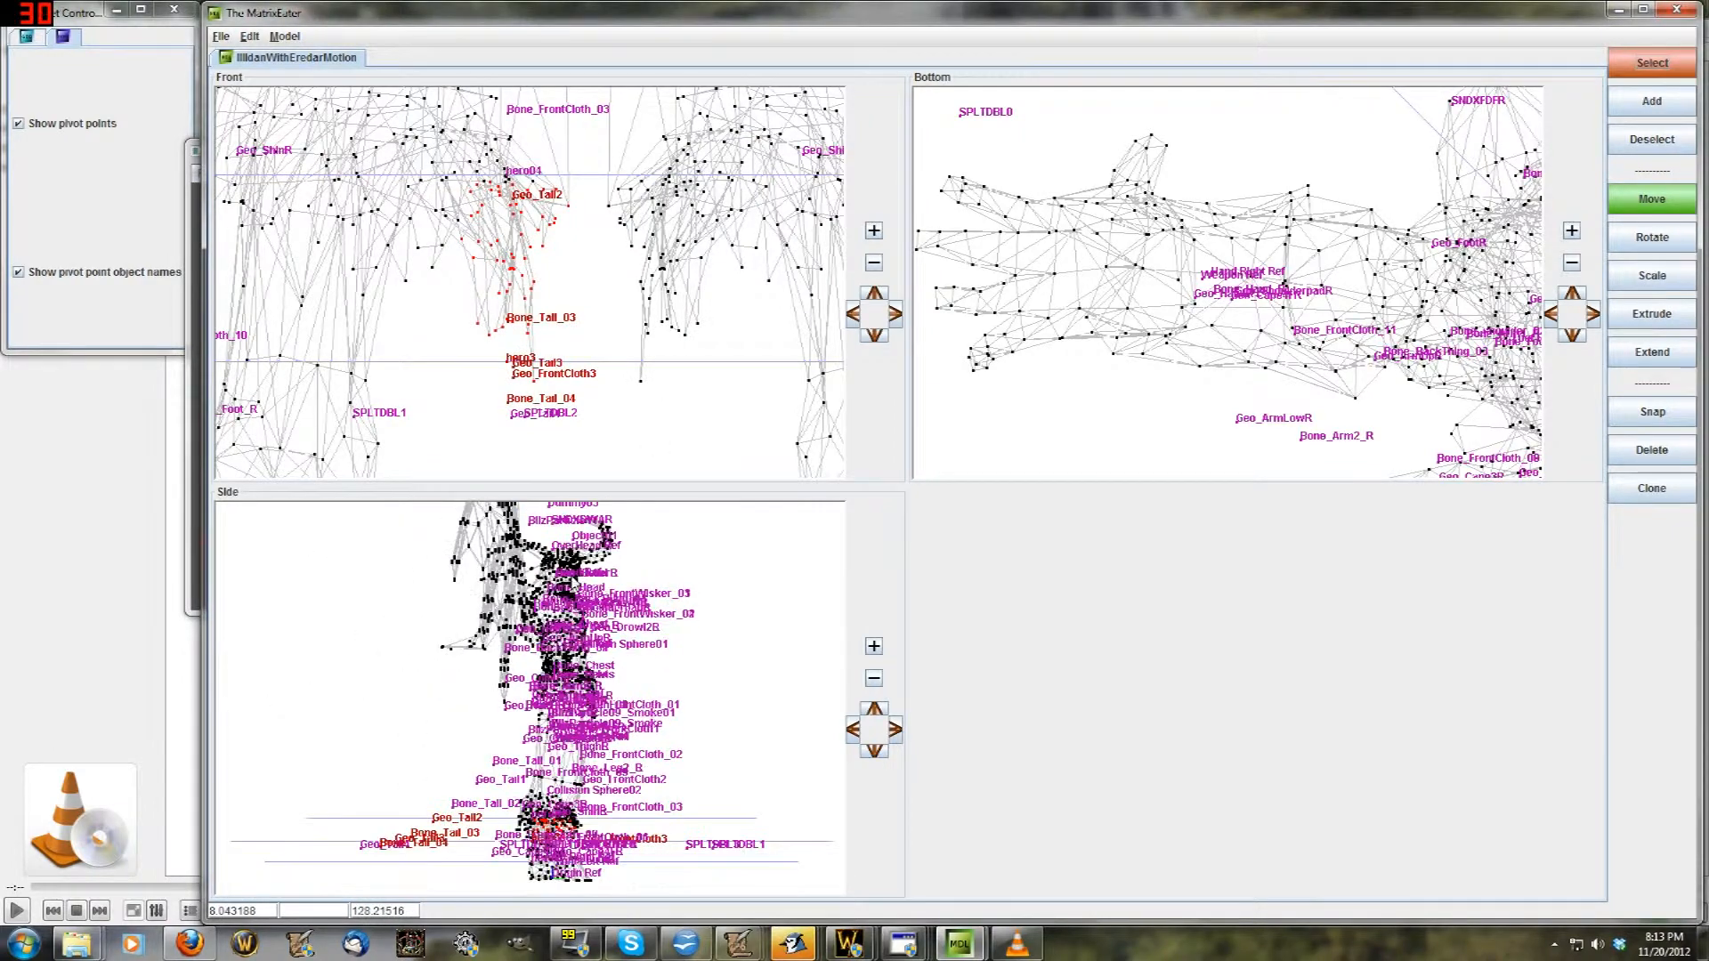
{"action": "scroll", "coordinate": [411, 171], "scroll_direction": "down", "scroll_amount": 7}
{"action": "scroll", "coordinate": [410, 171], "scroll_direction": "down", "scroll_amount": 6}
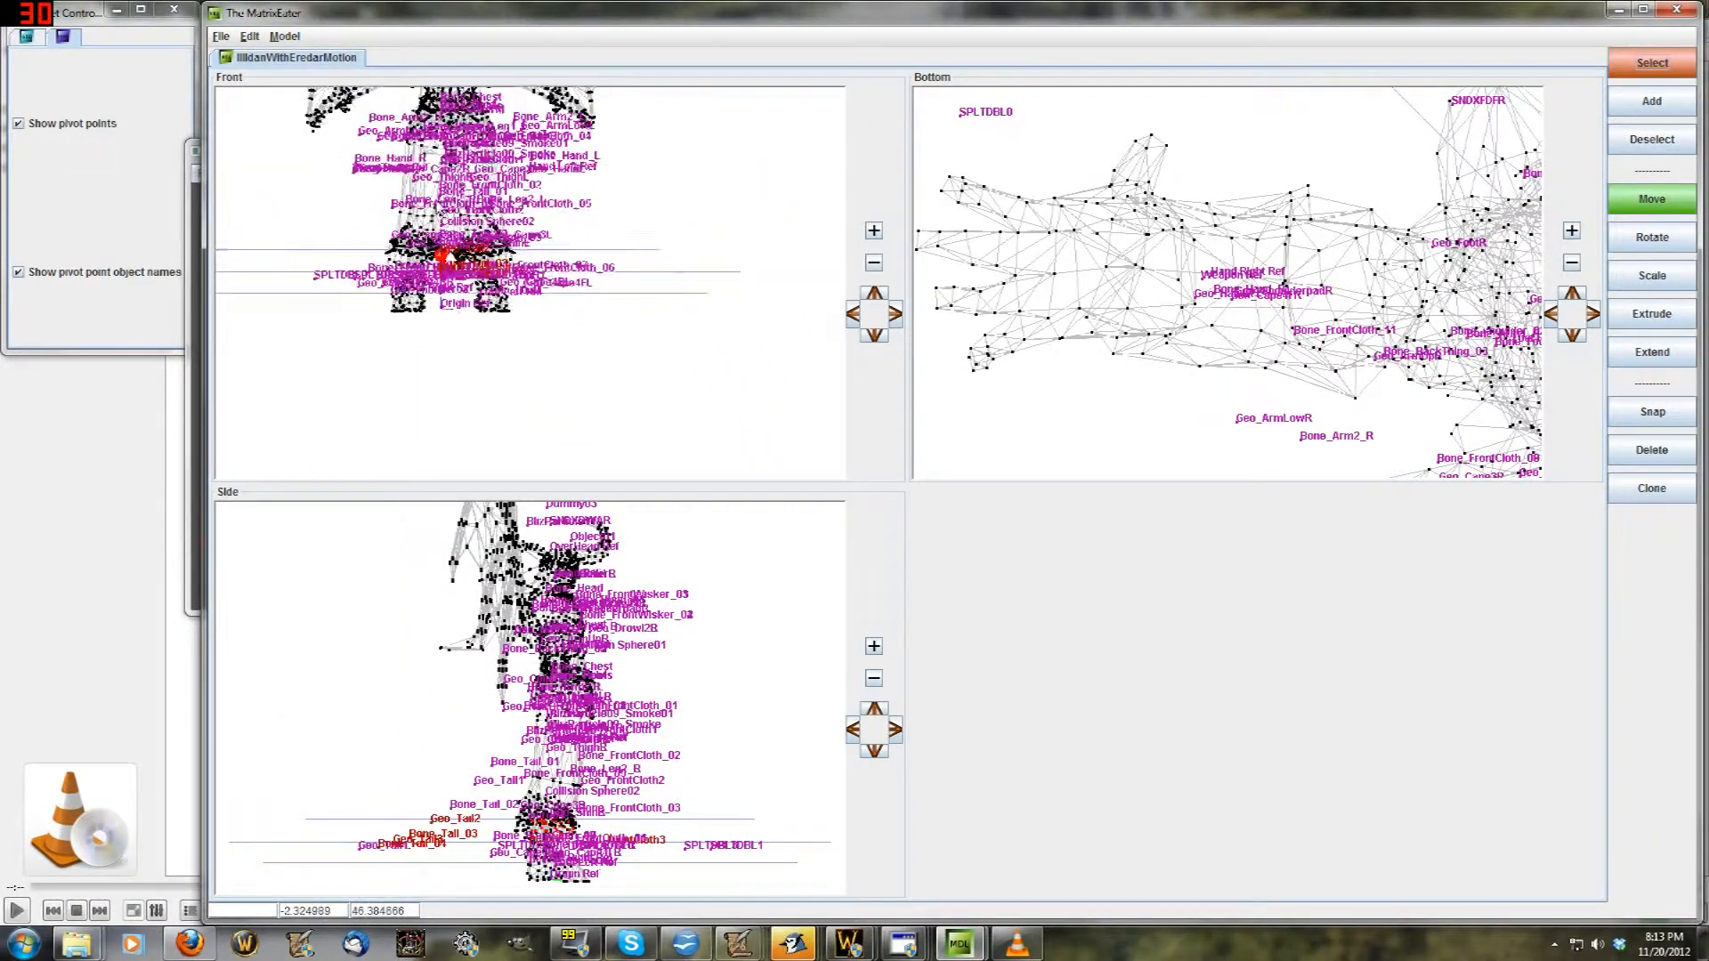
{"action": "middle_click_drag", "start_coordinate": [467, 307], "coordinate": [508, 351]}
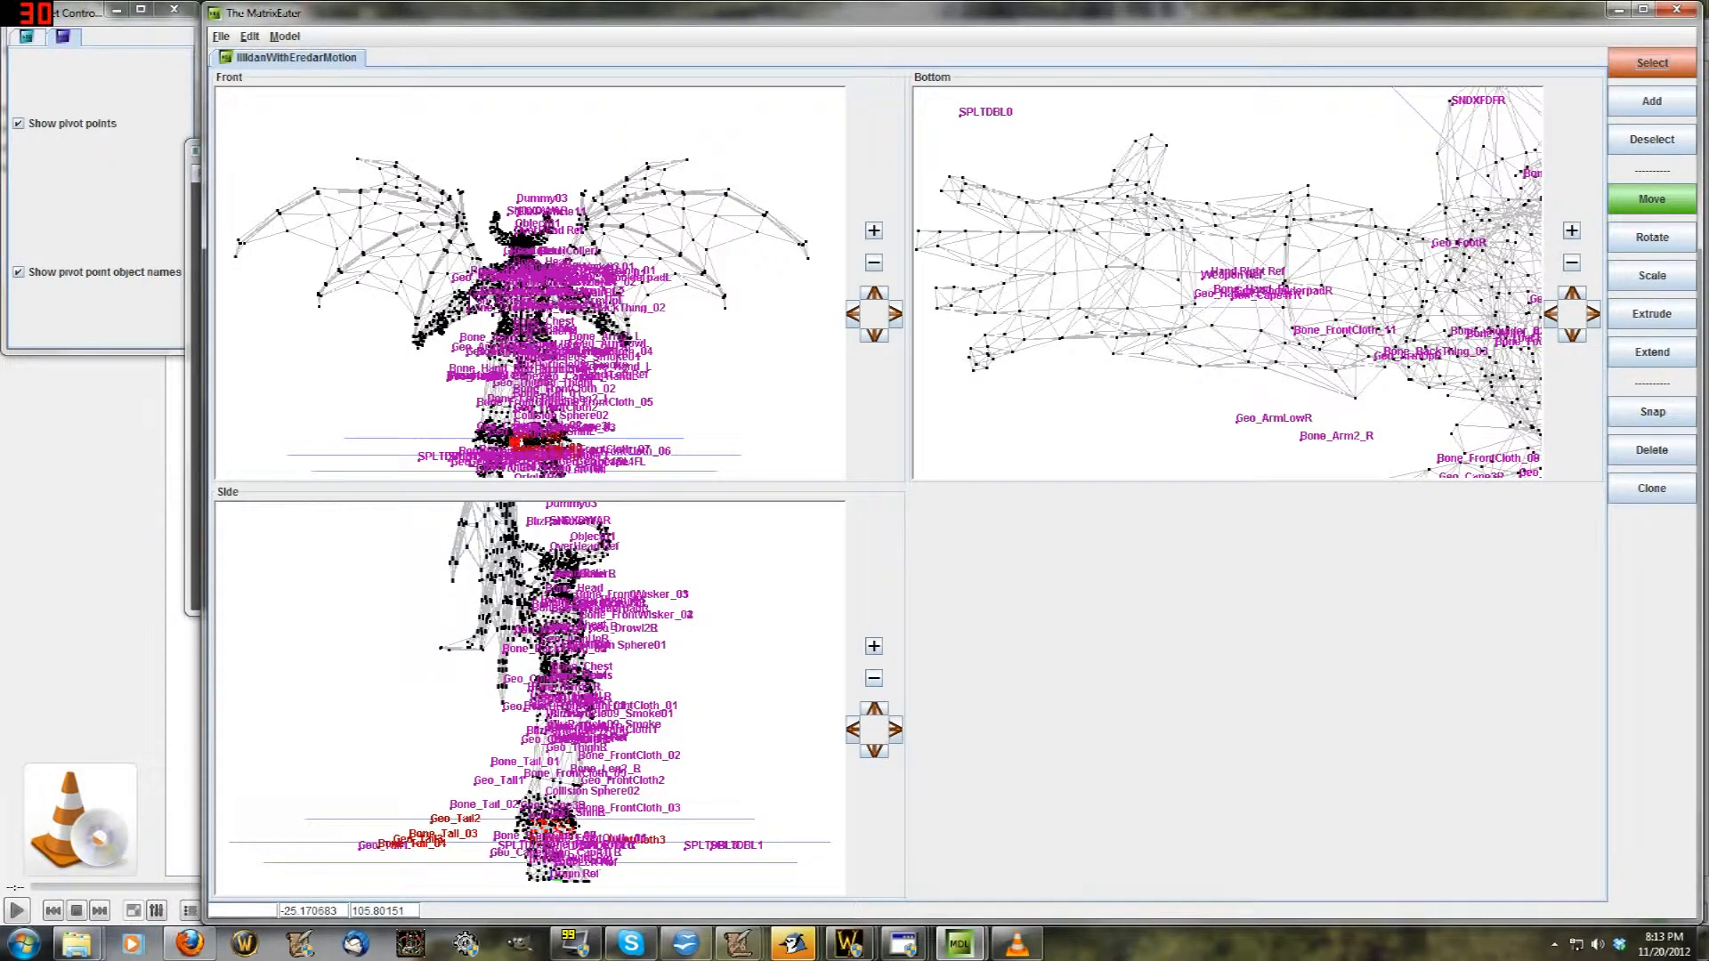
Go back to War3 Model Editor and inspect the wings and body from several angles during the Walk animation
{"action": "left_click", "coordinate": [190, 356]}
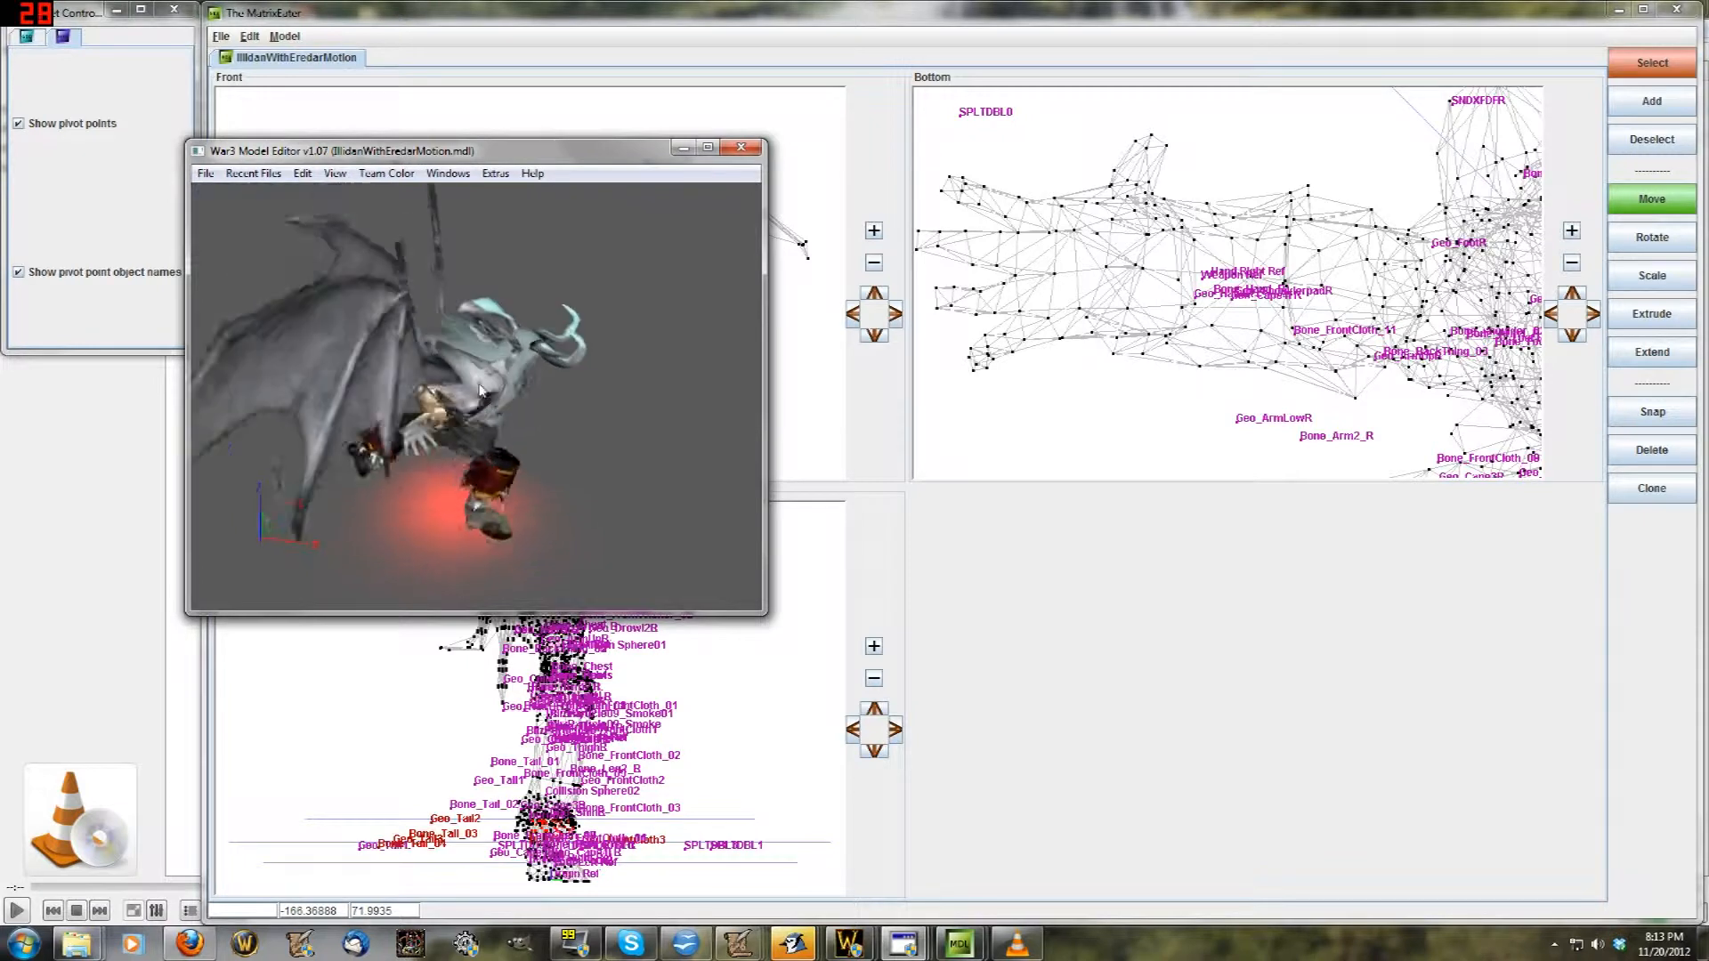
{"action": "left_click_drag", "start_coordinate": [476, 383], "coordinate": [460, 386]}
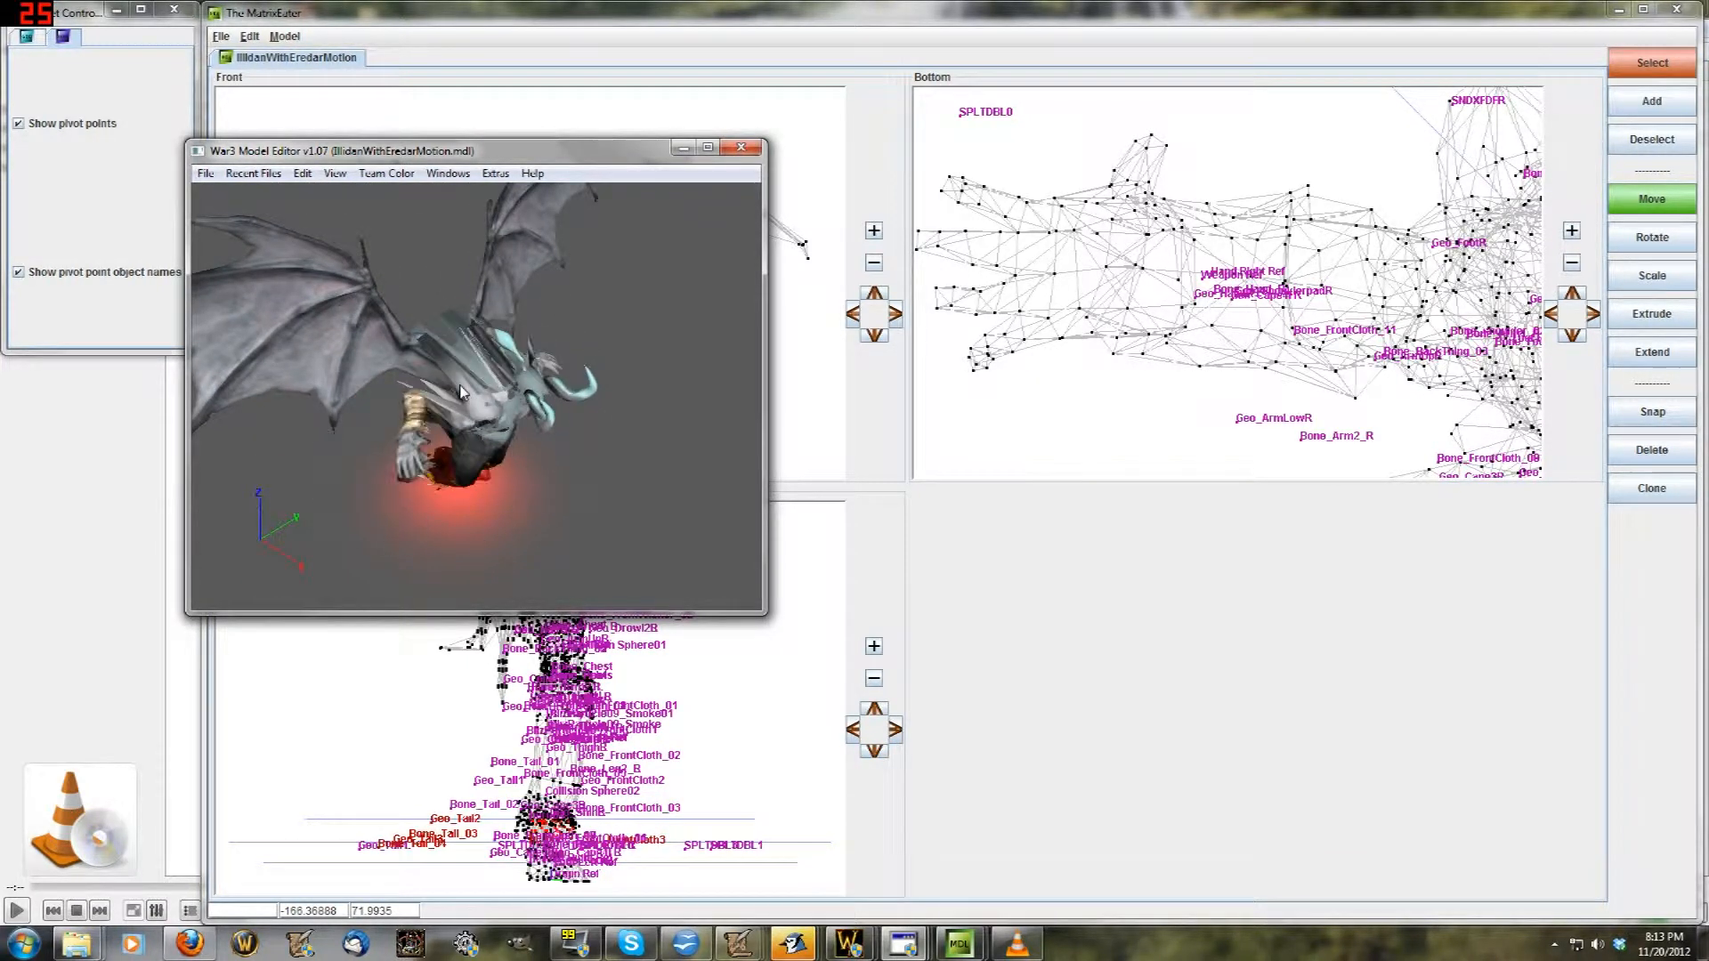
{"action": "left_click_drag", "start_coordinate": [479, 379], "coordinate": [490, 352]}
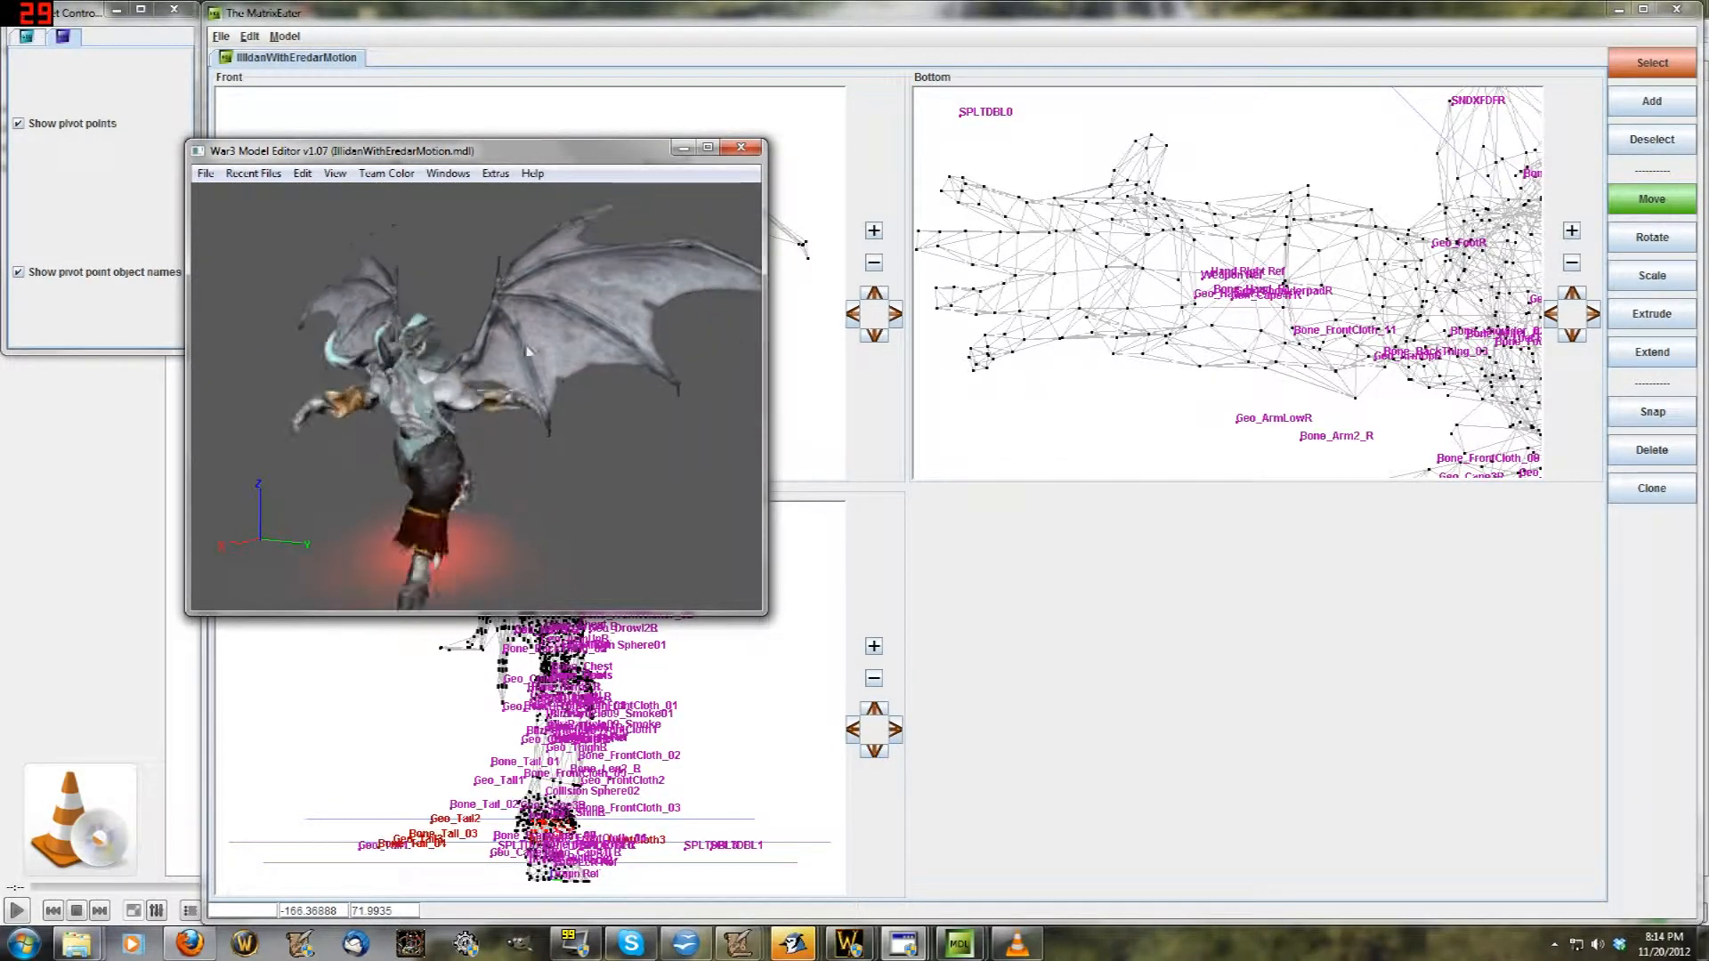
Open the MPQ Browser beside the preview and load IllidanEvil.mdx from the Units, NightElf, EvilIllidan folder
{"action": "left_click", "coordinate": [448, 172]}
{"action": "left_click", "coordinate": [497, 422]}
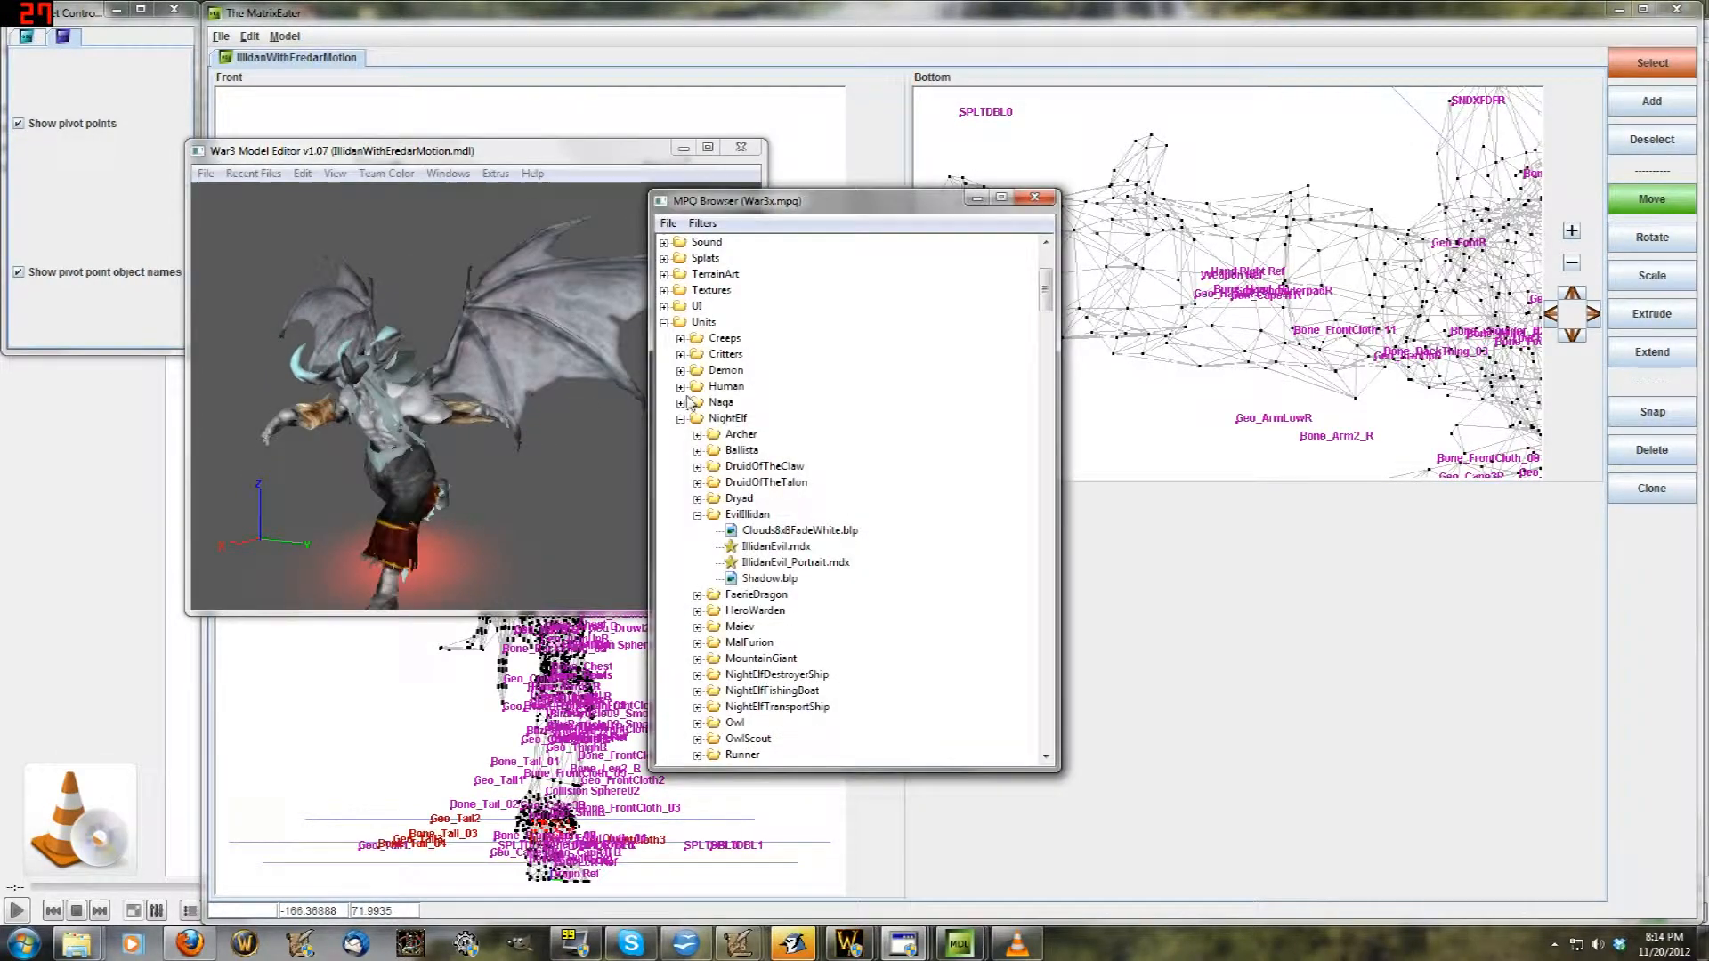
{"action": "left_click_drag", "start_coordinate": [860, 220], "coordinate": [1036, 146]}
{"action": "key", "text": "Up"}
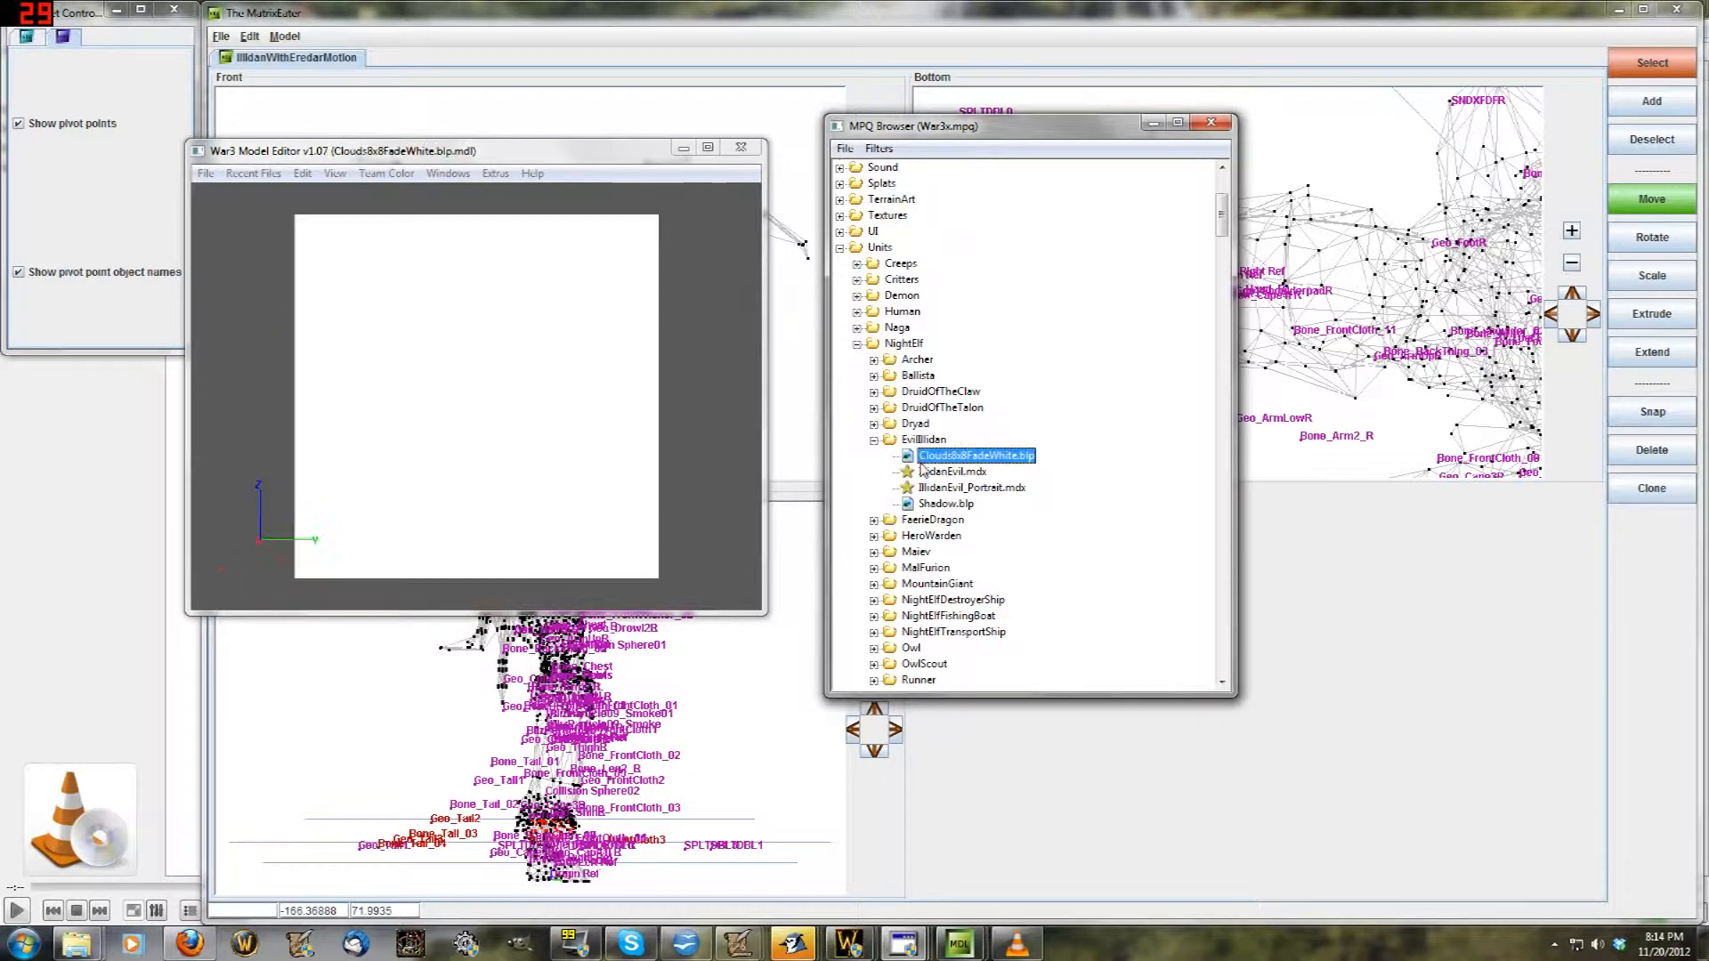
Open the Animation Controller for IllidanEvil.mdx, play Stand 2 and view the model up close
{"action": "left_click", "coordinate": [432, 172]}
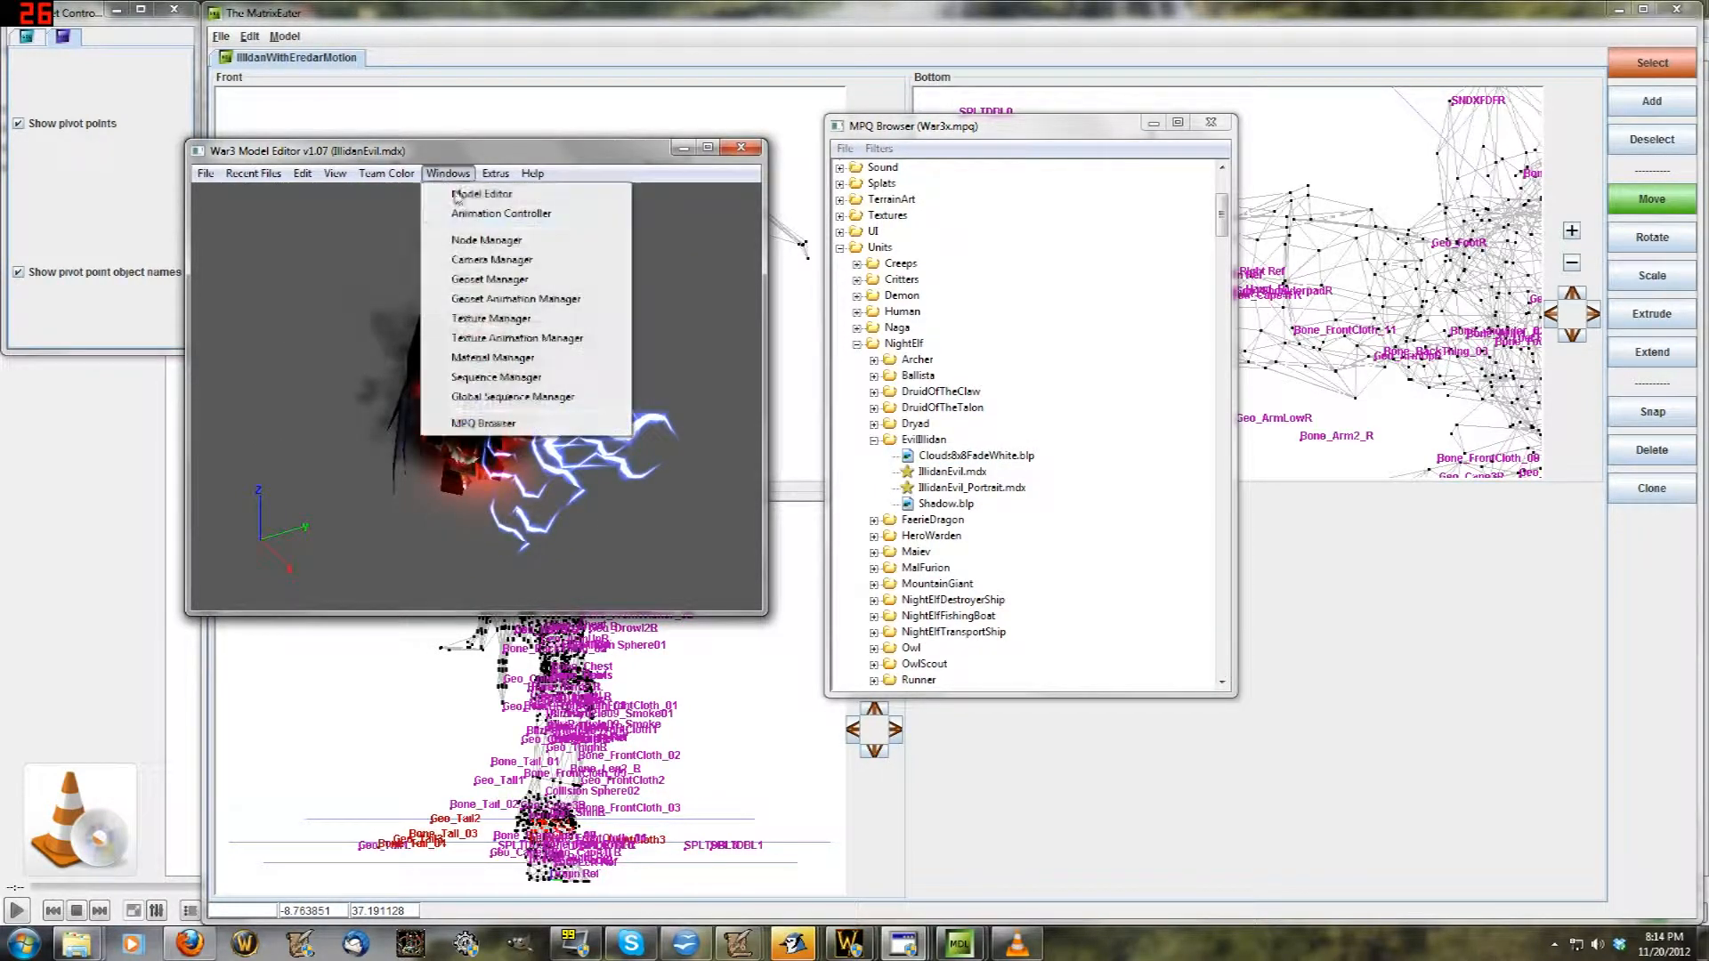
{"action": "left_click", "coordinate": [470, 197]}
{"action": "left_click", "coordinate": [1183, 336]}
{"action": "left_click", "coordinate": [1148, 567]}
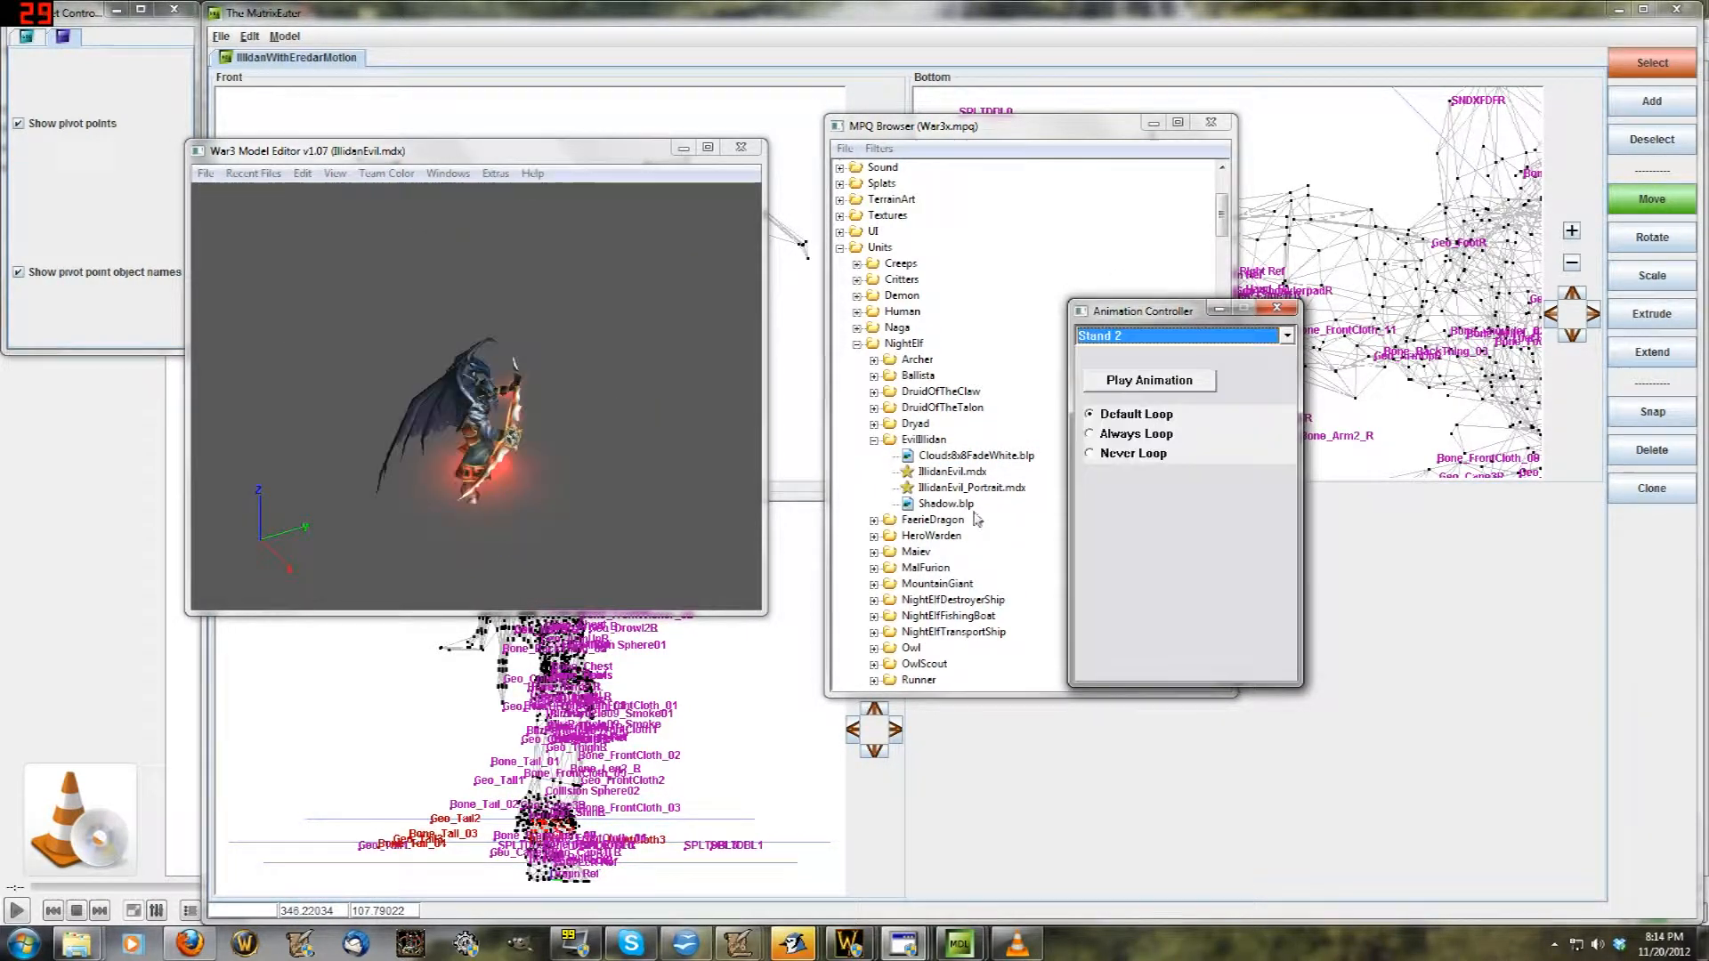
{"action": "left_click", "coordinate": [587, 408]}
{"action": "scroll", "coordinate": [584, 440], "scroll_direction": "up", "scroll_amount": 5}
{"action": "scroll", "coordinate": [570, 458], "scroll_direction": "down", "scroll_amount": 2}
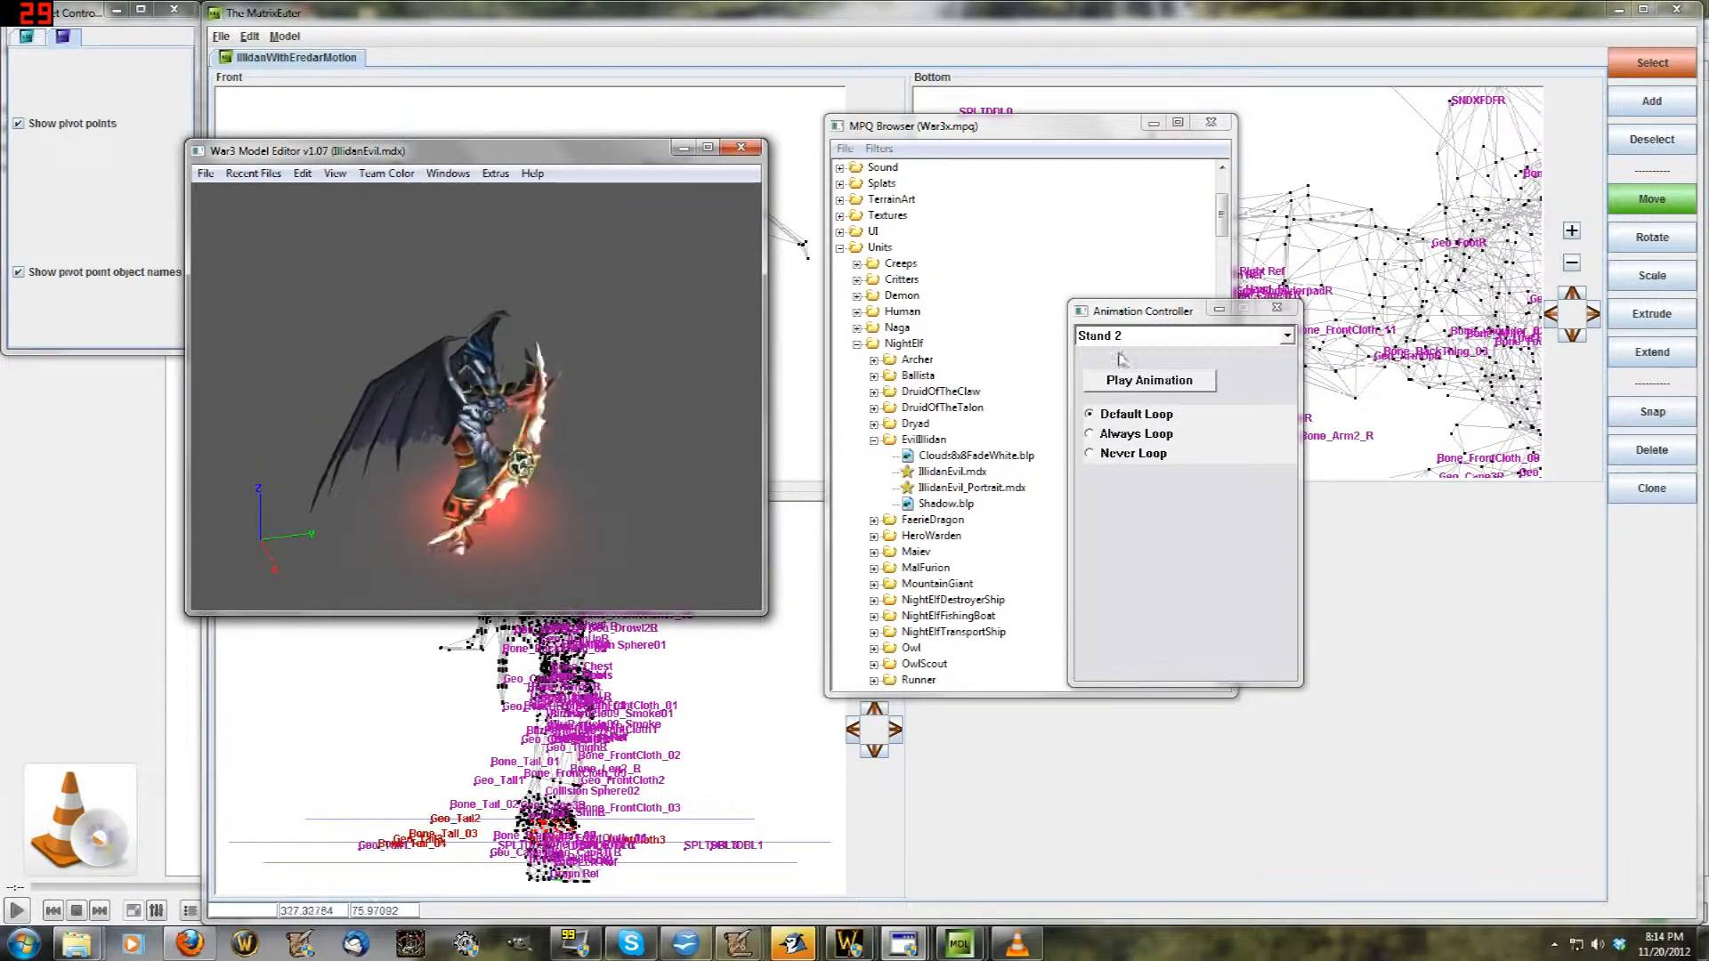
Play IllidanEvil's Stand Alternate animation and inspect the demon form from several angles
{"action": "left_click", "coordinate": [1184, 335]}
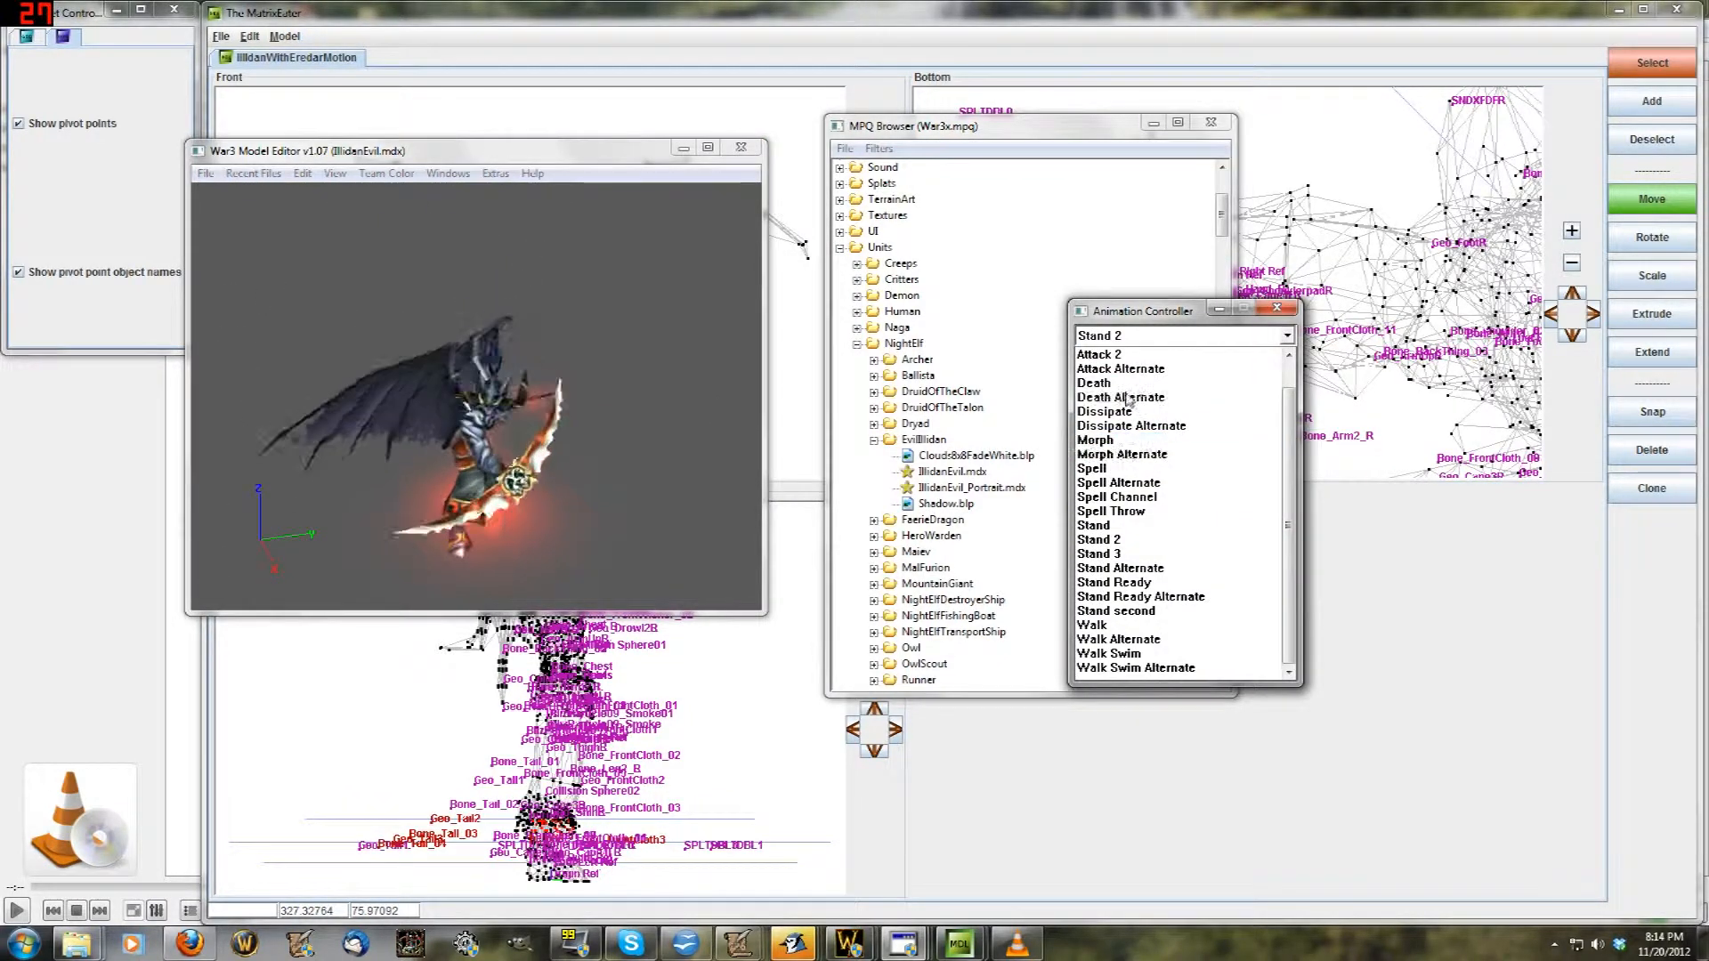
{"action": "left_click", "coordinate": [1119, 568]}
{"action": "left_click_drag", "start_coordinate": [555, 472], "coordinate": [468, 344]}
{"action": "left_click", "coordinate": [951, 471]}
{"action": "scroll", "coordinate": [960, 426], "scroll_direction": "down", "scroll_amount": 2}
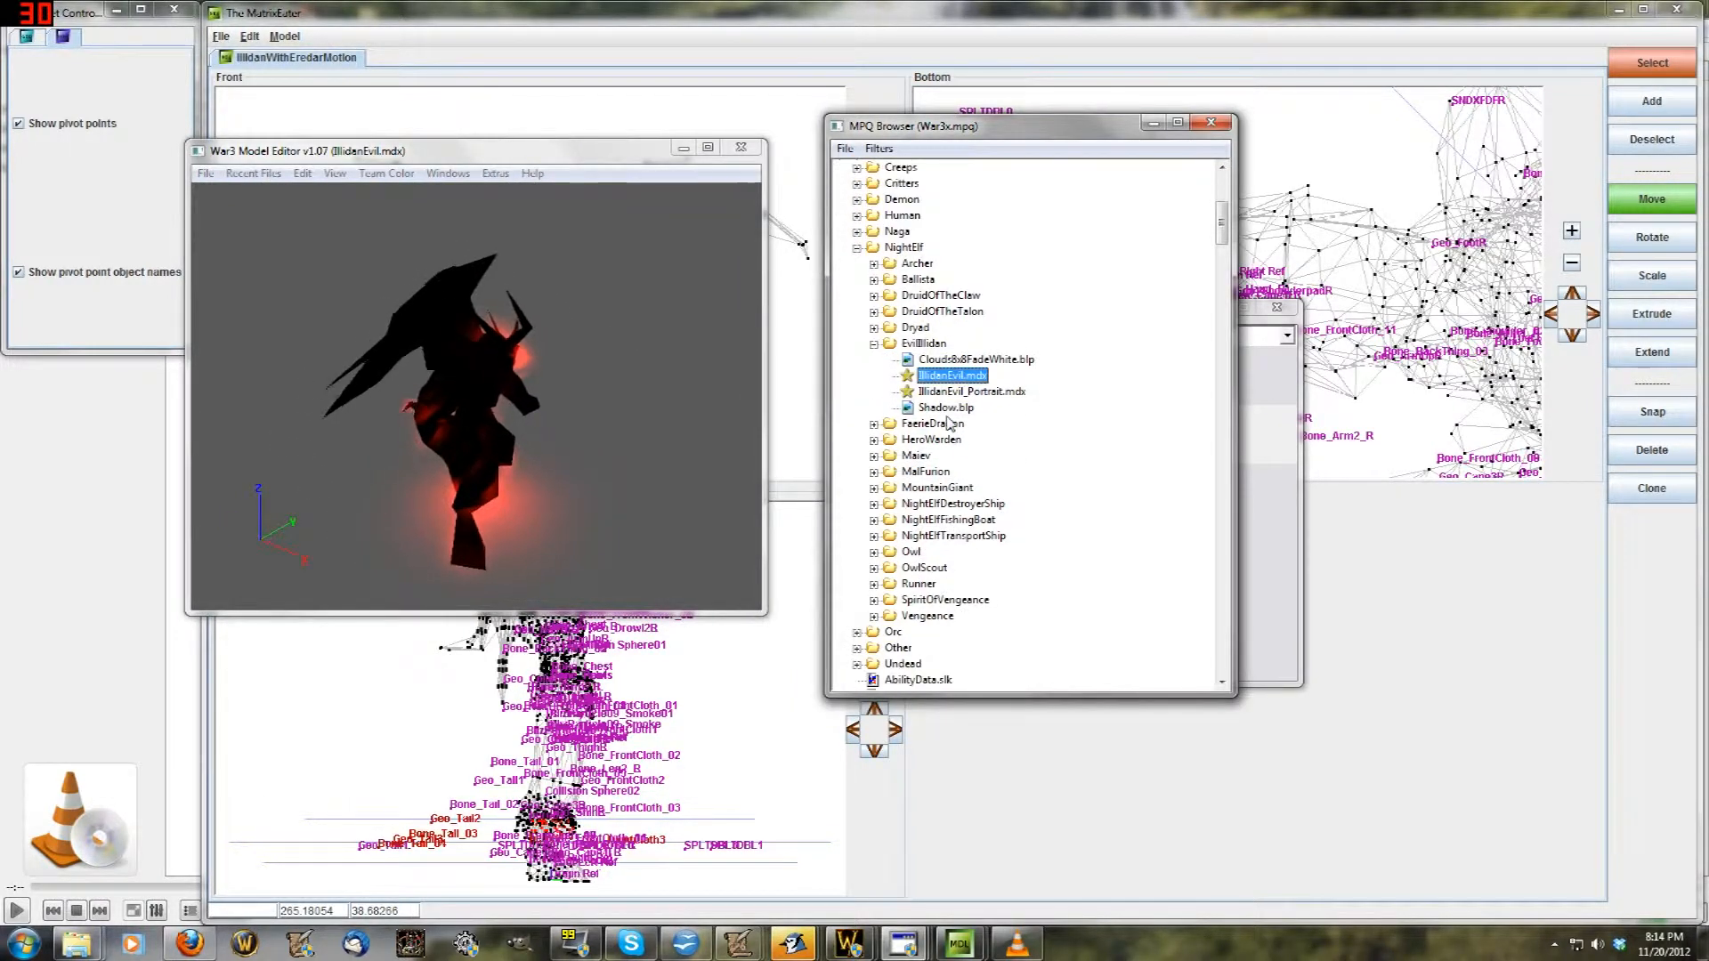
{"action": "left_click_drag", "start_coordinate": [650, 427], "coordinate": [625, 408]}
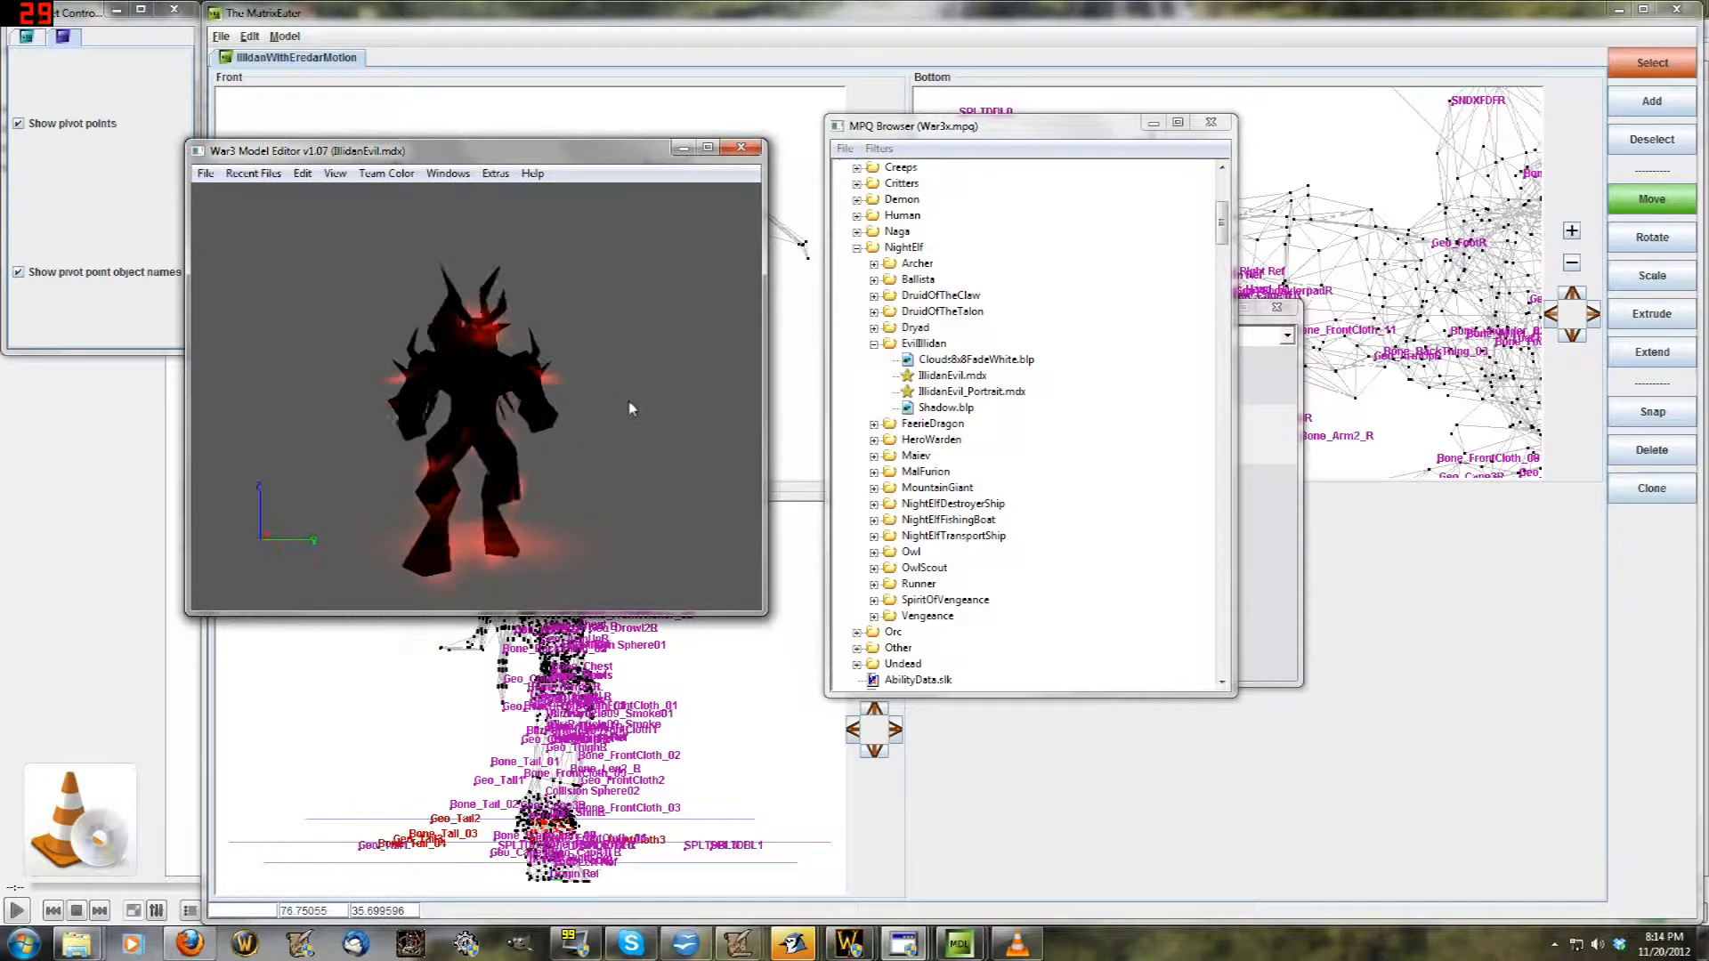
Switch to The MatrixEater, import IllidanEvil.mdl into IllidanWithEredarMotion and maximize the import window
{"action": "left_click", "coordinate": [362, 107]}
{"action": "left_click", "coordinate": [221, 36]}
{"action": "left_click", "coordinate": [228, 77]}
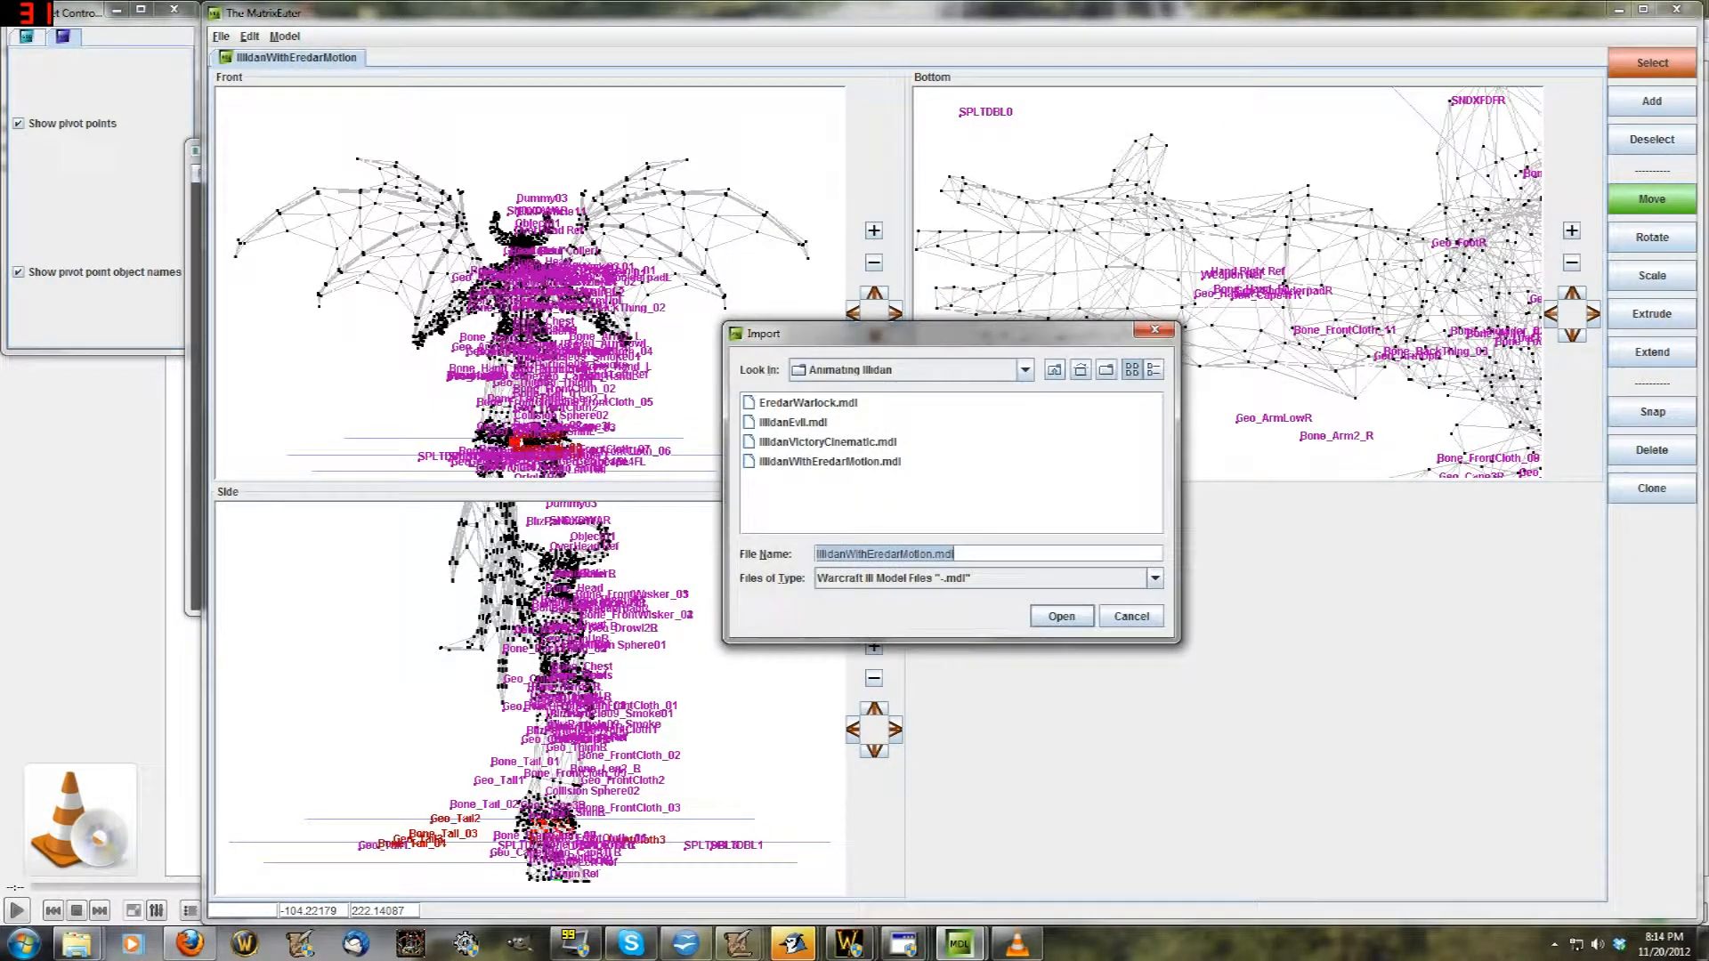
{"action": "left_click", "coordinate": [753, 423]}
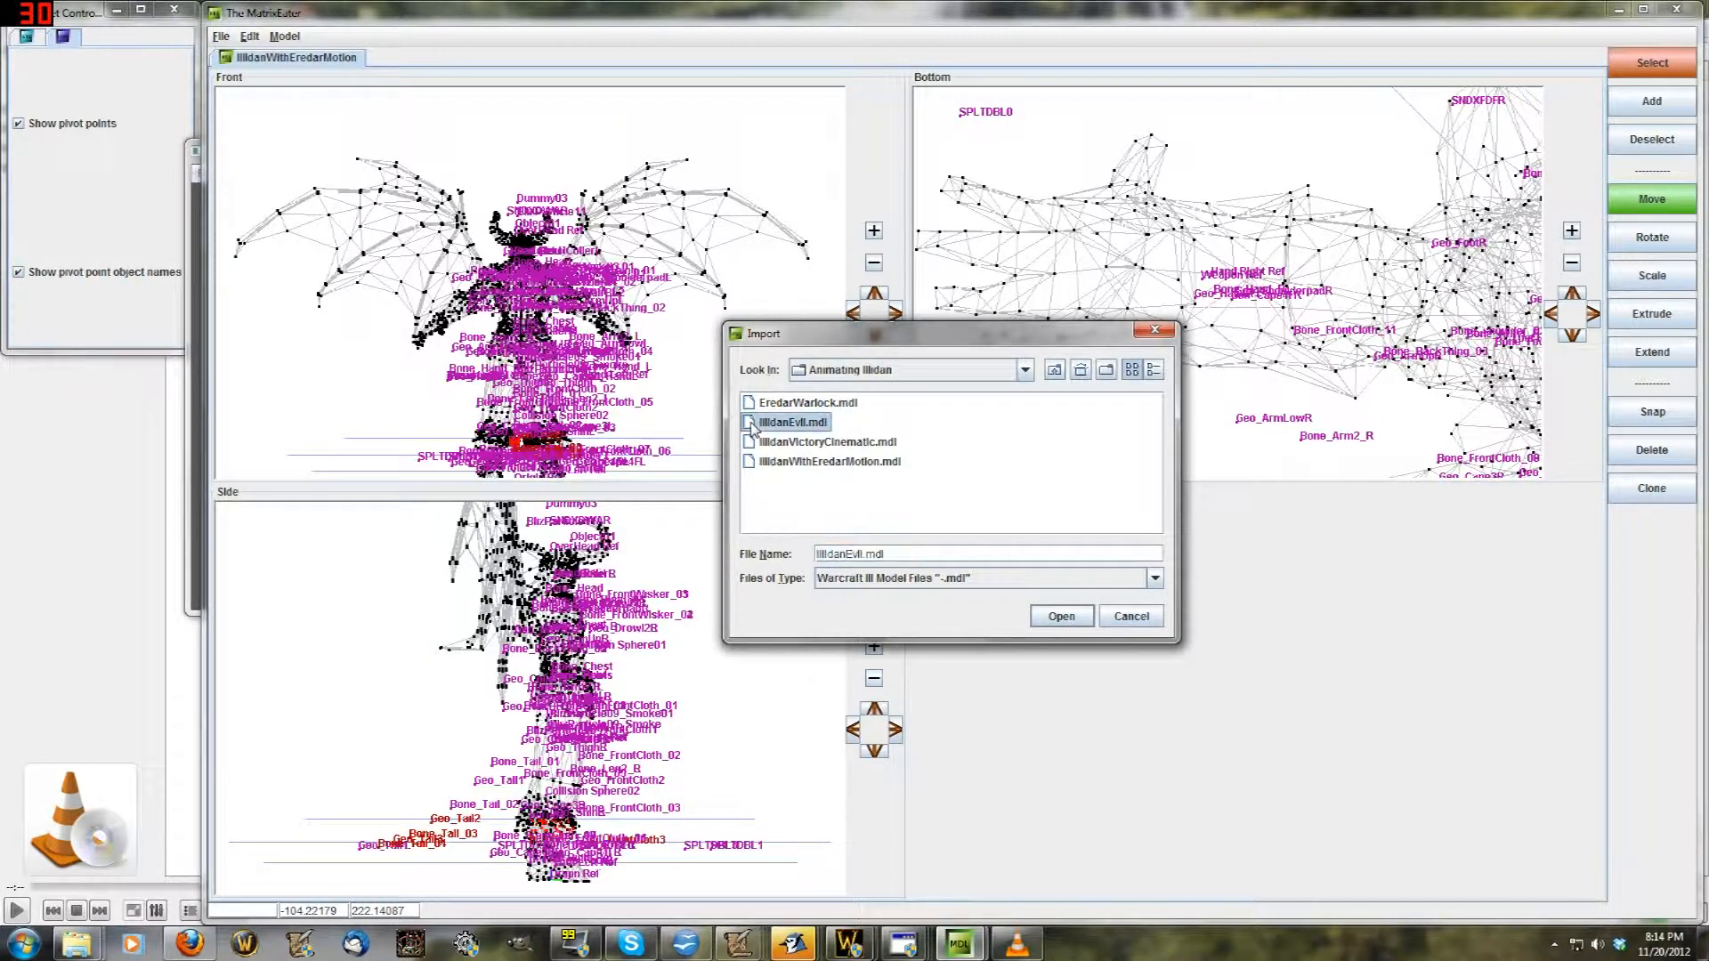
{"action": "double_click", "coordinate": [753, 423]}
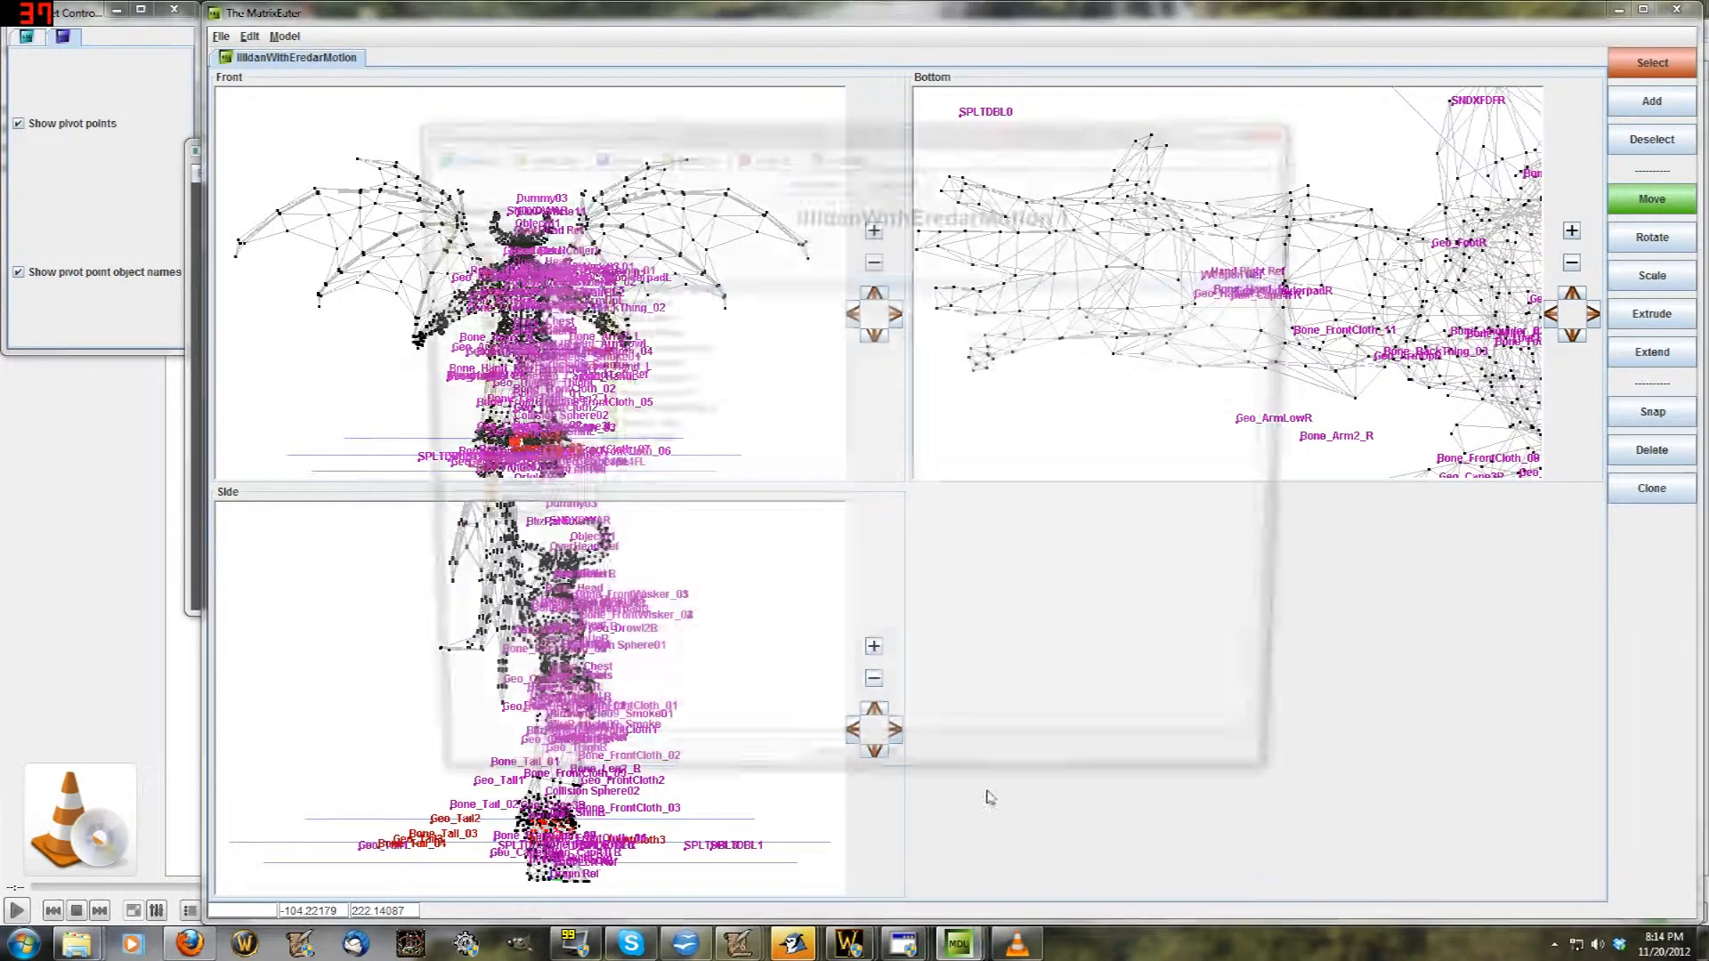
{"action": "left_click", "coordinate": [1250, 125]}
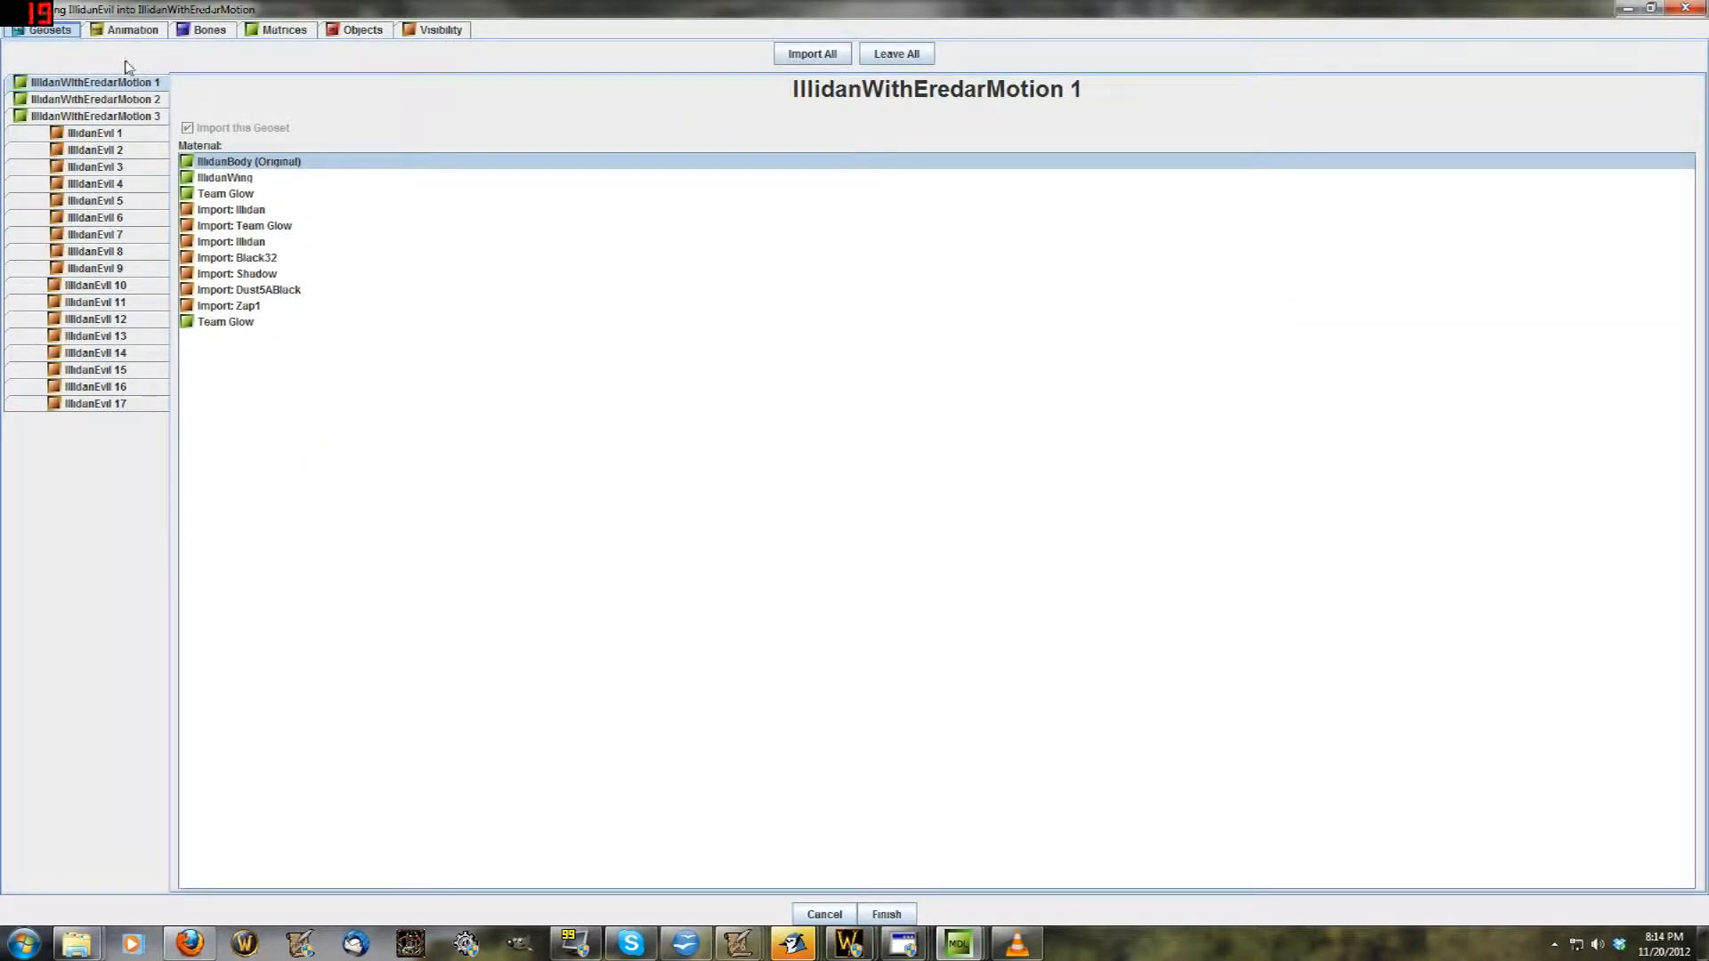
Examine the import and material settings of the IllidanEvil geosets, from IllidanEvil 1 through IllidanEvil 17
{"action": "left_click", "coordinate": [135, 134]}
{"action": "left_click", "coordinate": [134, 168]}
{"action": "left_click", "coordinate": [136, 201]}
{"action": "left_click", "coordinate": [139, 218]}
{"action": "left_click", "coordinate": [143, 235]}
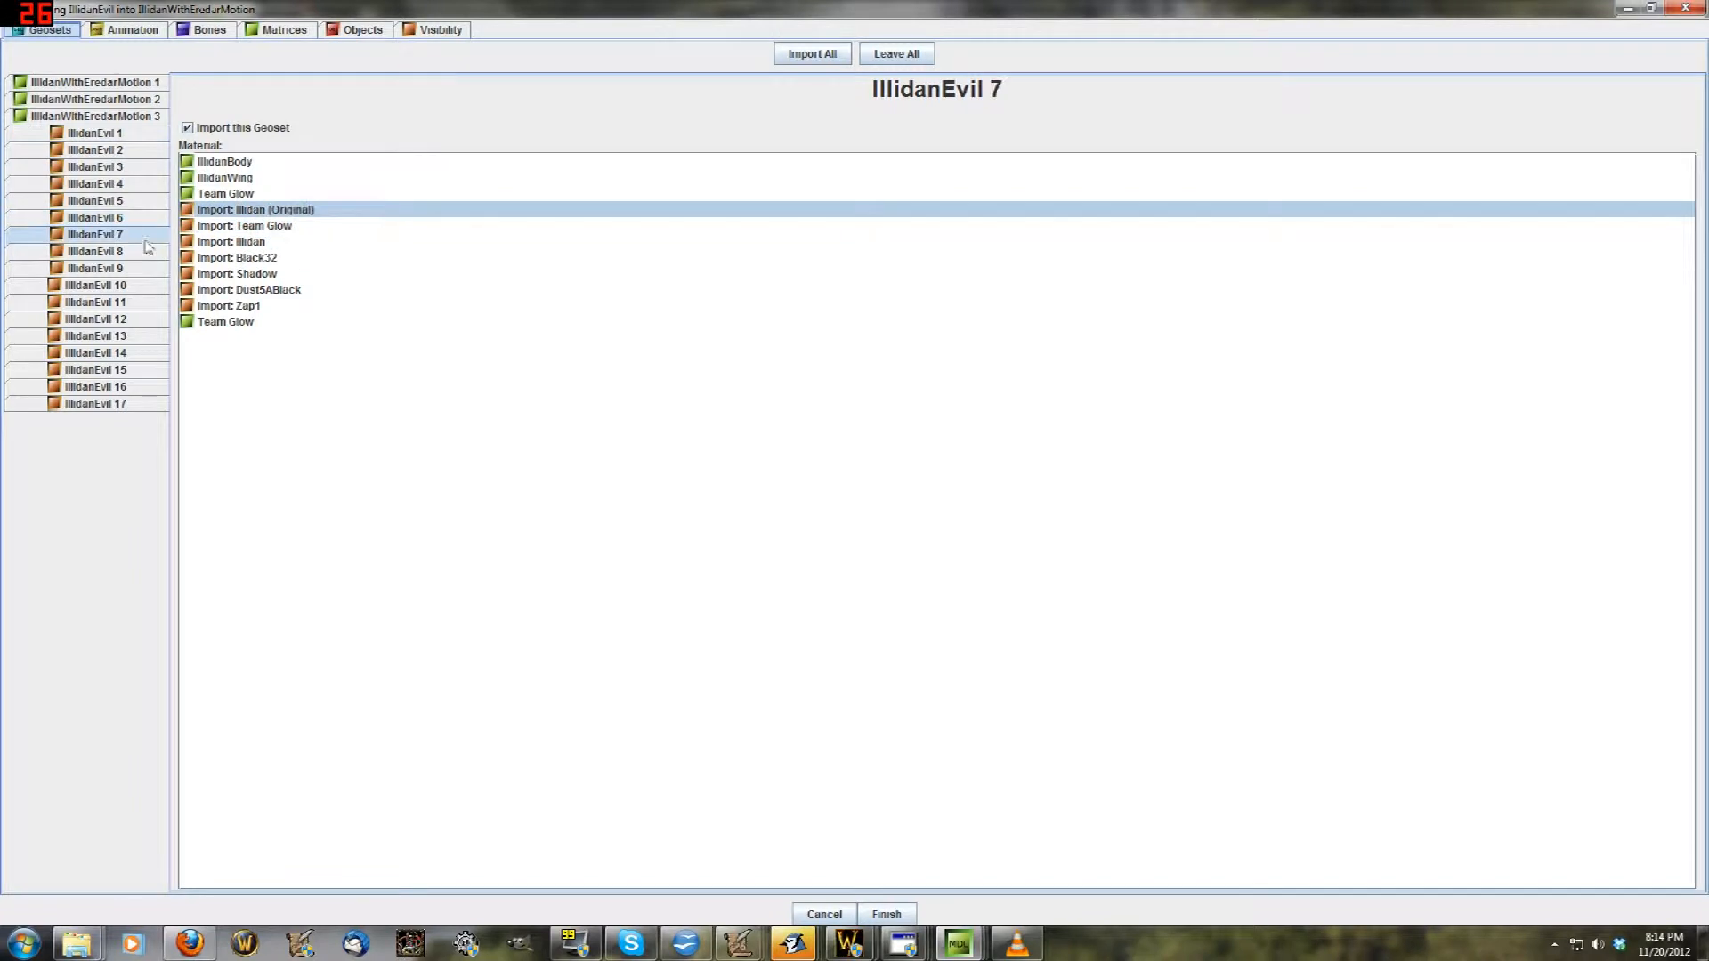
{"action": "left_click", "coordinate": [144, 272]}
{"action": "left_click", "coordinate": [140, 335]}
{"action": "left_click", "coordinate": [142, 369]}
{"action": "left_click", "coordinate": [148, 386]}
{"action": "left_click", "coordinate": [151, 403]}
{"action": "left_click", "coordinate": [142, 386]}
{"action": "left_click", "coordinate": [133, 302]}
{"action": "left_click", "coordinate": [135, 167]}
{"action": "left_click", "coordinate": [135, 133]}
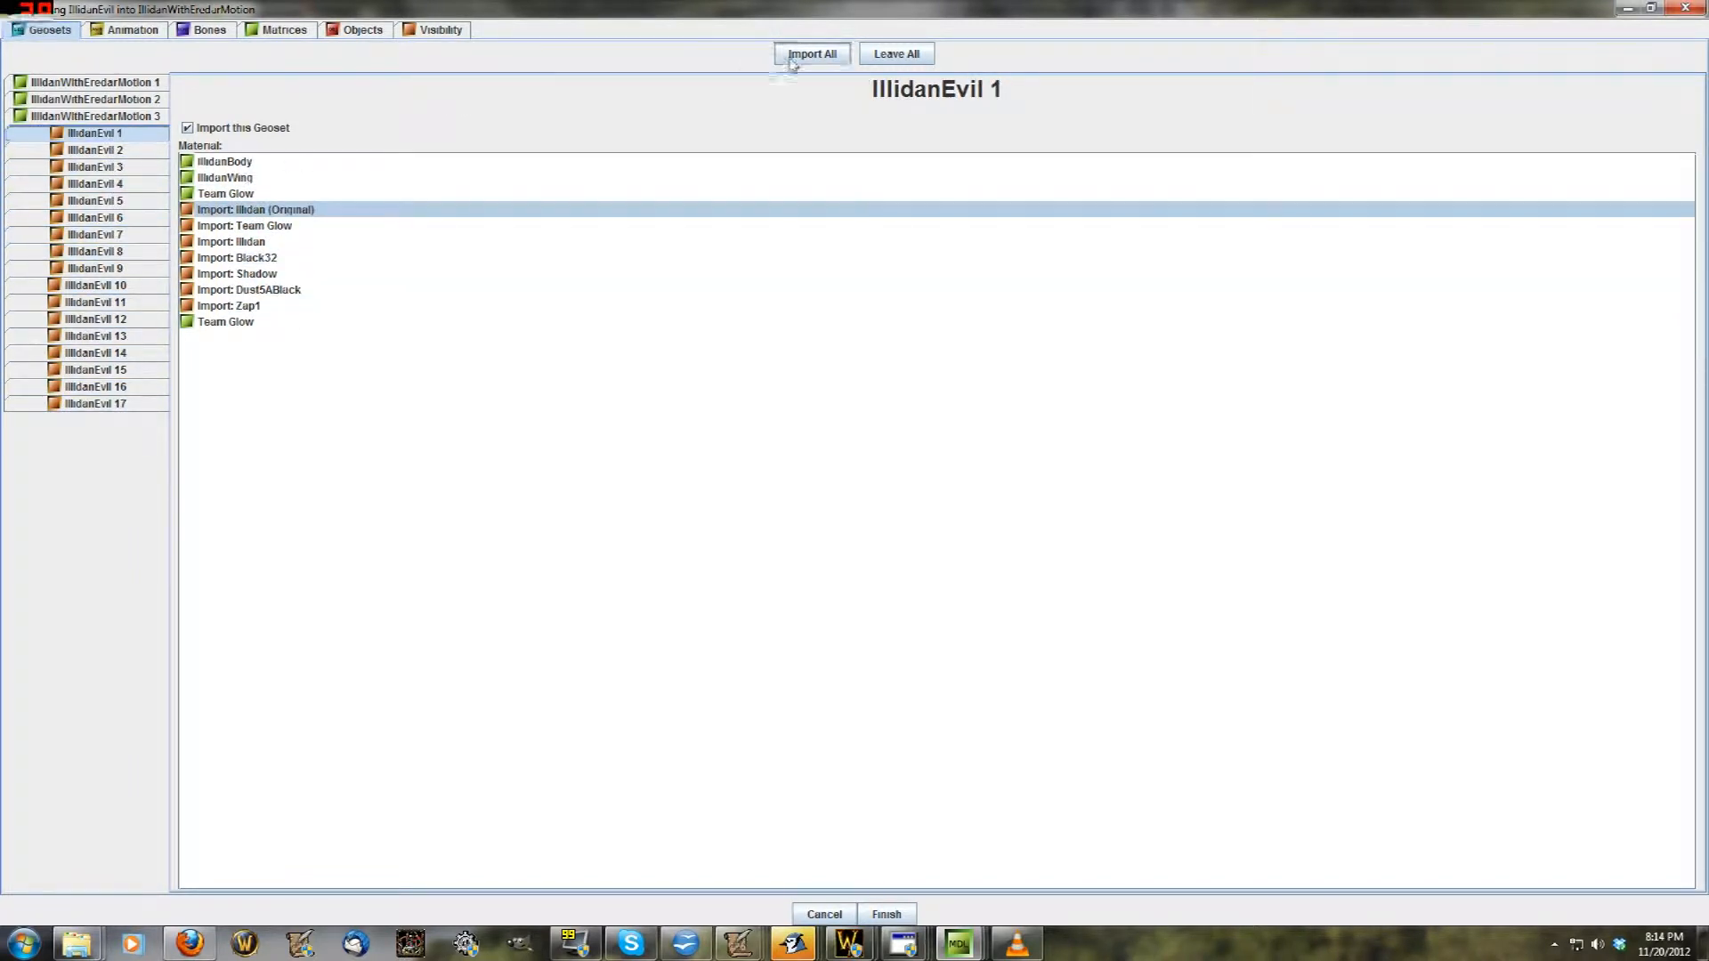
Leave all IllidanEvil geosets out of the import and review the import settings of its Stand animations
{"action": "left_click", "coordinate": [887, 55]}
{"action": "left_click", "coordinate": [151, 270]}
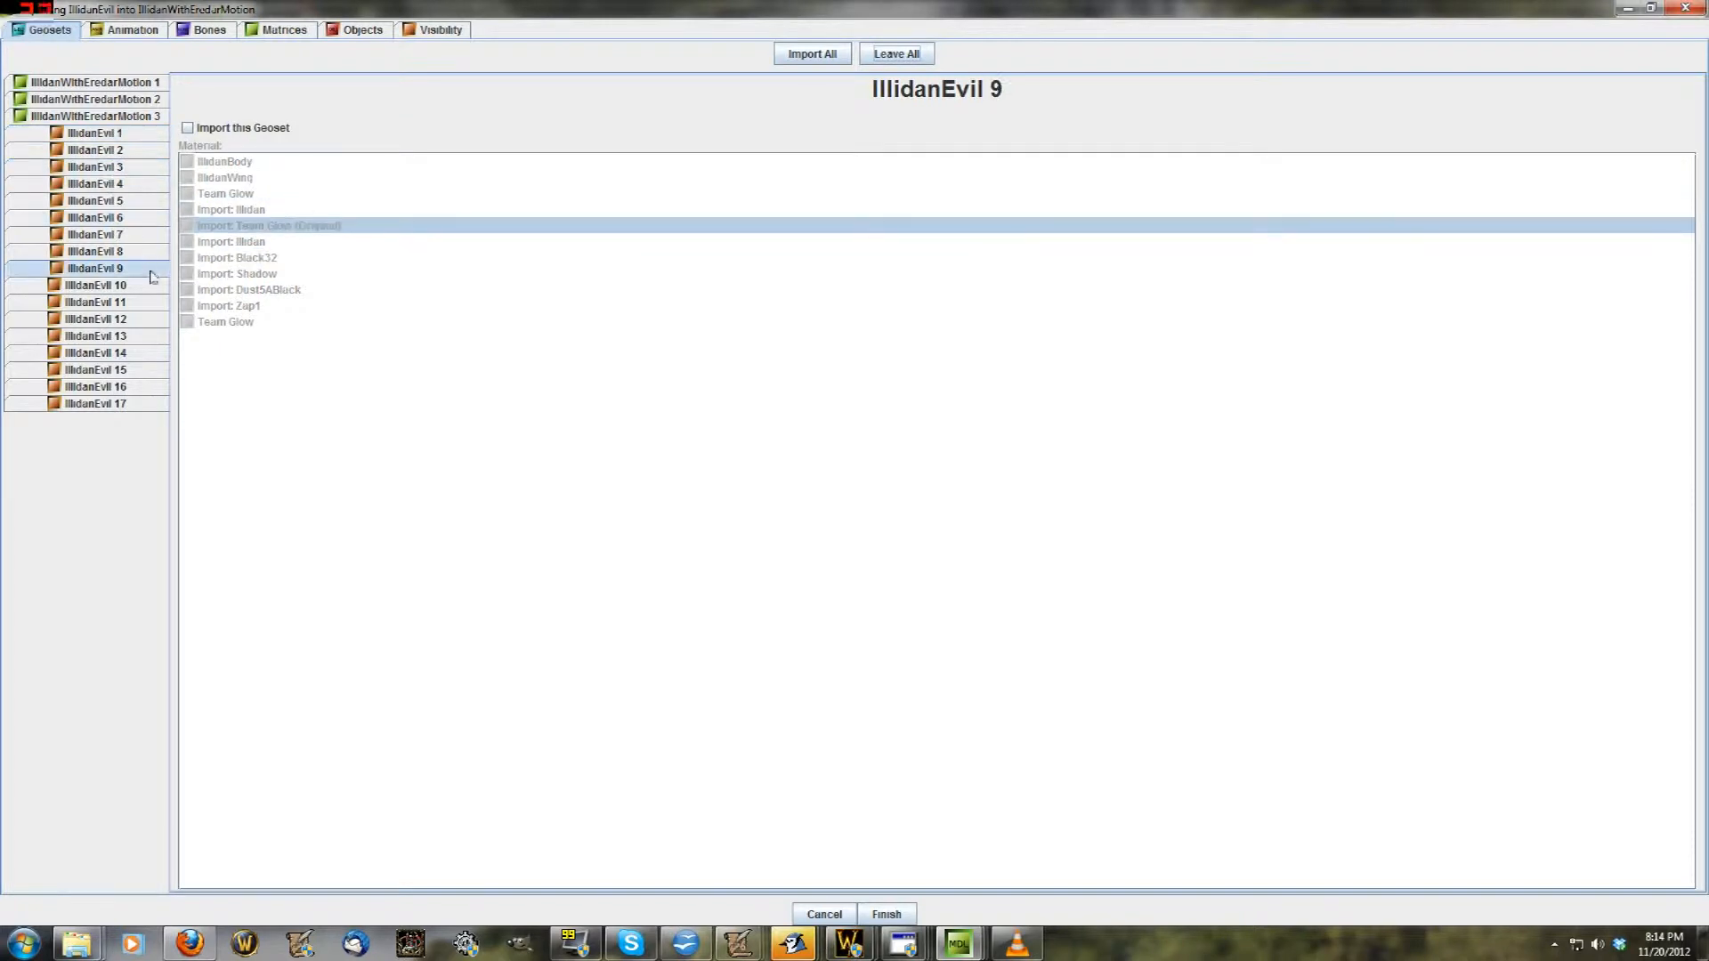
{"action": "left_click", "coordinate": [138, 30]}
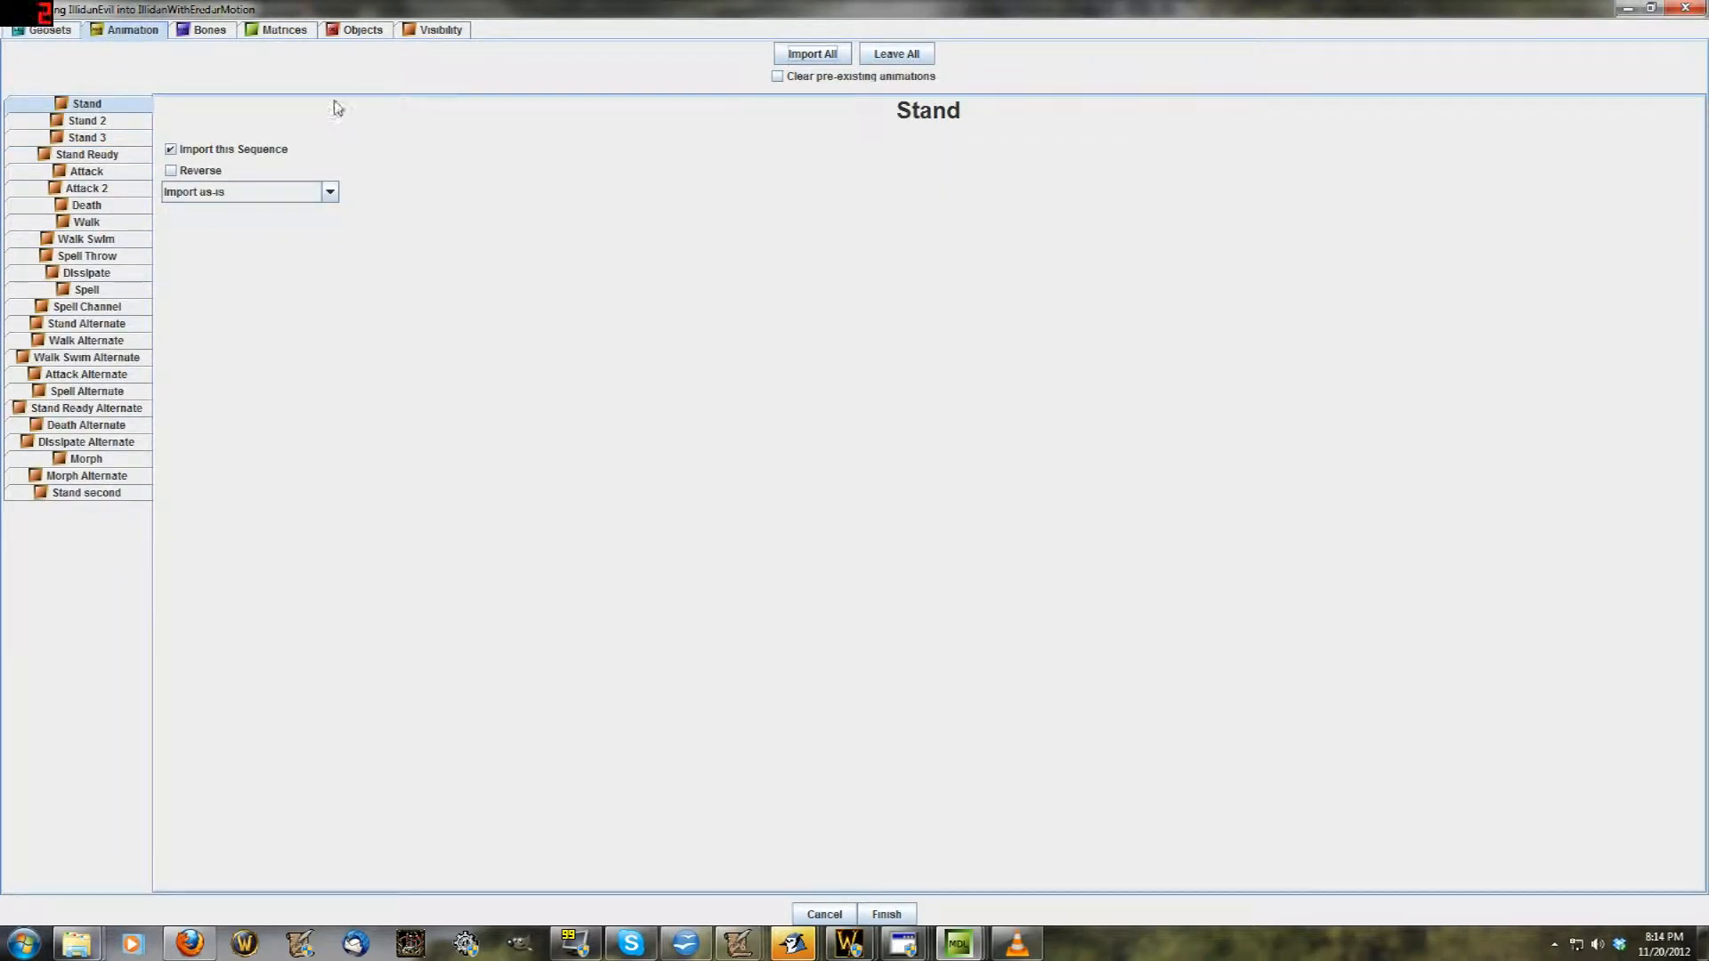
{"action": "left_click", "coordinate": [131, 117]}
{"action": "left_click", "coordinate": [127, 109]}
{"action": "left_click", "coordinate": [125, 133]}
{"action": "left_click", "coordinate": [116, 120]}
{"action": "left_click", "coordinate": [115, 106]}
Switch to War3 Model Editor, reopen IllidanWithEredarMotion.mdl to view it from several sides, and return to the import window
{"action": "mouse_move", "coordinate": [902, 943]}
{"action": "left_click", "coordinate": [633, 846]}
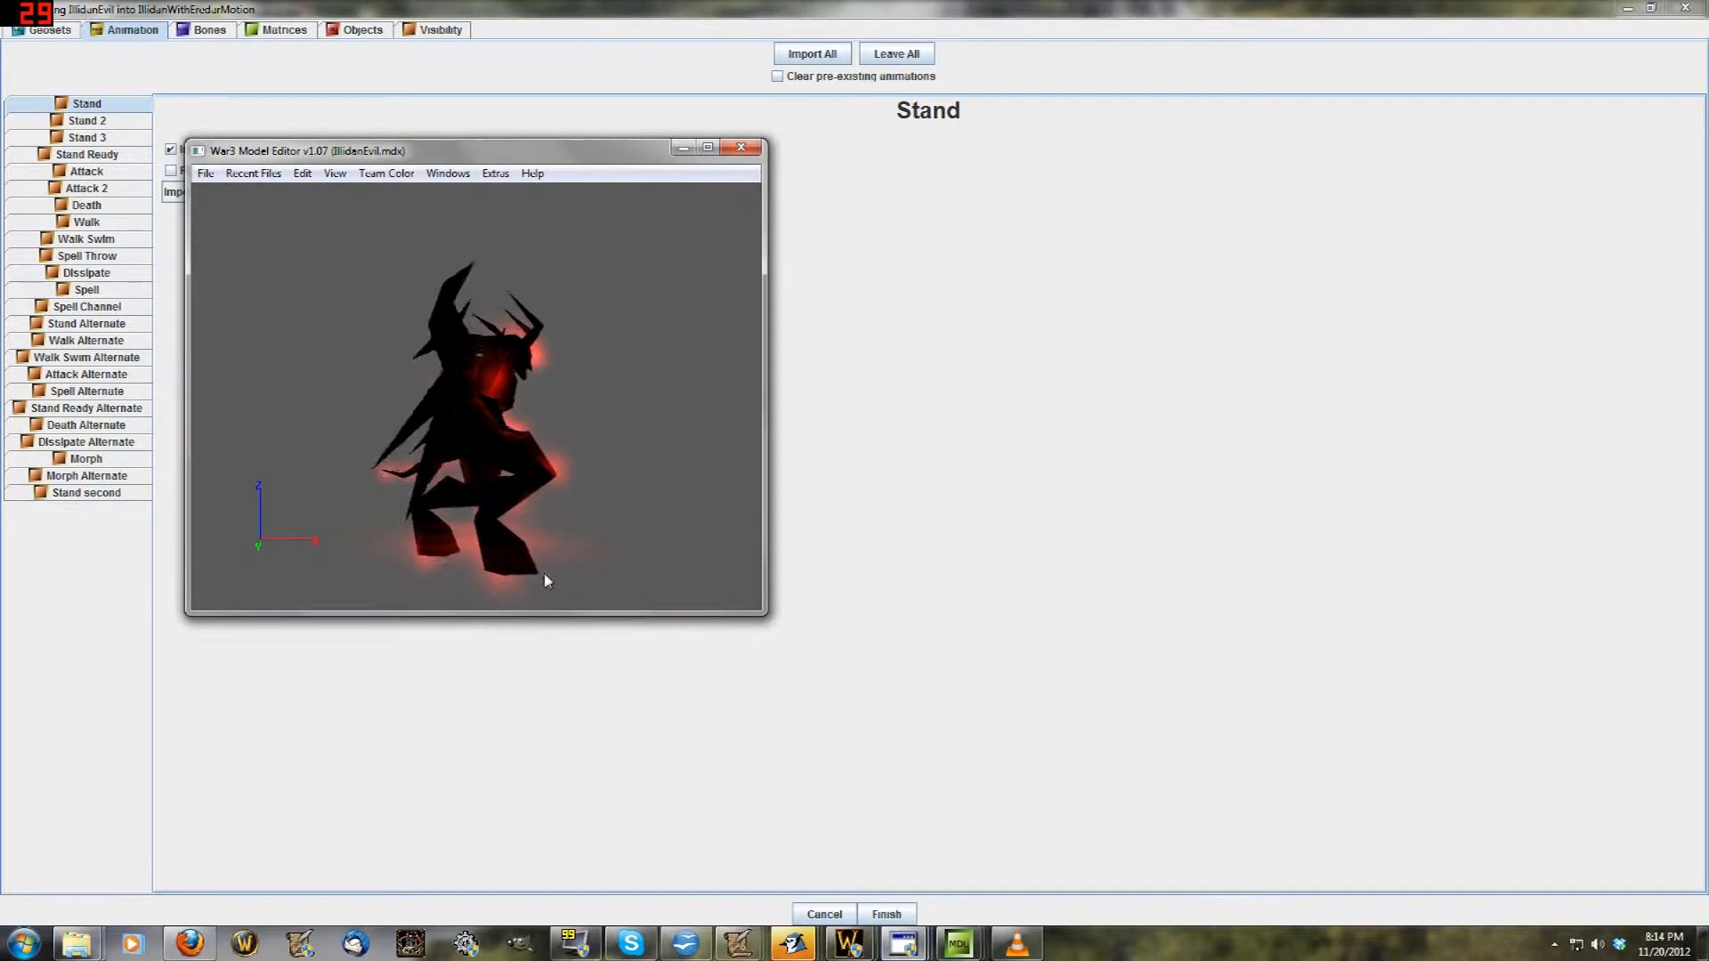
{"action": "left_click", "coordinate": [253, 173]}
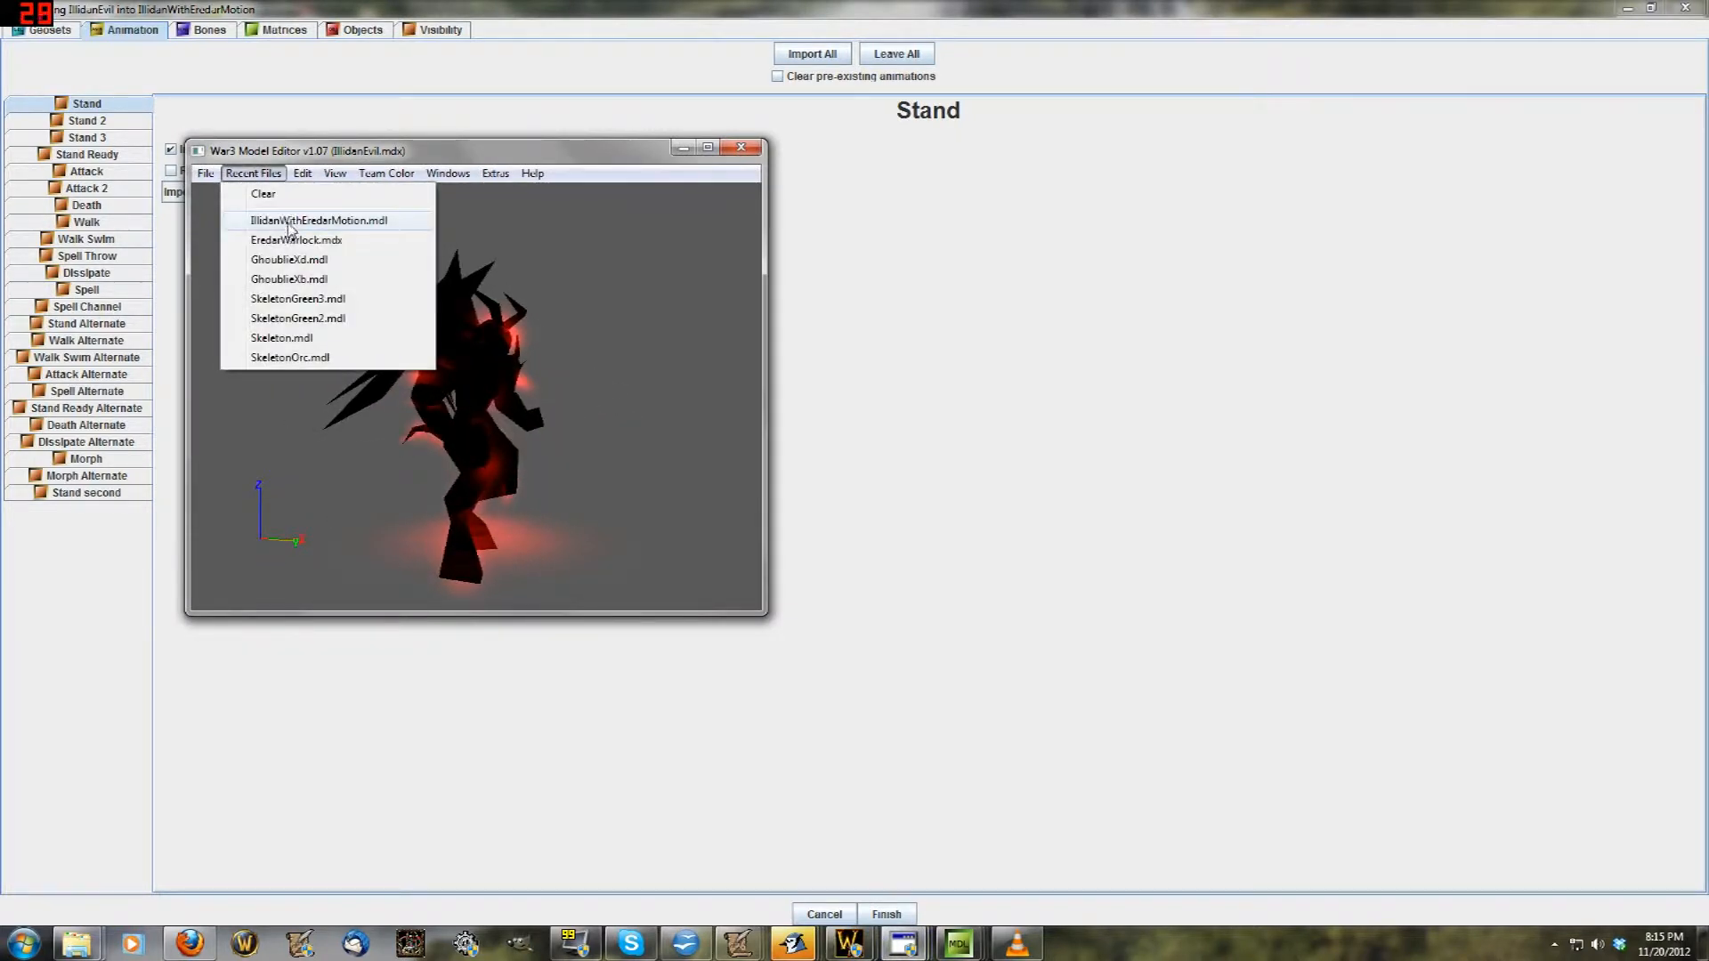
{"action": "left_click", "coordinate": [294, 222]}
{"action": "left_click_drag", "start_coordinate": [427, 375], "coordinate": [430, 356]}
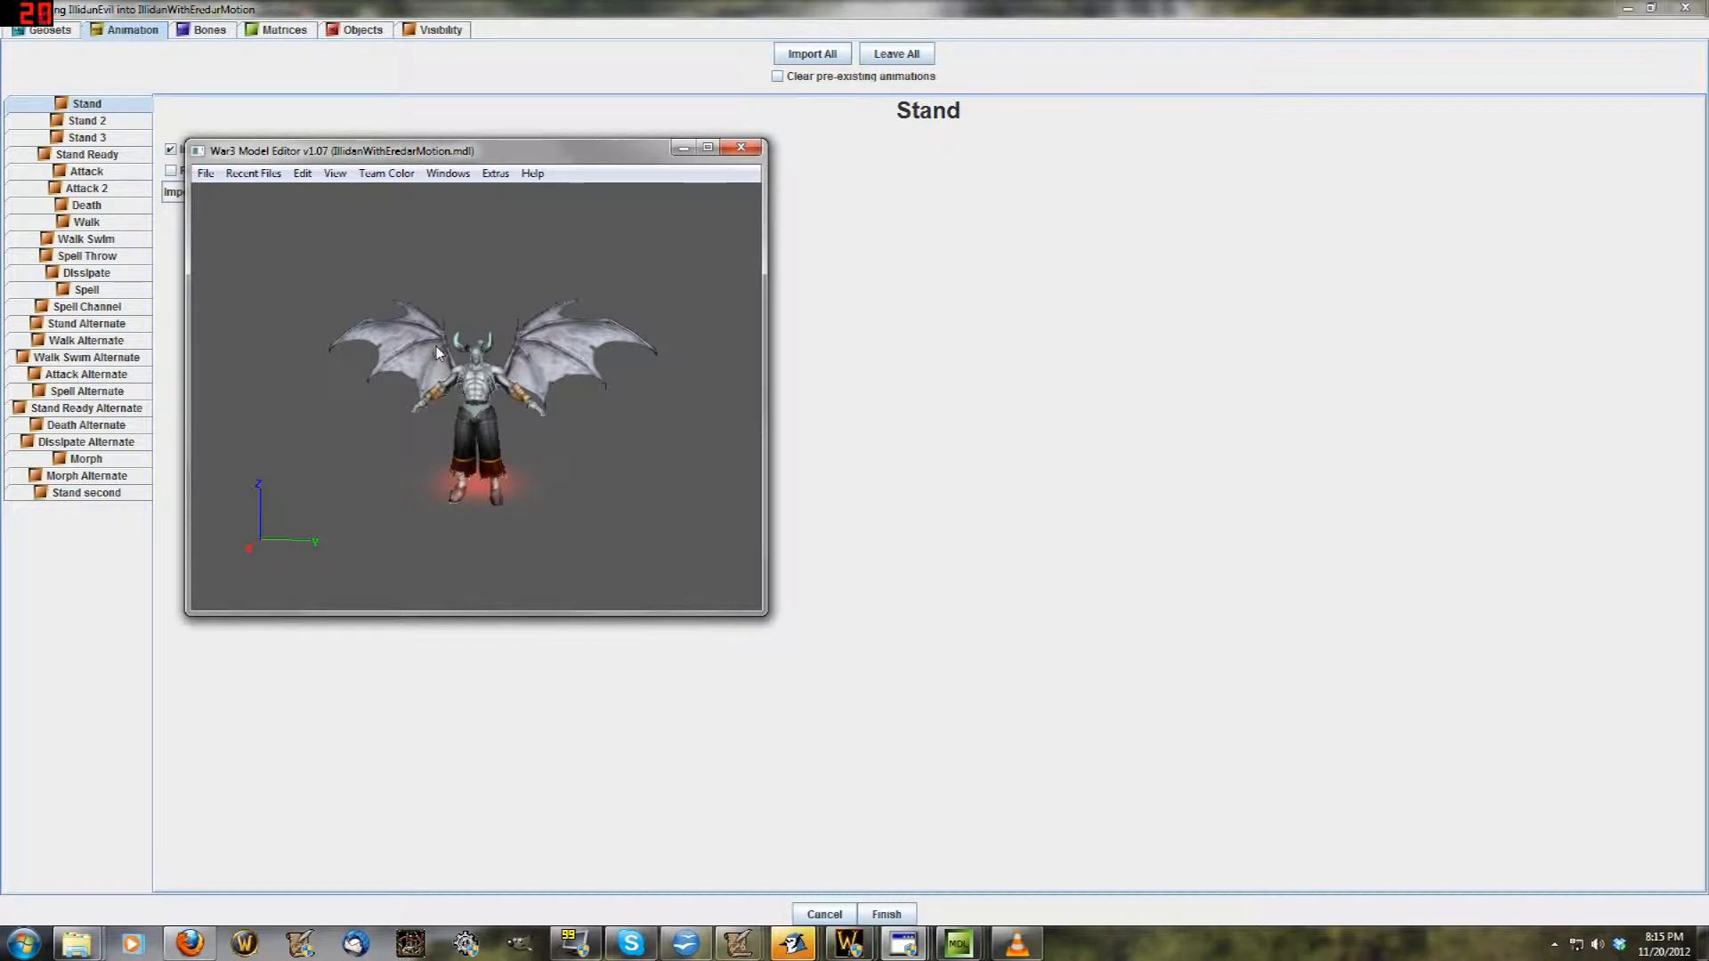
{"action": "left_click_drag", "start_coordinate": [437, 351], "coordinate": [472, 374]}
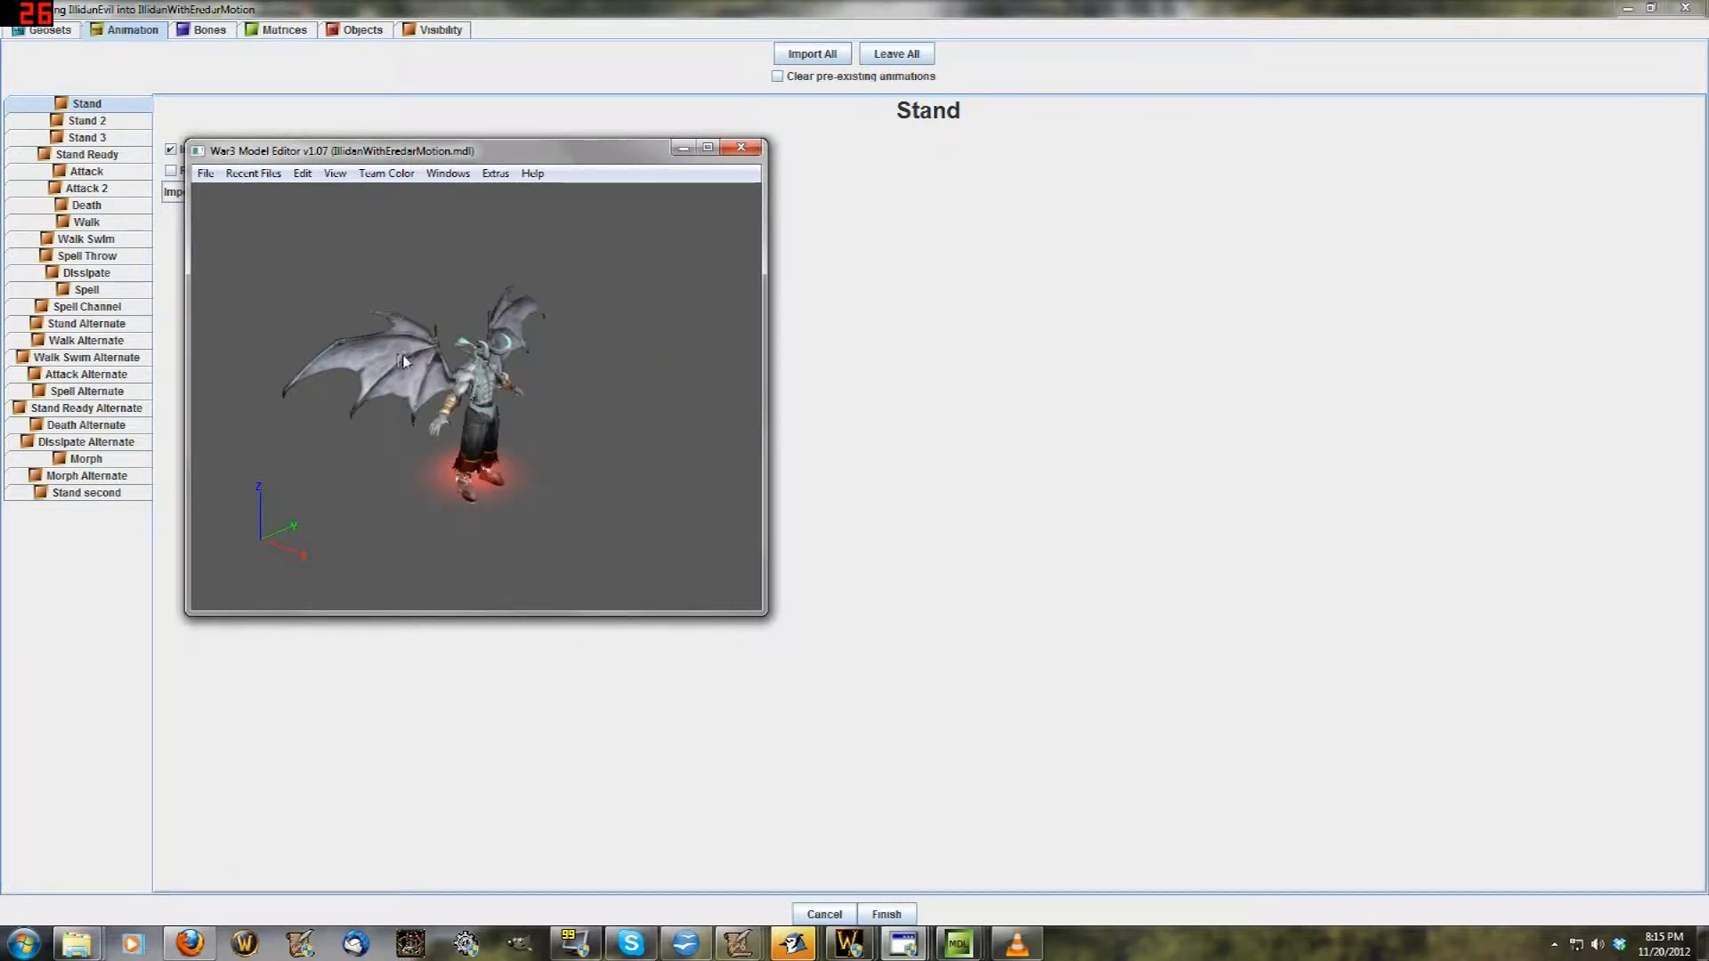
{"action": "left_click", "coordinate": [178, 308]}
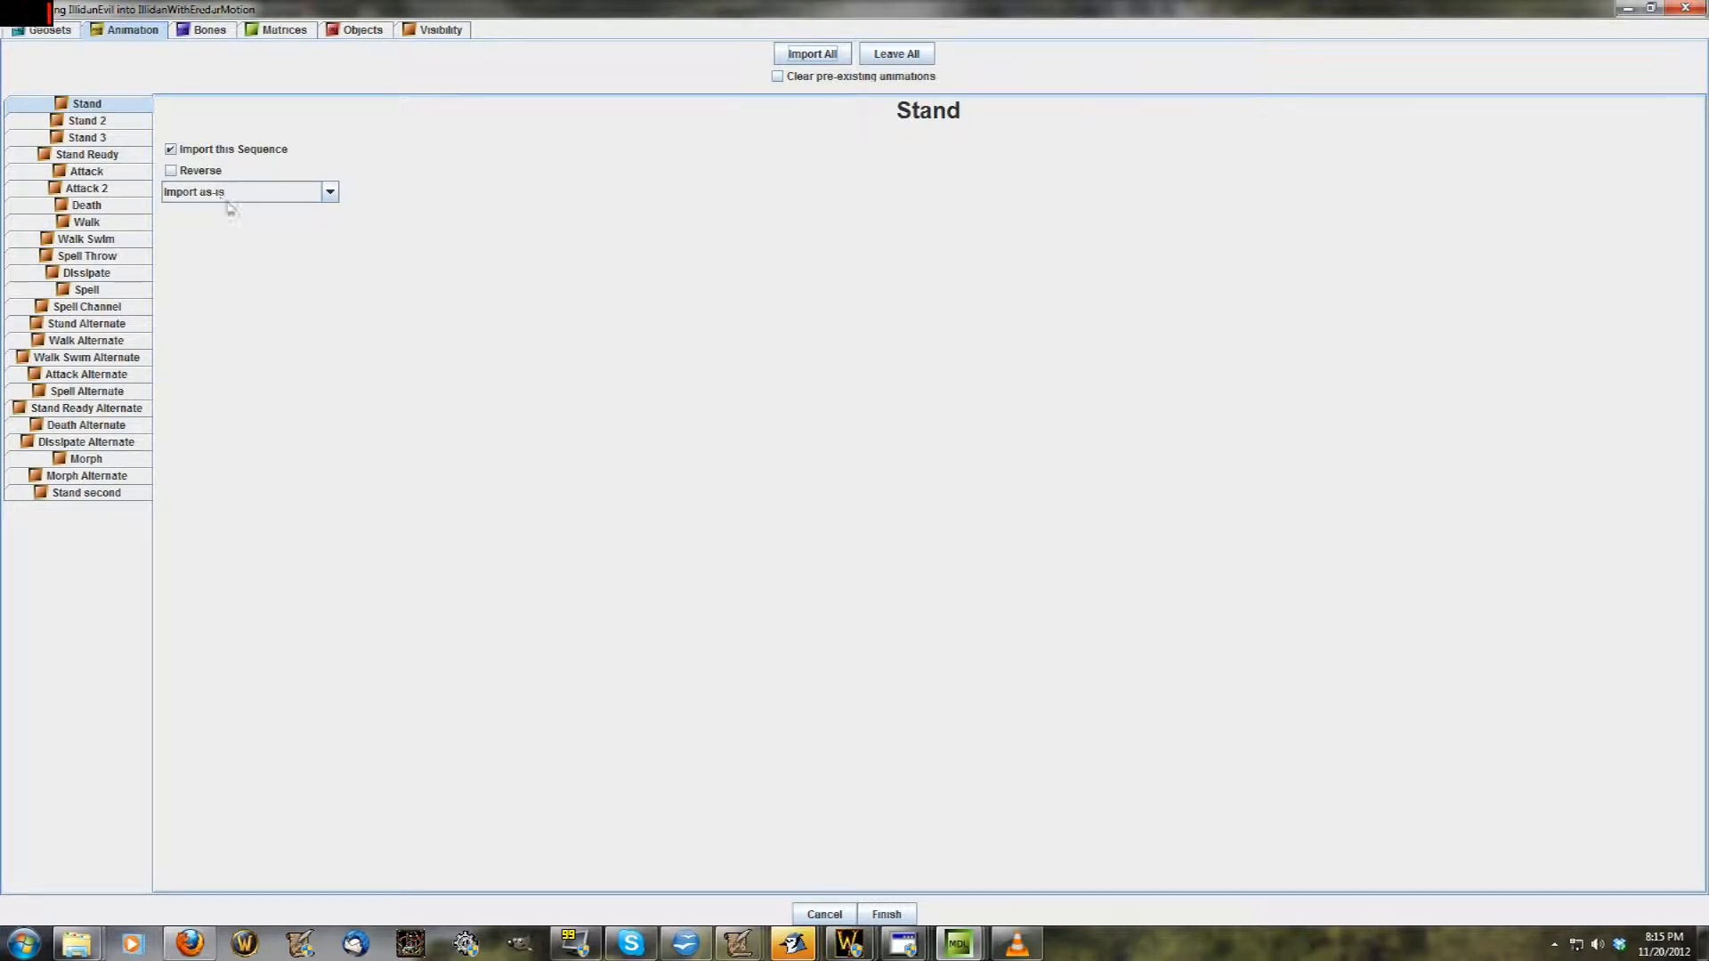
Exclude all IllidanEvil animations from the import, except Stand Alternate, time-scaled into the second pre-existing Stand and Stand - 2
{"action": "left_click", "coordinate": [895, 54]}
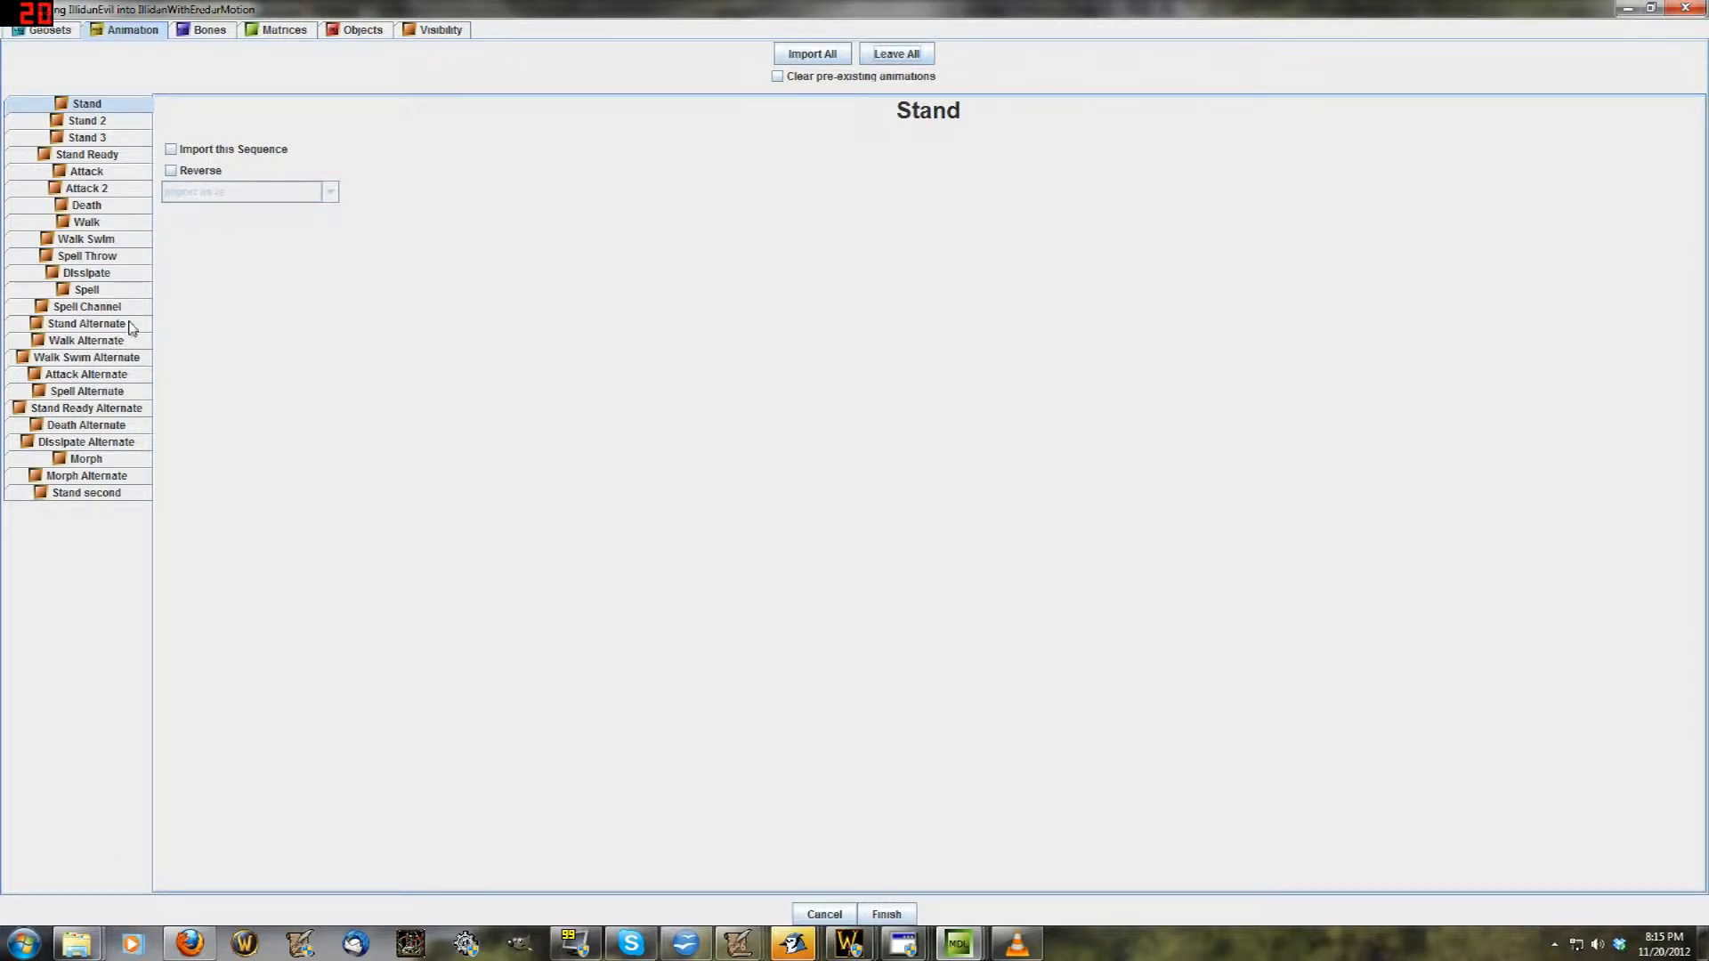
{"action": "left_click", "coordinate": [86, 324]}
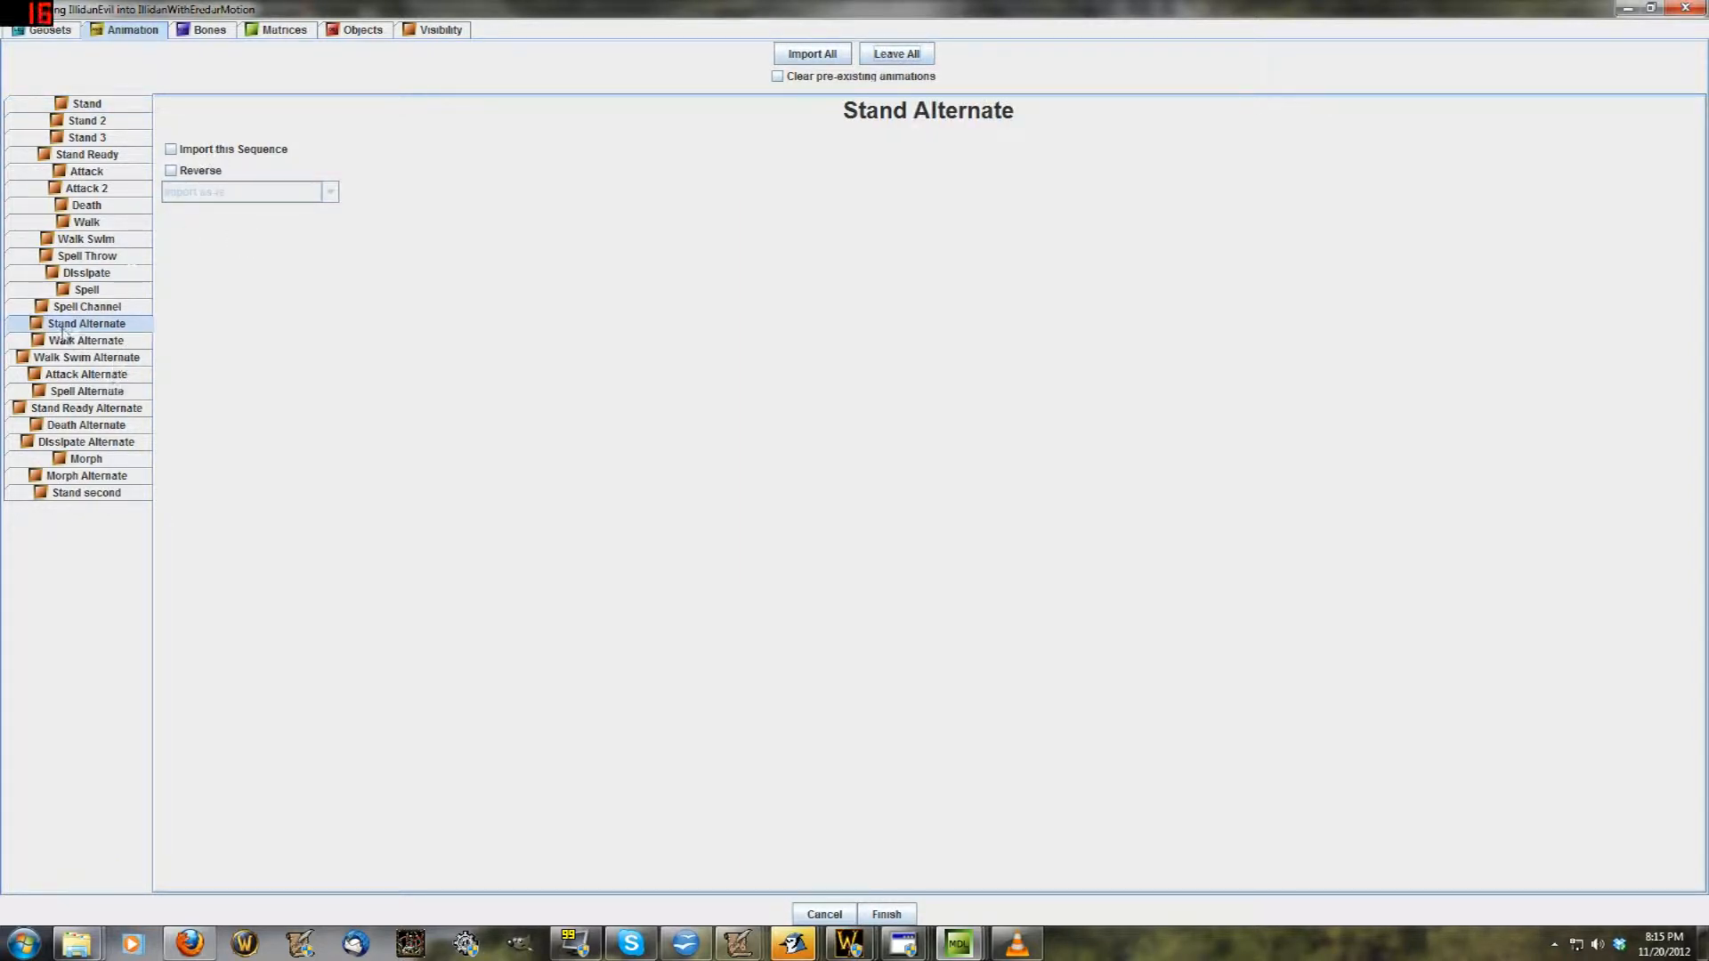
{"action": "left_click", "coordinate": [187, 151]}
{"action": "left_click", "coordinate": [207, 194]}
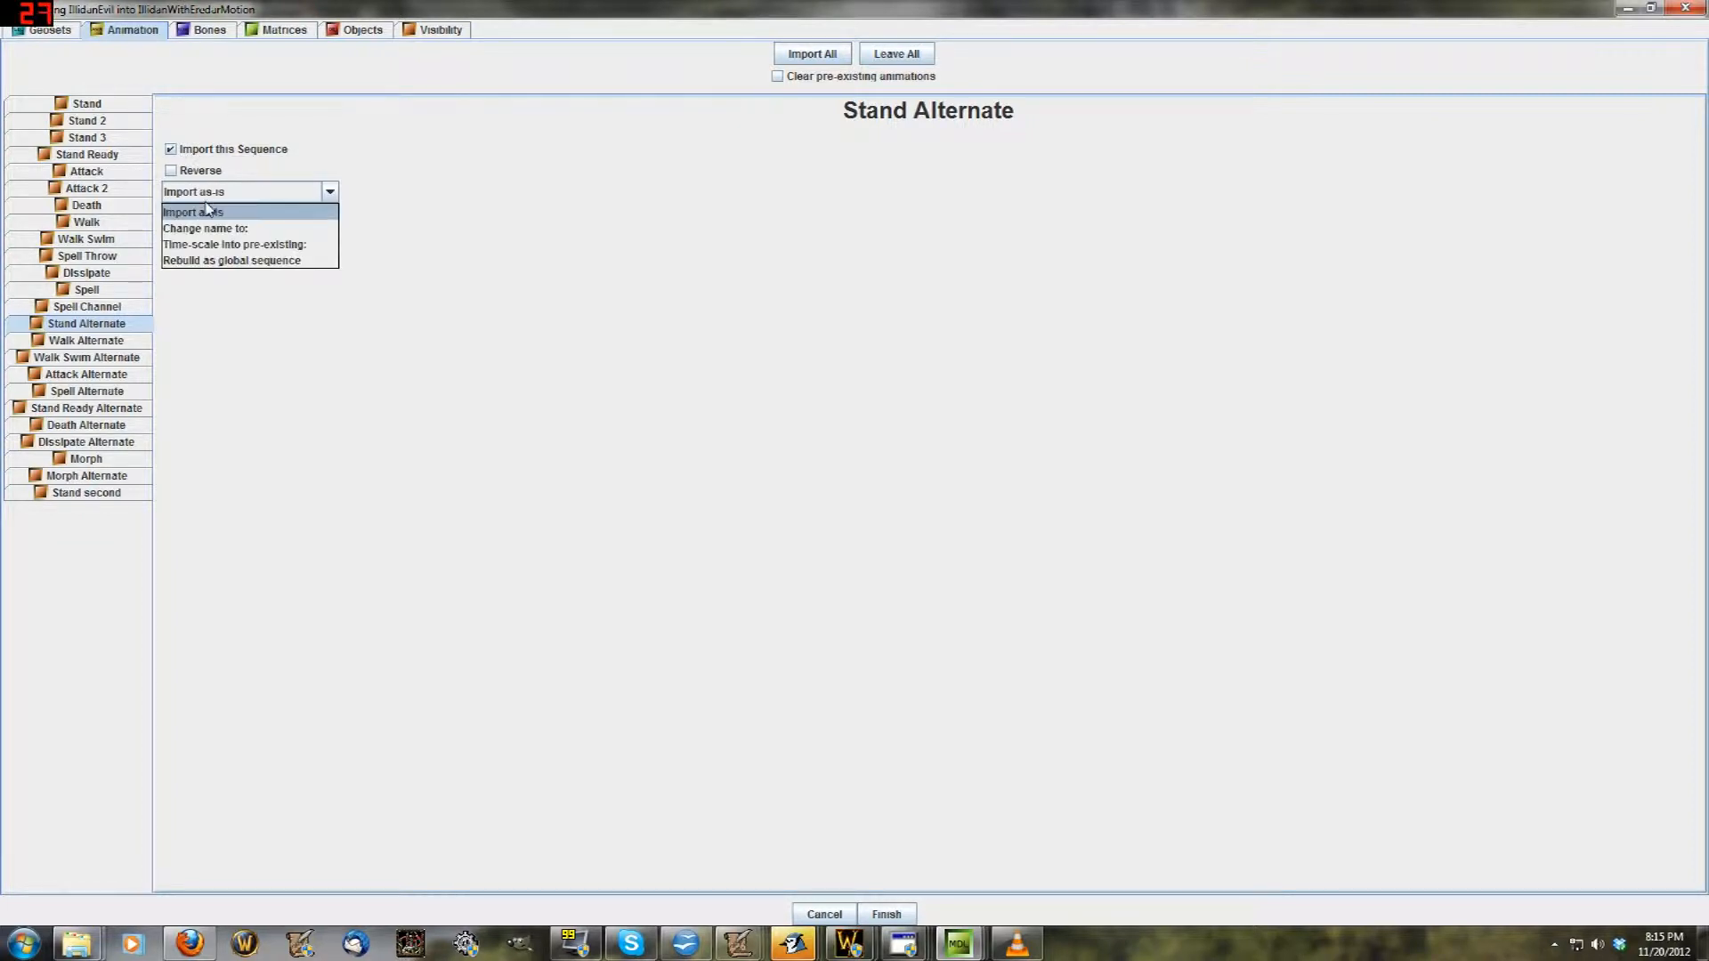
{"action": "left_click", "coordinate": [238, 244]}
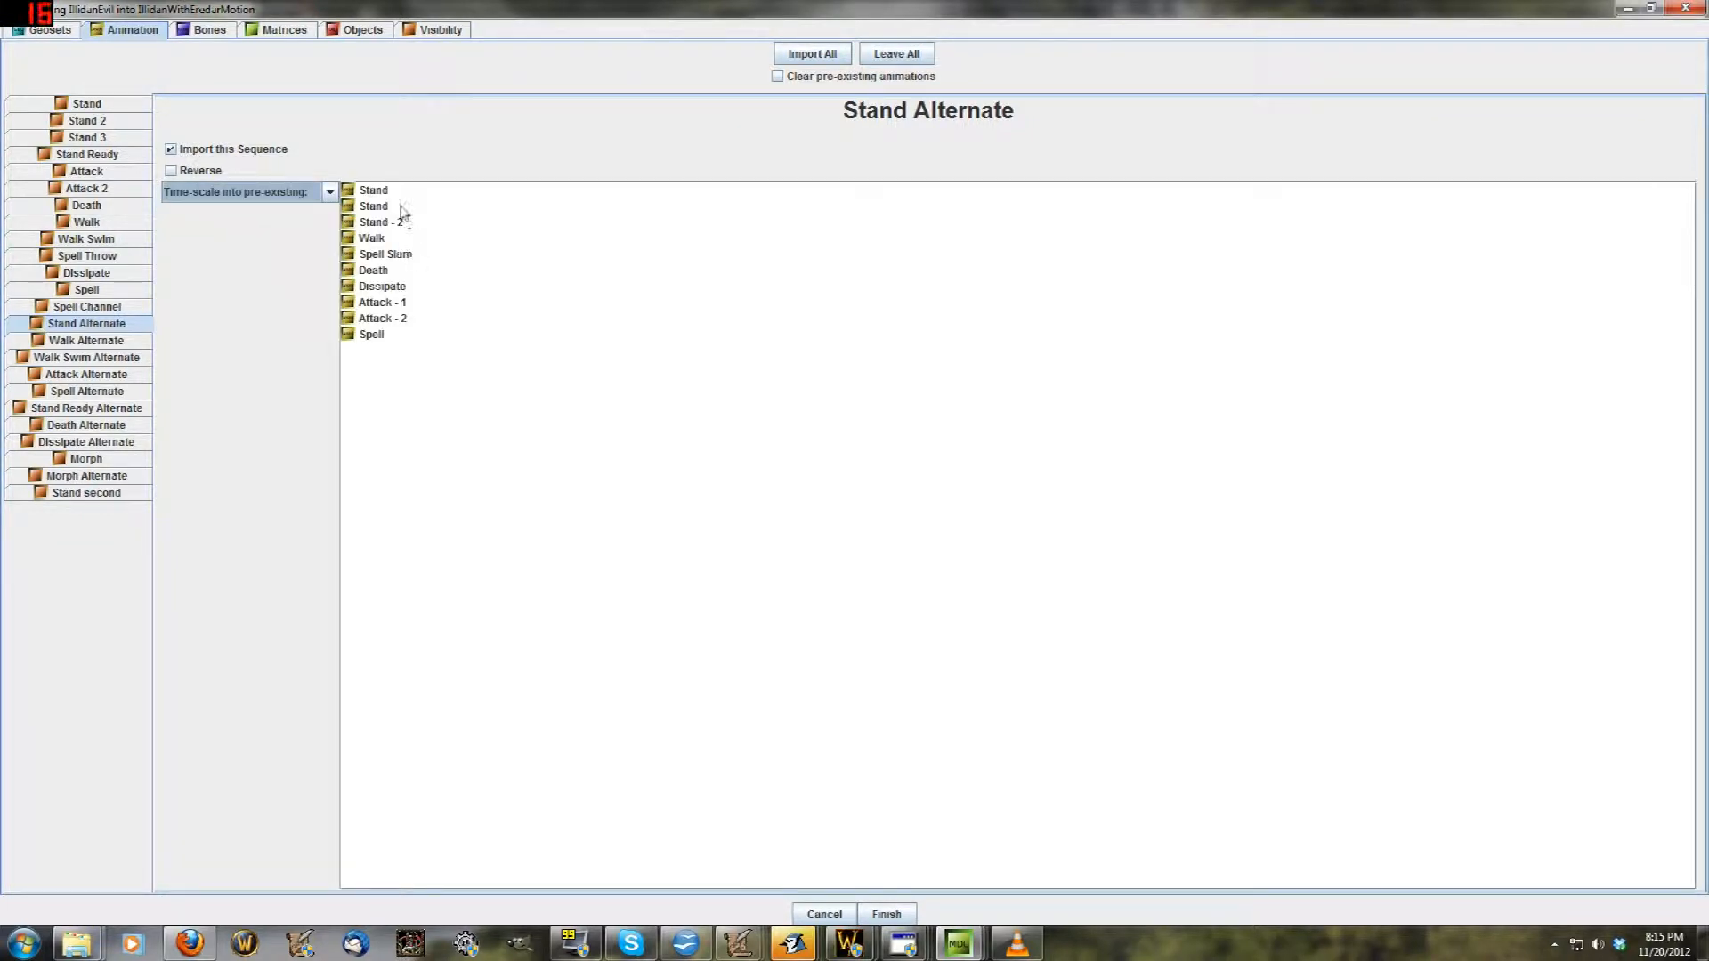
{"action": "left_click", "coordinate": [395, 192]}
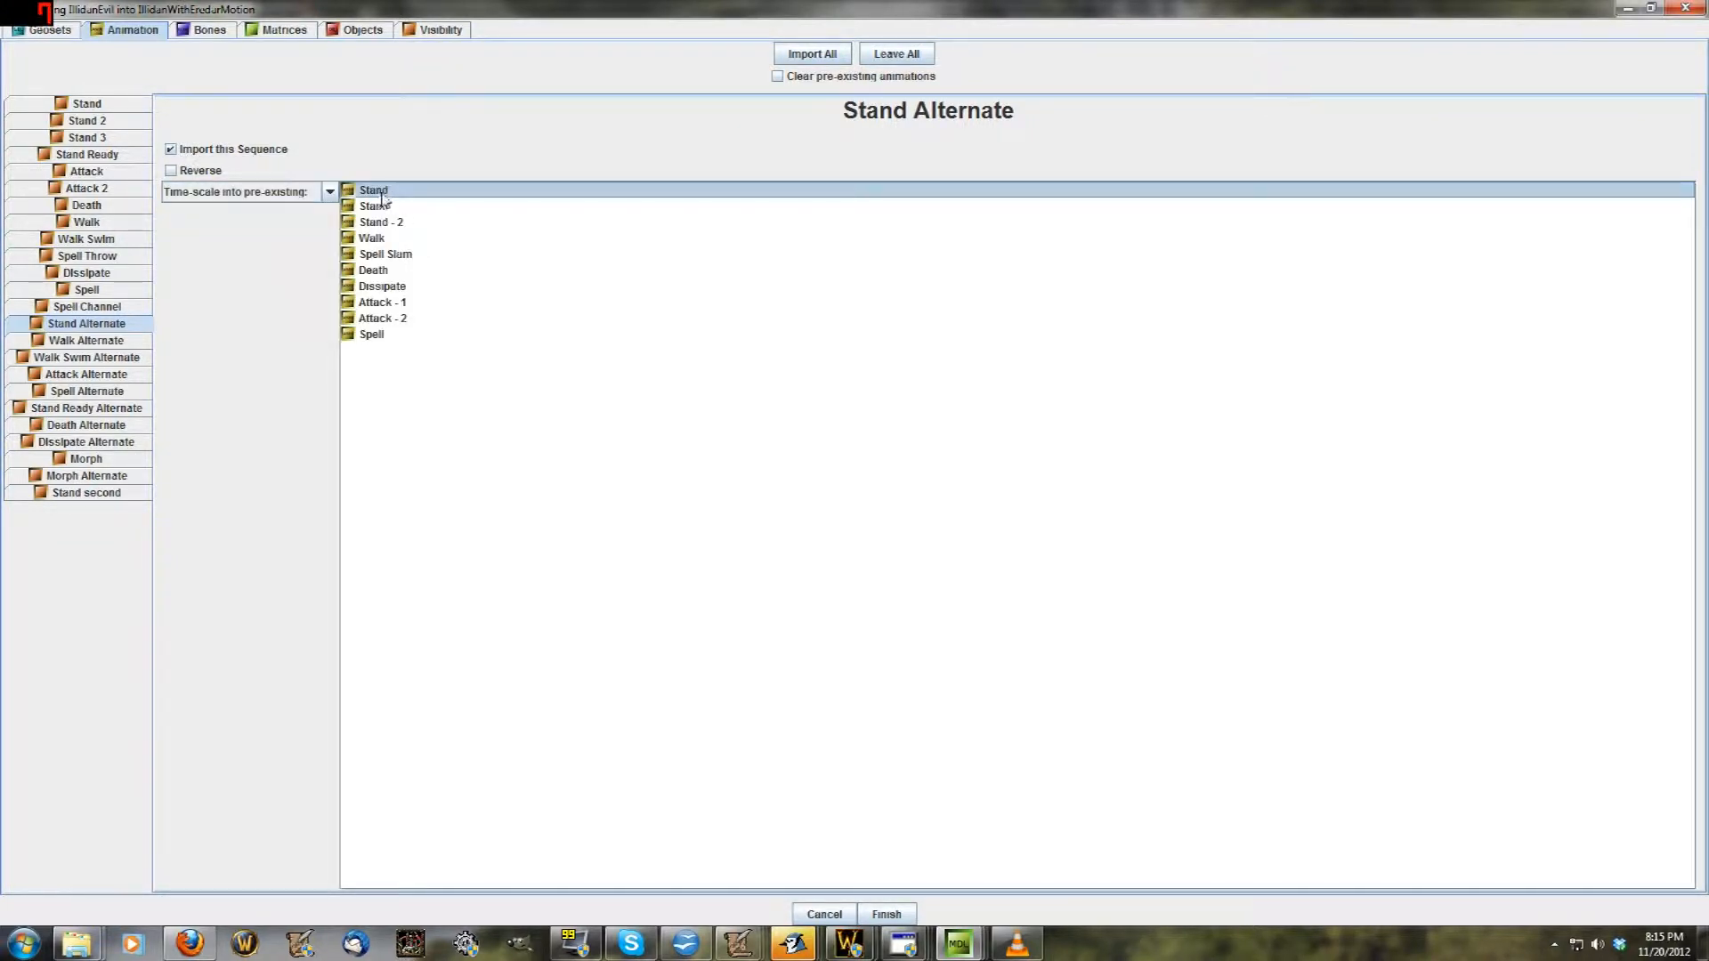
{"action": "left_click_drag", "start_coordinate": [378, 254], "coordinate": [380, 193]}
{"action": "left_click", "coordinate": [383, 207]}
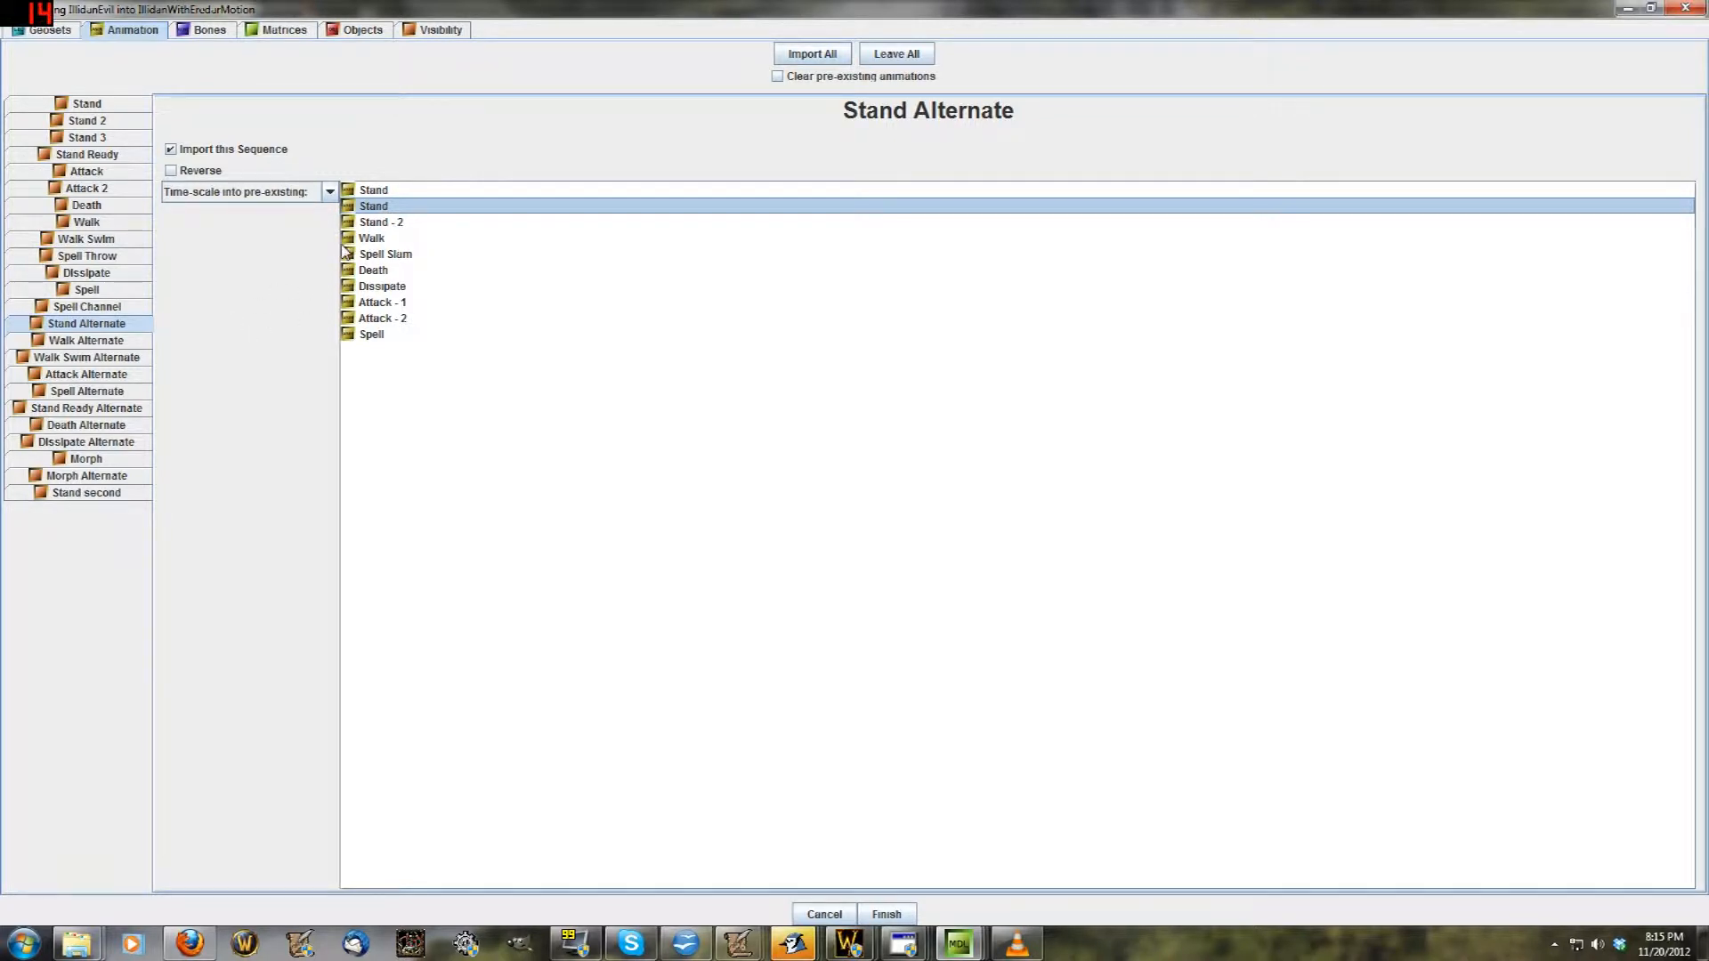
{"action": "left_click", "coordinate": [405, 222], "text": "ctrl"}
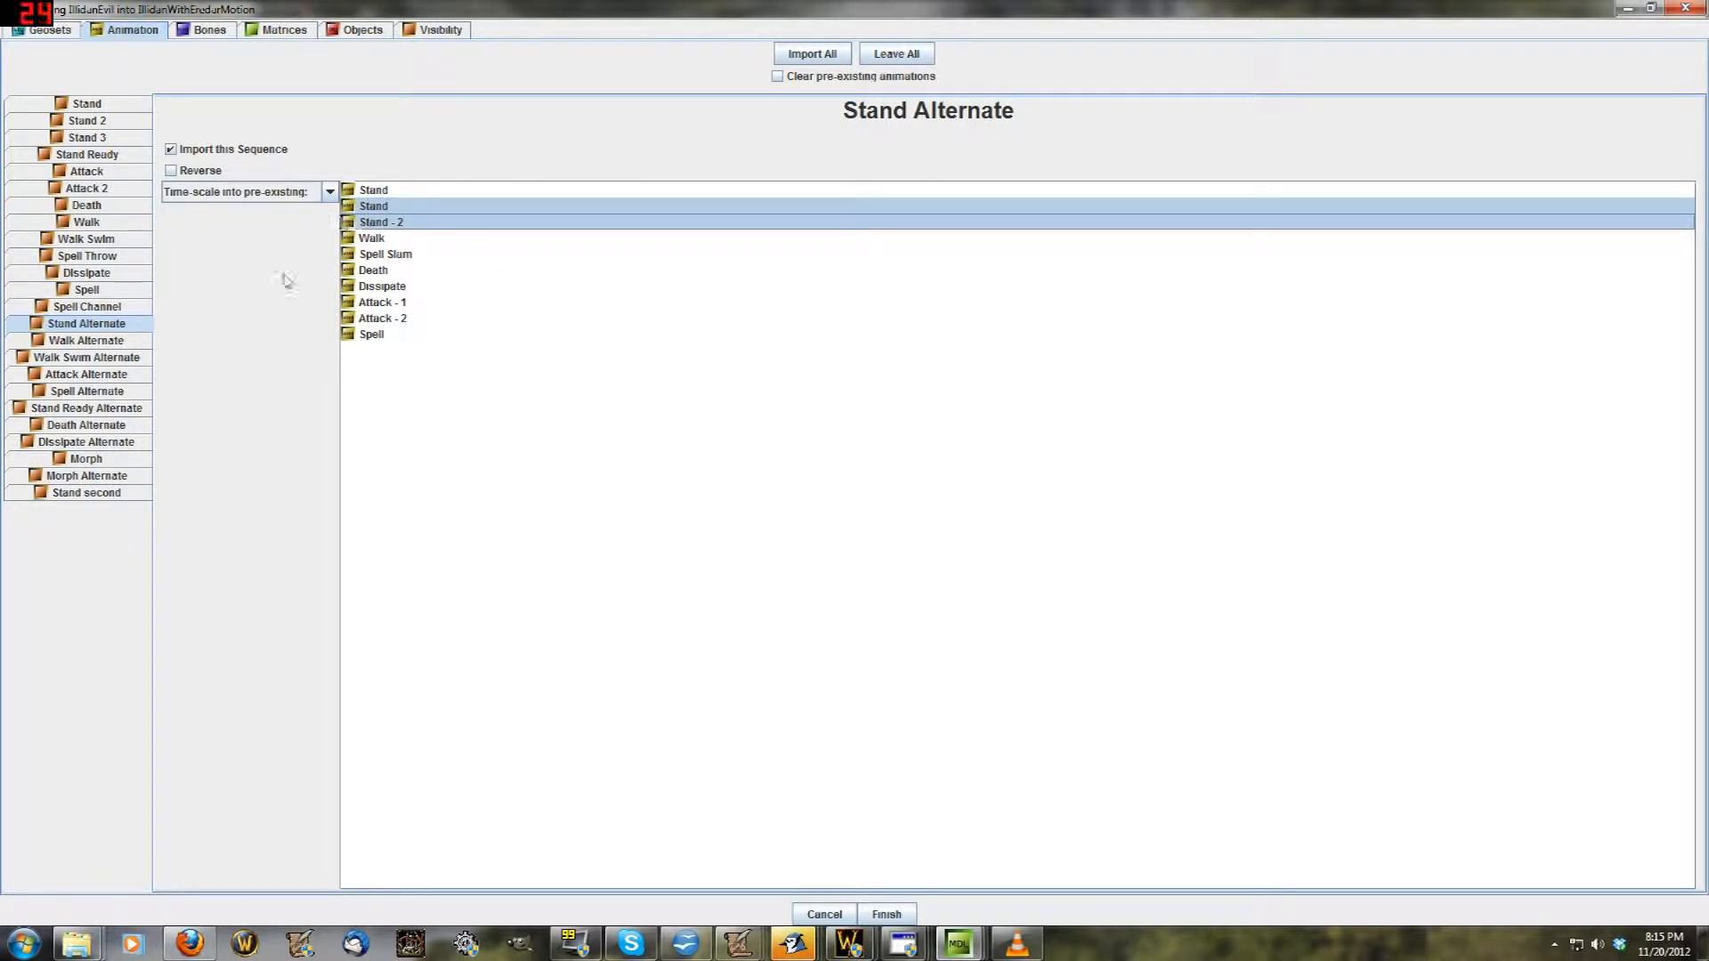
Set Walk Alternate to be time-scaled into the pre-existing Walk animation
{"action": "left_click", "coordinate": [86, 340]}
{"action": "left_click", "coordinate": [329, 192]}
{"action": "left_click", "coordinate": [234, 256]}
{"action": "left_click", "coordinate": [369, 208]}
Import Attack Alternate, time-scaled into the pre-existing Attack - 1 and Attack - 2 animations
{"action": "left_click", "coordinate": [111, 357]}
{"action": "left_click", "coordinate": [120, 375]}
{"action": "left_click", "coordinate": [122, 358]}
{"action": "left_click", "coordinate": [123, 375]}
{"action": "left_click", "coordinate": [205, 150]}
{"action": "left_click", "coordinate": [330, 191]}
{"action": "left_click", "coordinate": [234, 250]}
{"action": "left_click", "coordinate": [426, 207]}
{"action": "left_click", "coordinate": [412, 285]}
{"action": "left_click", "coordinate": [410, 256]}
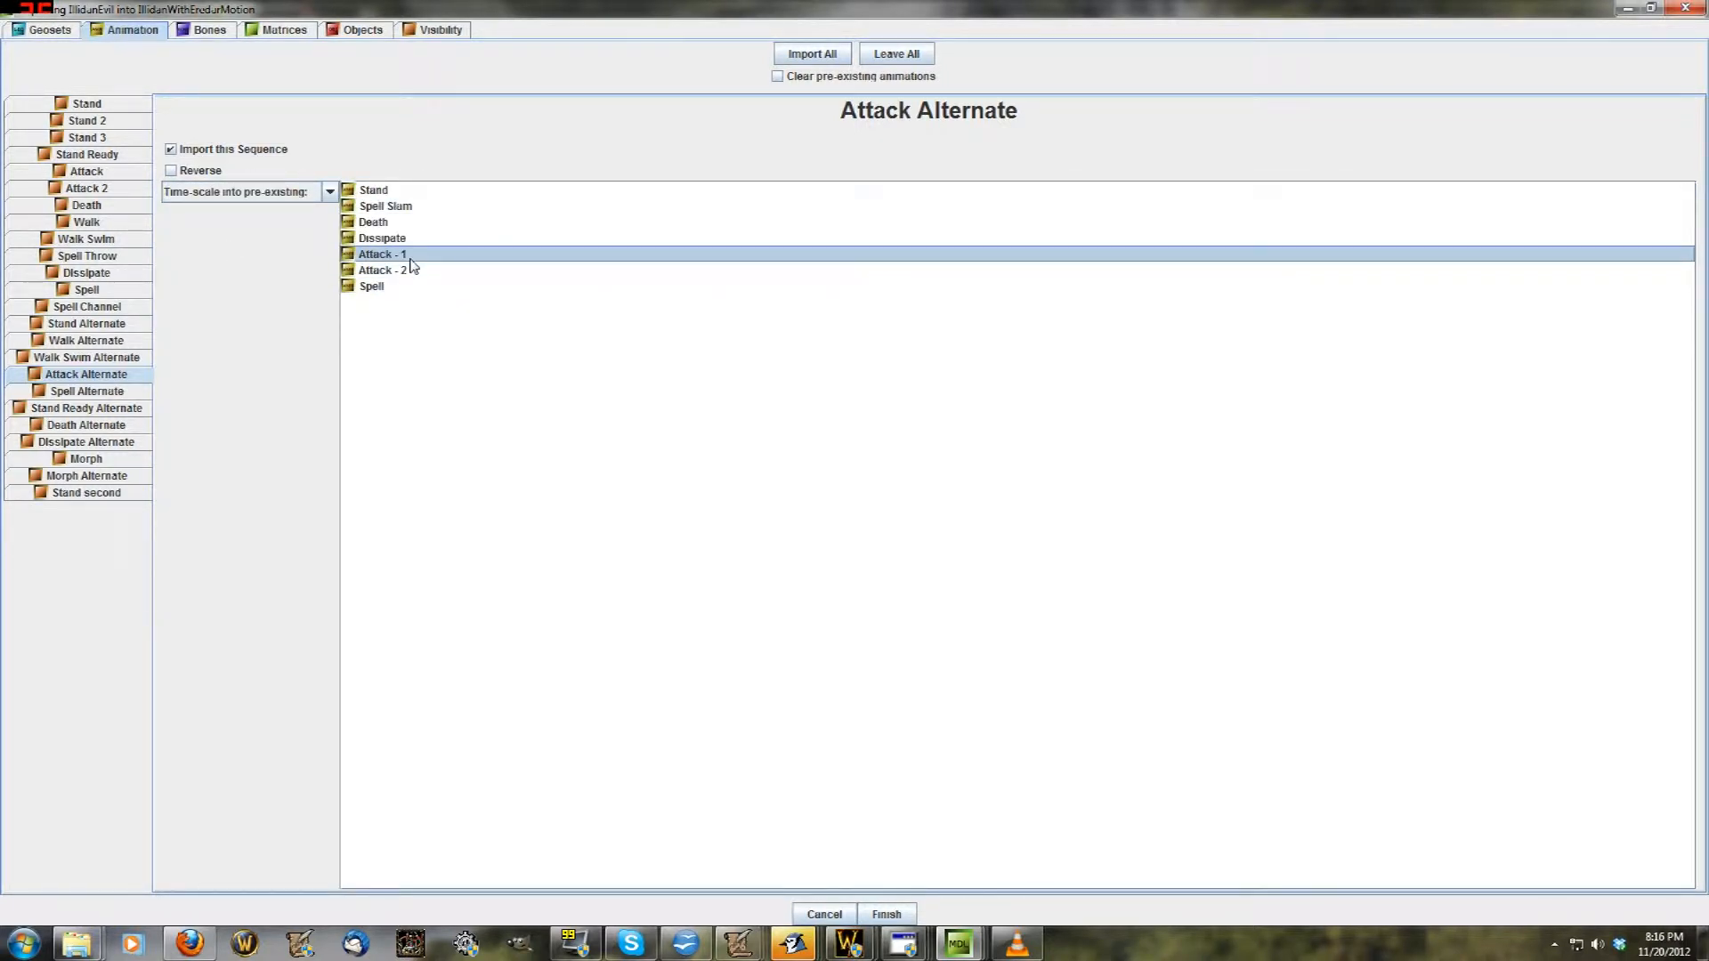
{"action": "left_click", "coordinate": [413, 272], "text": "ctrl"}
Import Spell Alternate, time-scaled into the pre-existing Spell animation
{"action": "left_click", "coordinate": [87, 391]}
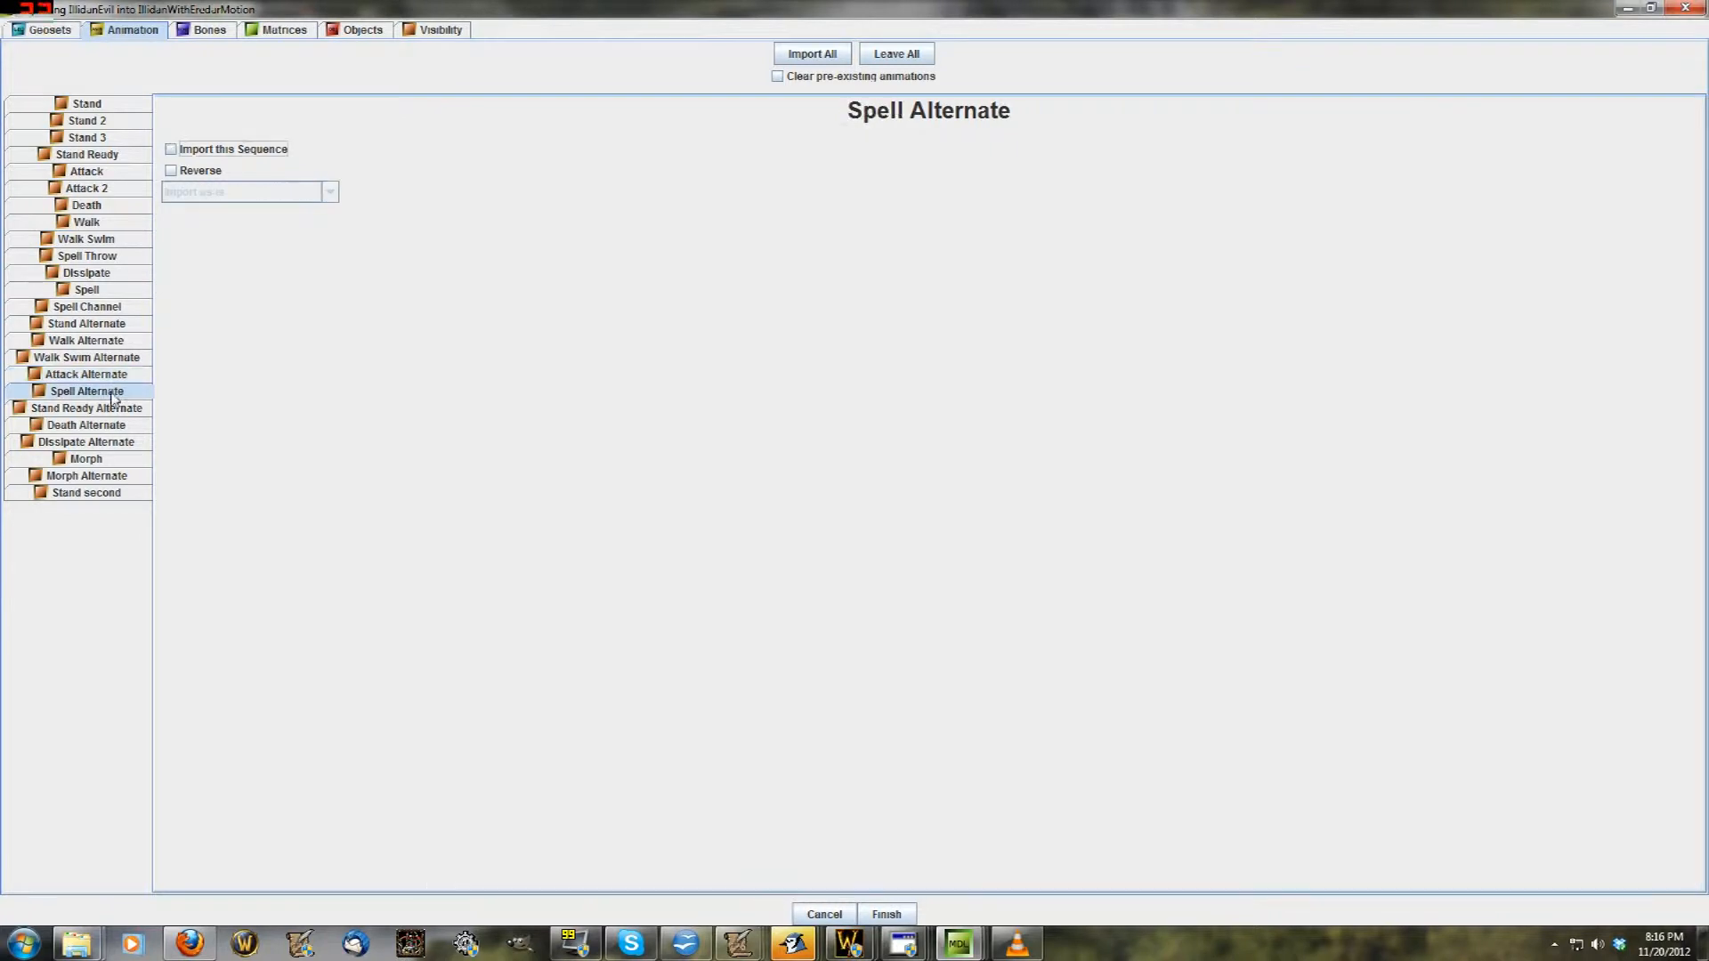
{"action": "left_click", "coordinate": [171, 149]}
{"action": "left_click", "coordinate": [329, 191]}
{"action": "left_click", "coordinate": [285, 248]}
{"action": "left_click", "coordinate": [374, 237]}
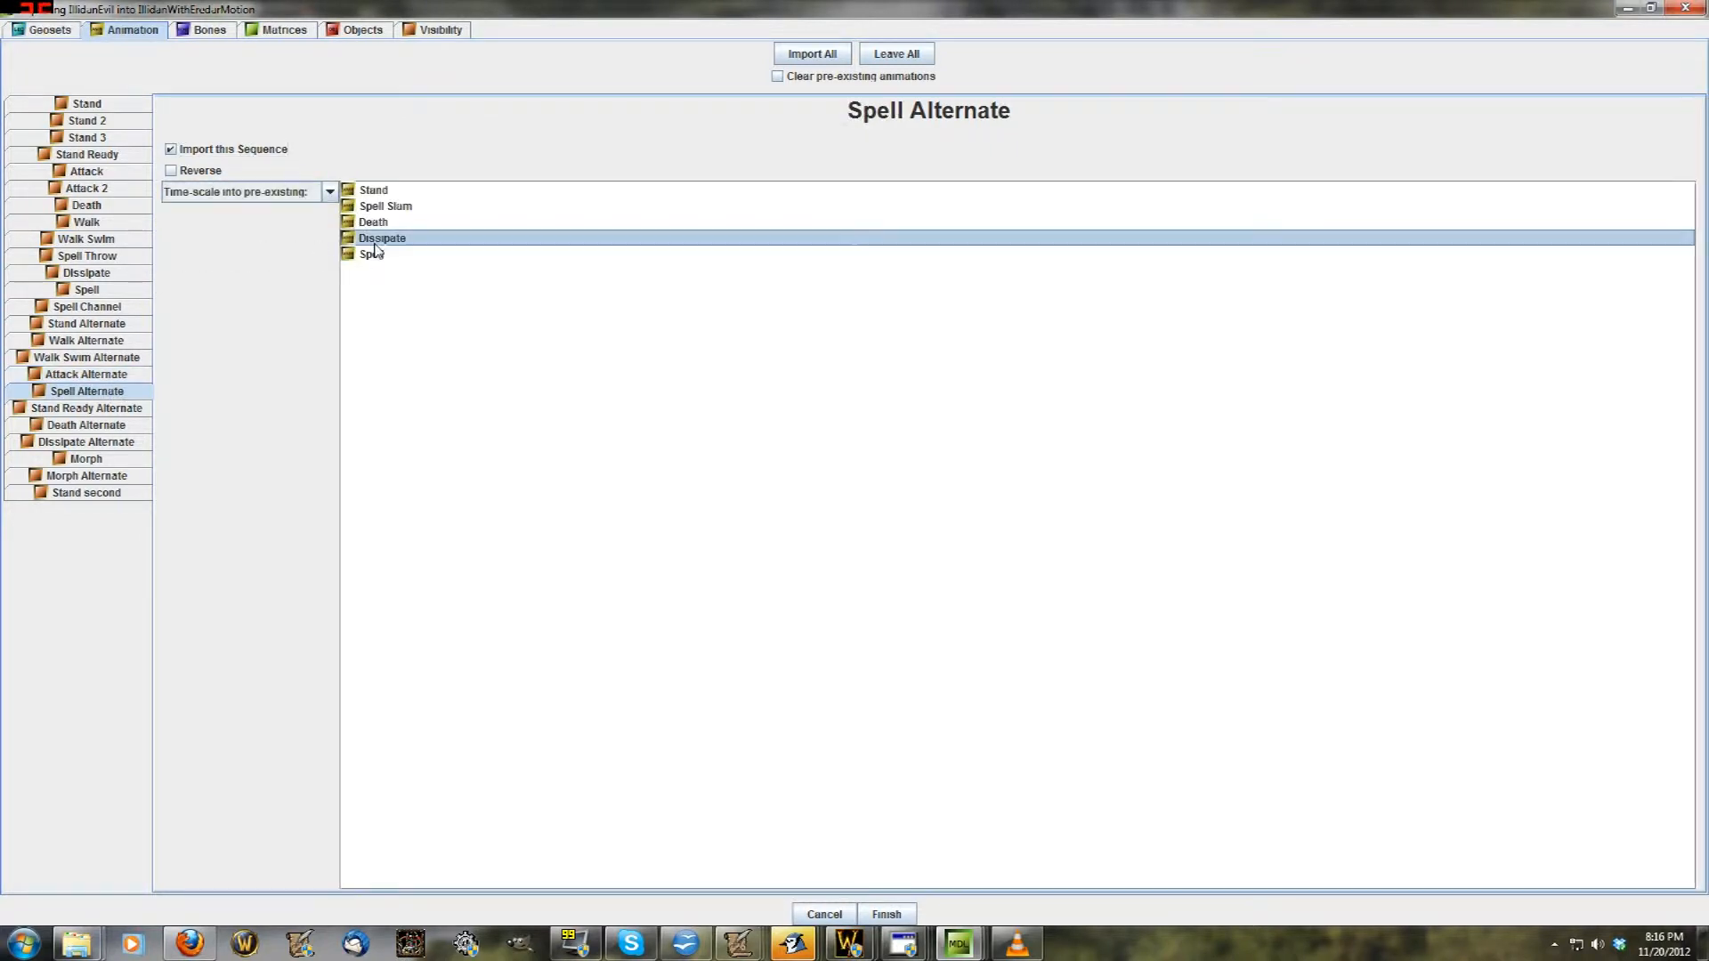
{"action": "left_click", "coordinate": [374, 254]}
{"action": "left_click", "coordinate": [122, 425]}
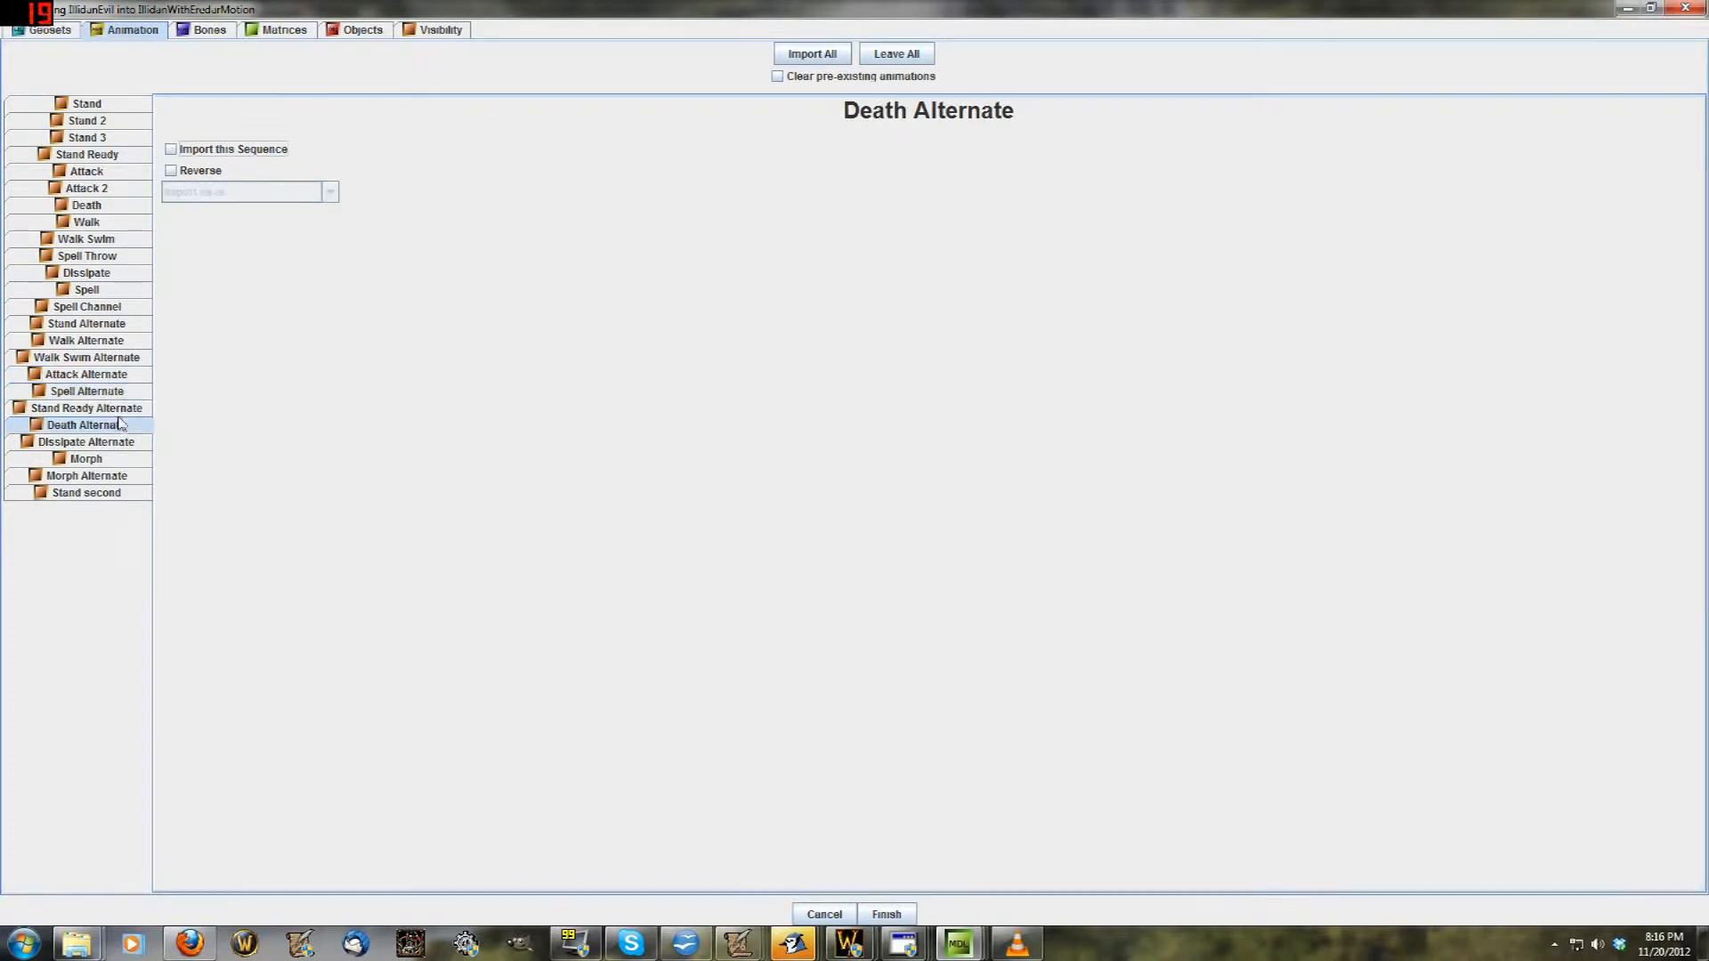
{"action": "left_click", "coordinate": [122, 407]}
{"action": "left_click", "coordinate": [171, 149]}
{"action": "left_click", "coordinate": [207, 192]}
{"action": "left_click", "coordinate": [233, 244]}
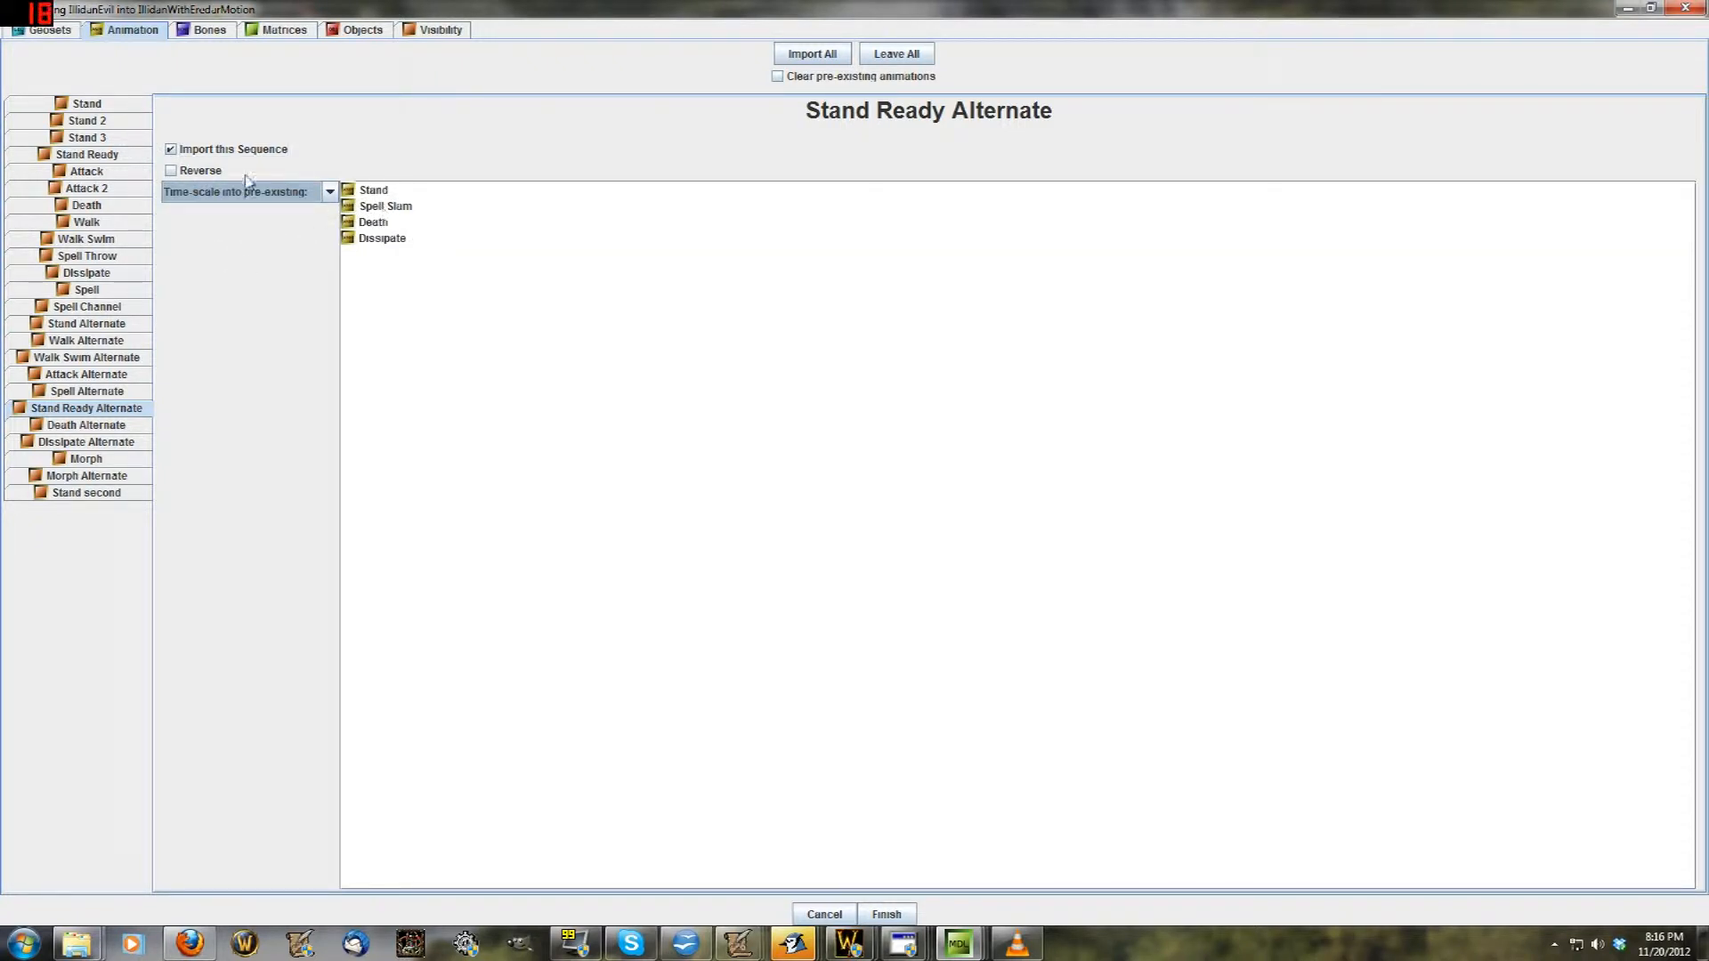
{"action": "left_click", "coordinate": [233, 150]}
Set Death Alternate to be time-scaled into the pre-existing Death animation
{"action": "left_click", "coordinate": [109, 425]}
{"action": "left_click", "coordinate": [227, 193]}
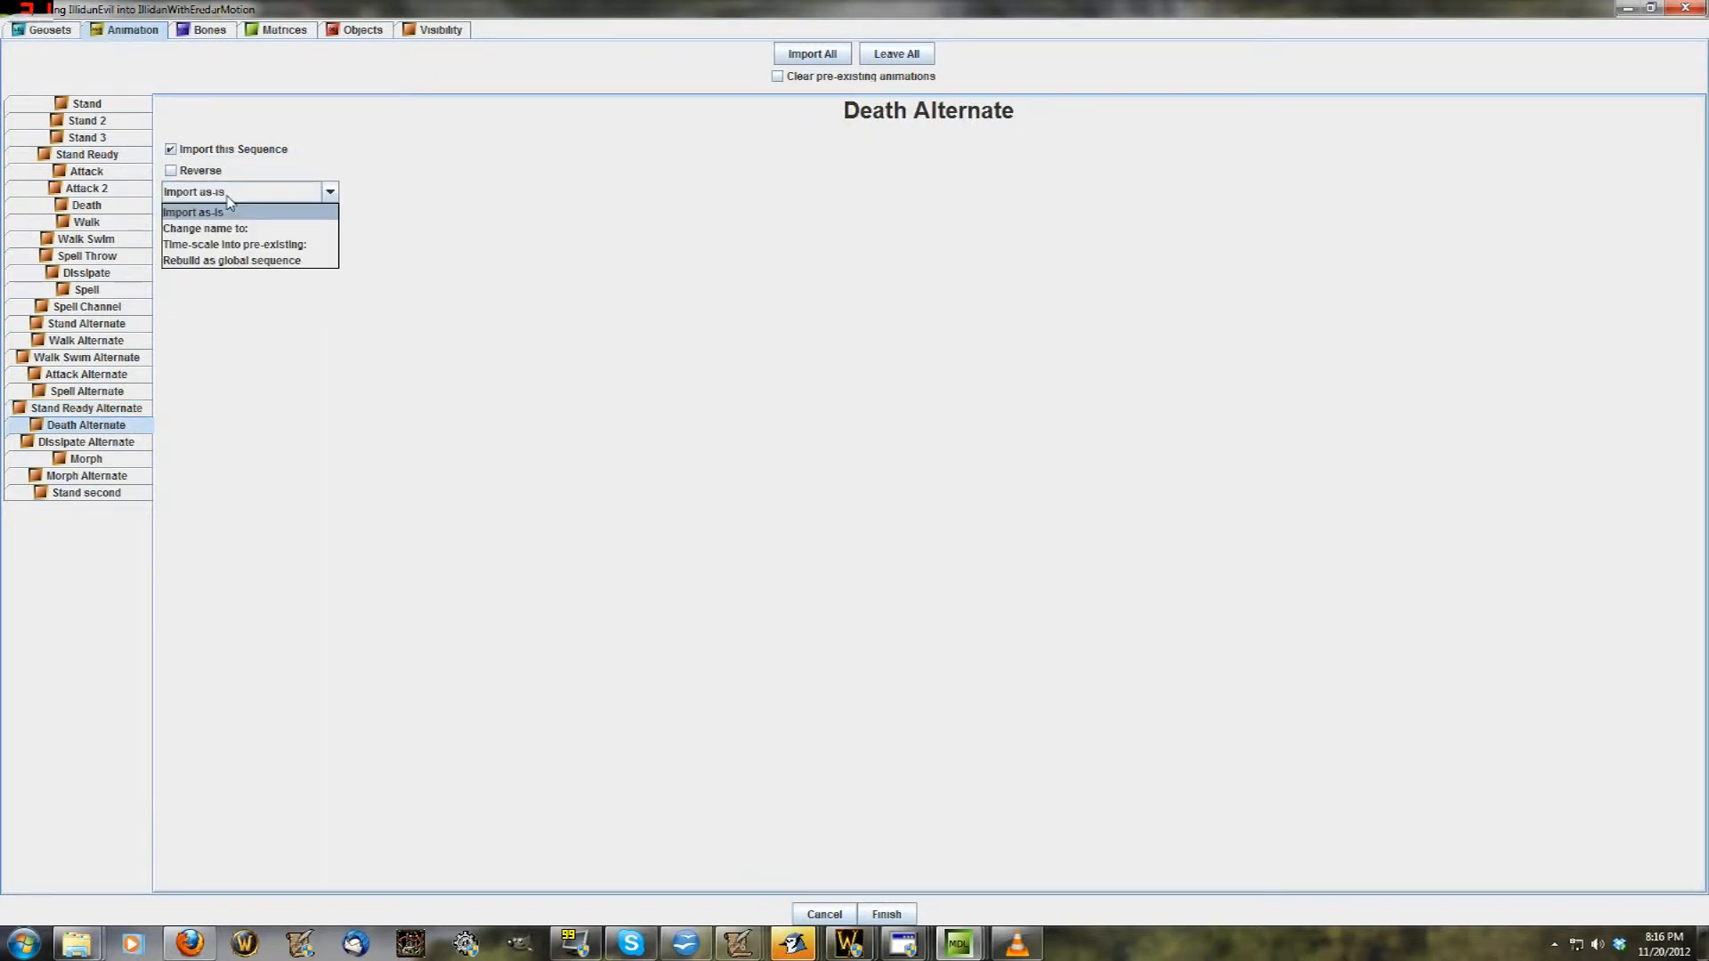
{"action": "left_click", "coordinate": [233, 244]}
{"action": "left_click", "coordinate": [376, 223]}
Import Dissipate Alternate, time-scaled into the pre-existing Dissipate animation
{"action": "left_click", "coordinate": [85, 442]}
{"action": "left_click", "coordinate": [200, 150]}
{"action": "left_click", "coordinate": [214, 193]}
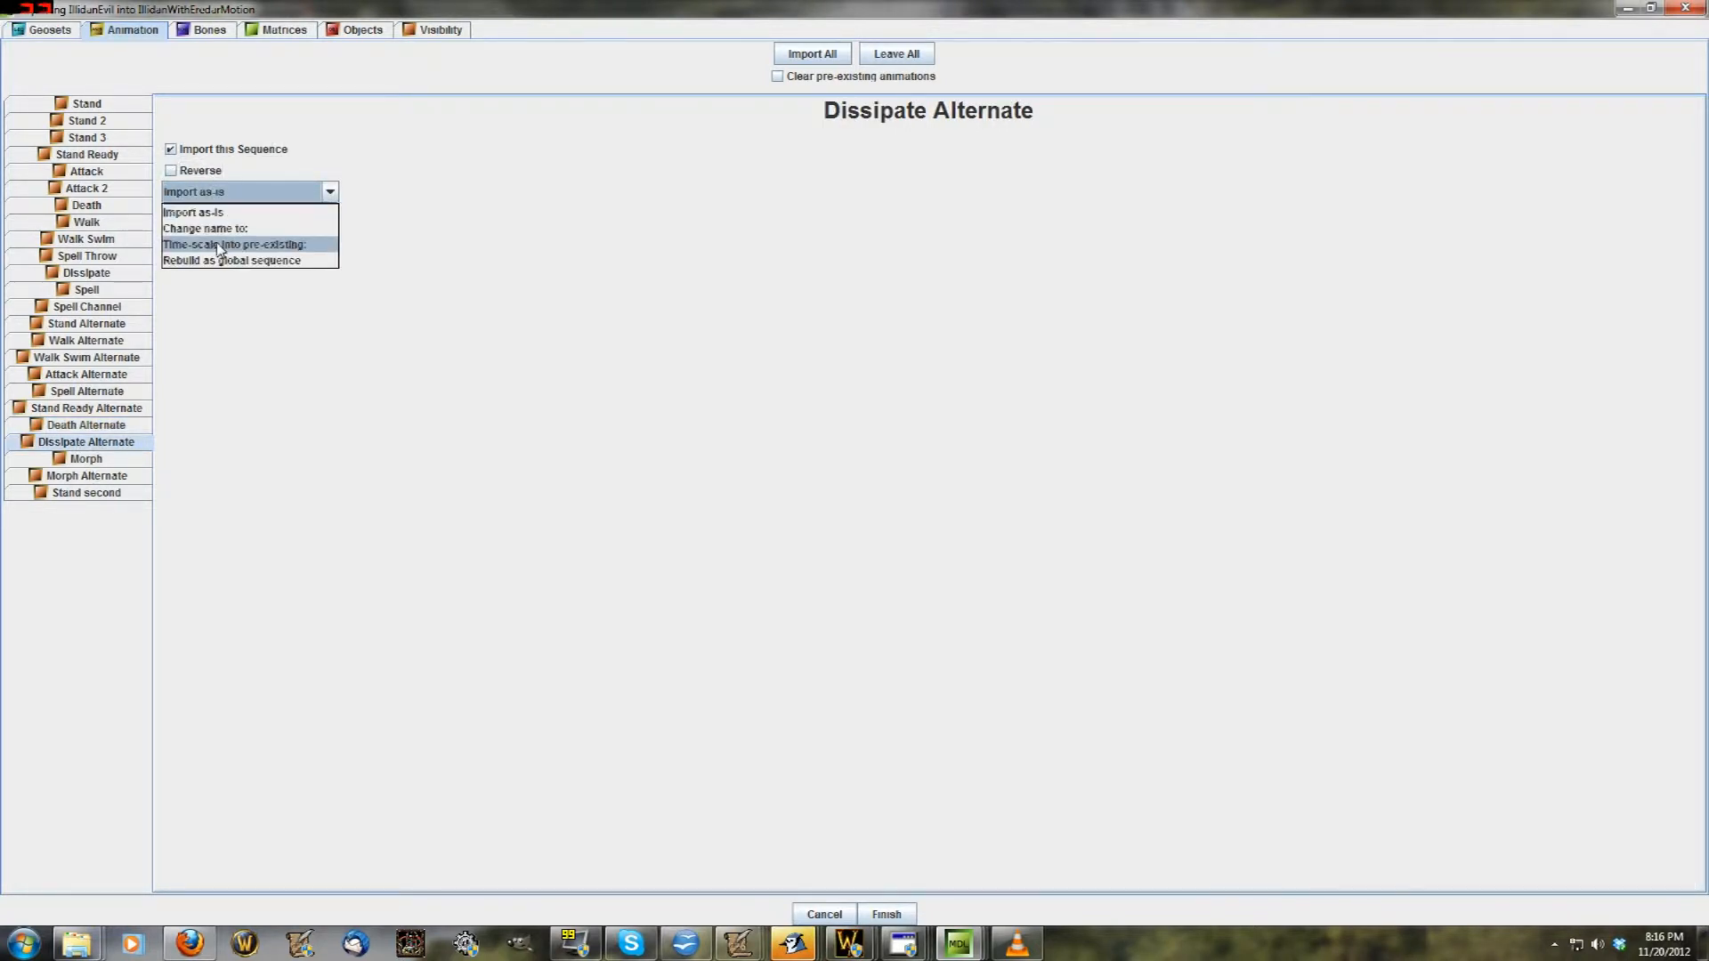
{"action": "left_click", "coordinate": [233, 243]}
{"action": "left_click", "coordinate": [388, 222]}
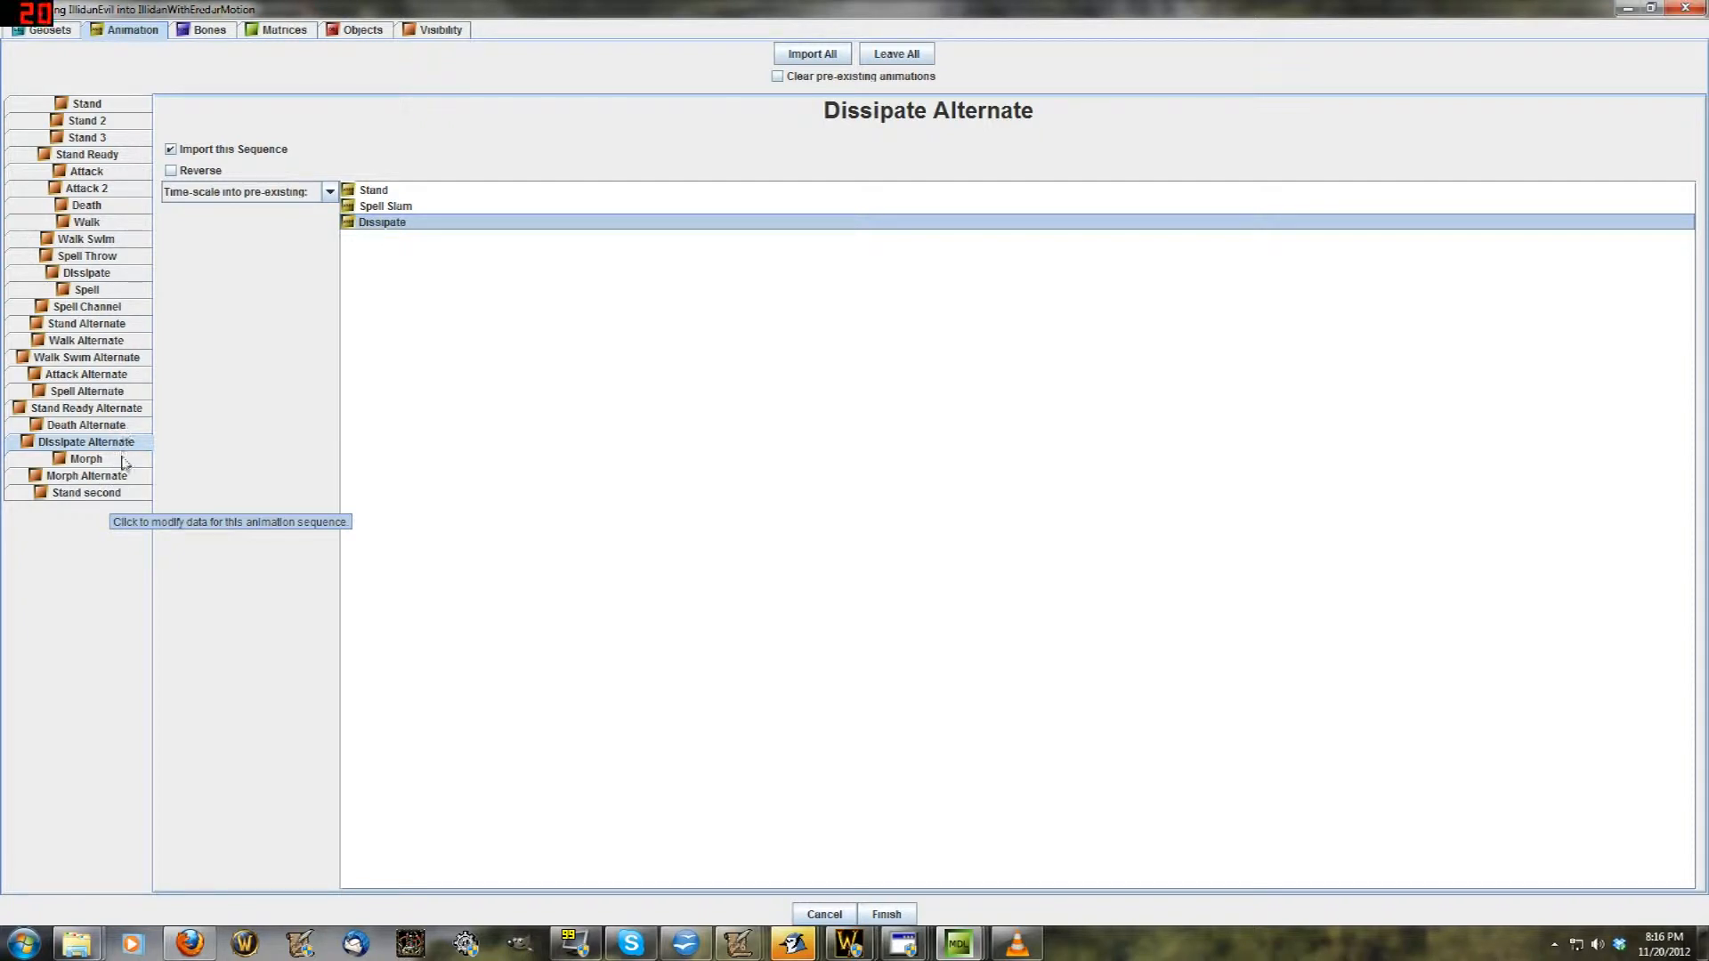
{"action": "left_click", "coordinate": [386, 208]}
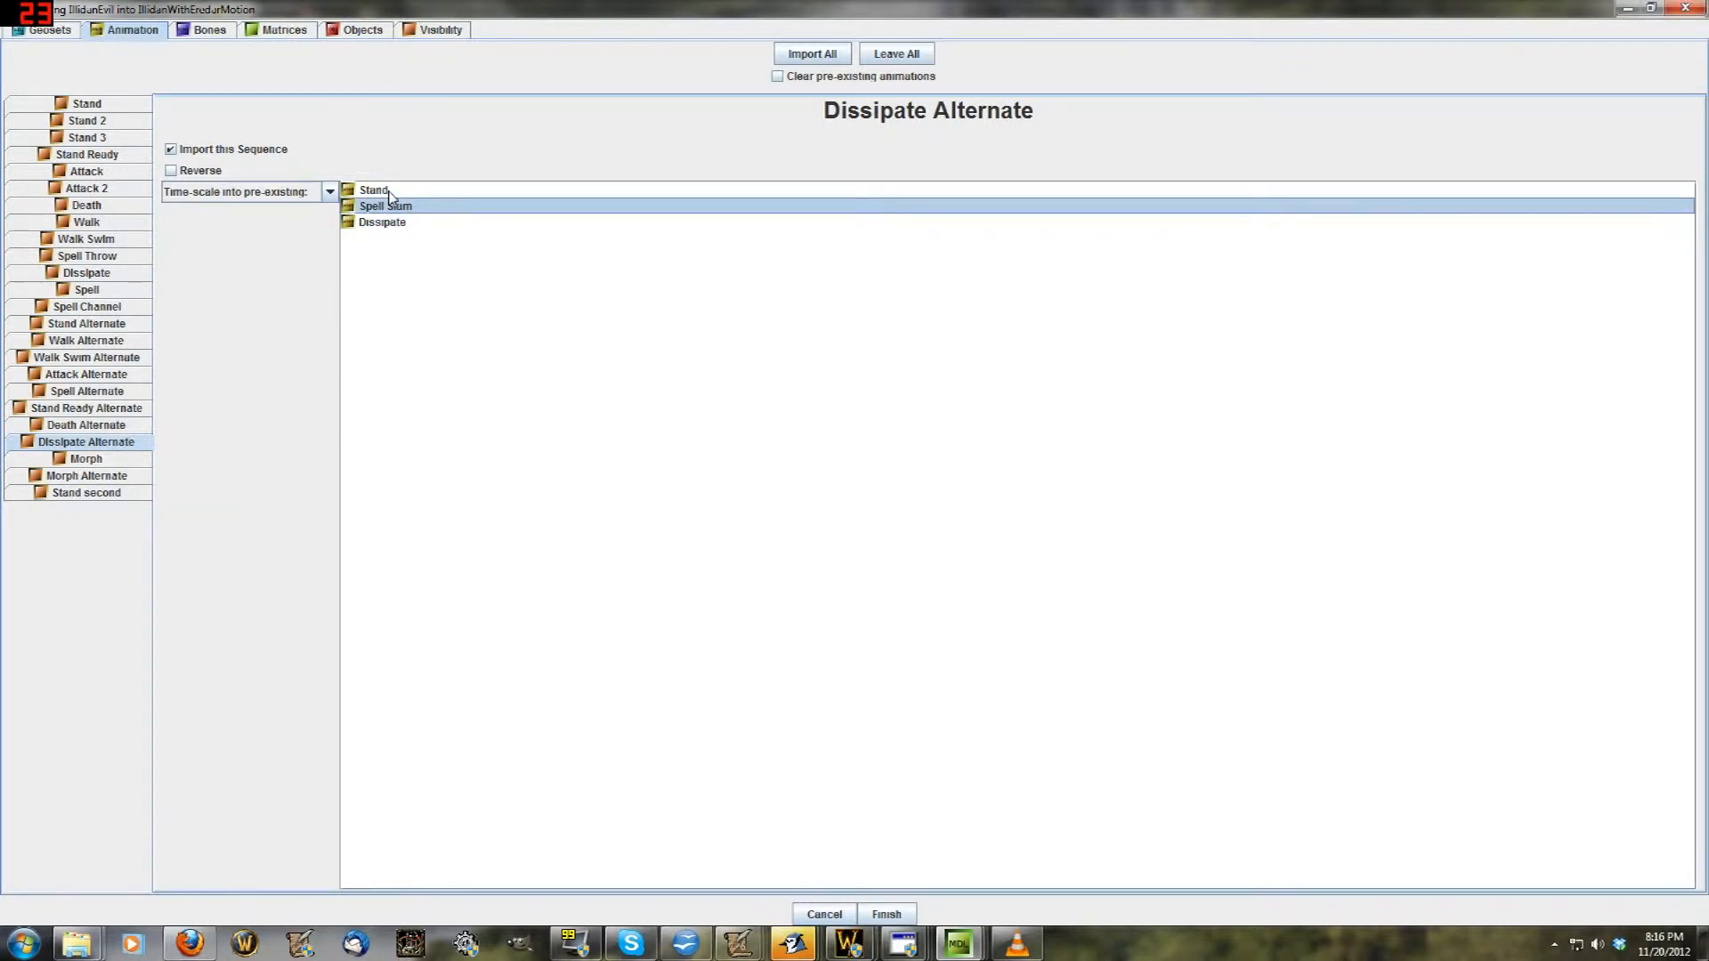
{"action": "left_click", "coordinate": [381, 223]}
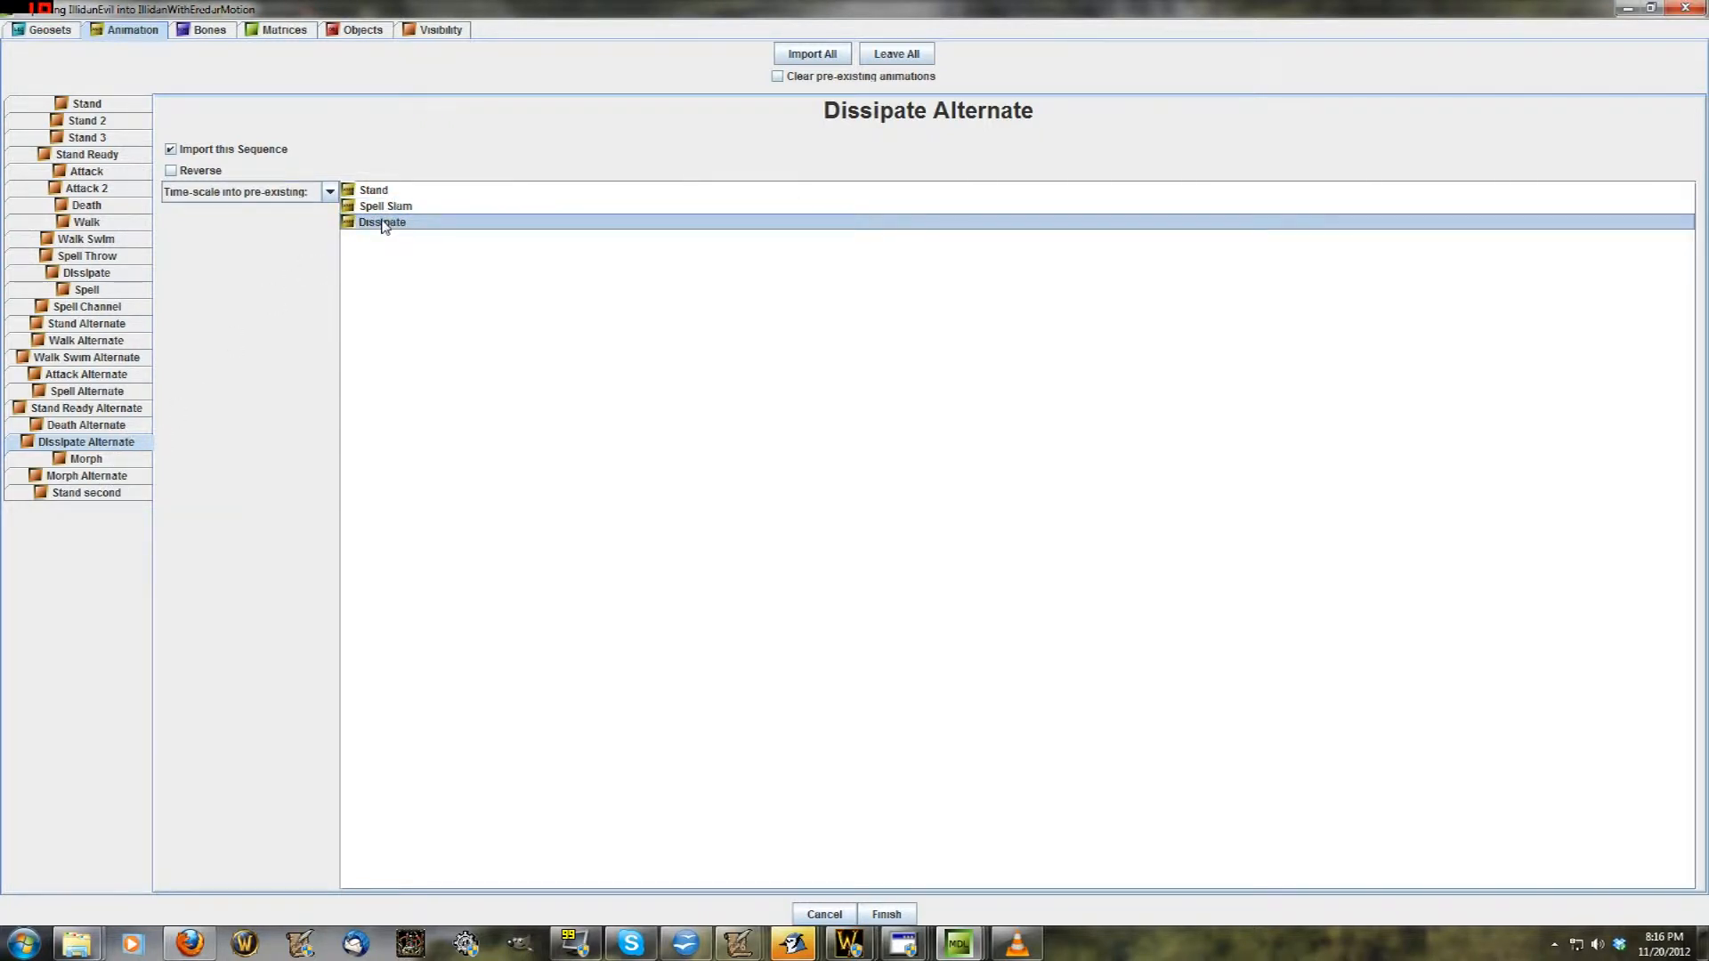
Add Spell Slam to the pre-existing animations that Spell Alternate is time-scaled into
{"action": "left_click", "coordinate": [114, 408]}
{"action": "left_click", "coordinate": [113, 393]}
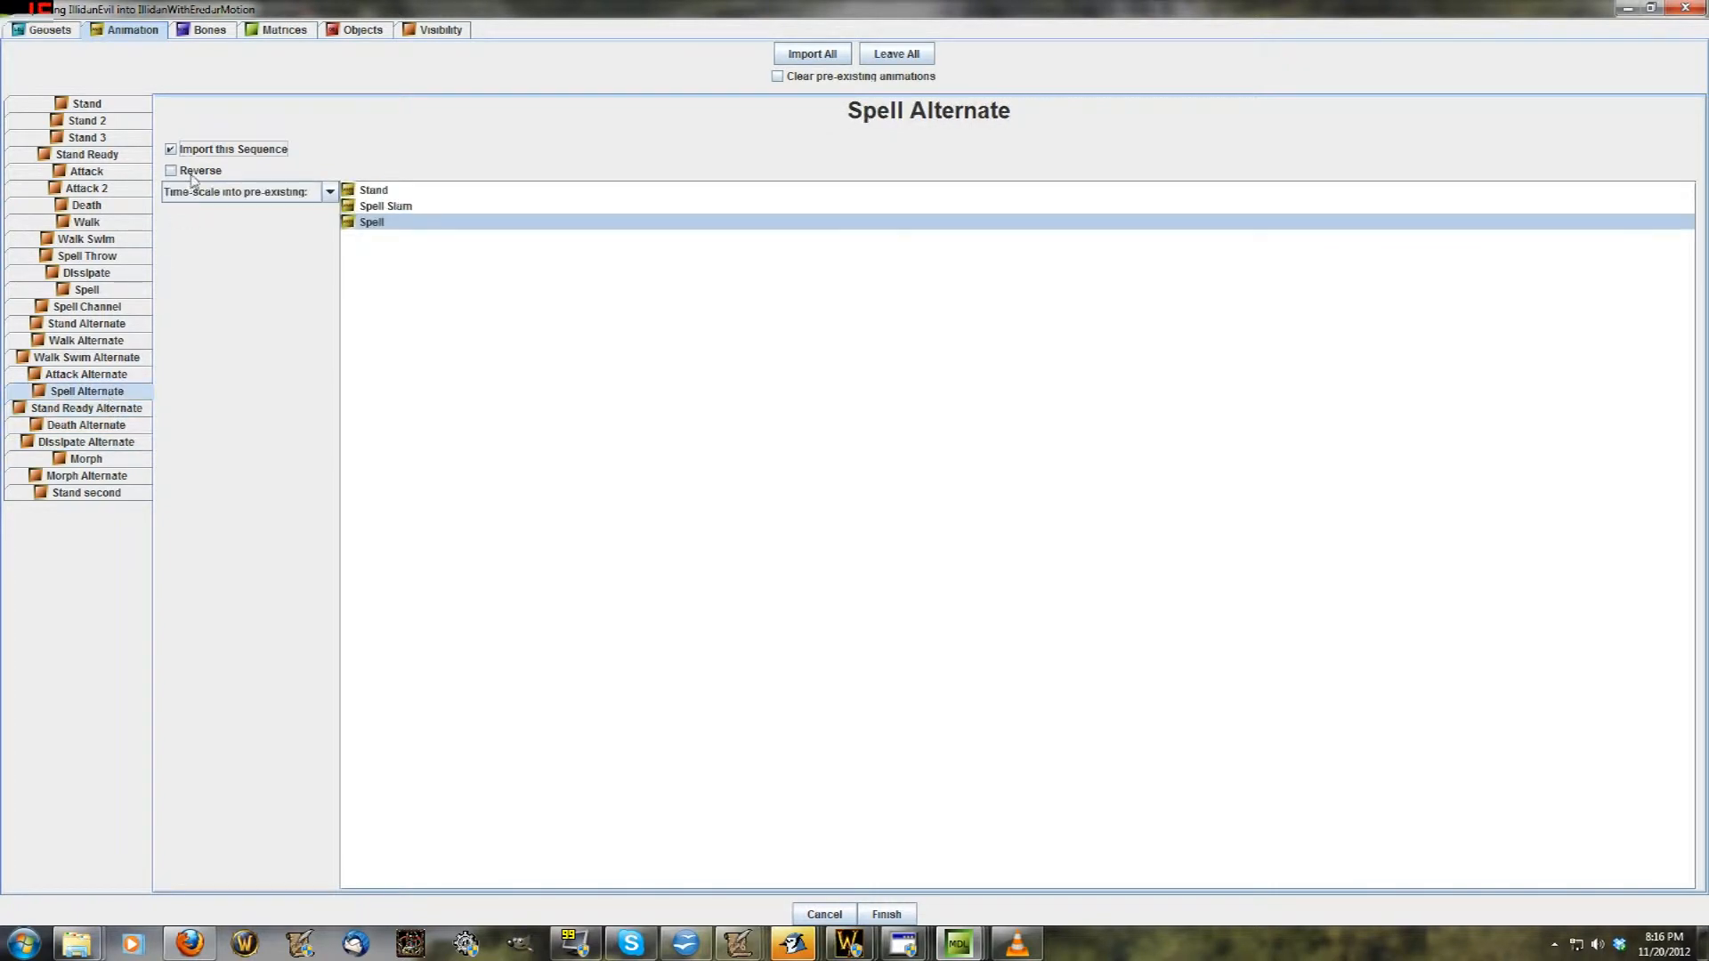
{"action": "left_click", "coordinate": [379, 207]}
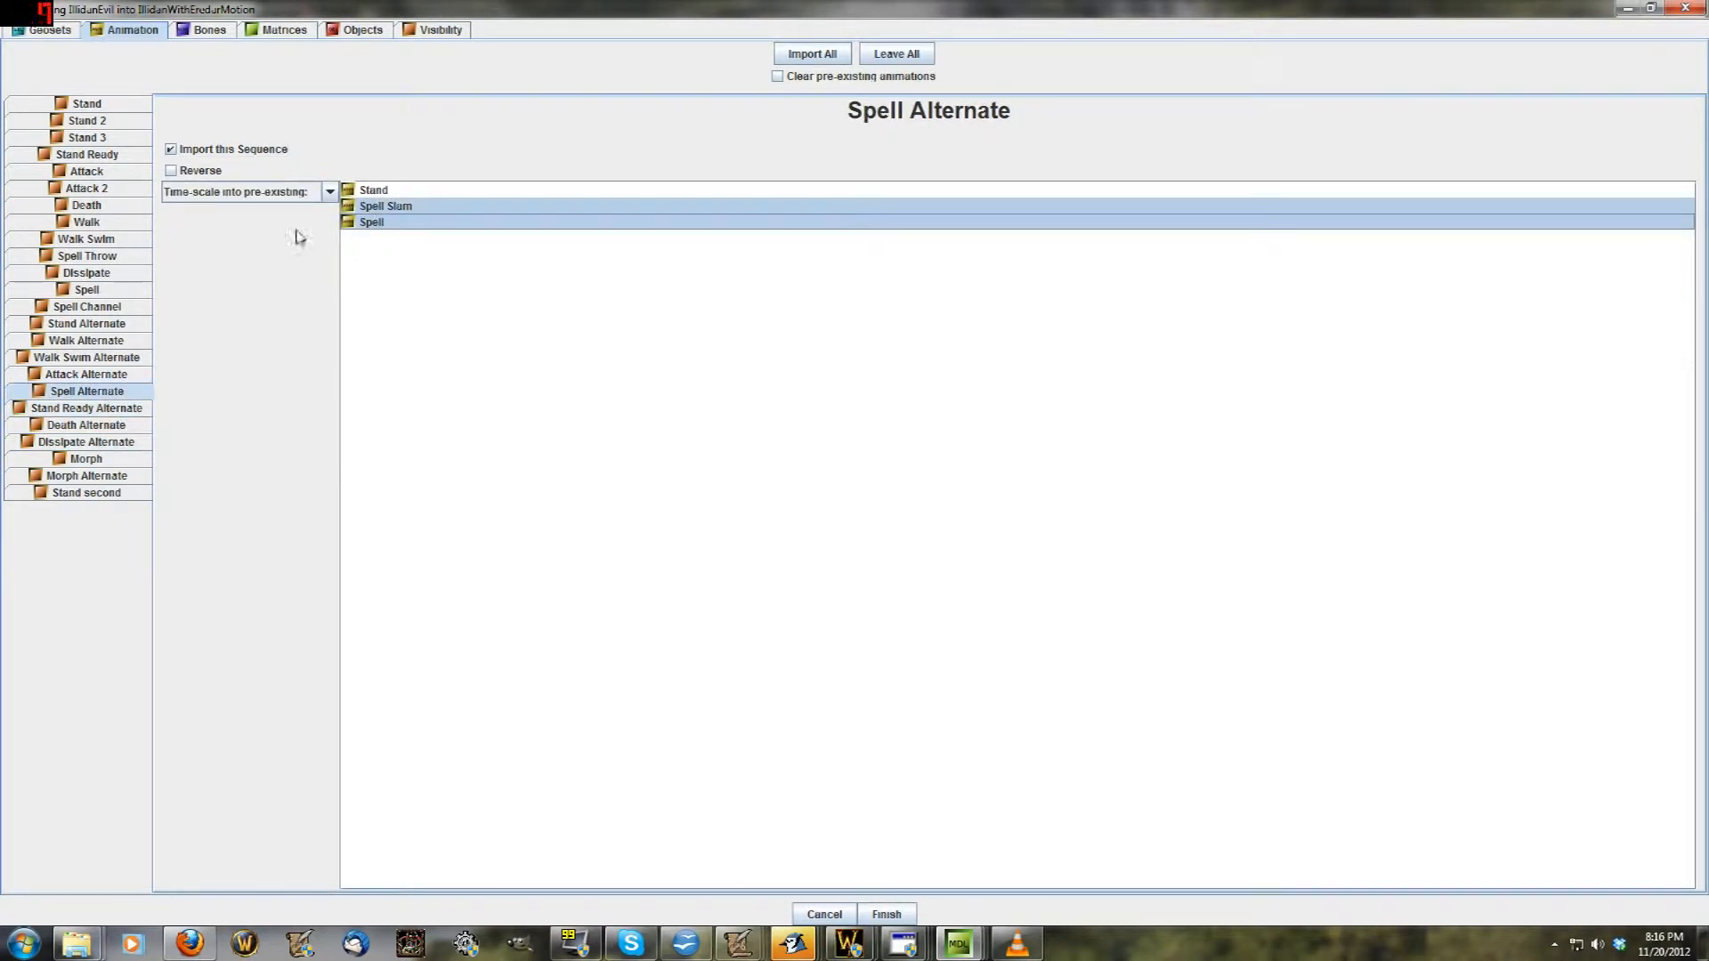
Switch to War3 Model Editor, open IllidanEvil.mdx from the MPQ Browser and bring up the Animation Controller
{"action": "left_click", "coordinate": [210, 30]}
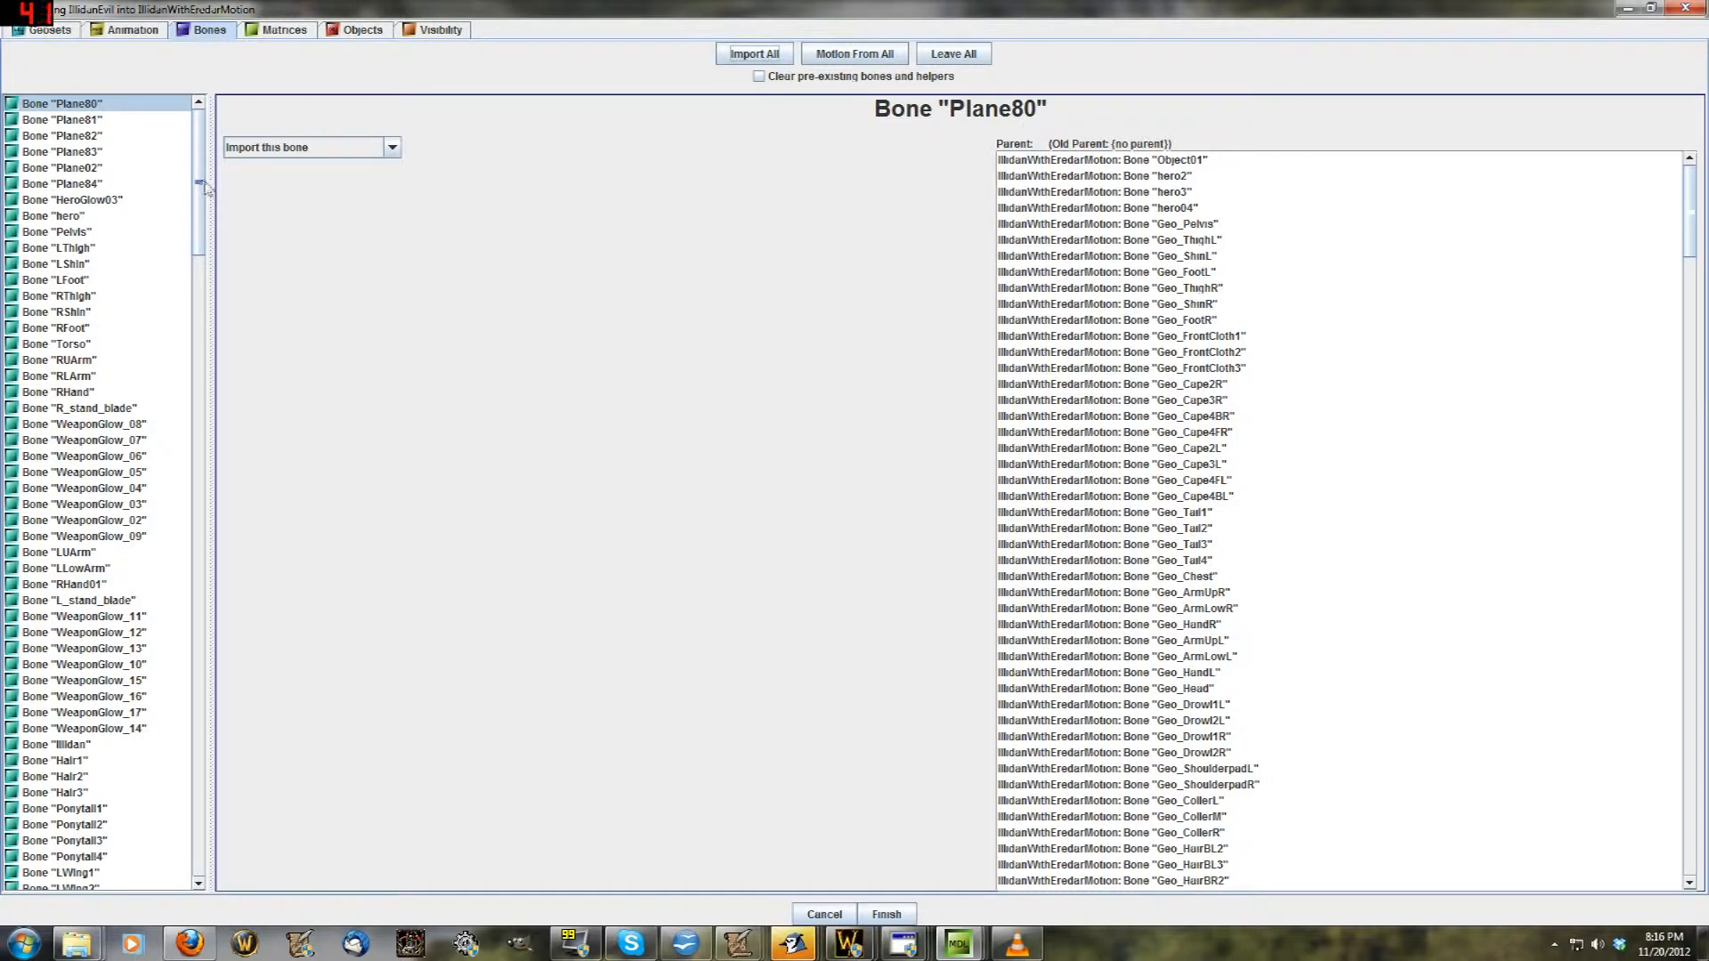
{"action": "left_click", "coordinate": [903, 944]}
{"action": "left_click", "coordinate": [717, 824]}
{"action": "left_click", "coordinate": [448, 172]}
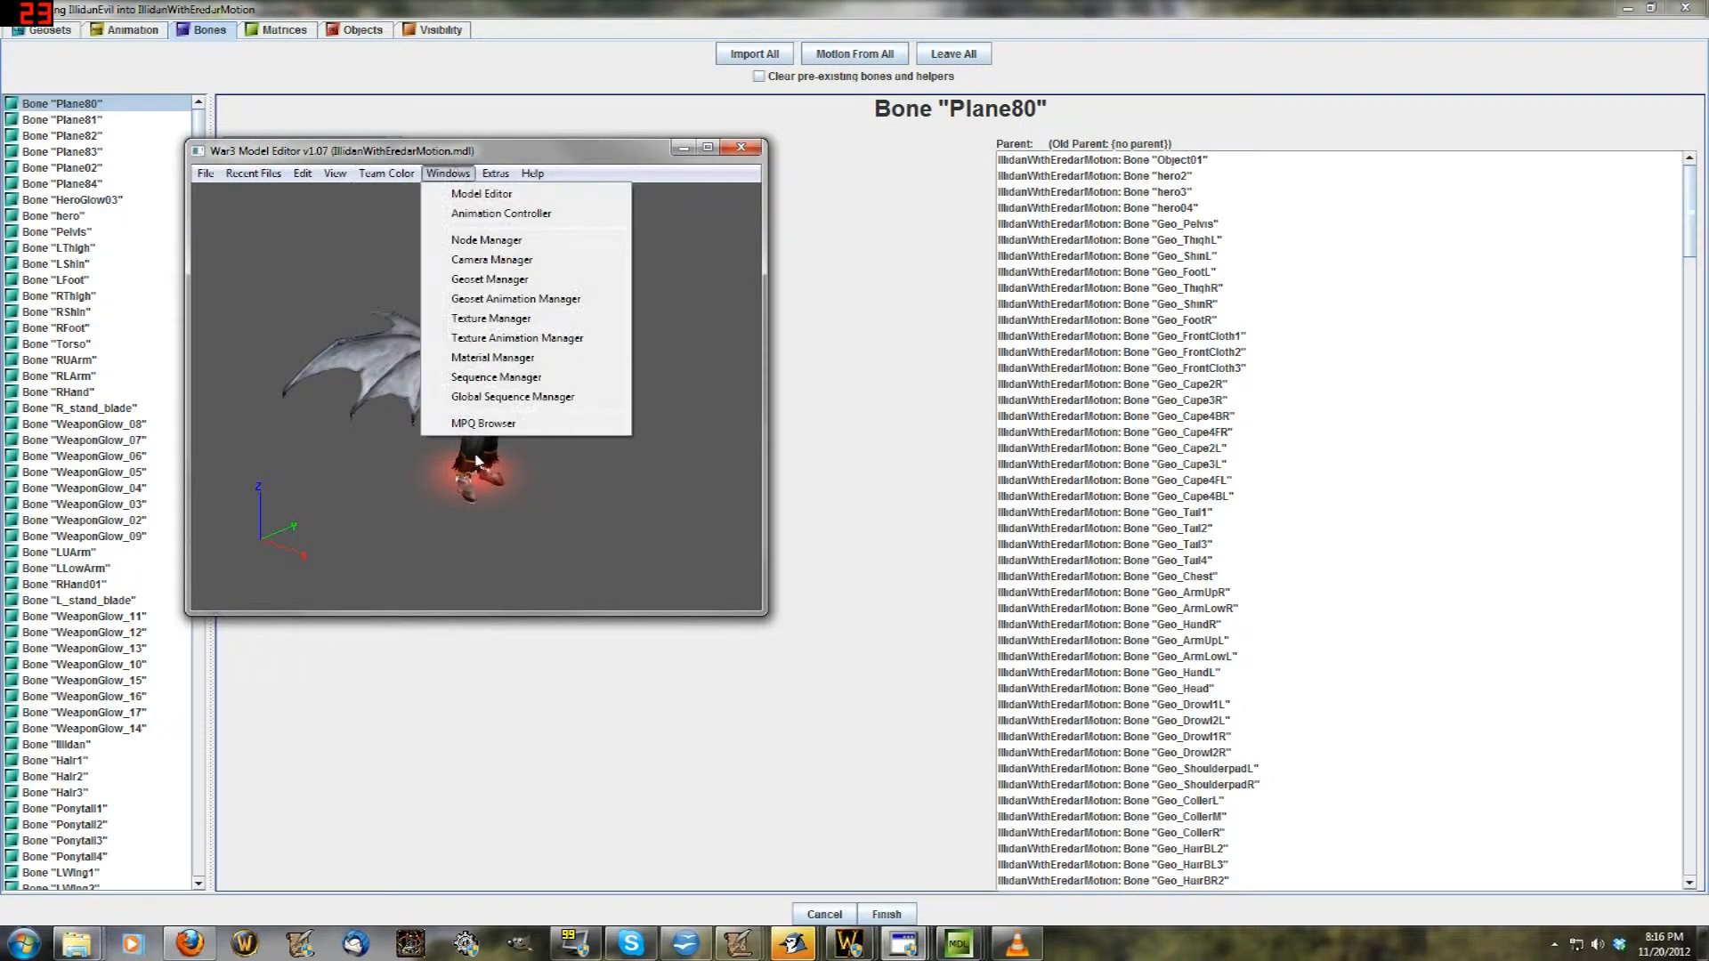
{"action": "left_click", "coordinate": [467, 427]}
{"action": "double_click", "coordinate": [951, 374]}
{"action": "left_click", "coordinate": [447, 173]}
{"action": "left_click", "coordinate": [498, 214]}
Preview IllidanEvil's Attack Alternate and Spell Alternate animations, and return to the import window in The MatrixEater
{"action": "left_click", "coordinate": [1287, 335]}
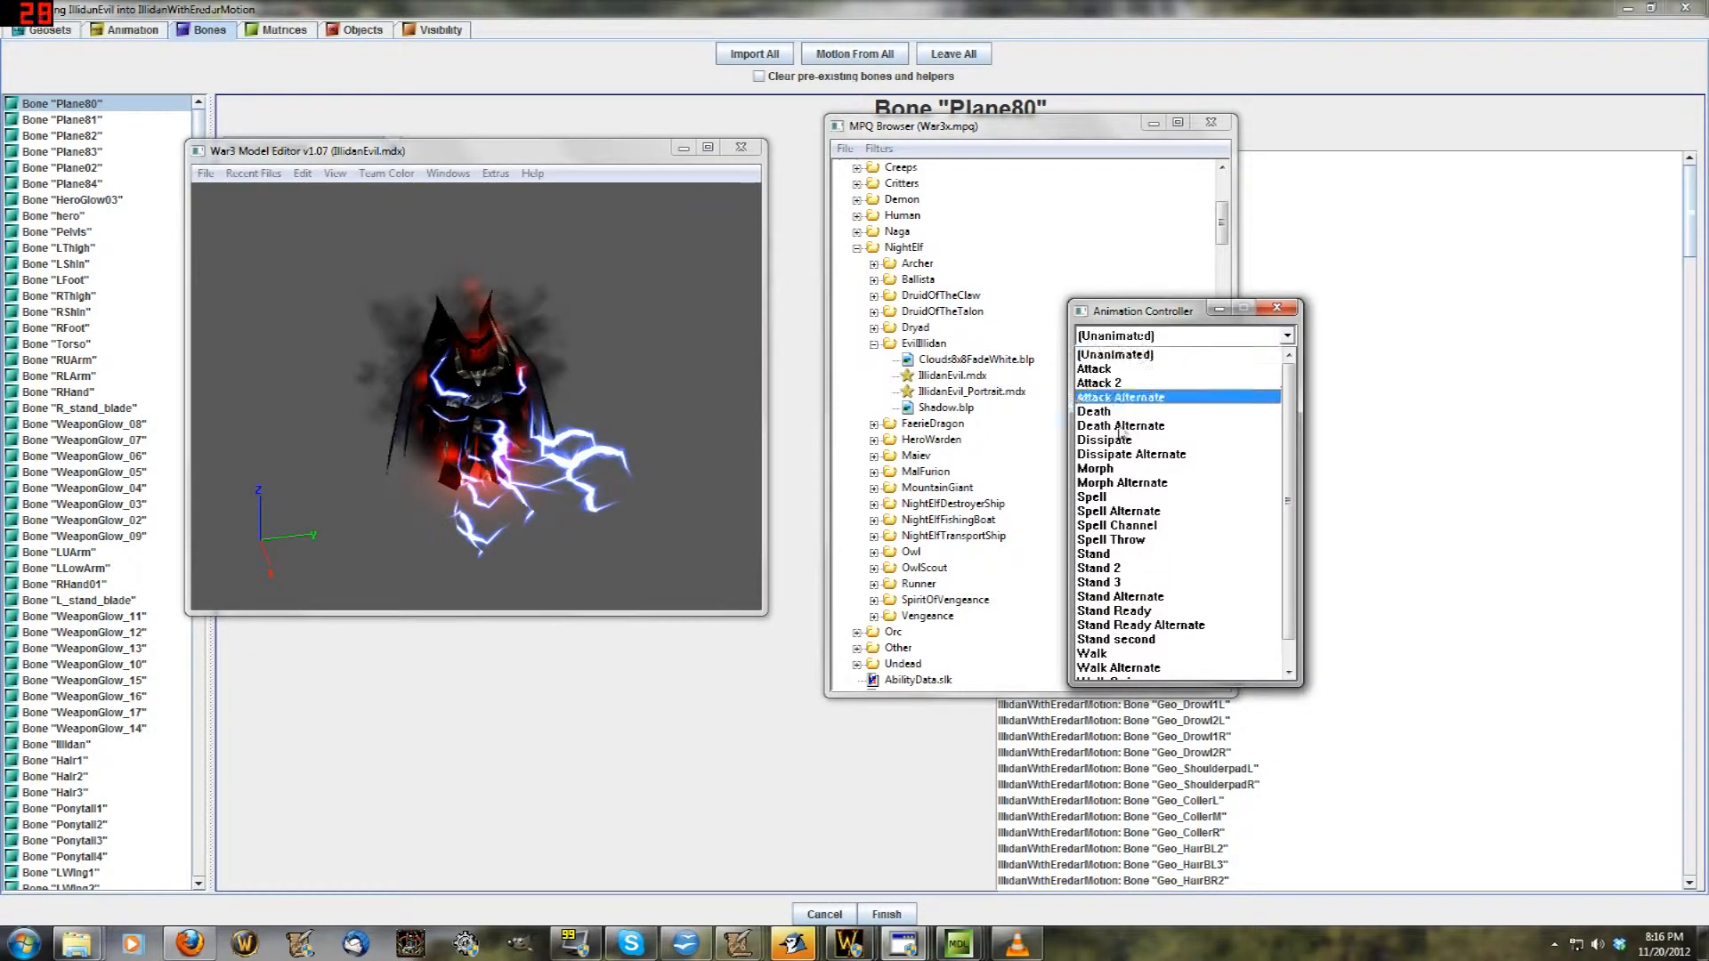
{"action": "scroll", "coordinate": [1157, 650], "scroll_direction": "up", "scroll_amount": 1}
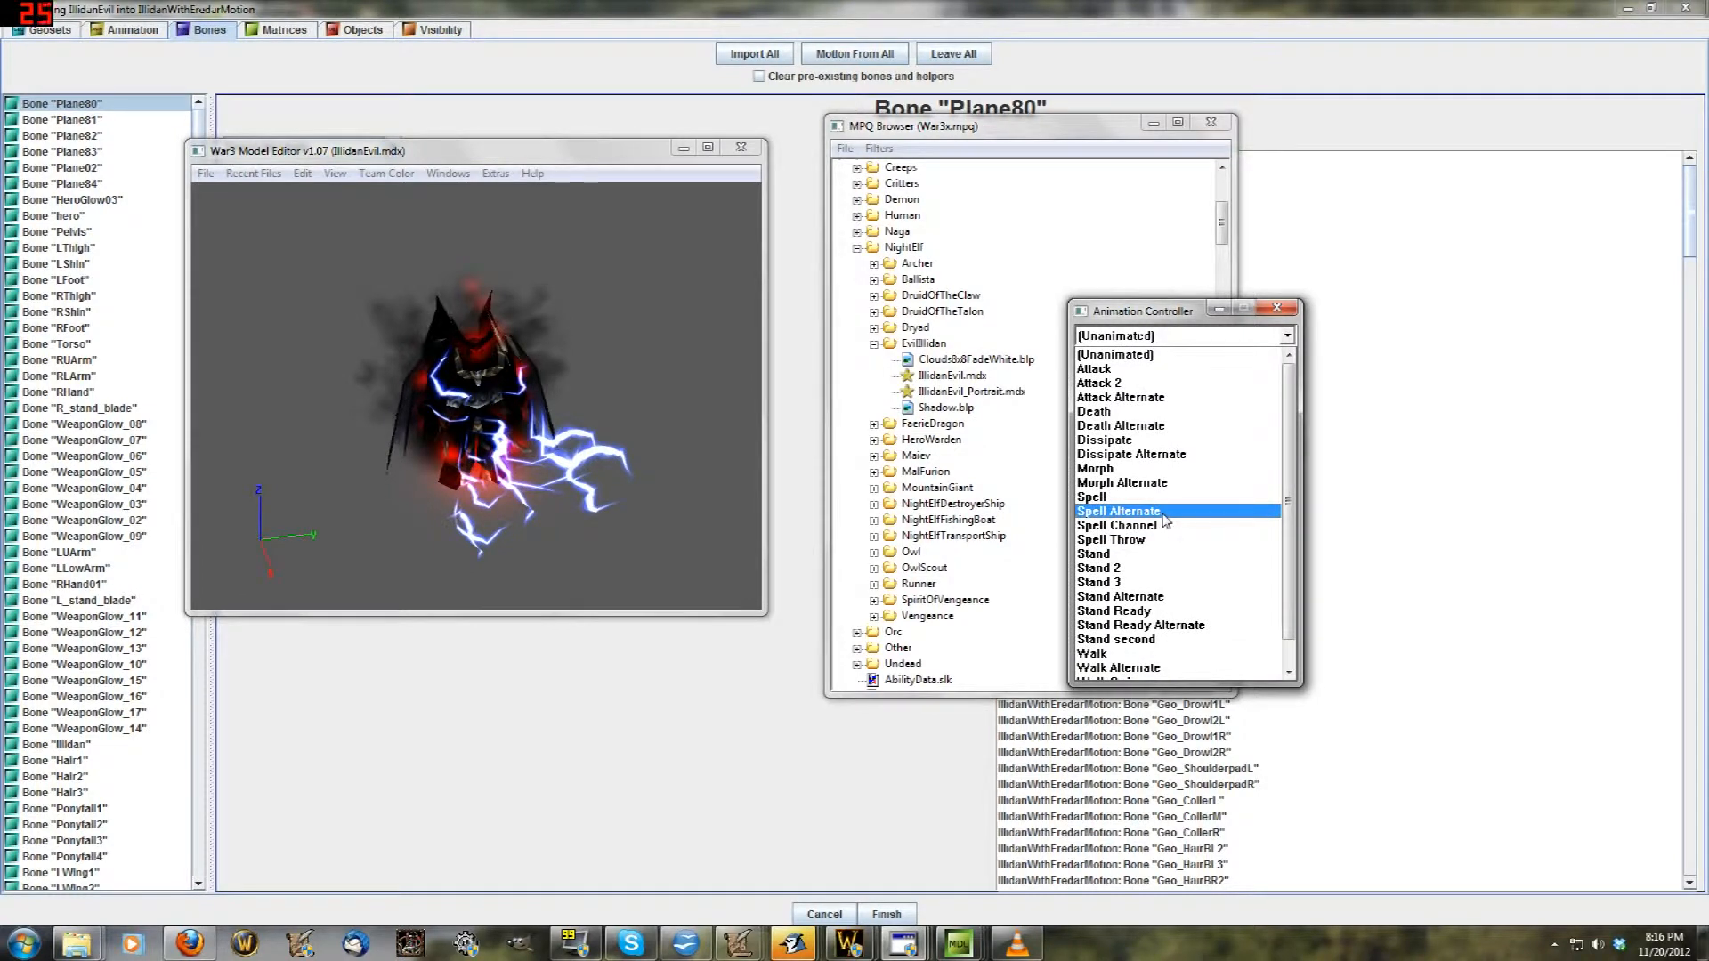
{"action": "scroll", "coordinate": [1166, 522], "scroll_direction": "down", "scroll_amount": 1}
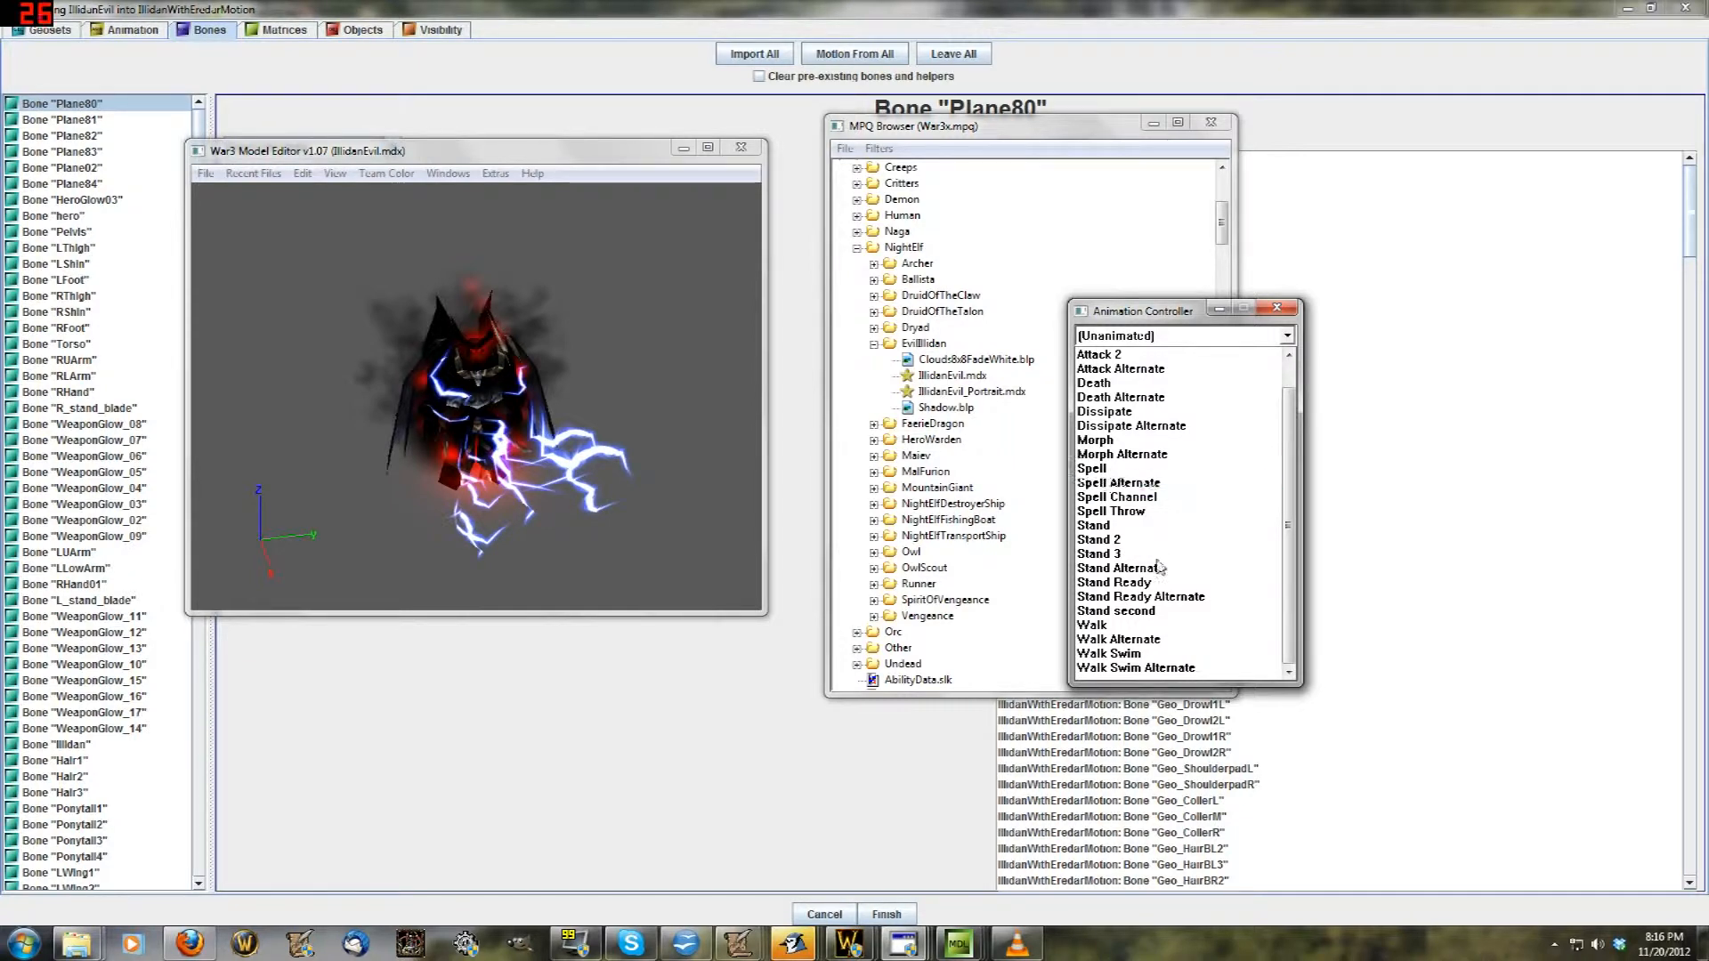
{"action": "scroll", "coordinate": [1166, 583], "scroll_direction": "up", "scroll_amount": 1}
{"action": "left_click", "coordinate": [1161, 398]}
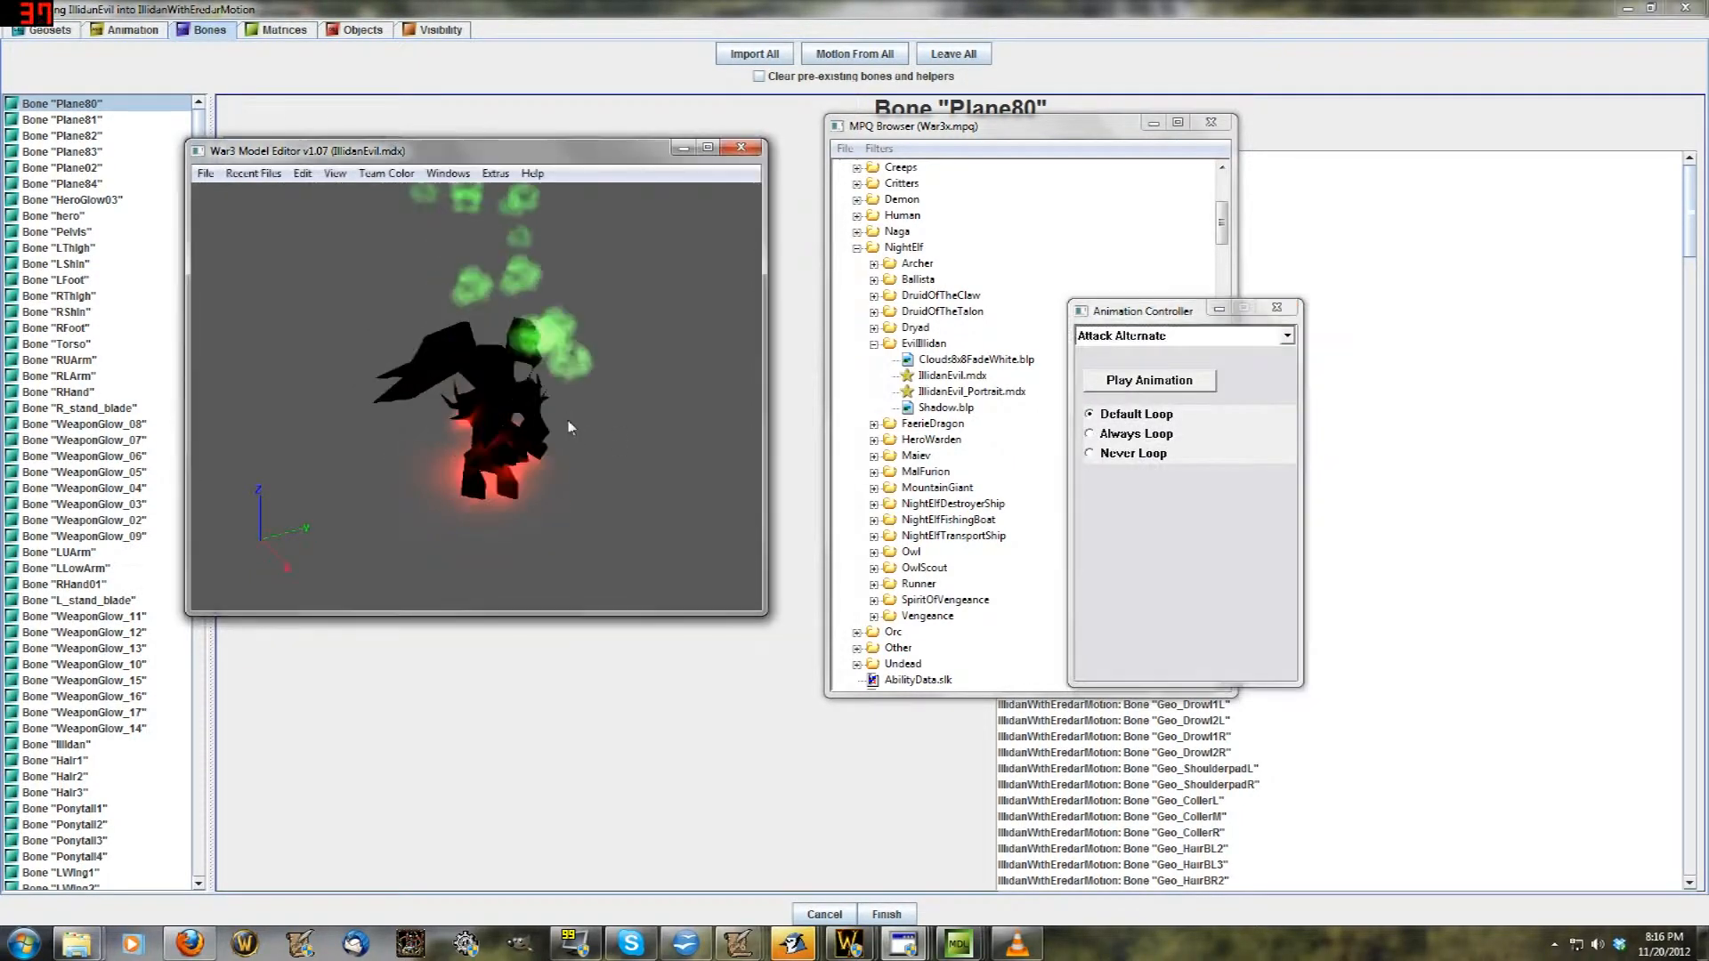
{"action": "left_click", "coordinate": [1174, 336]}
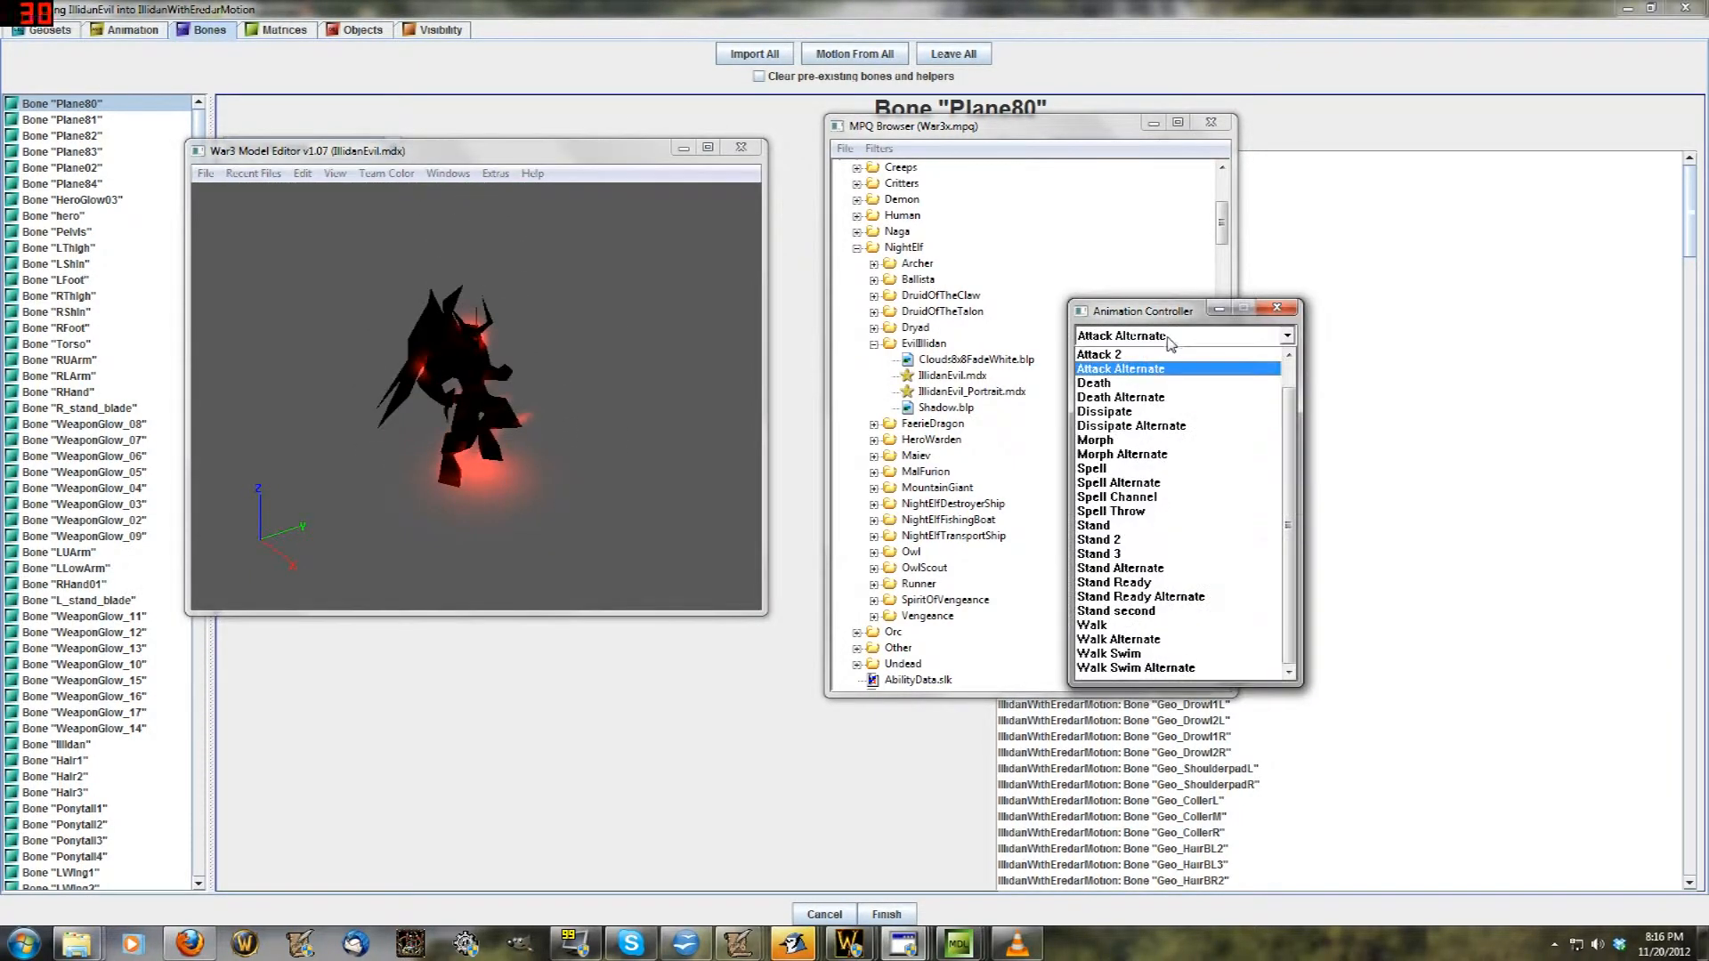
{"action": "left_click", "coordinate": [1157, 482]}
{"action": "left_click", "coordinate": [429, 73]}
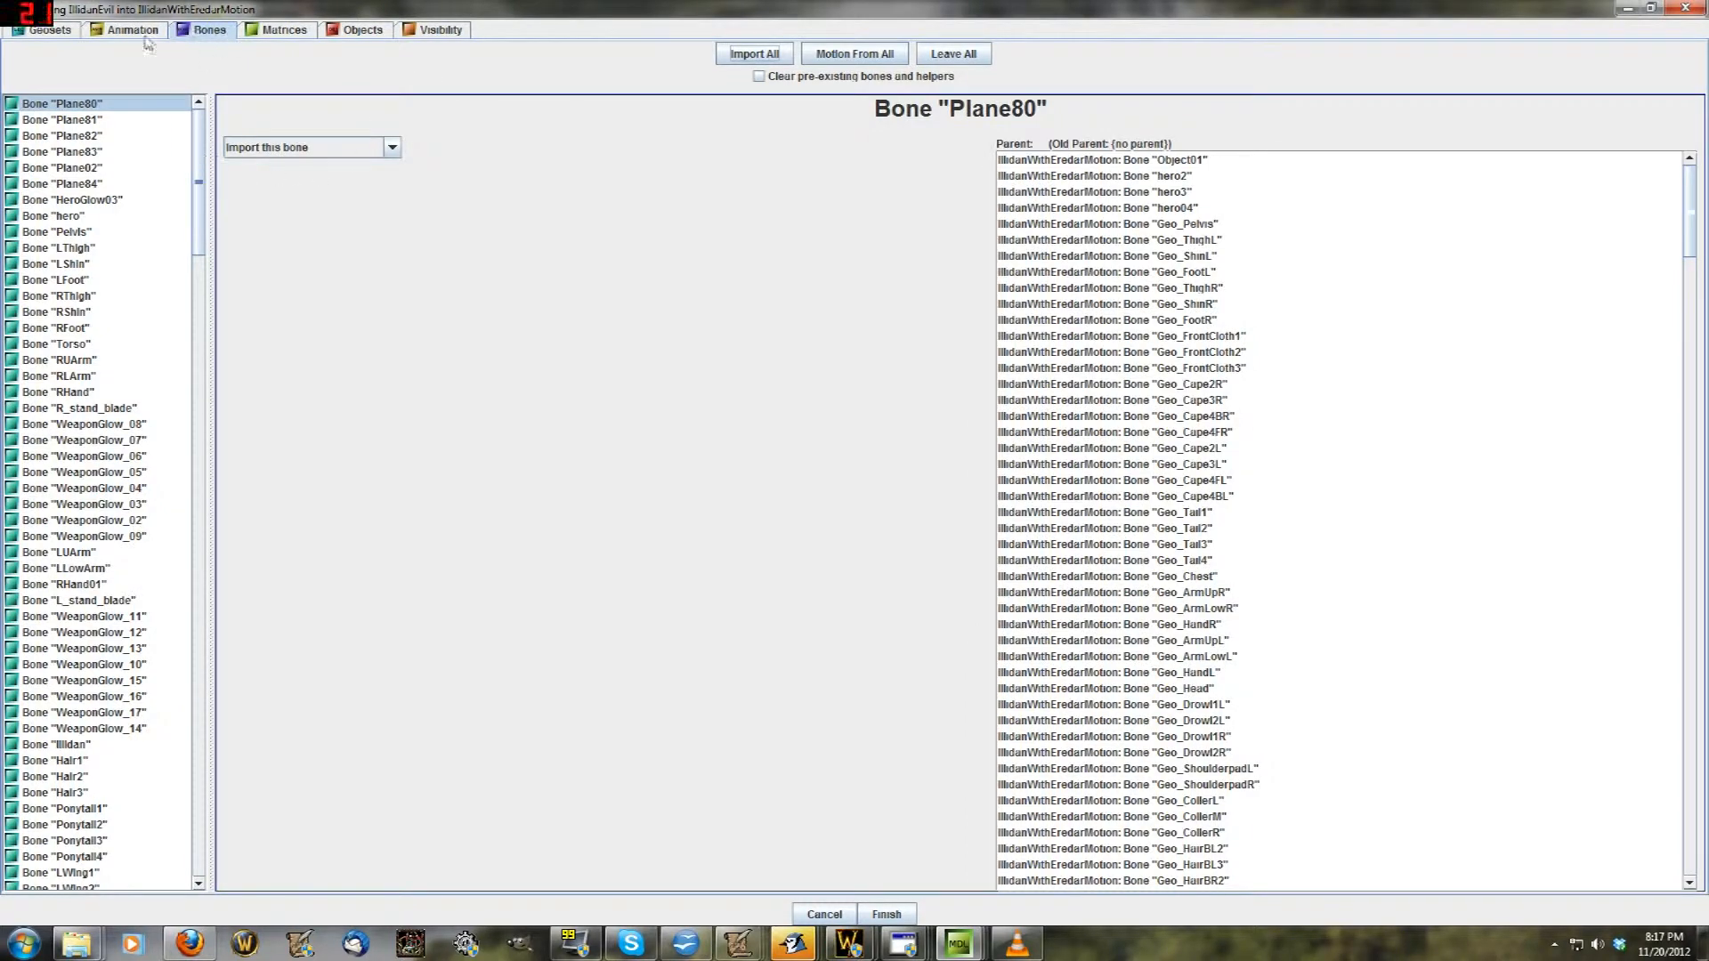
Review the Spell Alternate import settings and compare them with IllidanEvil in War3 Model Editor, viewing the model from several angles
{"action": "left_click", "coordinate": [125, 31]}
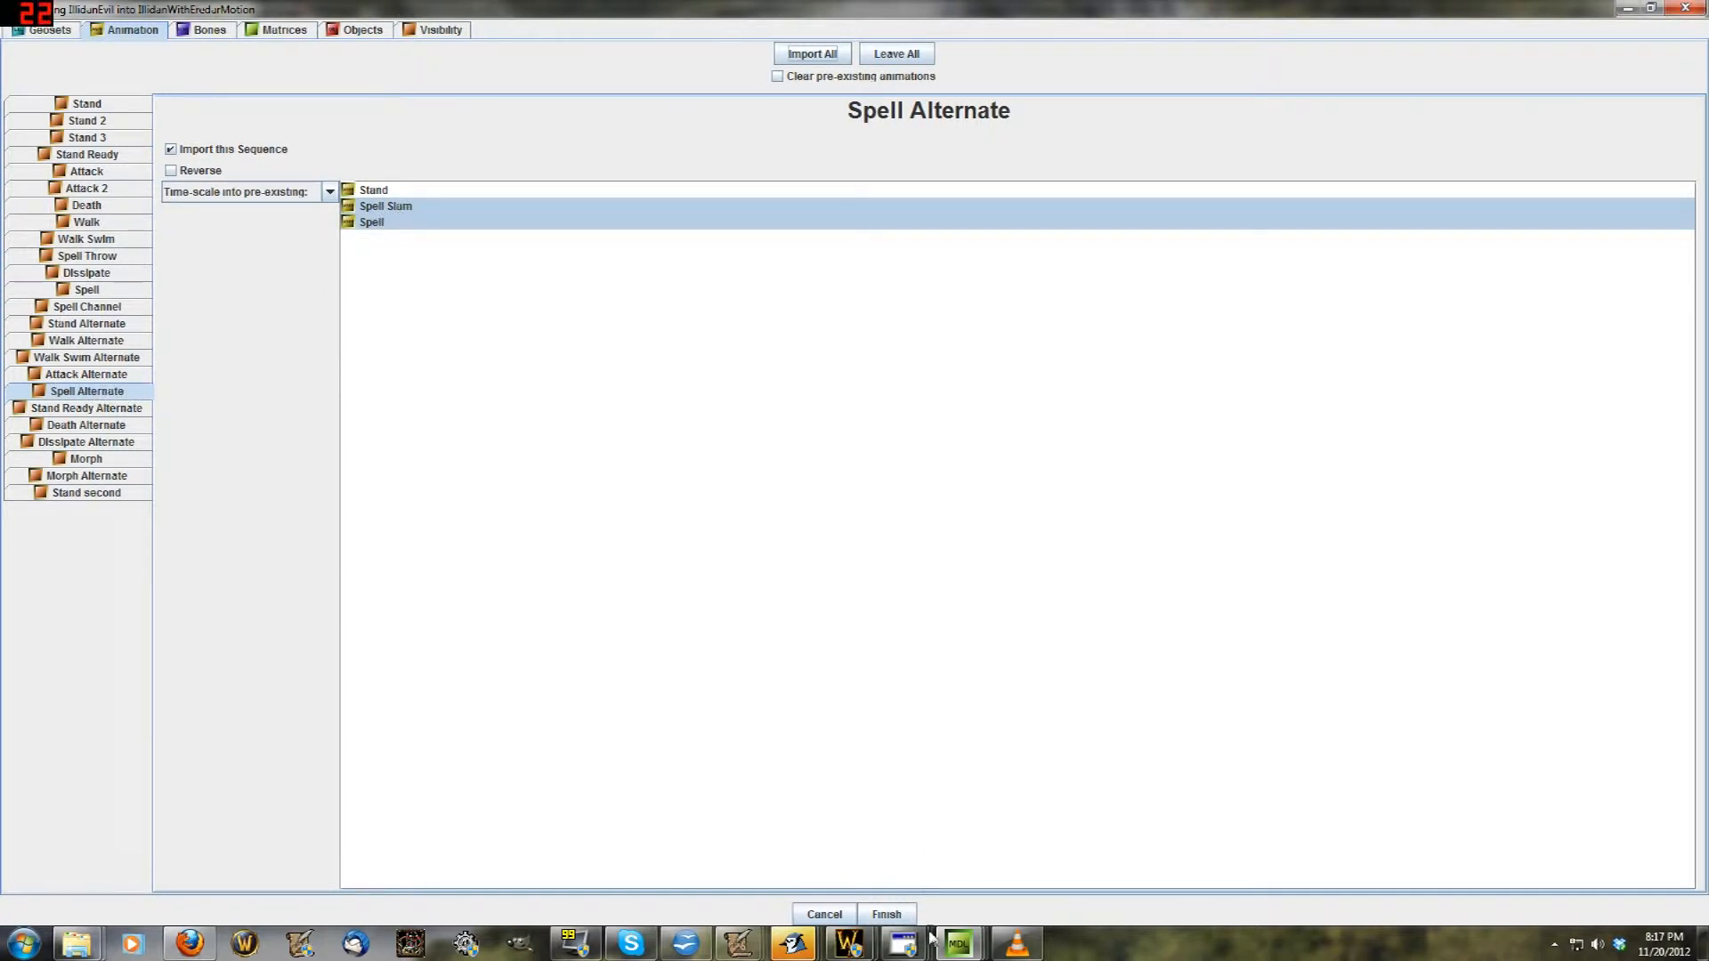
{"action": "mouse_move", "coordinate": [902, 943]}
{"action": "left_click", "coordinate": [721, 846]}
{"action": "left_click_drag", "start_coordinate": [631, 595], "coordinate": [558, 513]}
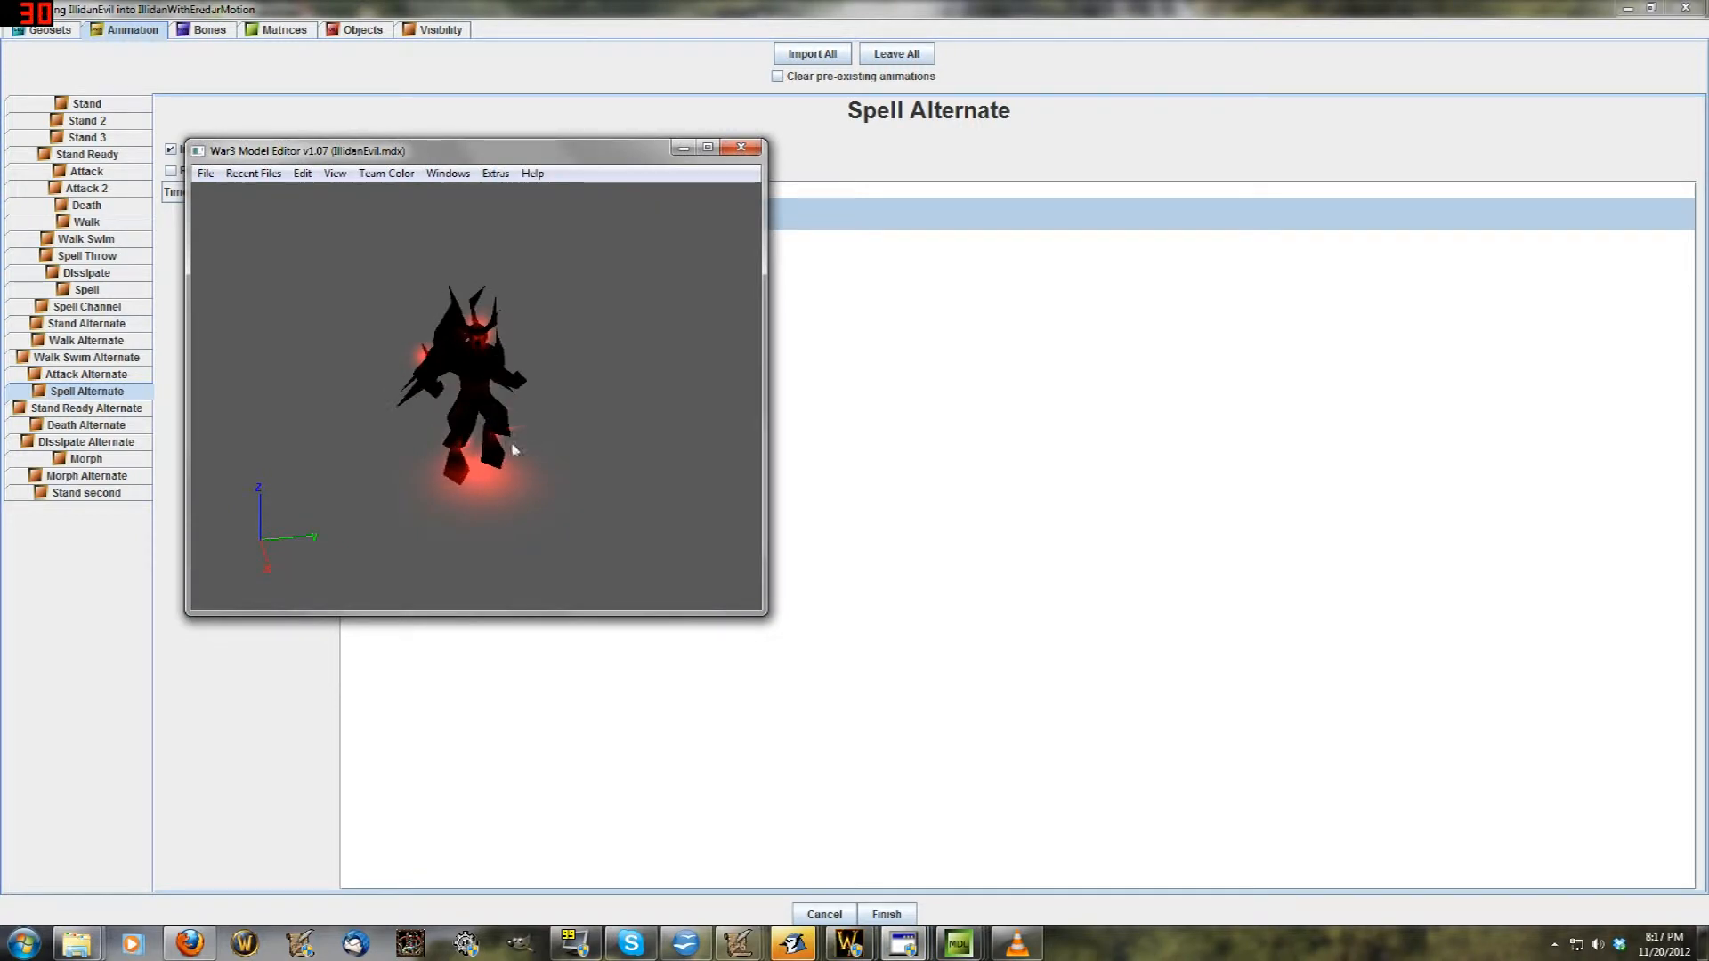
{"action": "left_click_drag", "start_coordinate": [441, 399], "coordinate": [471, 387]}
{"action": "left_click", "coordinate": [361, 648]}
Examine the import settings and parents of the IllidanEvil bones, including arm01 Alternate and its neighbours
{"action": "left_click", "coordinate": [207, 32]}
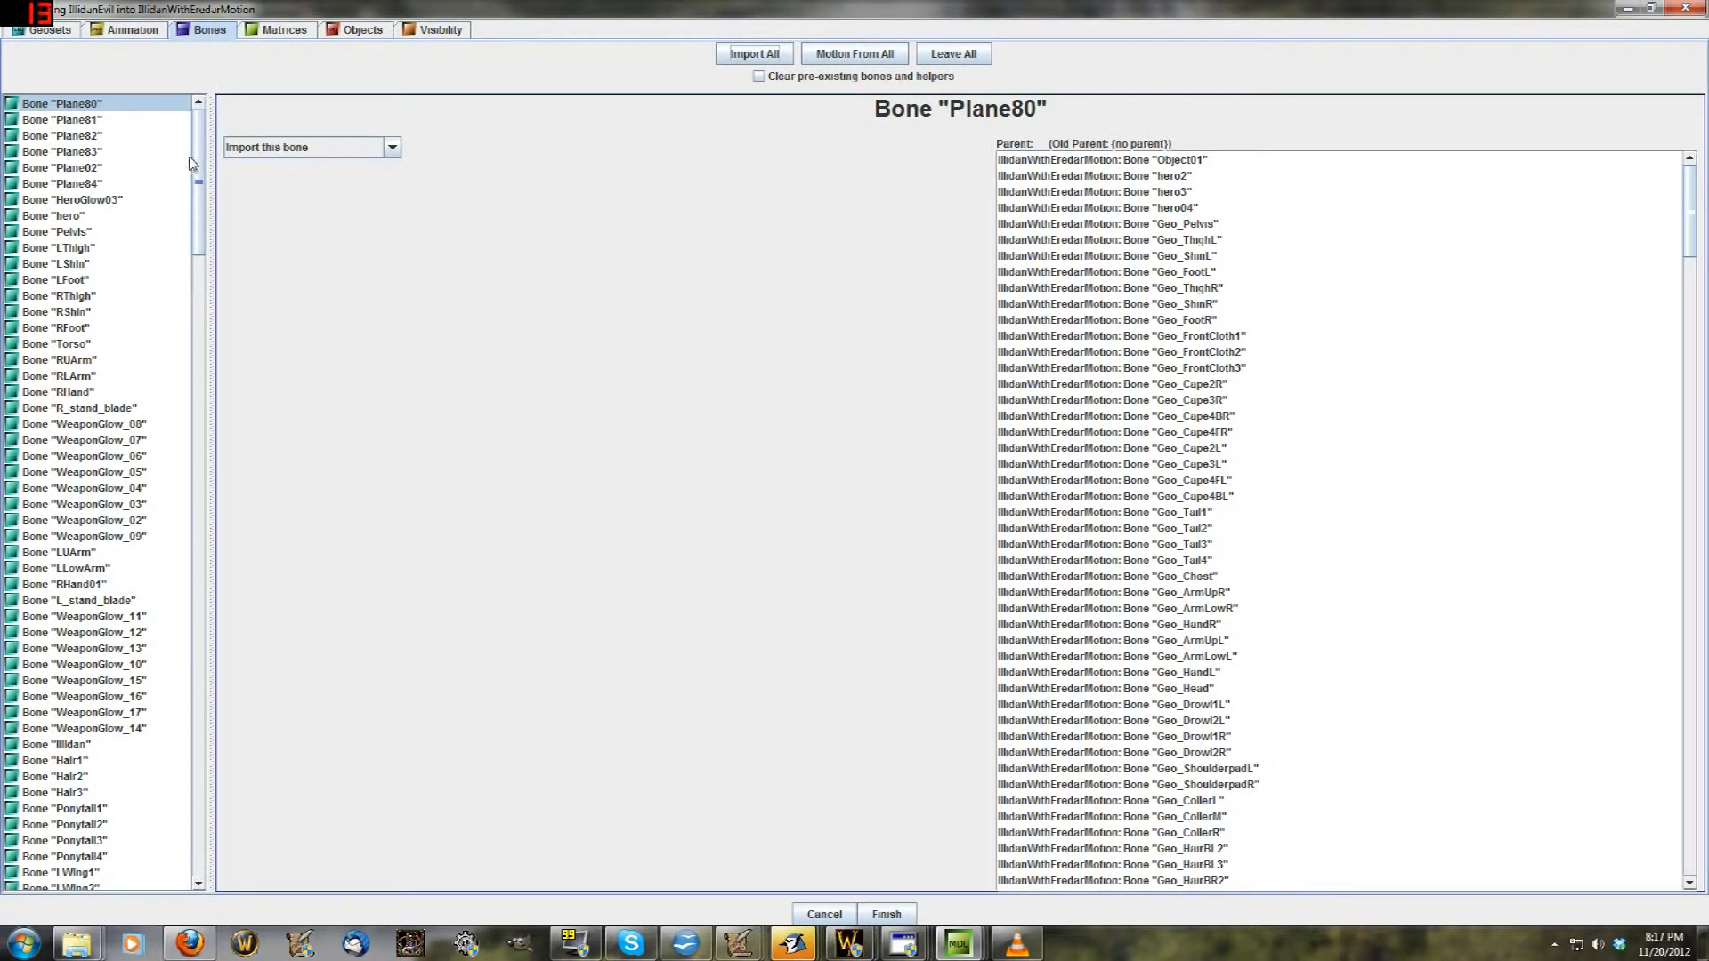
{"action": "left_click_drag", "start_coordinate": [198, 156], "coordinate": [200, 416]}
{"action": "left_click", "coordinate": [129, 246]}
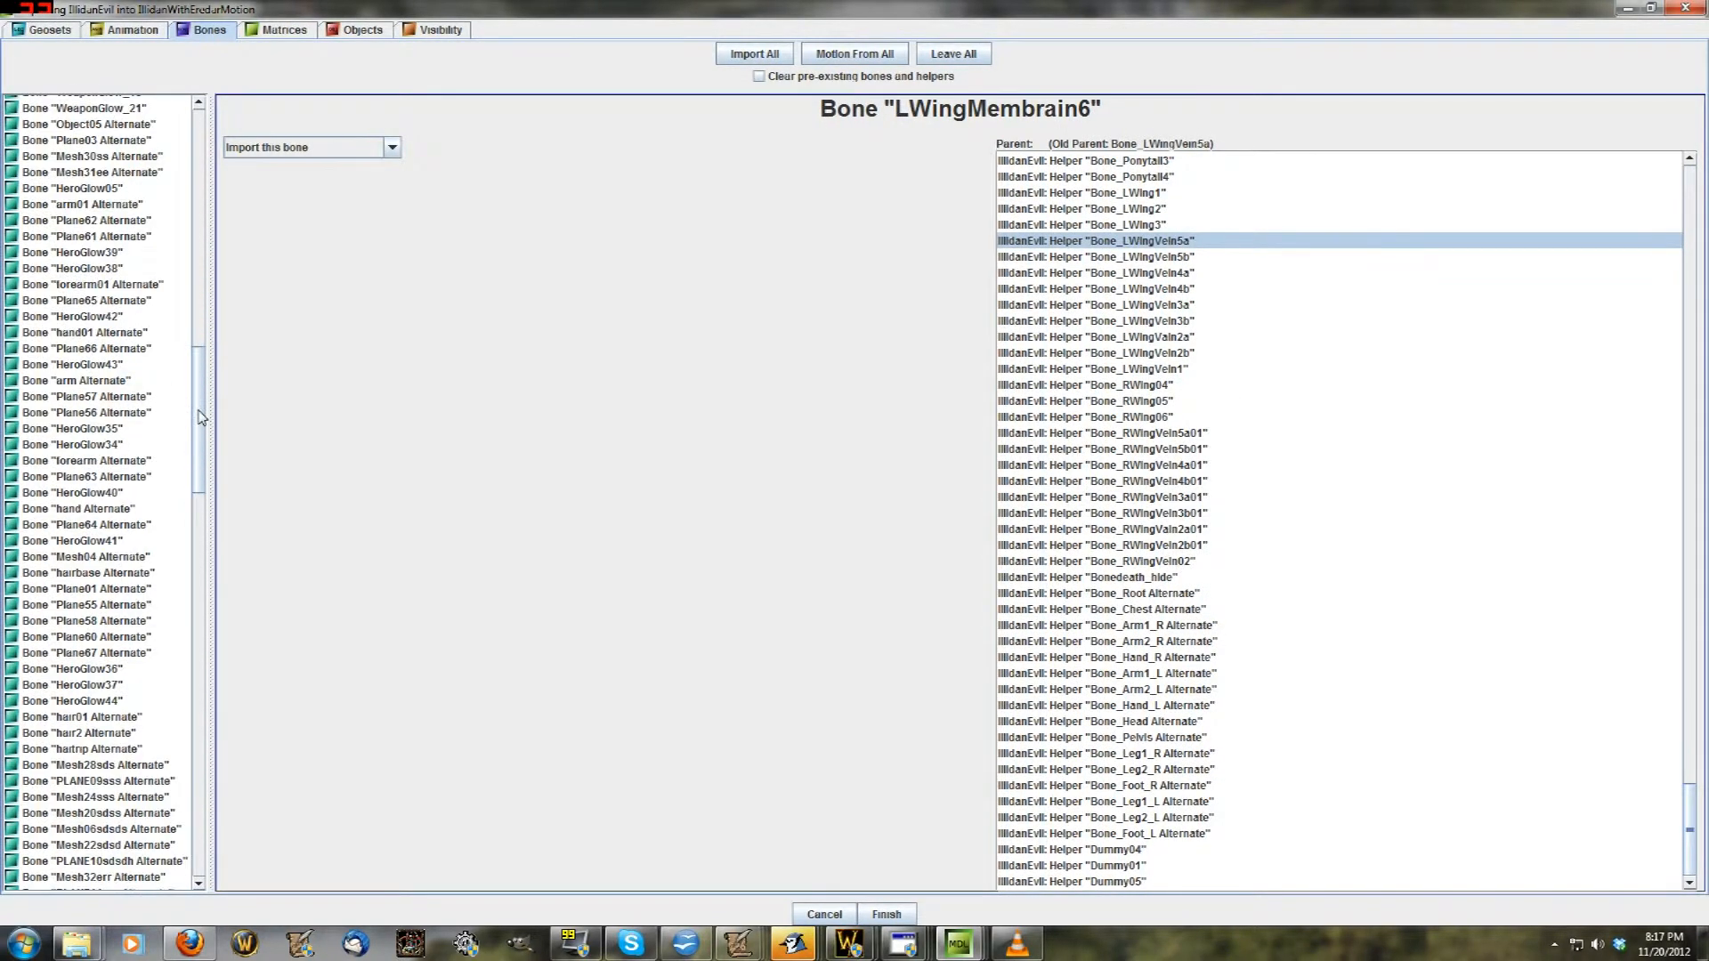
{"action": "left_click", "coordinate": [127, 300]}
{"action": "left_click", "coordinate": [129, 187]}
{"action": "left_click", "coordinate": [133, 204]}
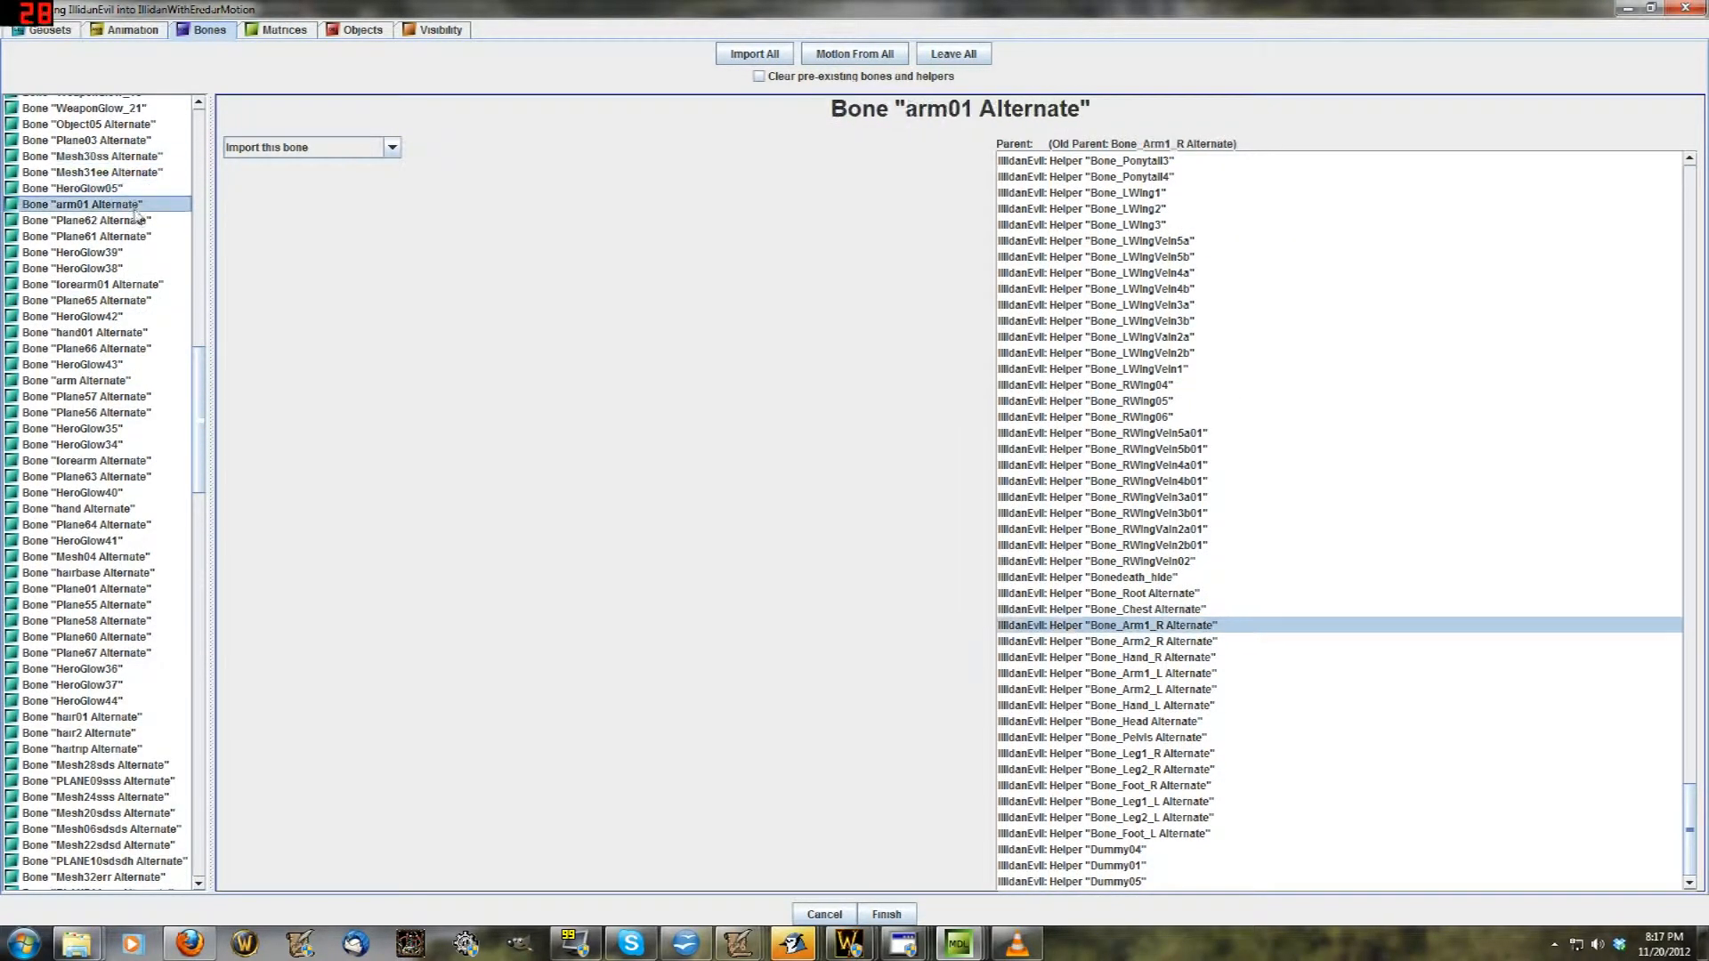
{"action": "scroll", "coordinate": [157, 303], "scroll_direction": "up", "scroll_amount": 2}
{"action": "left_click_drag", "start_coordinate": [197, 347], "coordinate": [156, 431]}
Examine the parents of the Plane bones near the end of the bone list, from Plane91 through Plane103
{"action": "scroll", "coordinate": [152, 431], "scroll_direction": "down", "scroll_amount": 12}
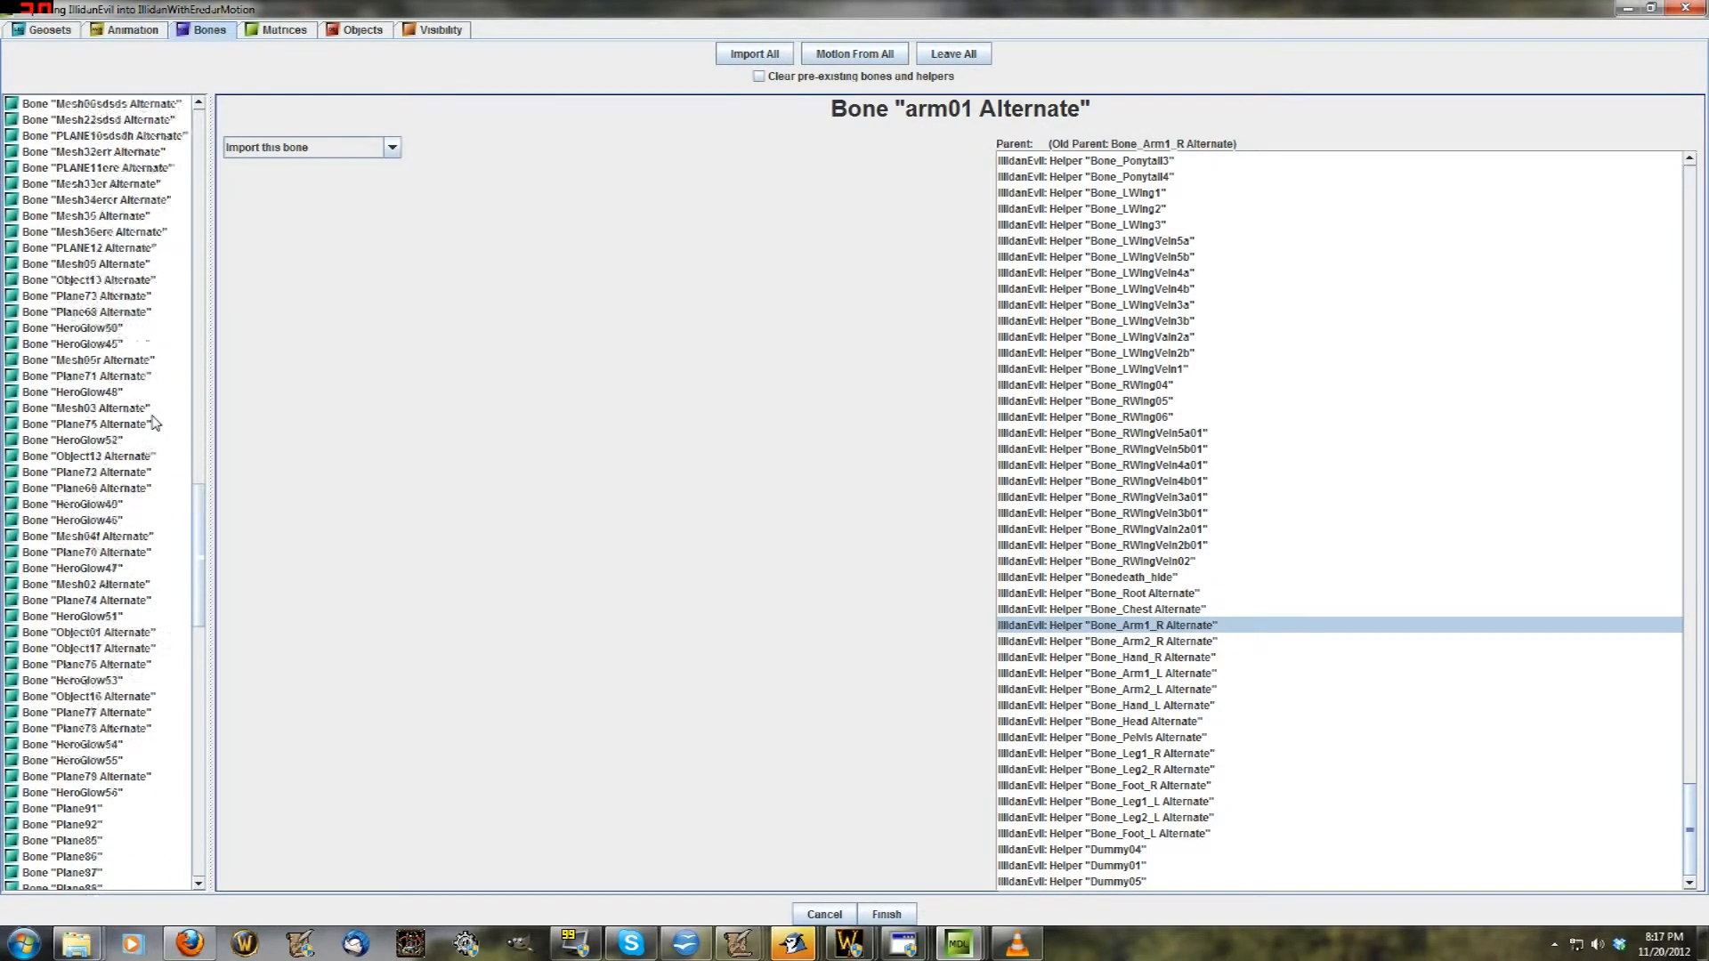
{"action": "scroll", "coordinate": [156, 425], "scroll_direction": "down", "scroll_amount": 4}
{"action": "left_click", "coordinate": [143, 376]}
{"action": "left_click", "coordinate": [145, 392]}
{"action": "left_click", "coordinate": [147, 426]}
{"action": "left_click", "coordinate": [152, 472]}
{"action": "left_click", "coordinate": [160, 536]}
{"action": "left_click", "coordinate": [160, 568]}
{"action": "left_click", "coordinate": [157, 632]}
{"action": "left_click", "coordinate": [122, 407]}
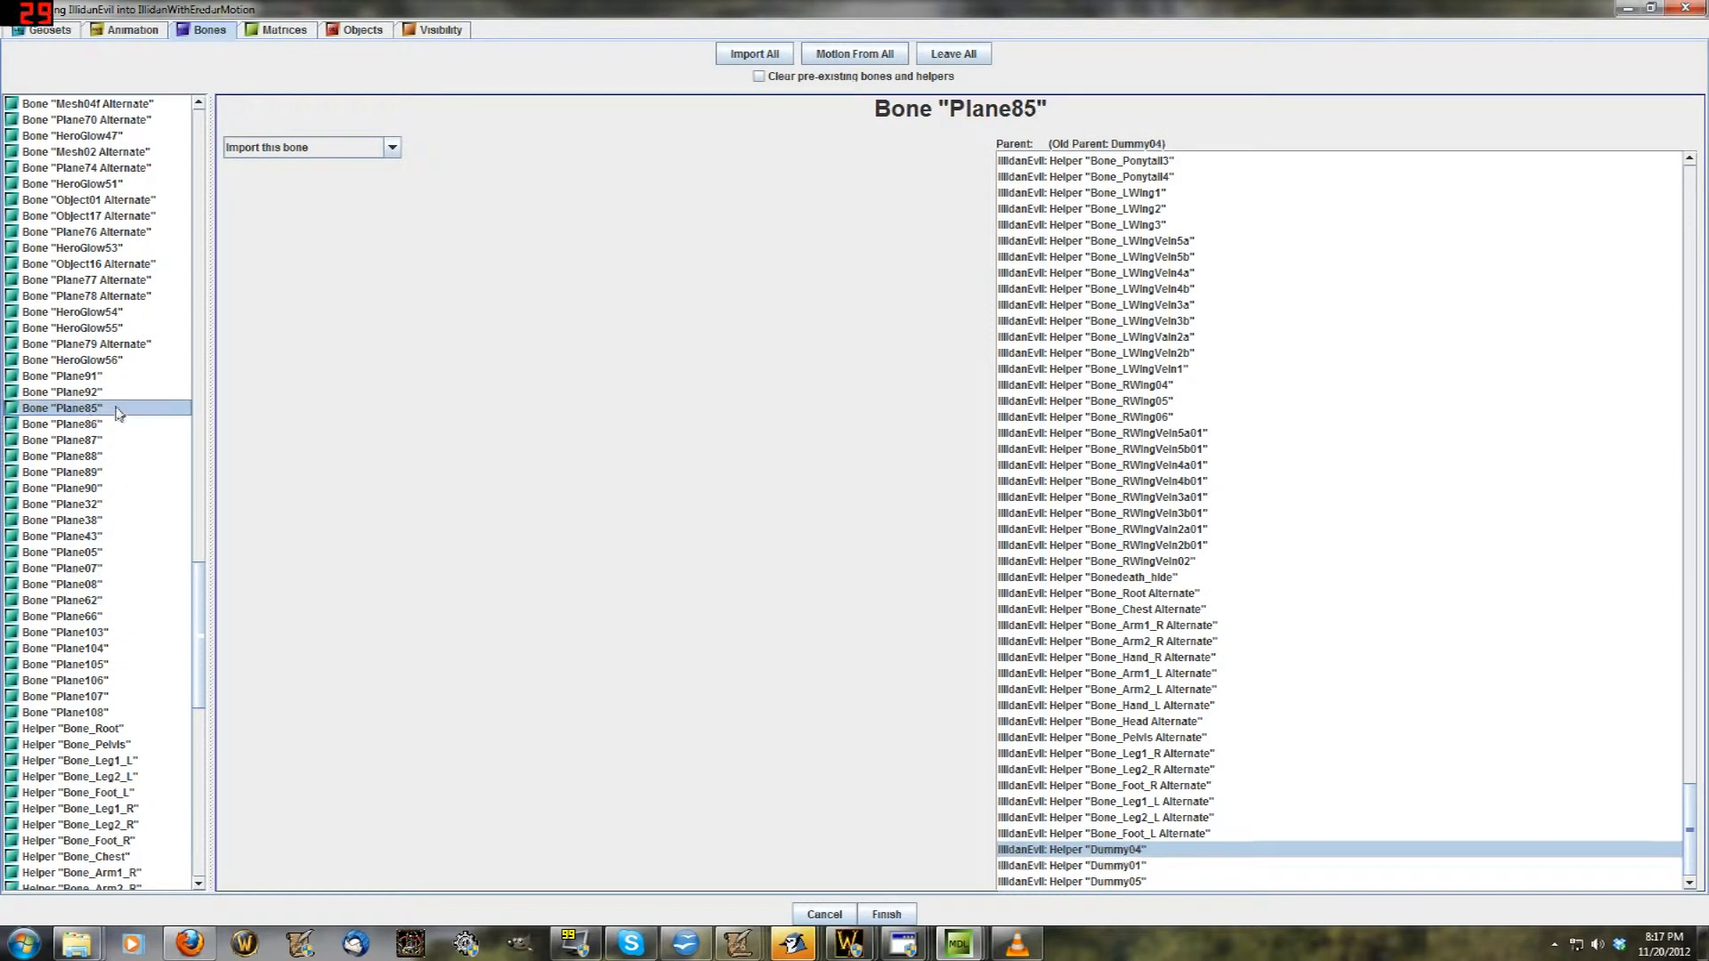
{"action": "left_click", "coordinate": [121, 393]}
{"action": "scroll", "coordinate": [144, 489], "scroll_direction": "up", "scroll_amount": 1}
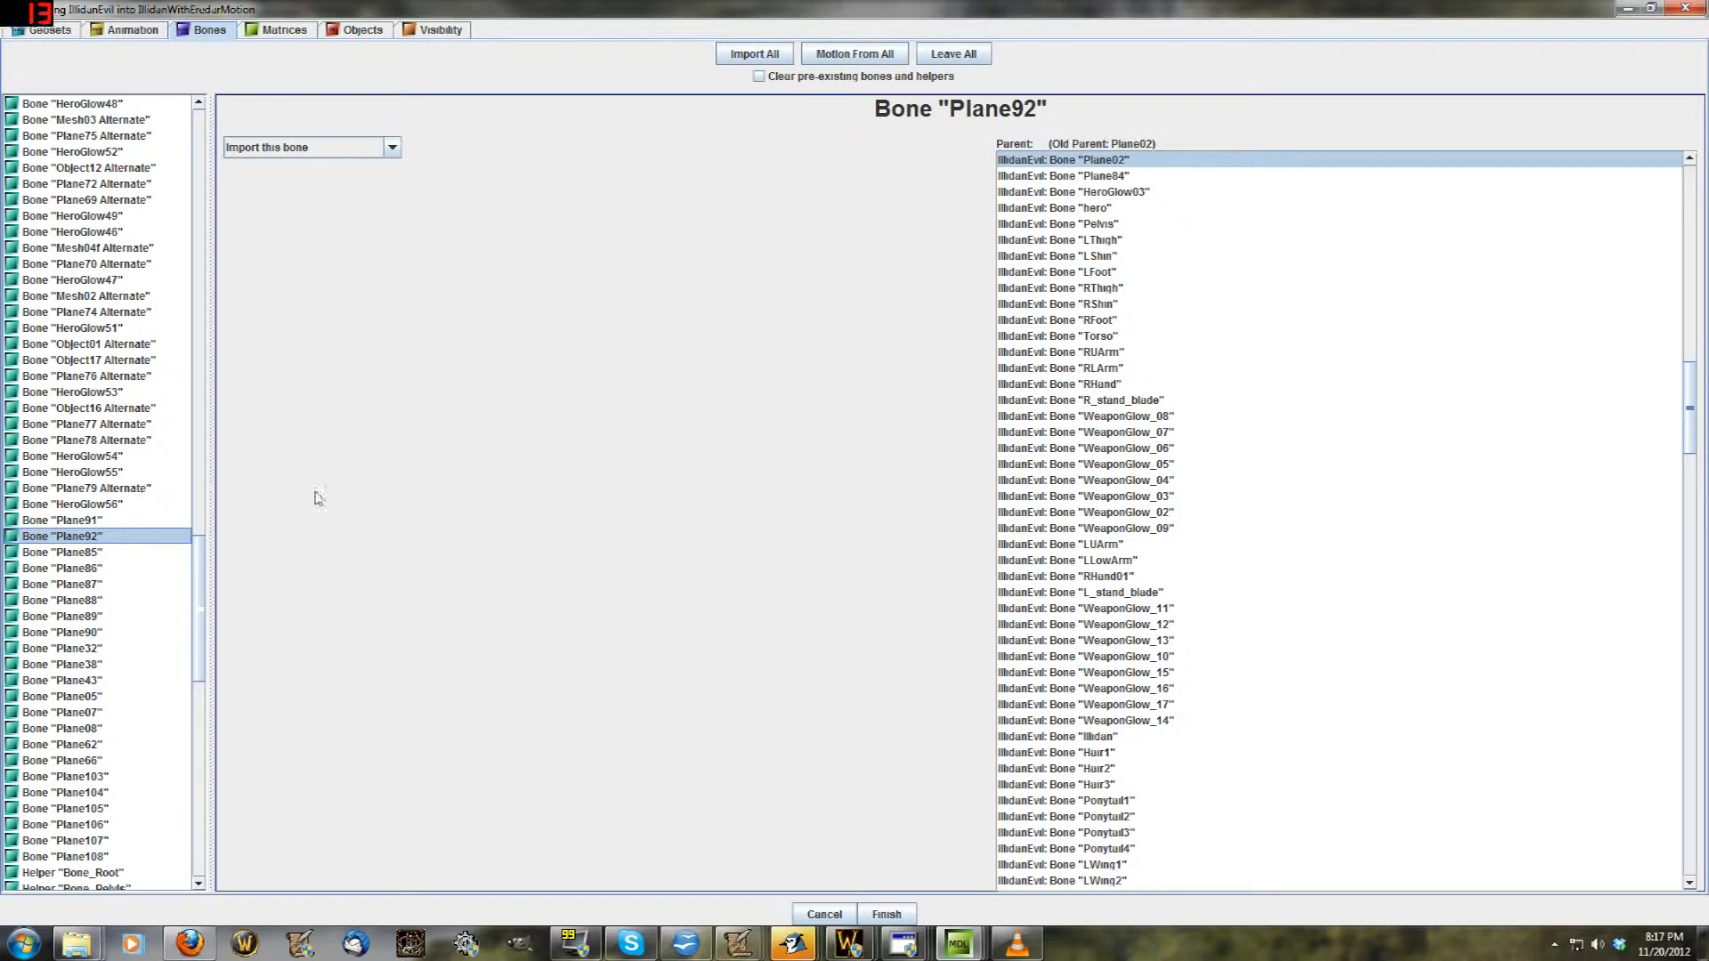
Examine the parents of the IllidanEvil Alternate bones from Plane79 Alternate back to Mesh04f Alternate, including Object01 Alternate
{"action": "left_click", "coordinate": [122, 505]}
{"action": "left_click", "coordinate": [127, 492]}
{"action": "scroll", "coordinate": [149, 487], "scroll_direction": "up", "scroll_amount": 1}
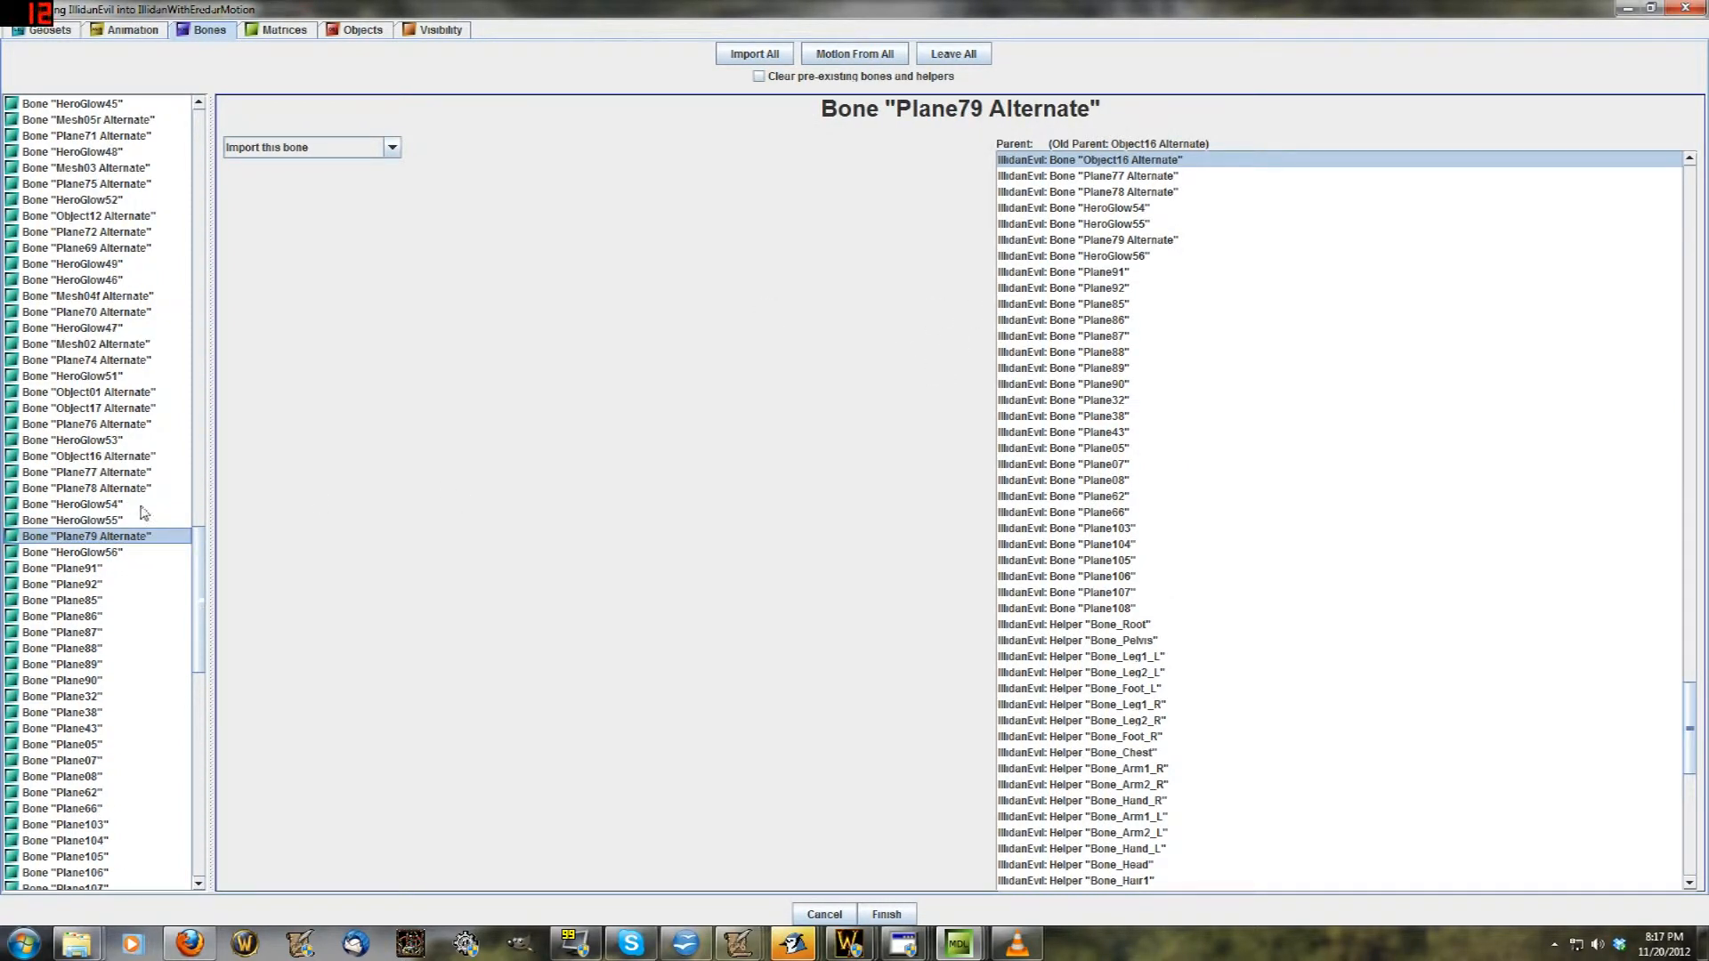
{"action": "scroll", "coordinate": [140, 520], "scroll_direction": "up", "scroll_amount": 2}
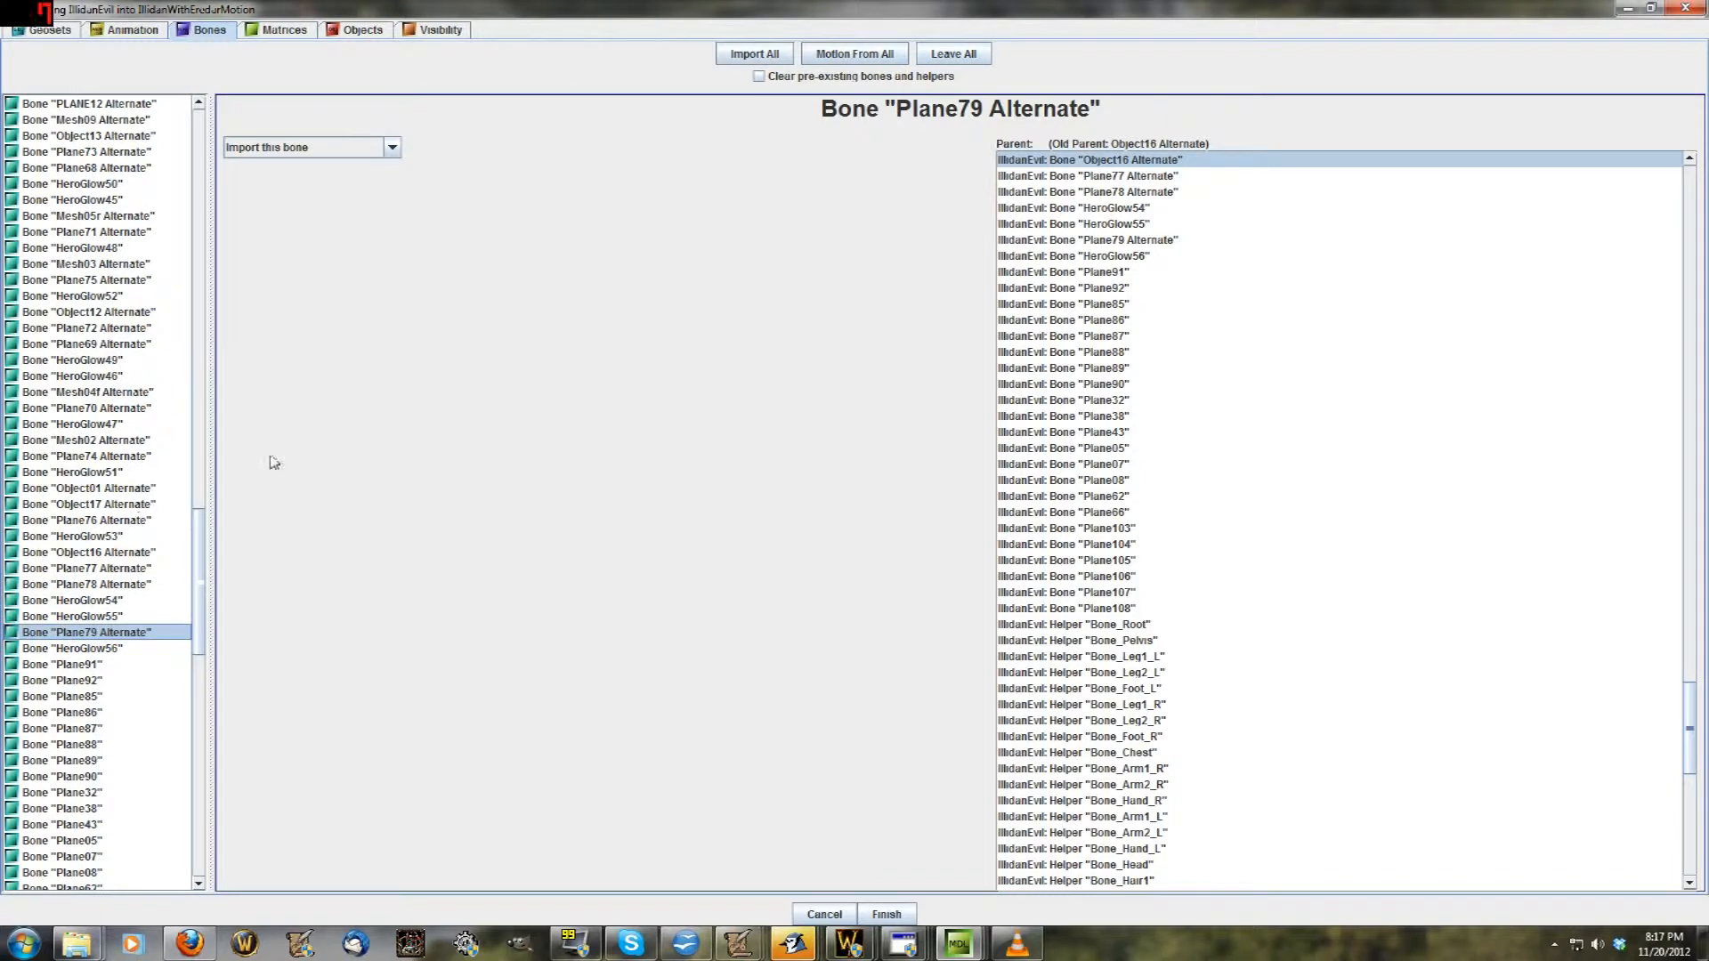
{"action": "left_click", "coordinate": [148, 504]}
{"action": "left_click", "coordinate": [149, 520]}
{"action": "left_click", "coordinate": [149, 504]}
{"action": "left_click", "coordinate": [151, 491]}
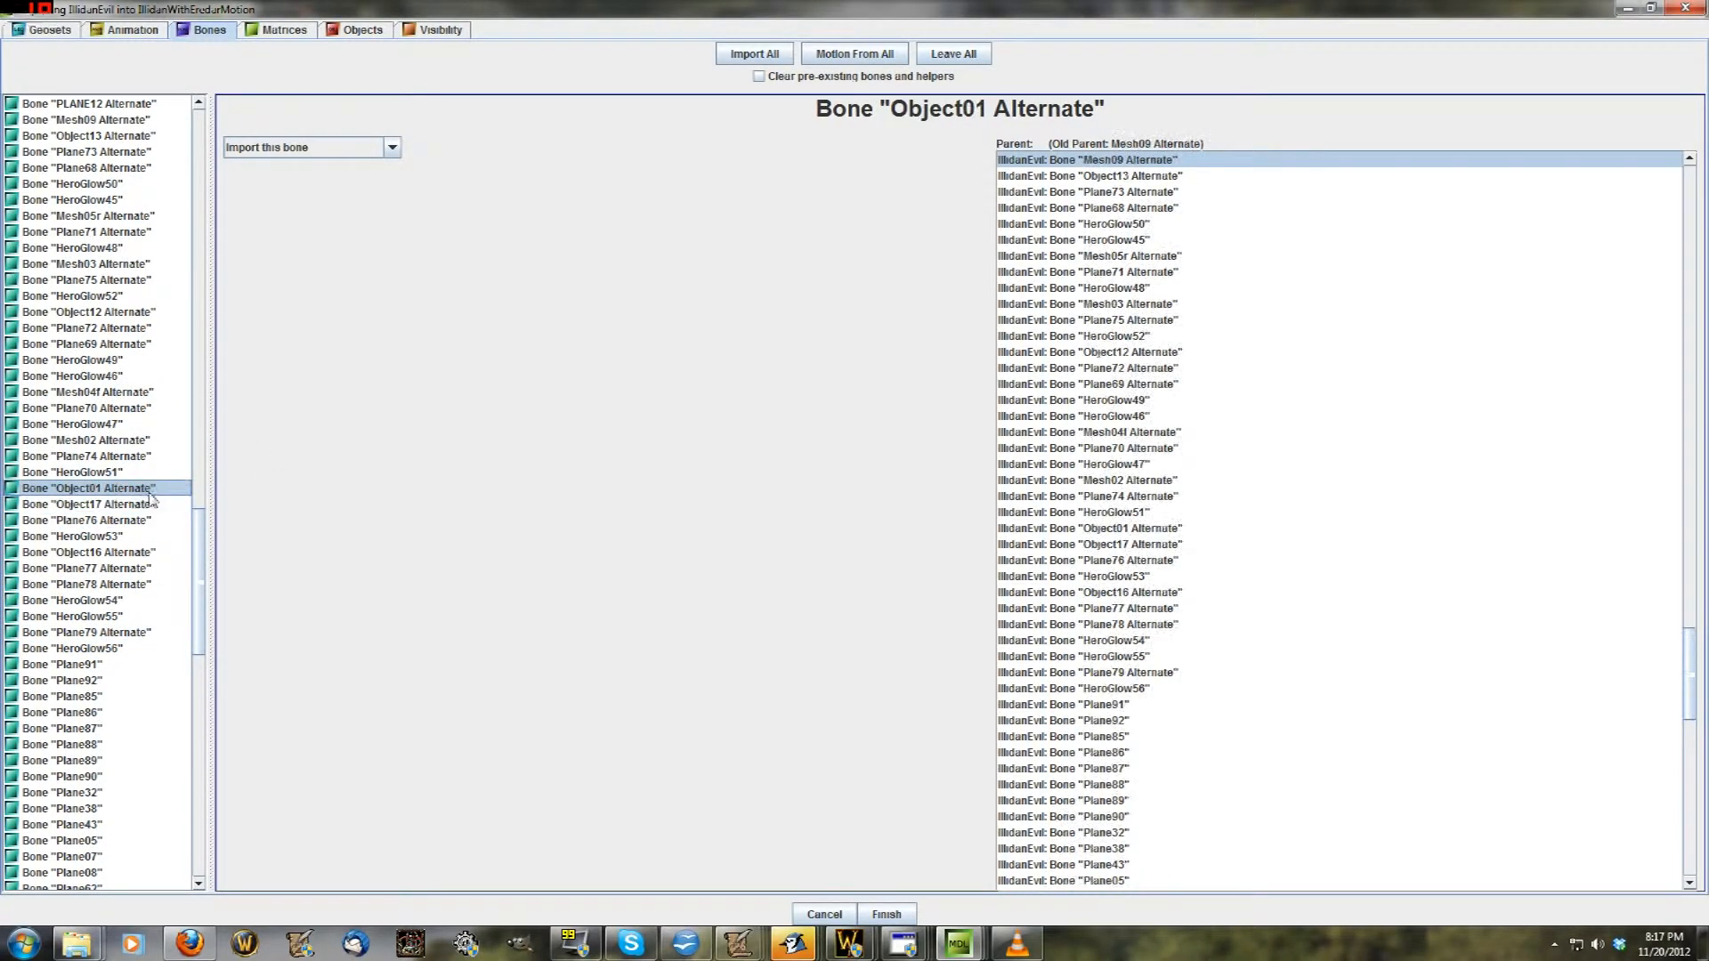
{"action": "left_click", "coordinate": [149, 455]}
{"action": "left_click", "coordinate": [151, 440]}
{"action": "left_click", "coordinate": [147, 407]}
{"action": "left_click", "coordinate": [148, 393]}
Examine the IllidanEvil helpers at the end of the bone list and the parents of the LWingVein and LWing helpers
{"action": "left_click_drag", "start_coordinate": [197, 539], "coordinate": [214, 784]}
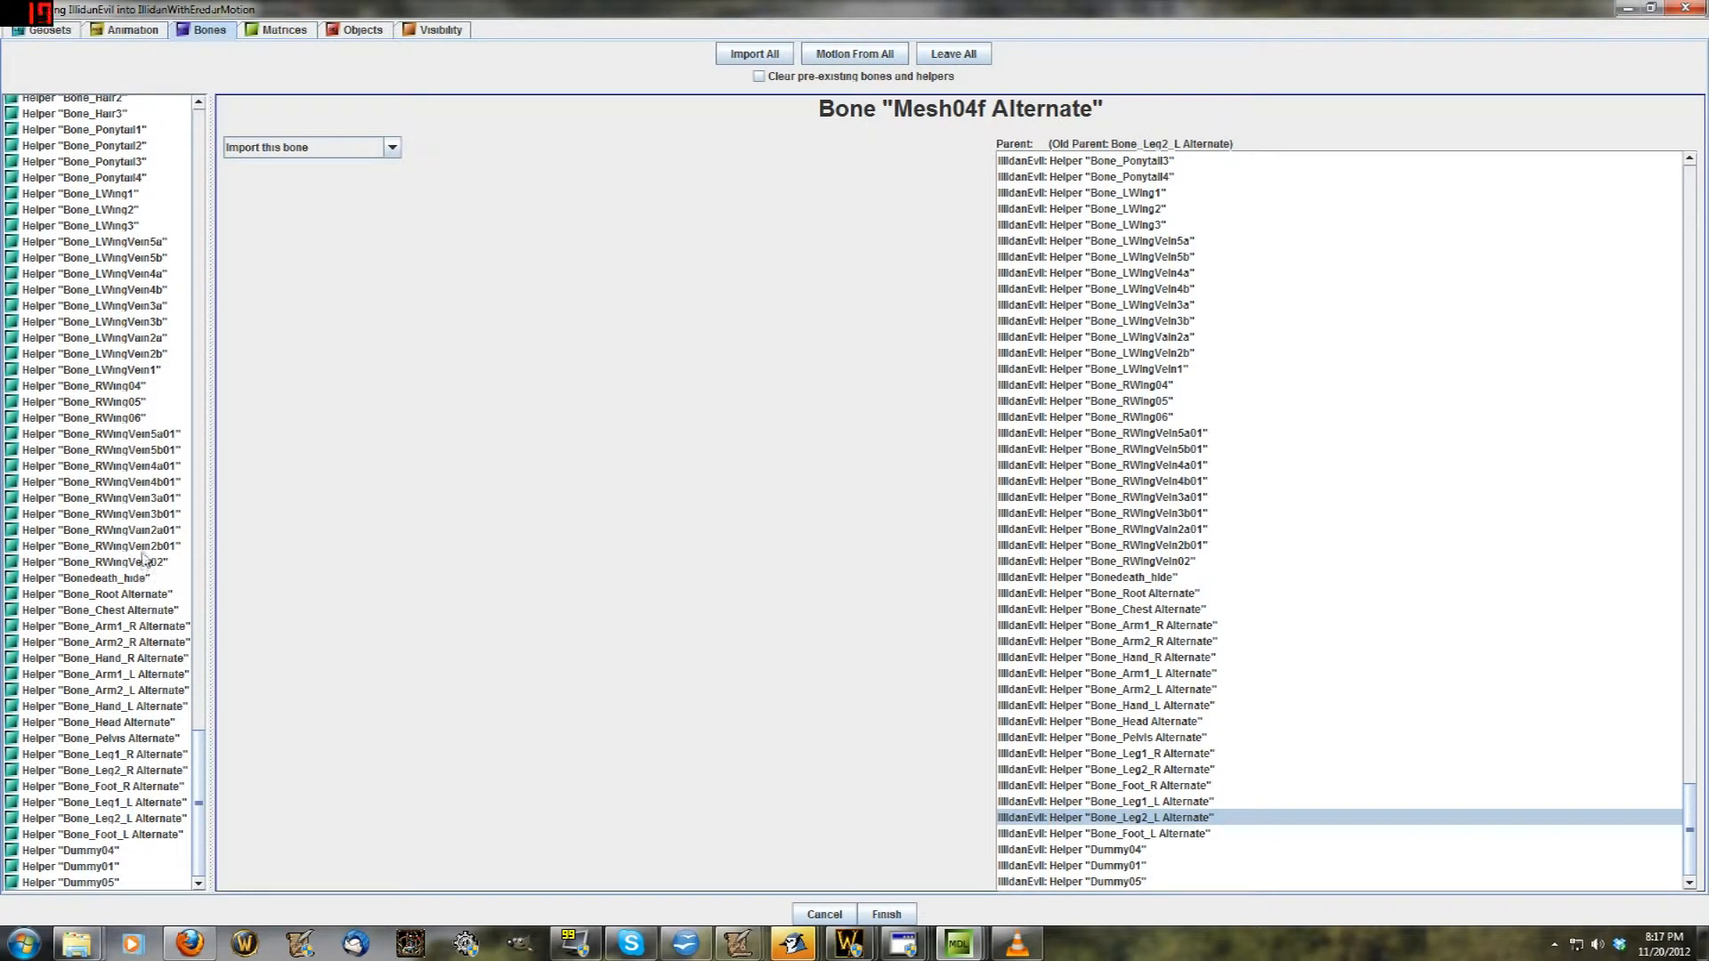
{"action": "scroll", "coordinate": [98, 302], "scroll_direction": "up", "scroll_amount": 4}
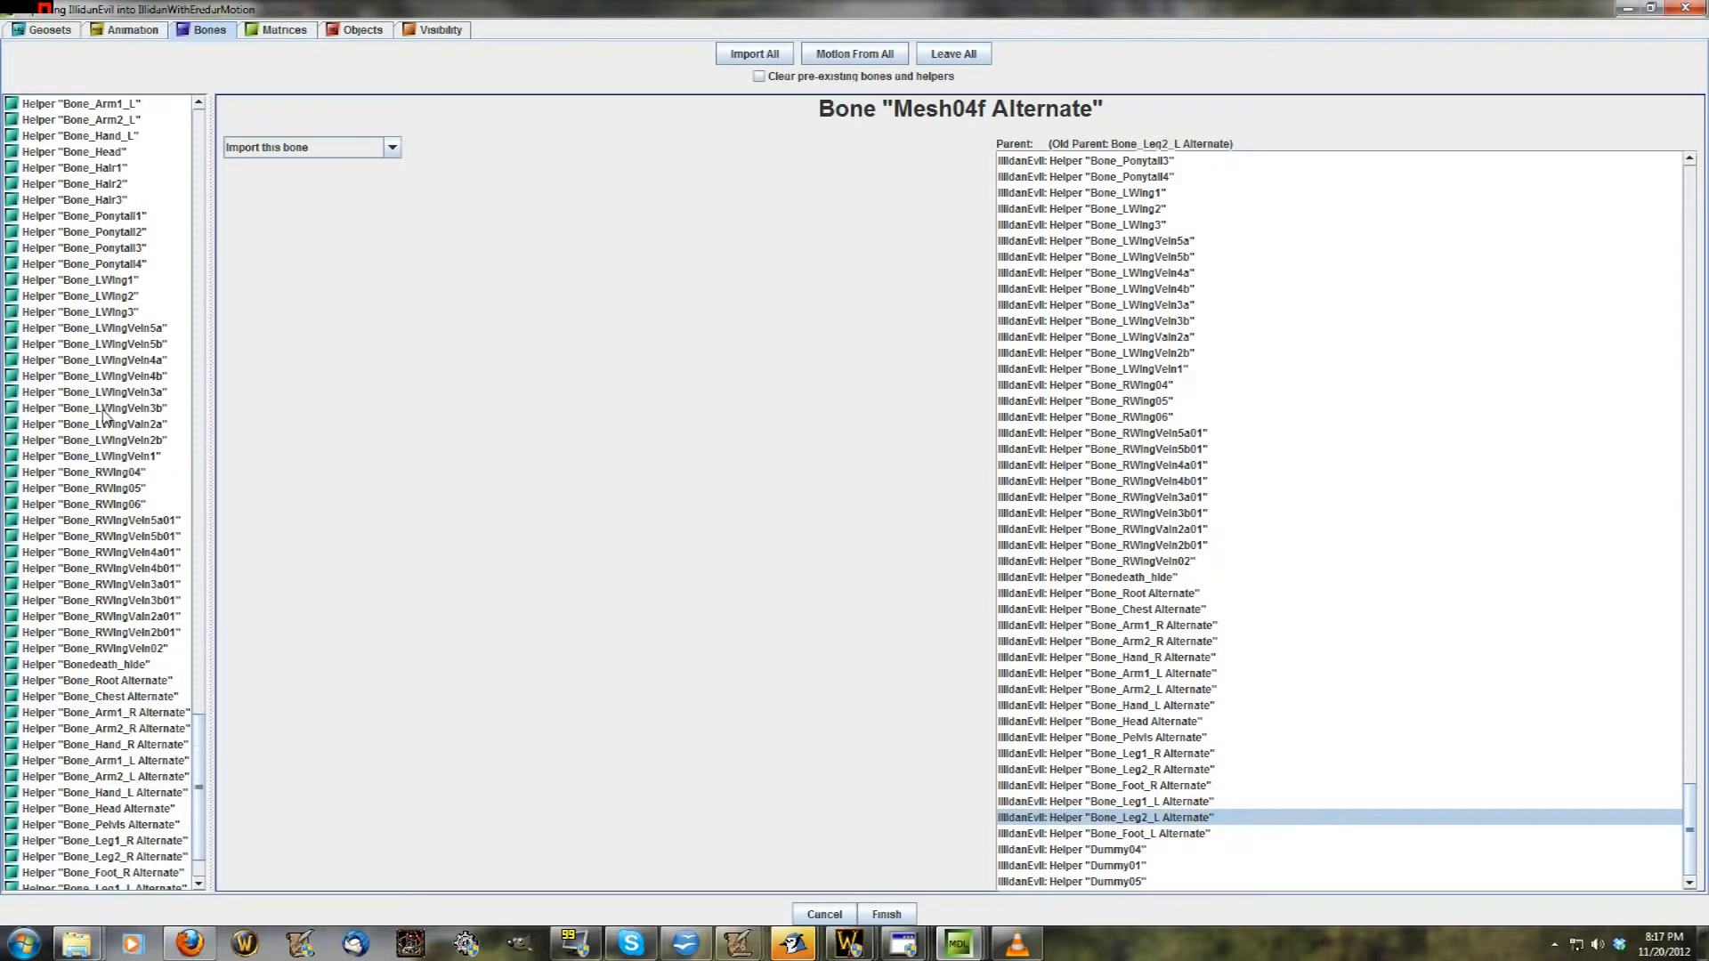
{"action": "scroll", "coordinate": [104, 414], "scroll_direction": "down", "scroll_amount": 4}
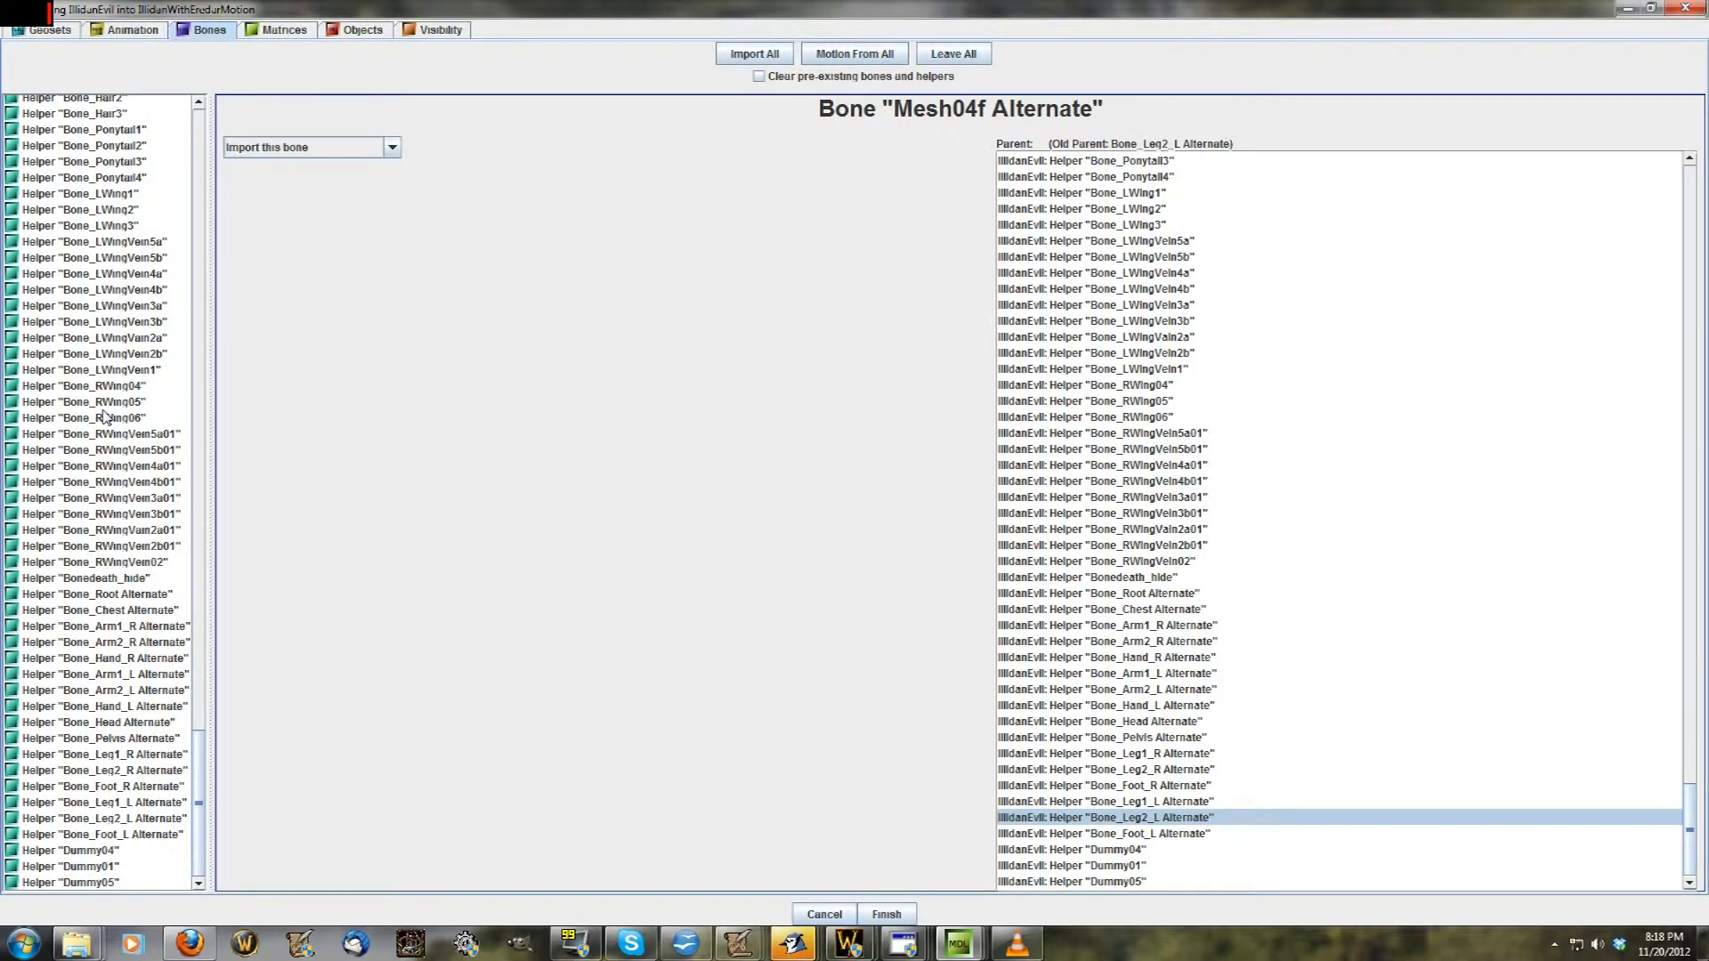
{"action": "scroll", "coordinate": [208, 779], "scroll_direction": "up", "scroll_amount": 8}
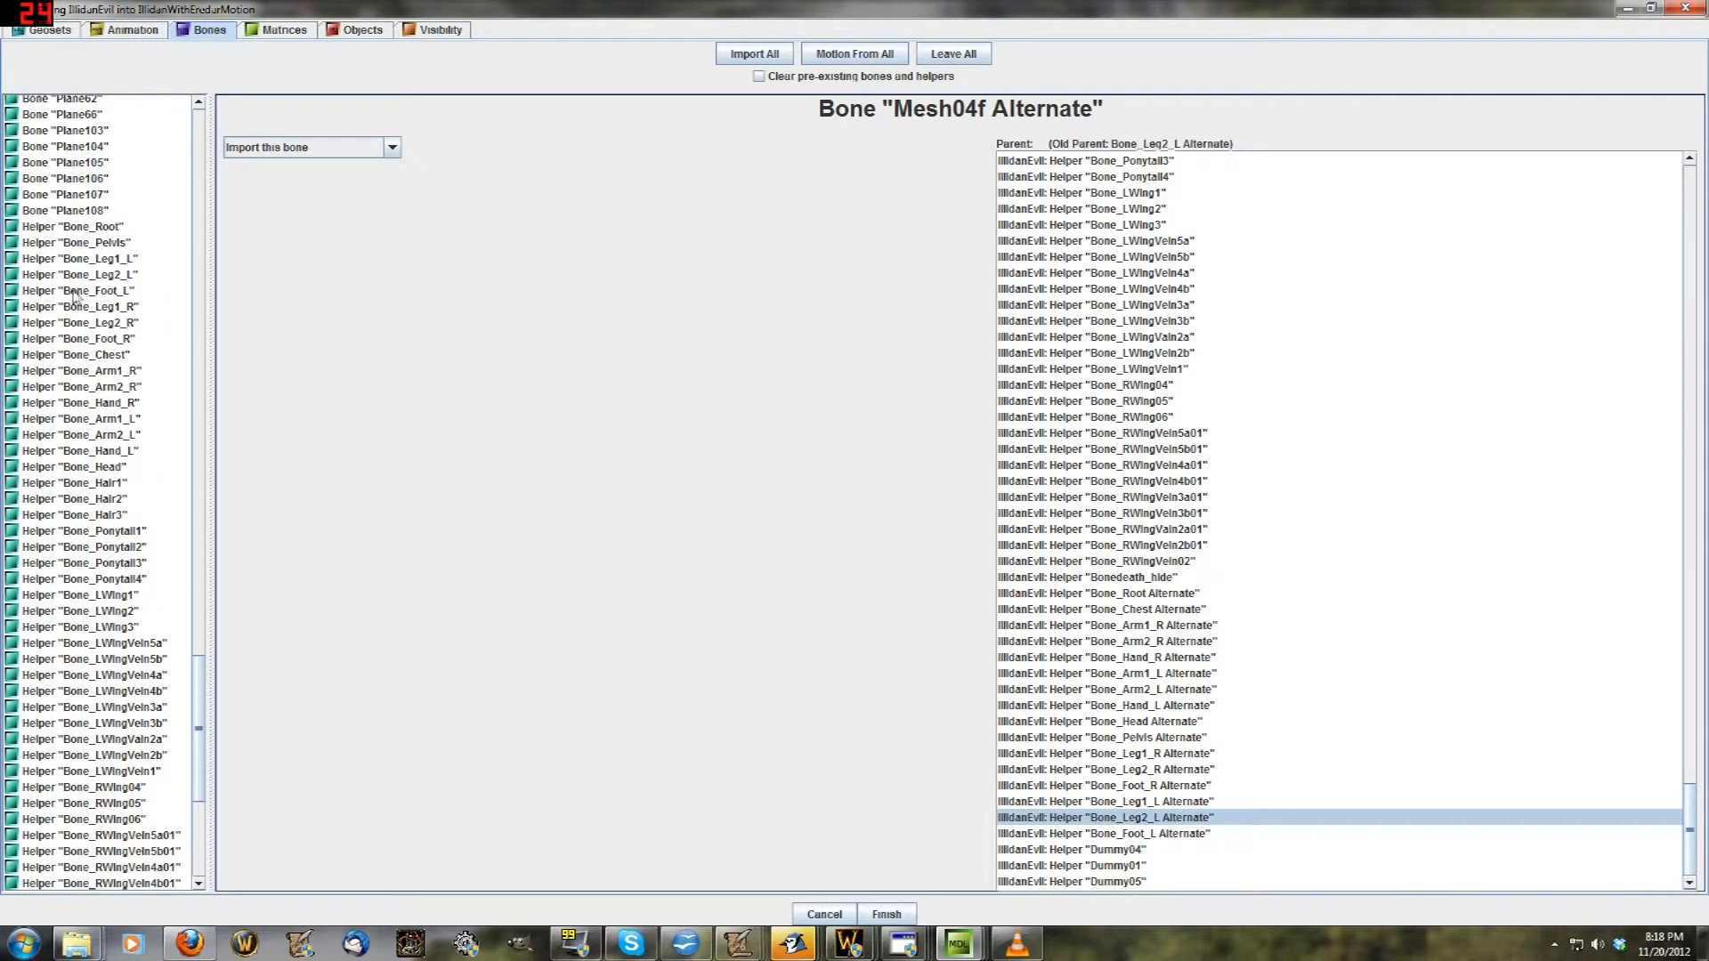
{"action": "scroll", "coordinate": [96, 479], "scroll_direction": "down", "scroll_amount": 4}
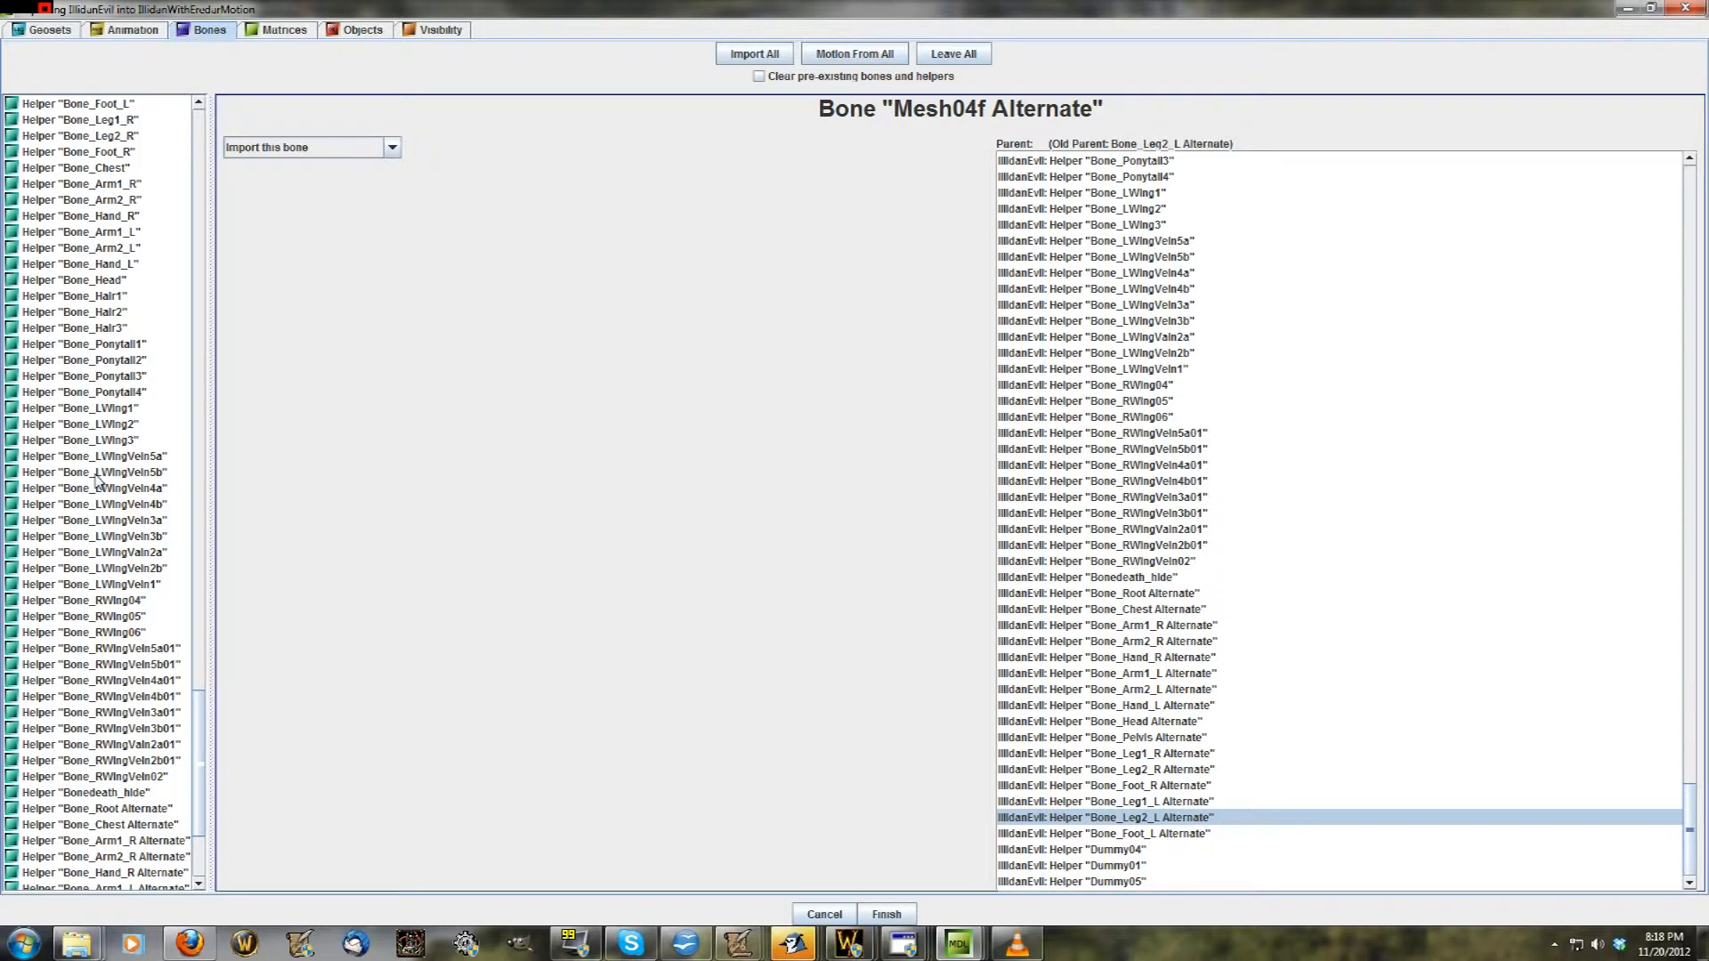
{"action": "left_click", "coordinate": [134, 457]}
{"action": "left_click", "coordinate": [142, 472]}
{"action": "left_click", "coordinate": [147, 503]}
{"action": "left_click", "coordinate": [166, 553]}
{"action": "left_click", "coordinate": [168, 568]}
{"action": "left_click", "coordinate": [166, 552]}
{"action": "left_click", "coordinate": [169, 569]}
{"action": "left_click", "coordinate": [174, 585]}
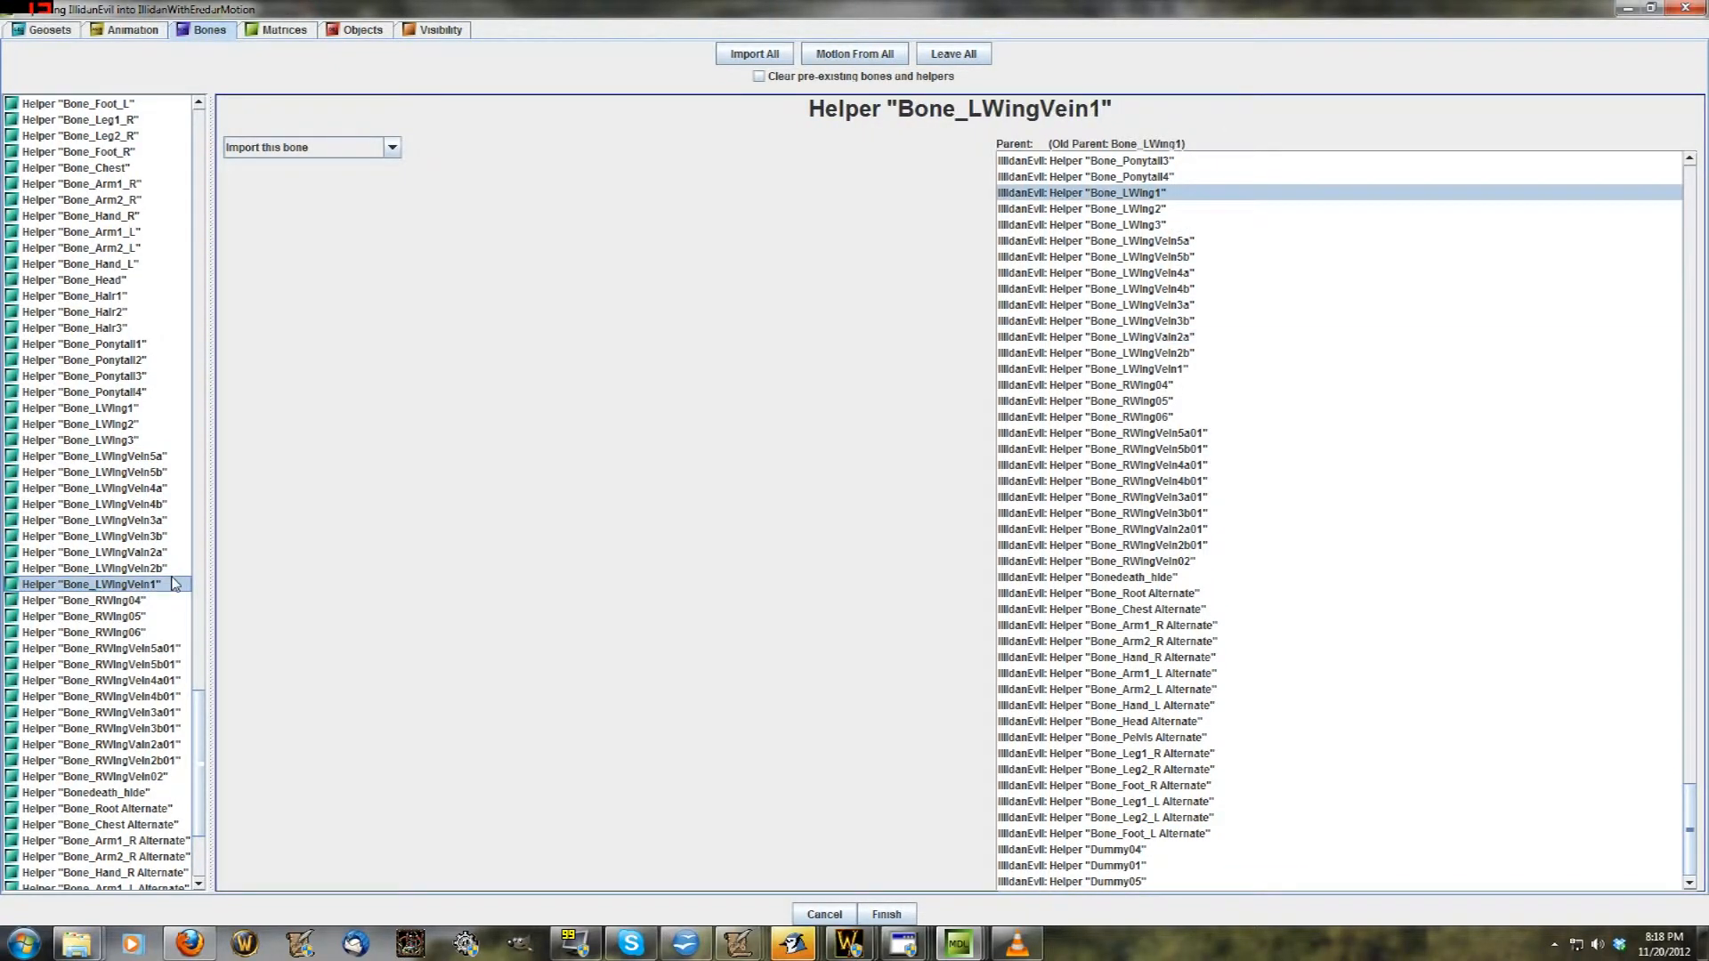
{"action": "left_click", "coordinate": [134, 442]}
{"action": "left_click", "coordinate": [137, 425]}
{"action": "left_click", "coordinate": [139, 410]}
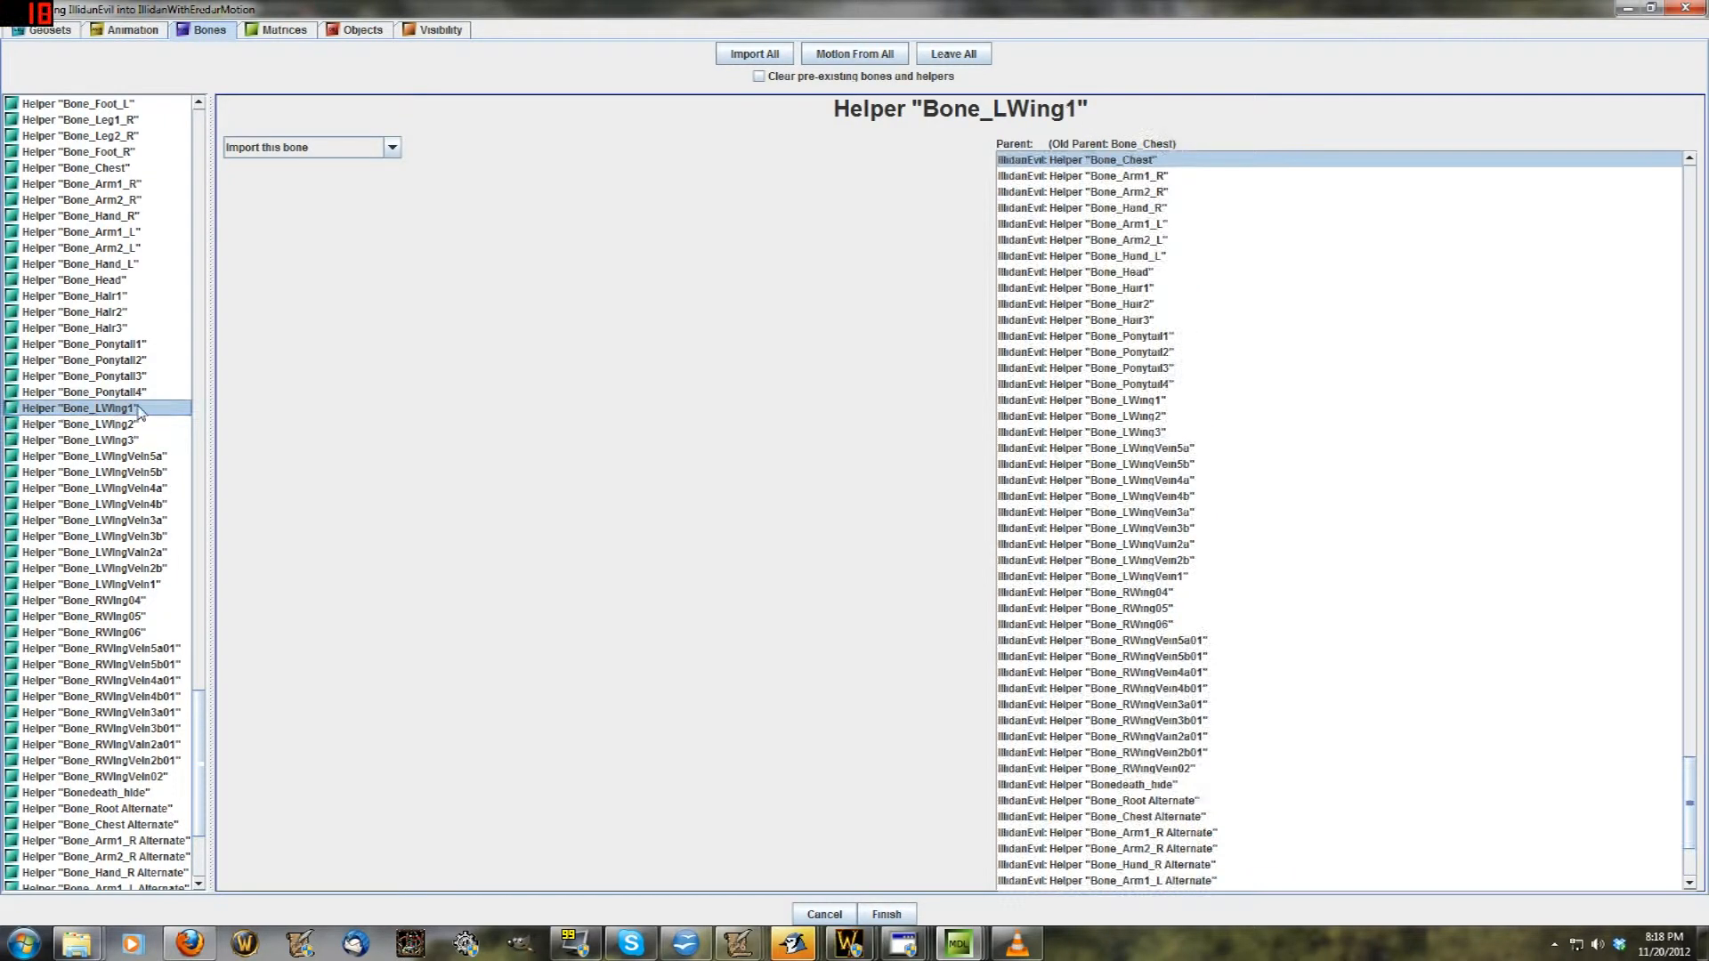
Check the parent of the Bone_Chest Alternate helper and look back through the helper and Alternate bone entries
{"action": "scroll", "coordinate": [139, 409], "scroll_direction": "down", "scroll_amount": 3}
{"action": "scroll", "coordinate": [146, 436], "scroll_direction": "down", "scroll_amount": 2}
{"action": "scroll", "coordinate": [151, 453], "scroll_direction": "up", "scroll_amount": 2}
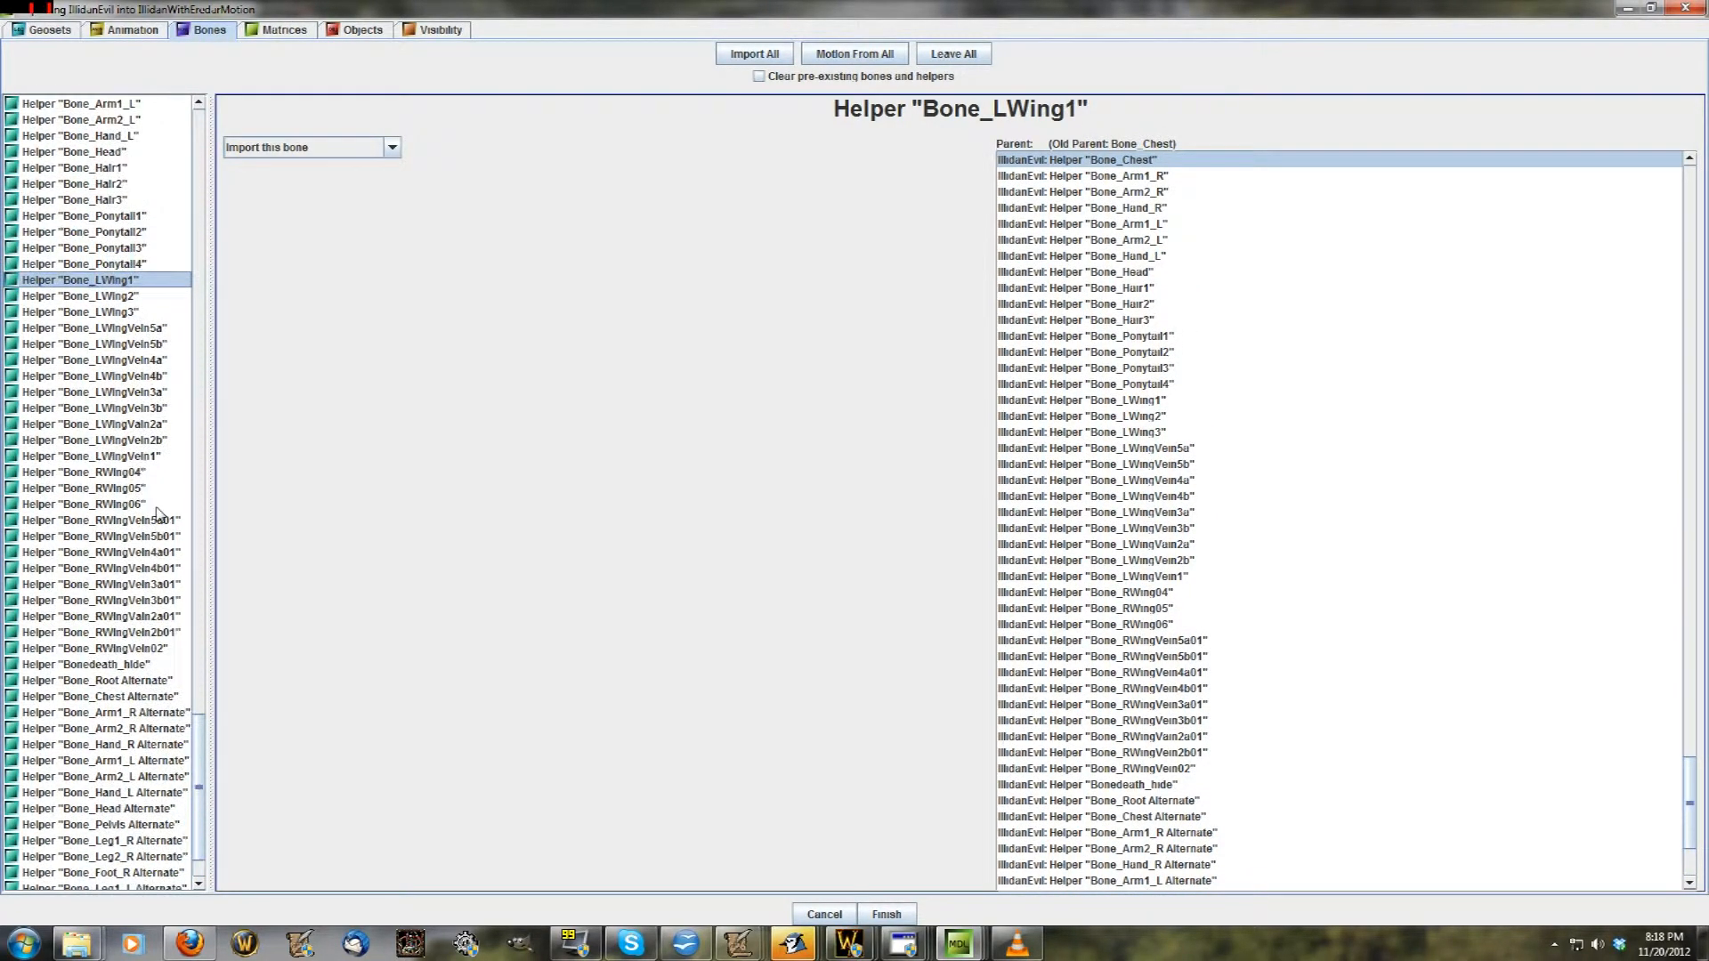
{"action": "scroll", "coordinate": [157, 514], "scroll_direction": "down", "scroll_amount": 2}
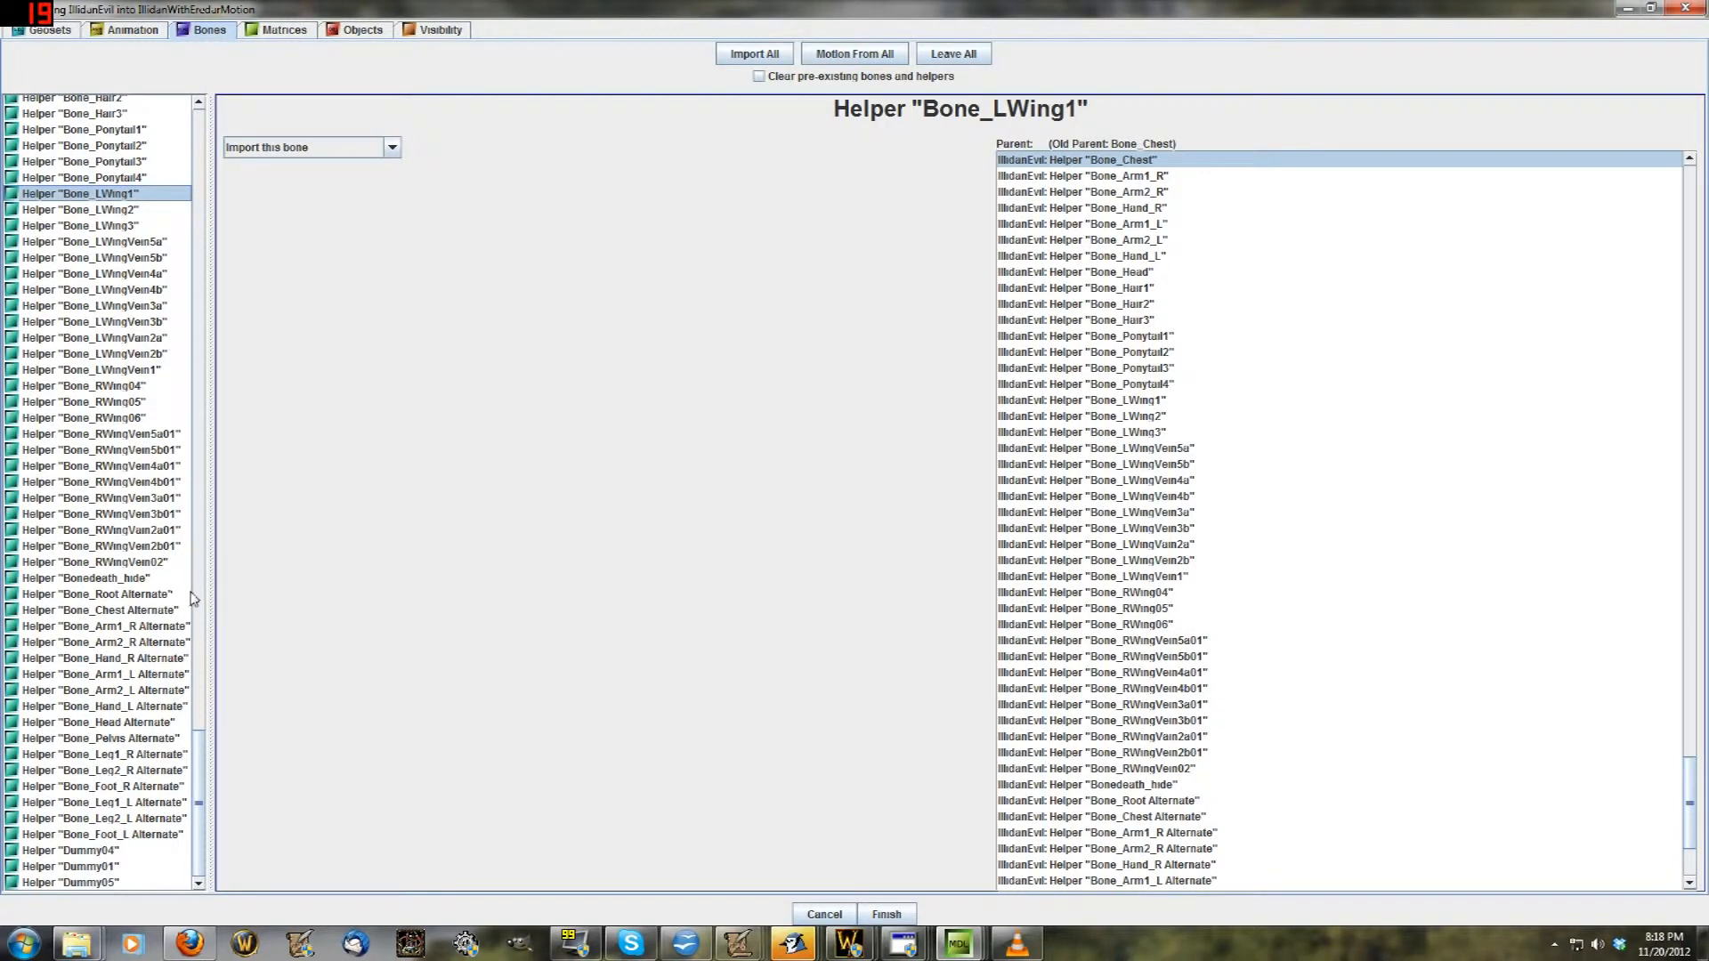
{"action": "left_click", "coordinate": [155, 613]}
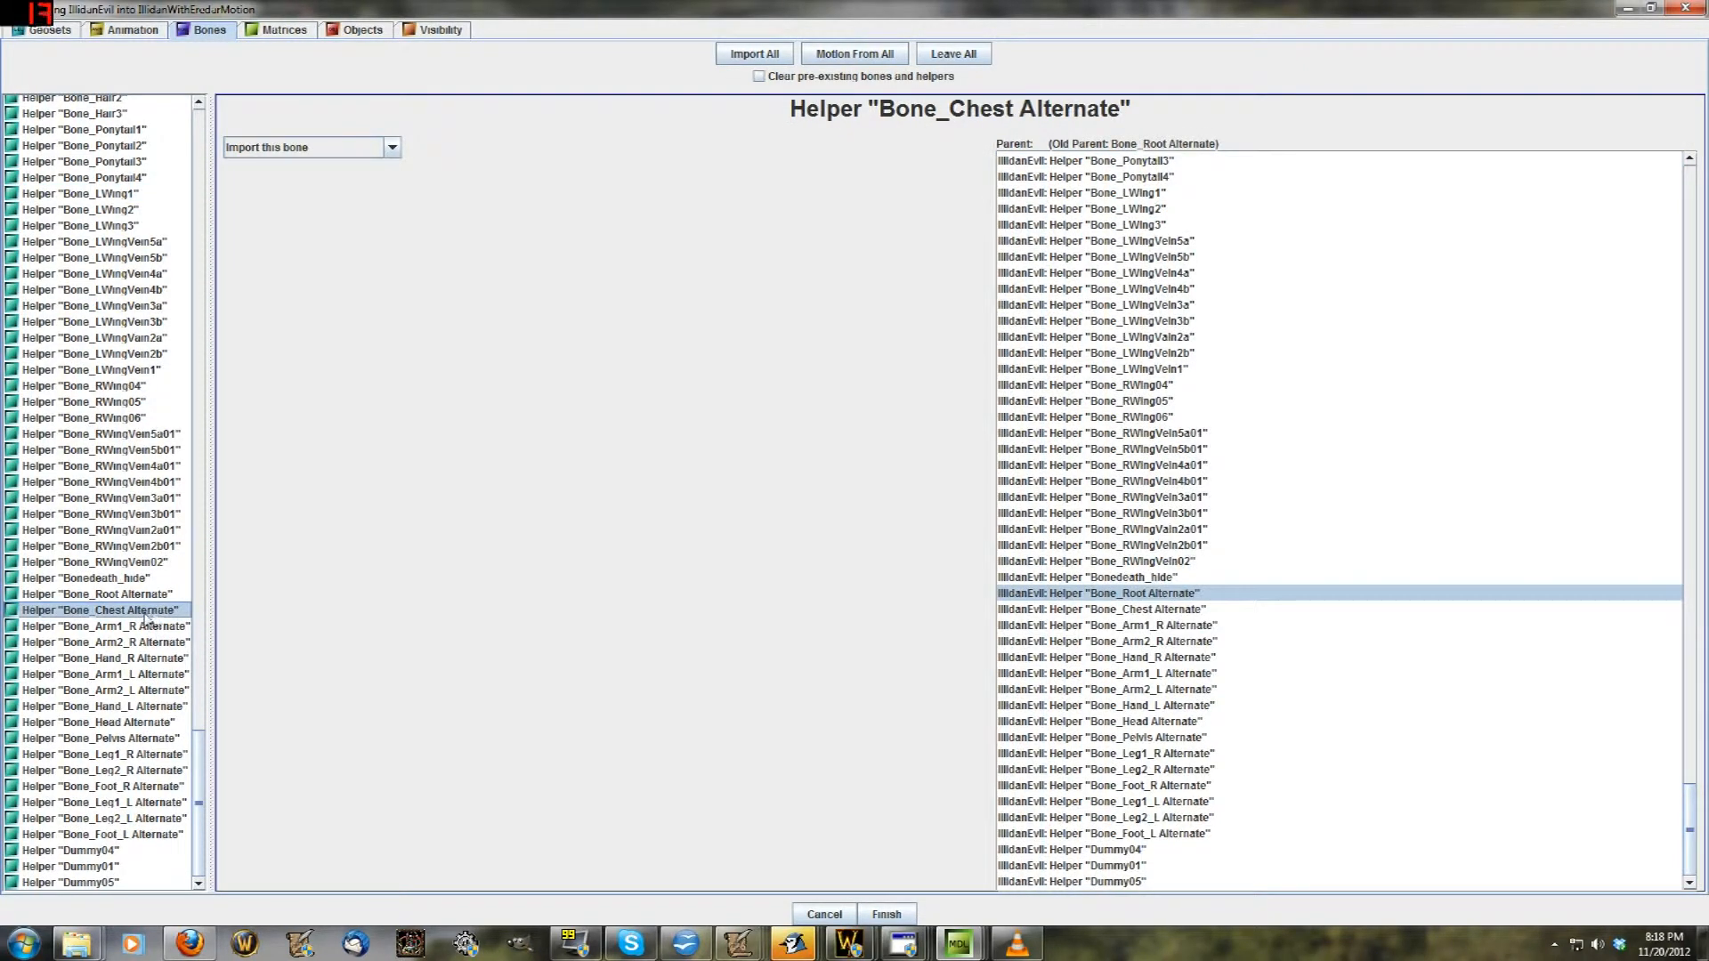
{"action": "scroll", "coordinate": [93, 569], "scroll_direction": "up", "scroll_amount": 20}
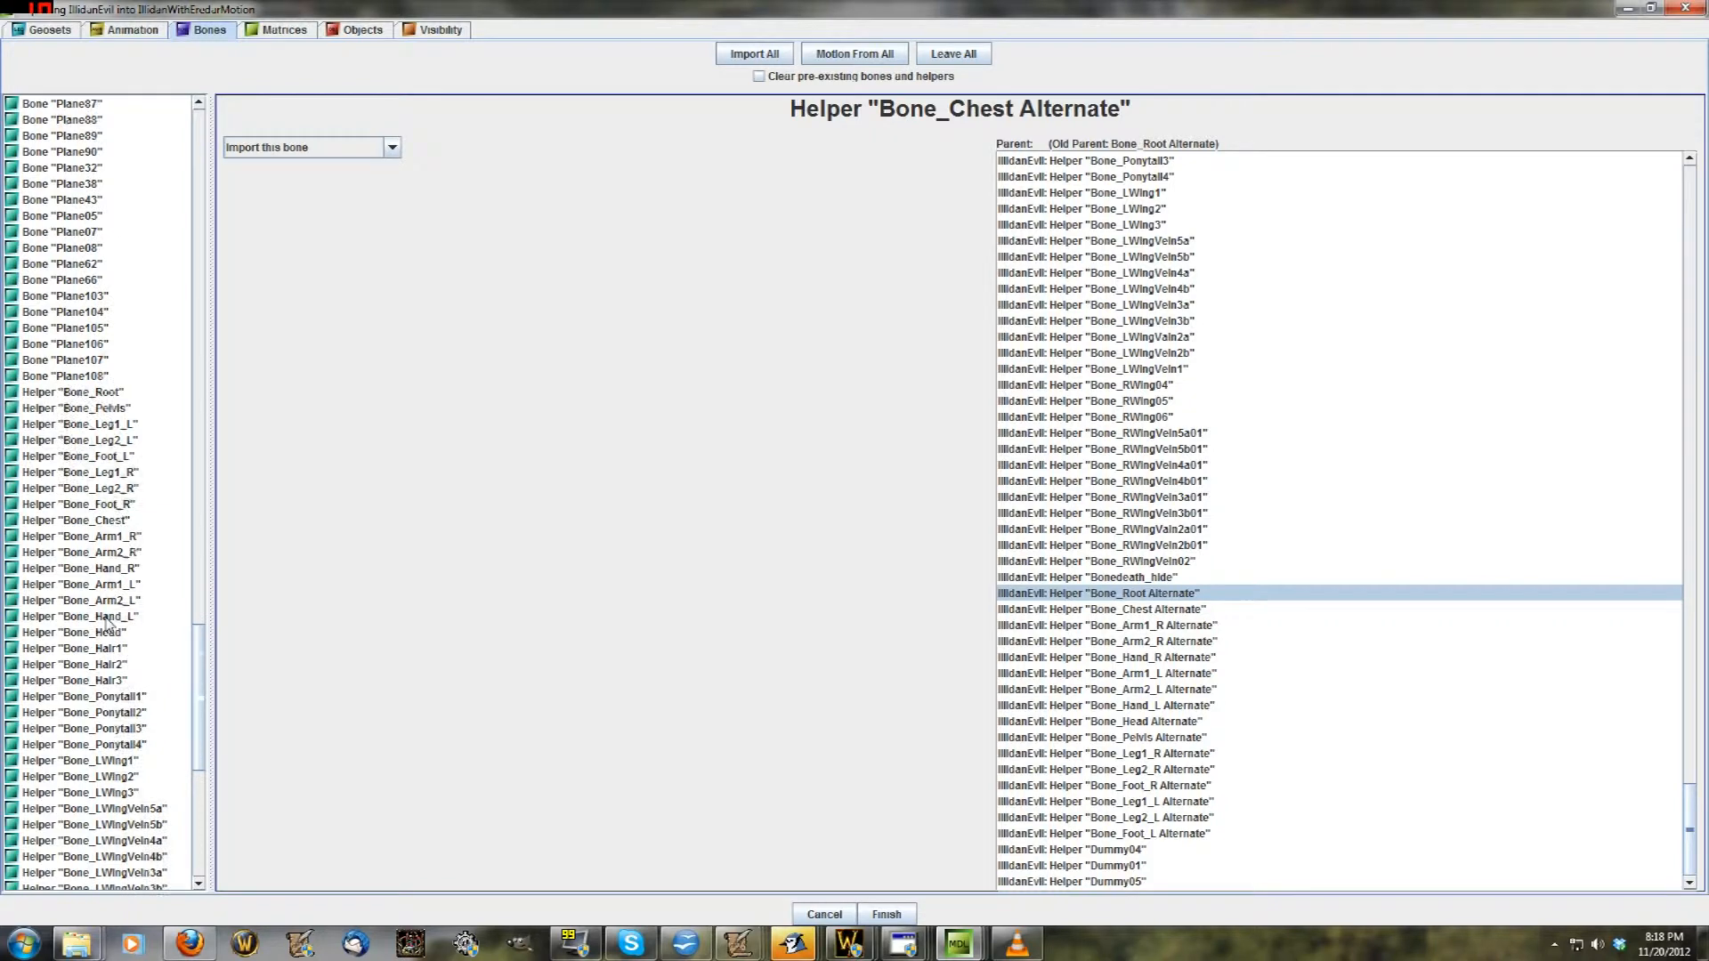
{"action": "scroll", "coordinate": [98, 510], "scroll_direction": "up", "scroll_amount": 9}
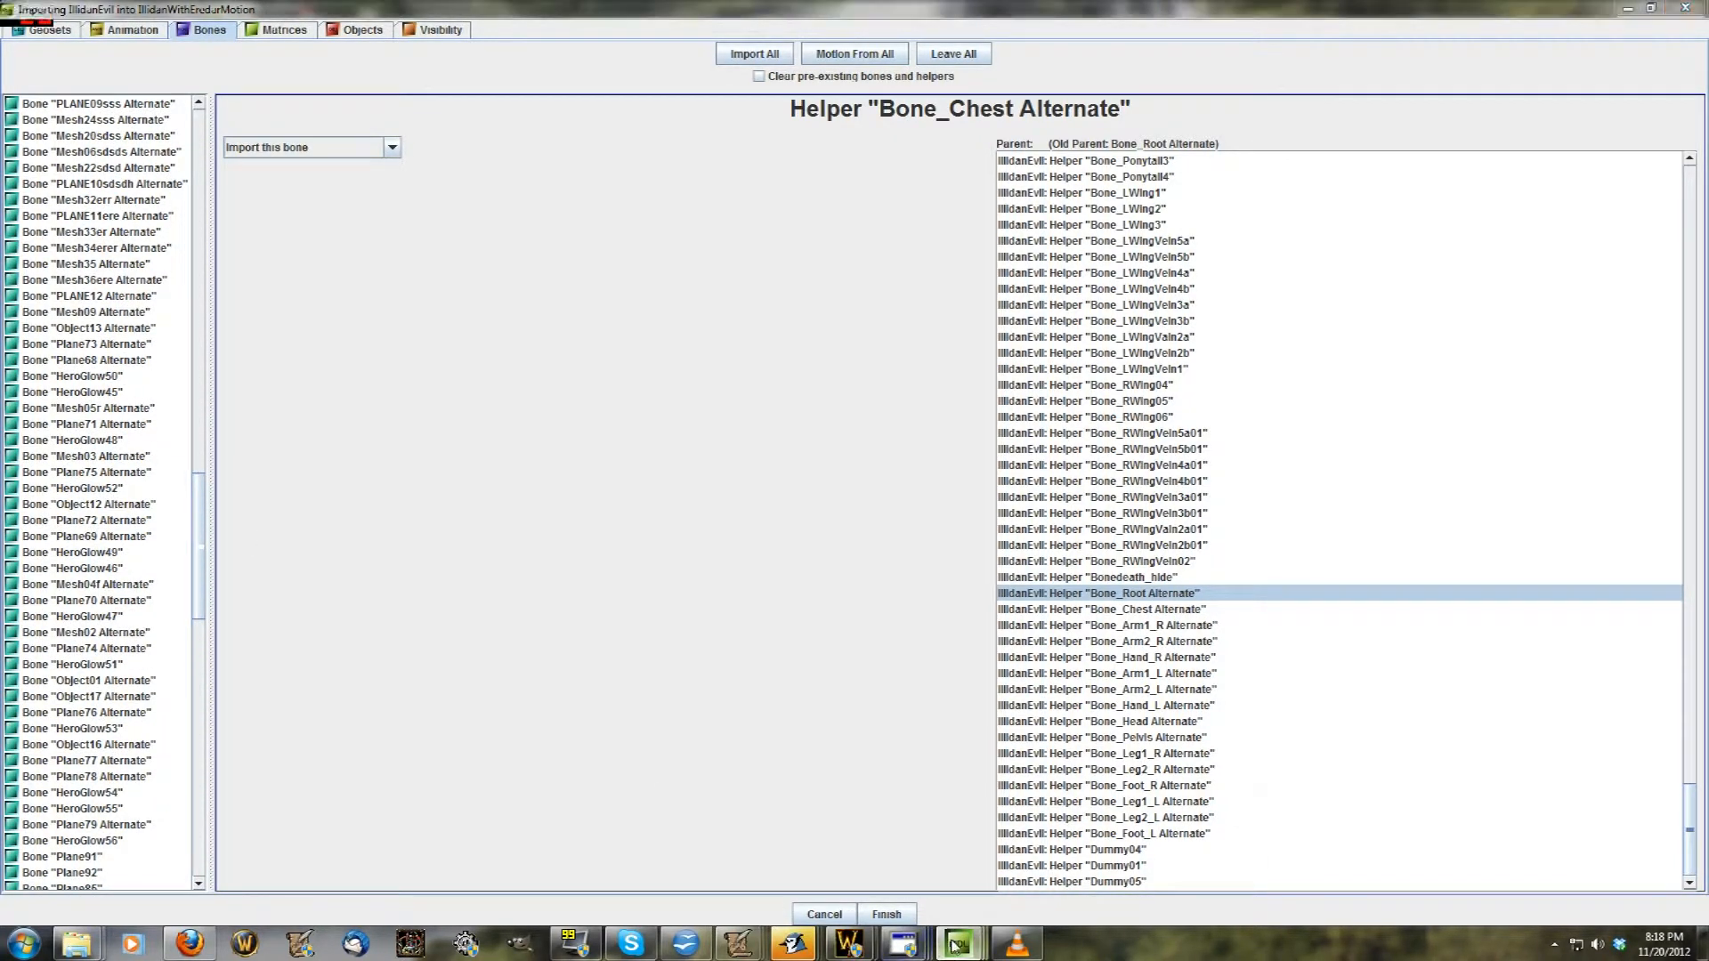
Switch to The MatrixEater's main modelling window and open IllidanEvil.mdl as a separate model
{"action": "mouse_move", "coordinate": [905, 946]}
{"action": "left_click", "coordinate": [763, 845]}
{"action": "left_click", "coordinate": [221, 35]}
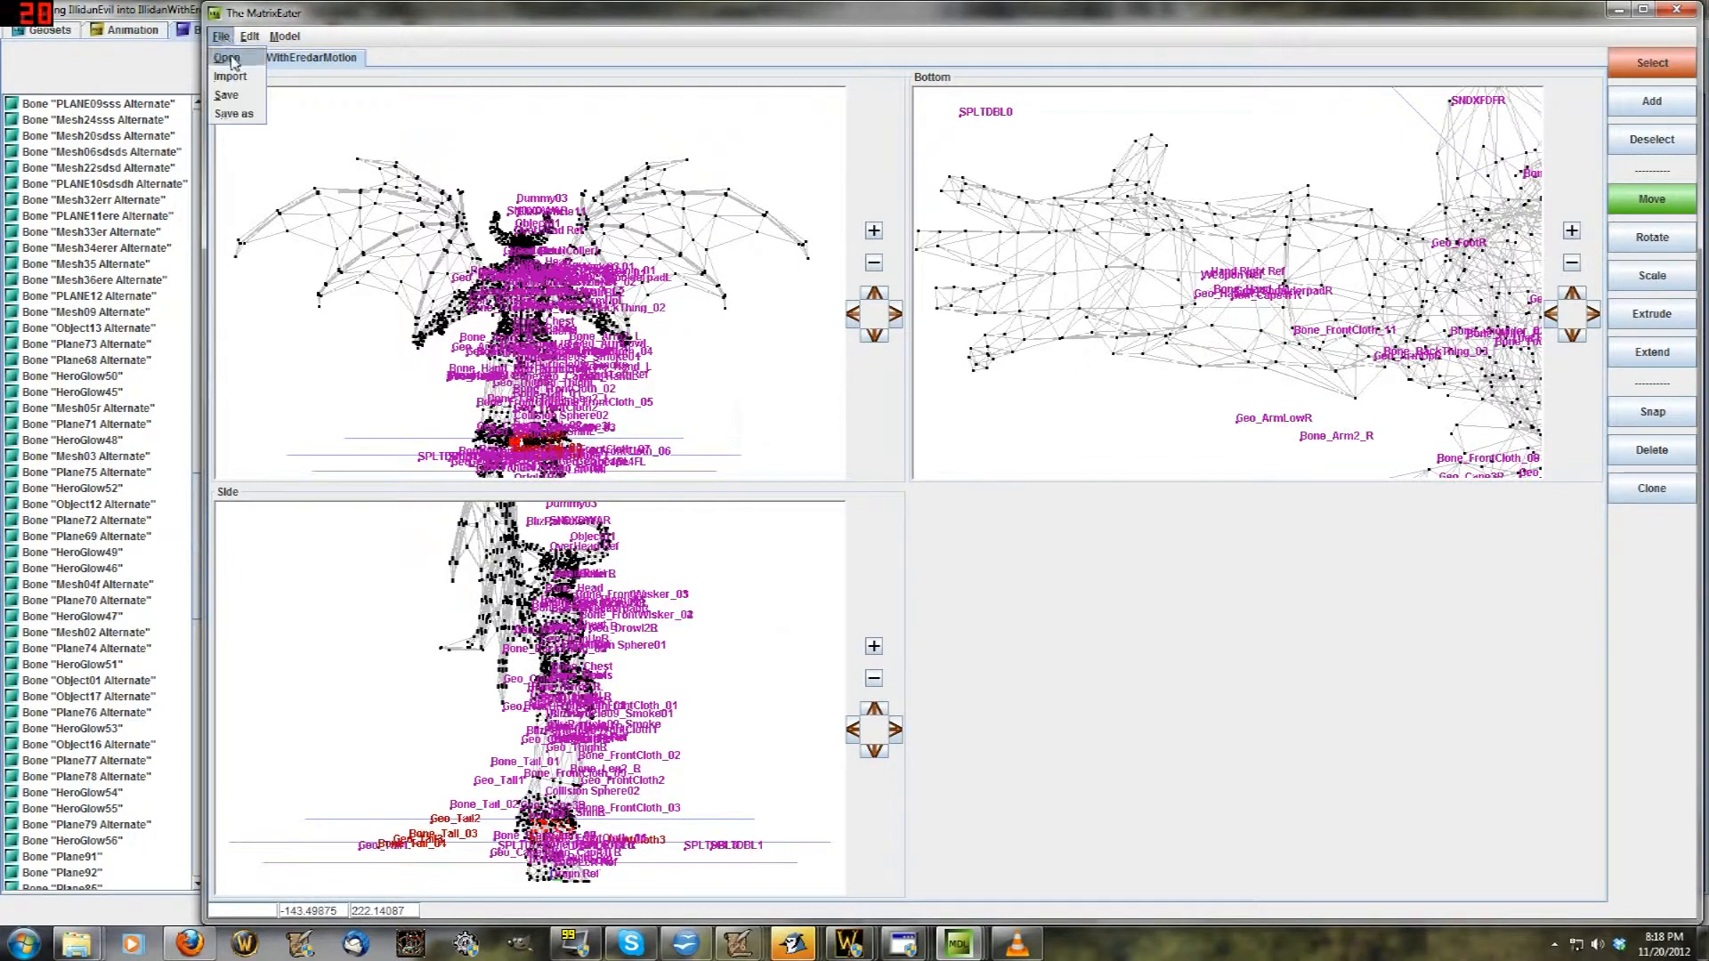
{"action": "left_click", "coordinate": [233, 75]}
{"action": "double_click", "coordinate": [787, 421]}
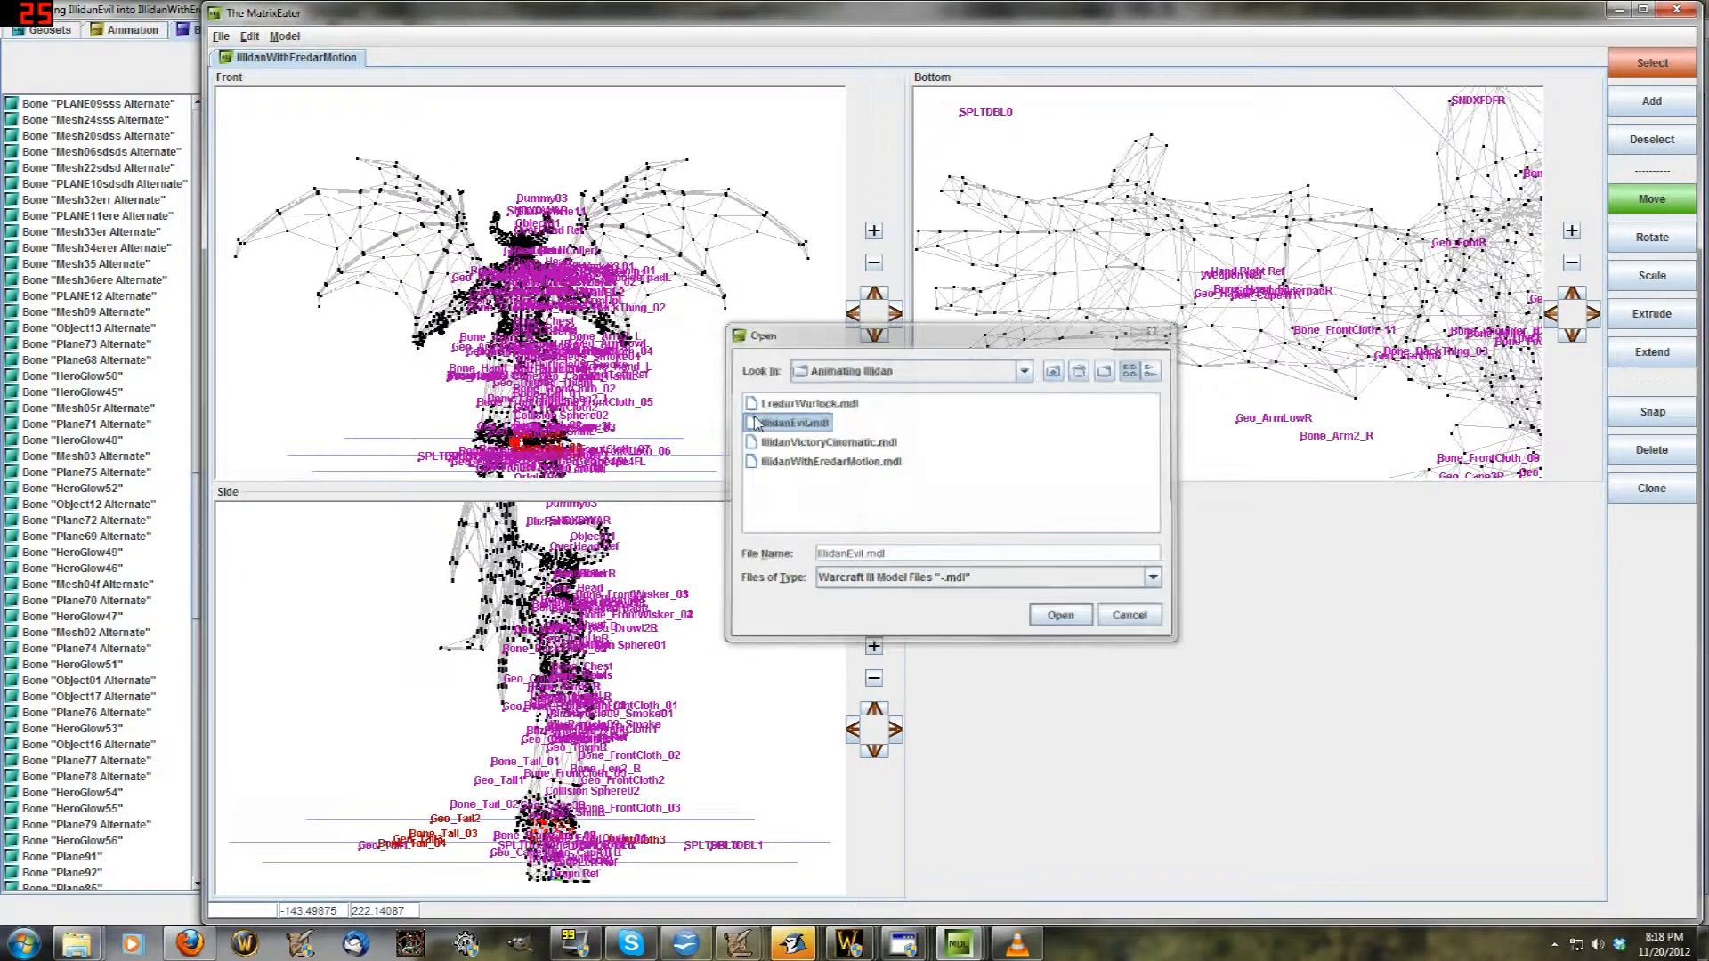
{"action": "scroll", "coordinate": [602, 639], "scroll_direction": "up", "scroll_amount": 5}
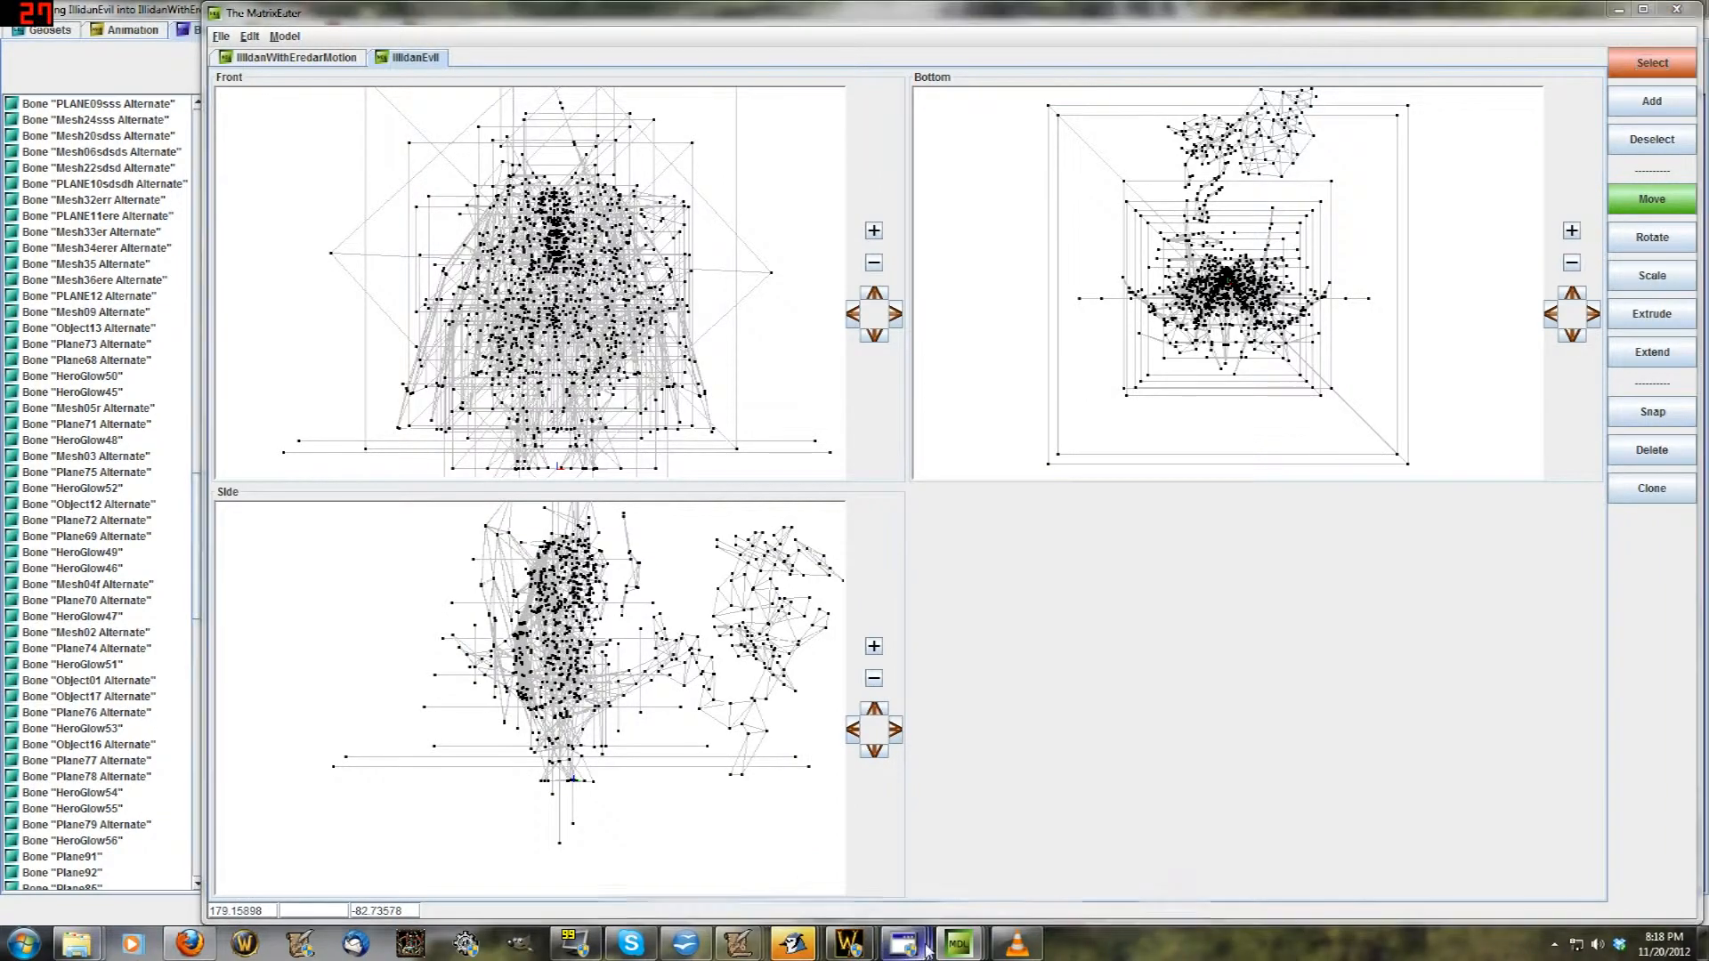
Bring up the view controls for IllidanEvil's geosets and hide geosets 1 and 2
{"action": "mouse_move", "coordinate": [956, 944]}
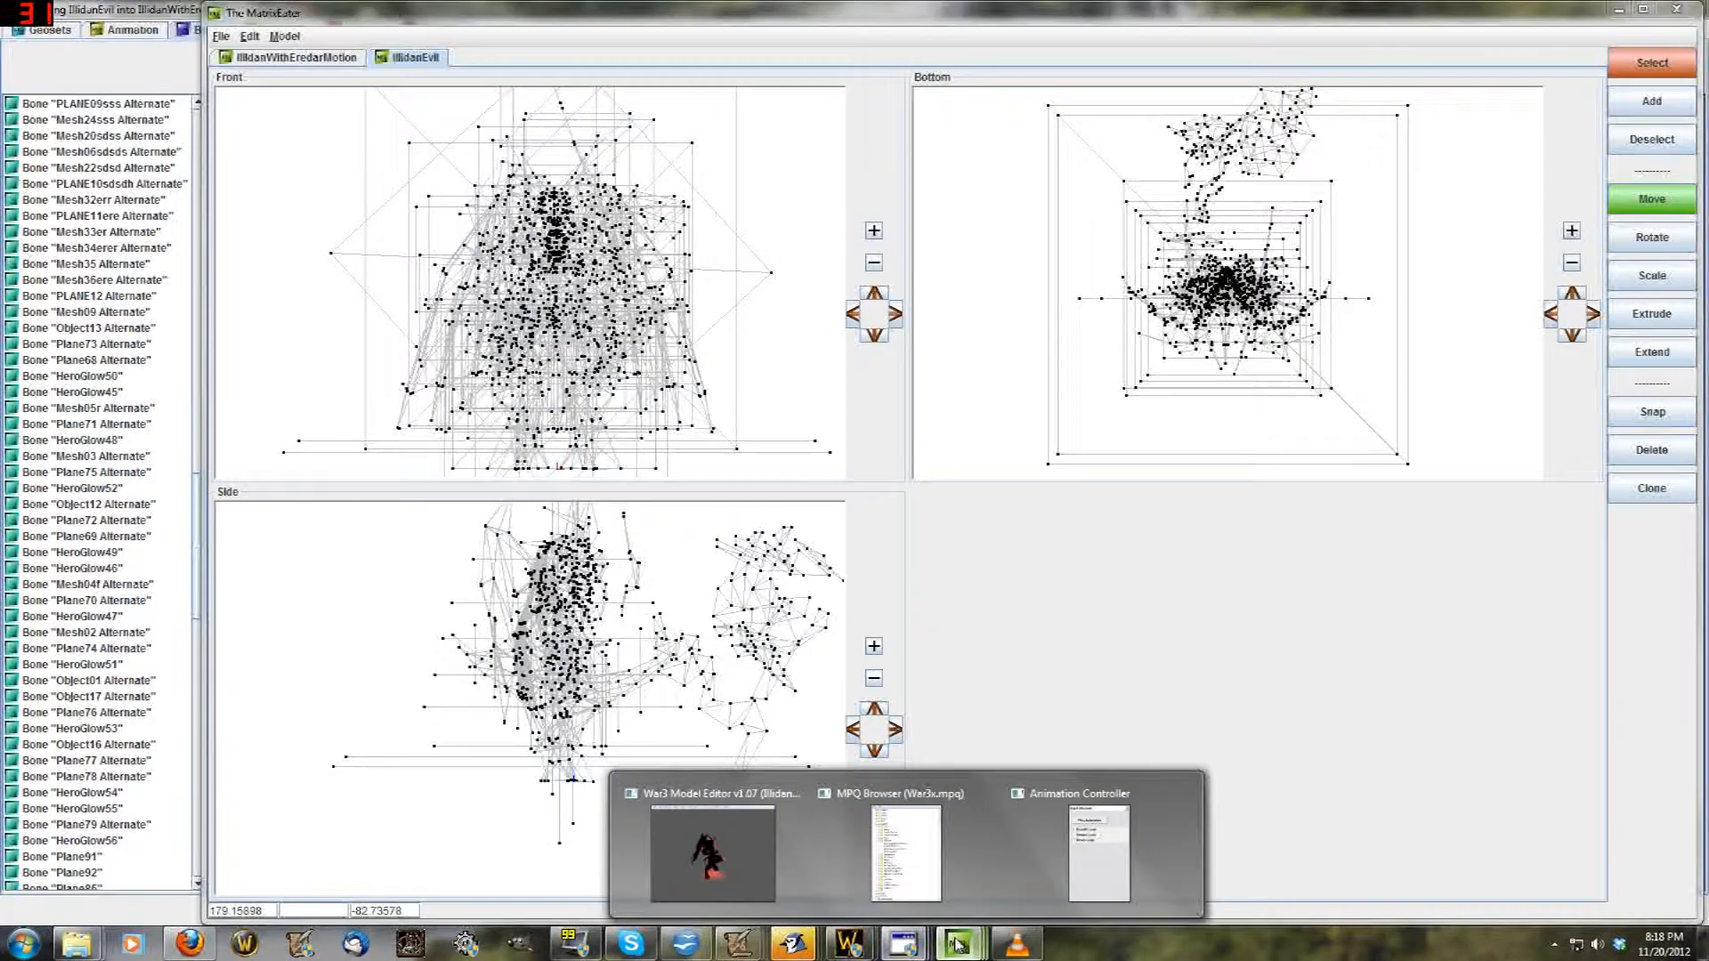
{"action": "left_click", "coordinate": [932, 858]}
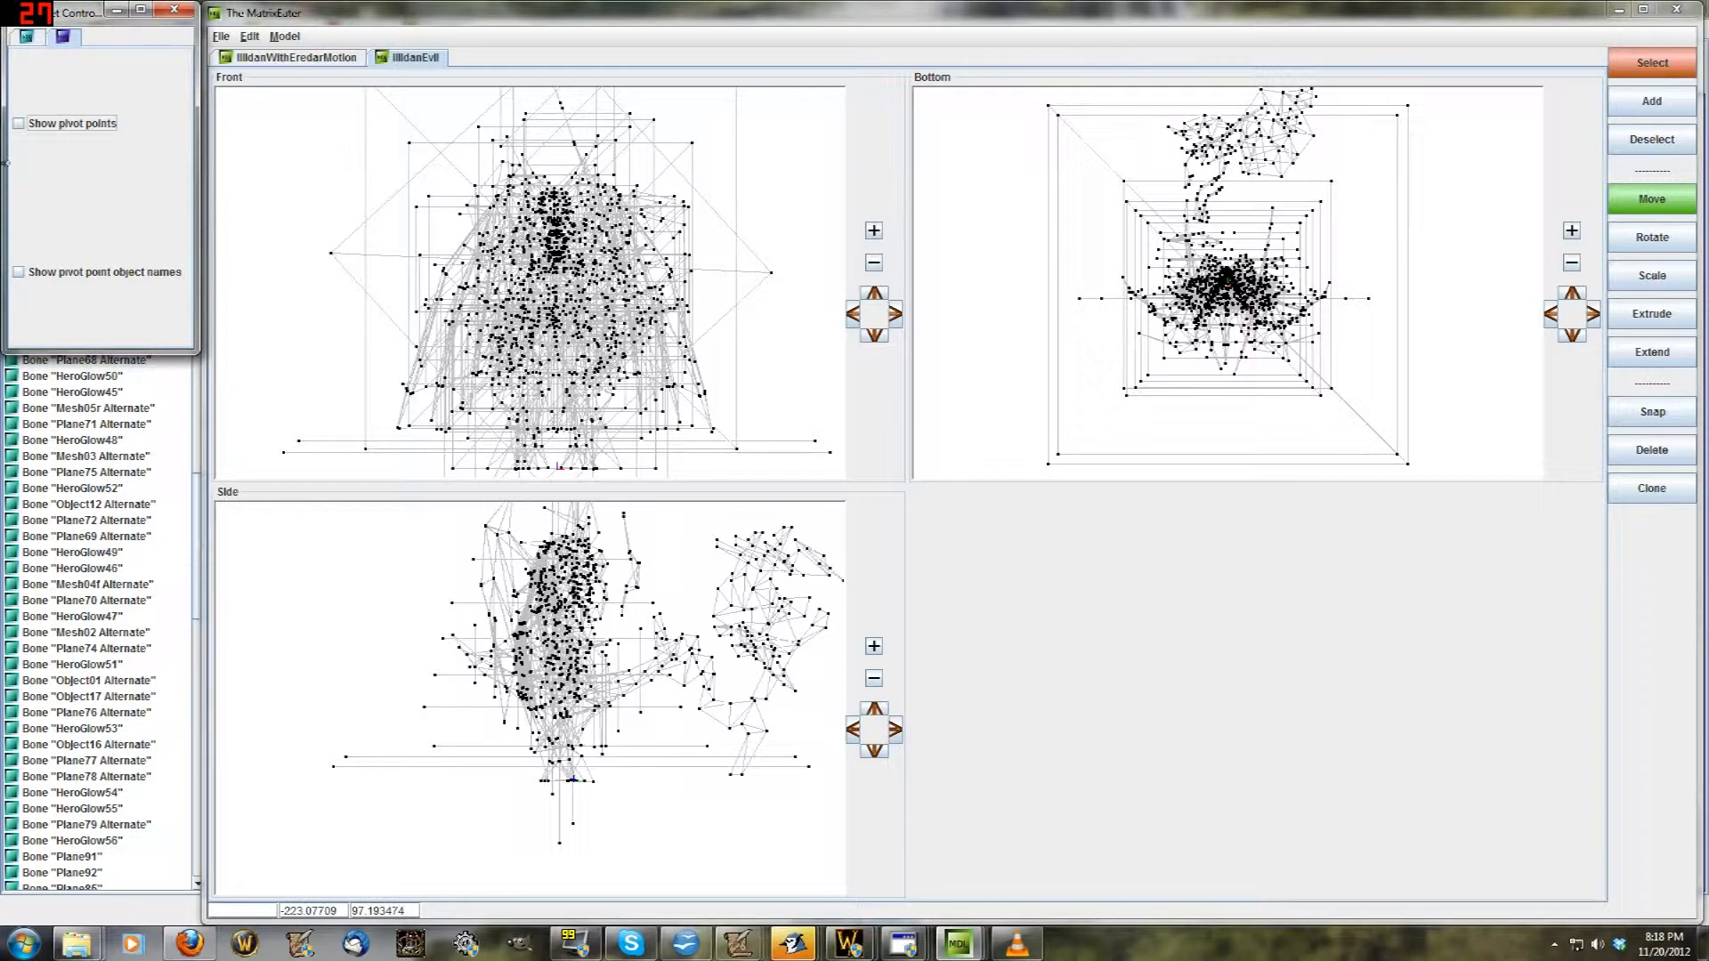
{"action": "left_click", "coordinate": [43, 43]}
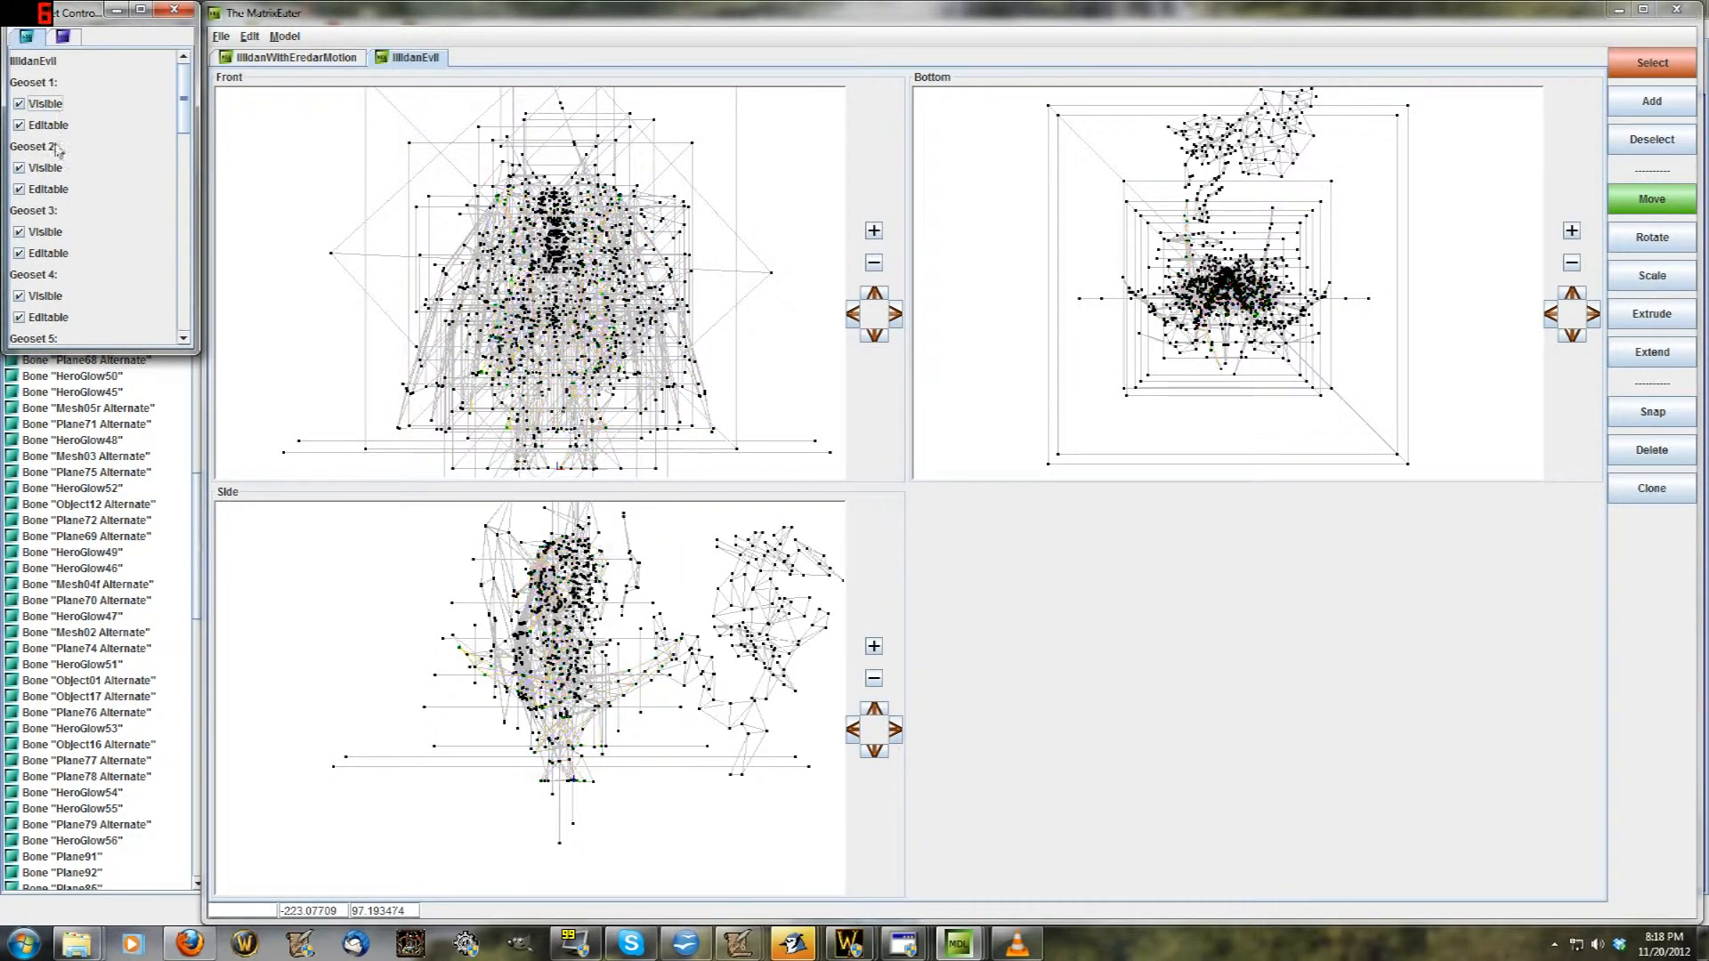
{"action": "left_click", "coordinate": [24, 103]}
{"action": "left_click", "coordinate": [26, 167]}
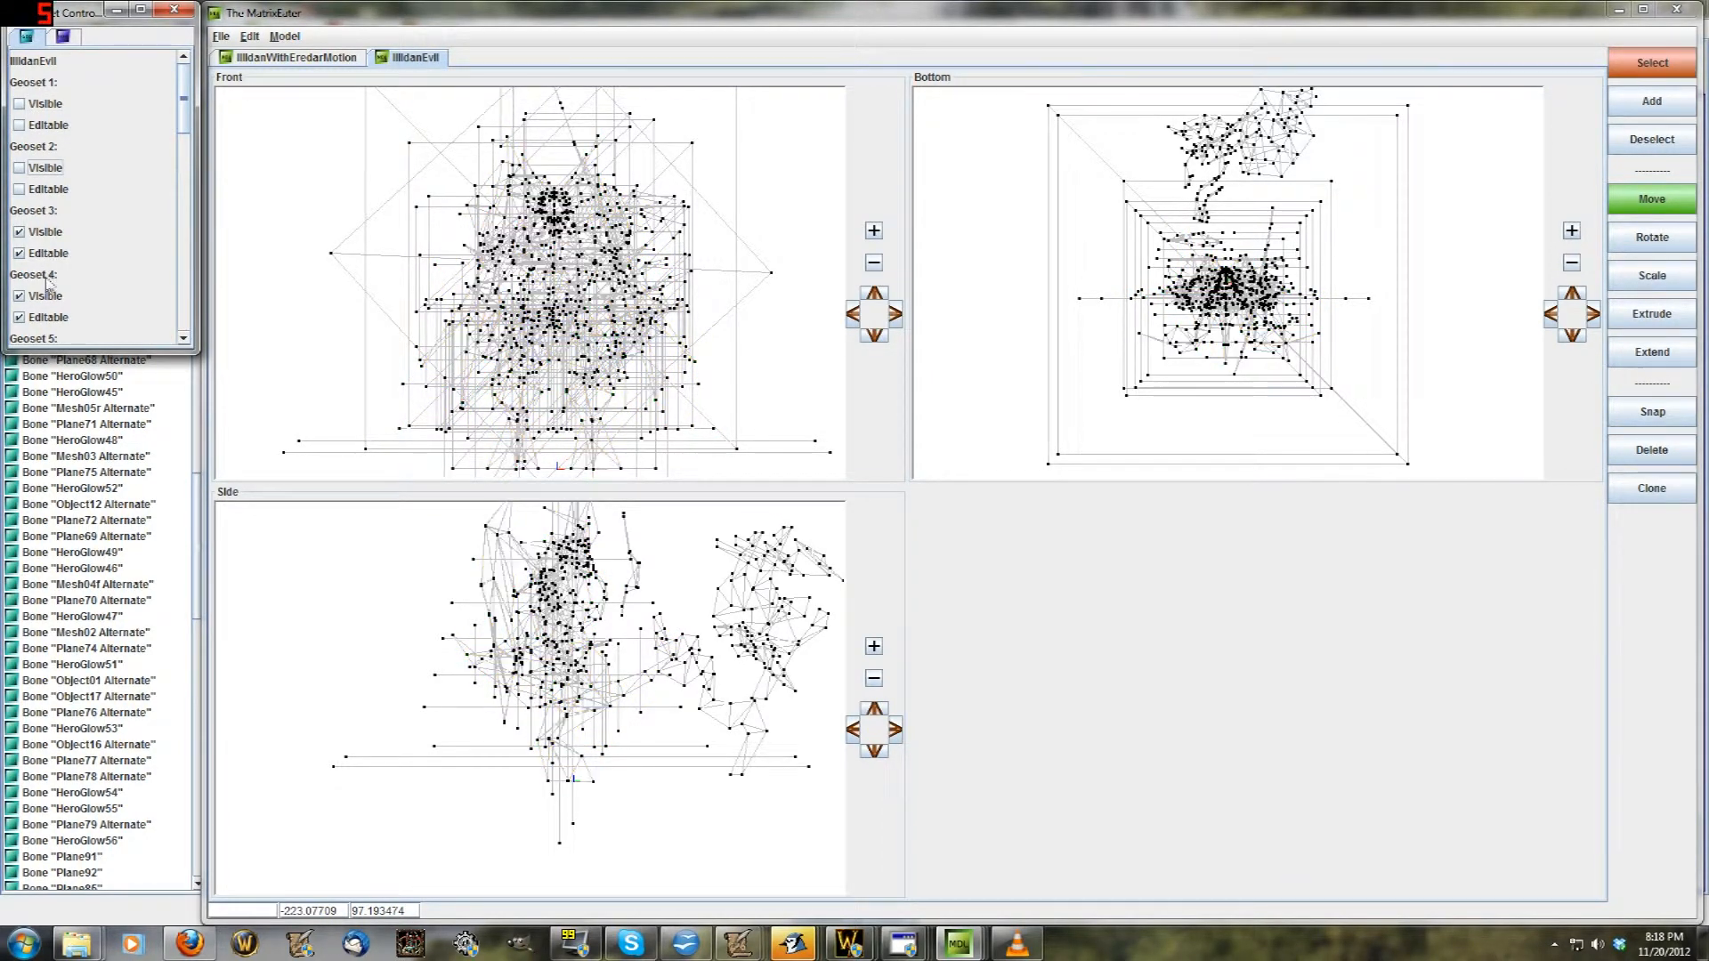
Enlarge the geoset visibility window and hide geosets 4 through 12 of IllidanEvil
{"action": "scroll", "coordinate": [185, 131], "scroll_direction": "down", "scroll_amount": 3}
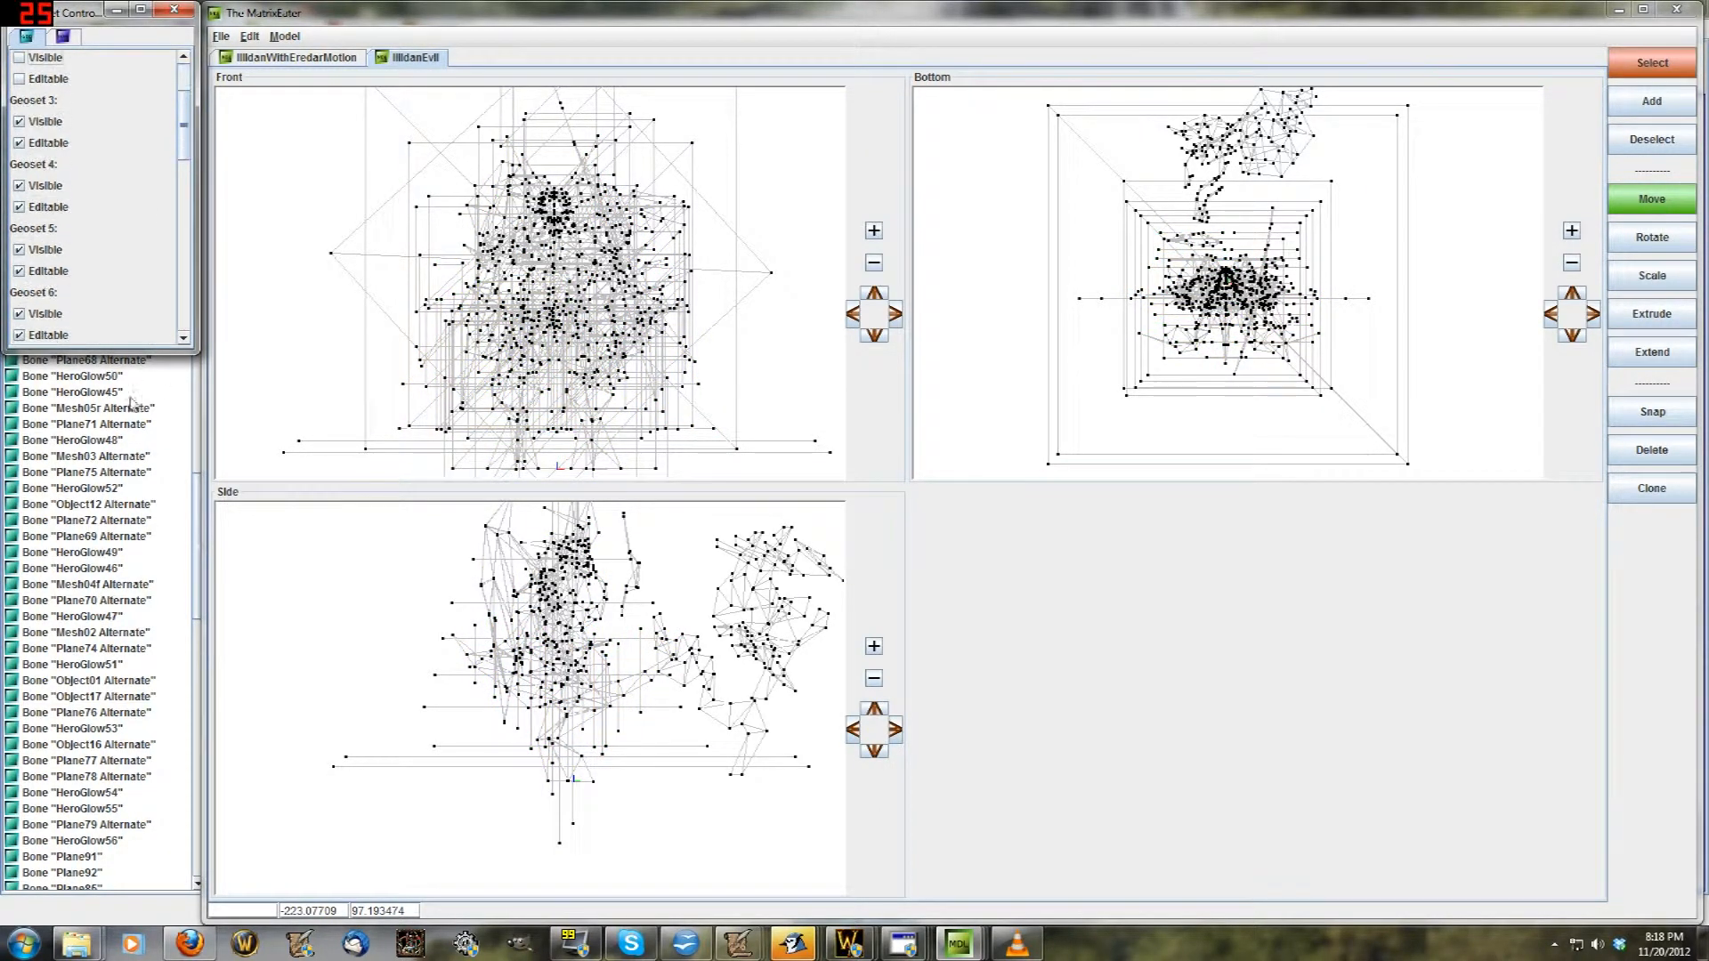
{"action": "left_click_drag", "start_coordinate": [113, 349], "coordinate": [113, 805]}
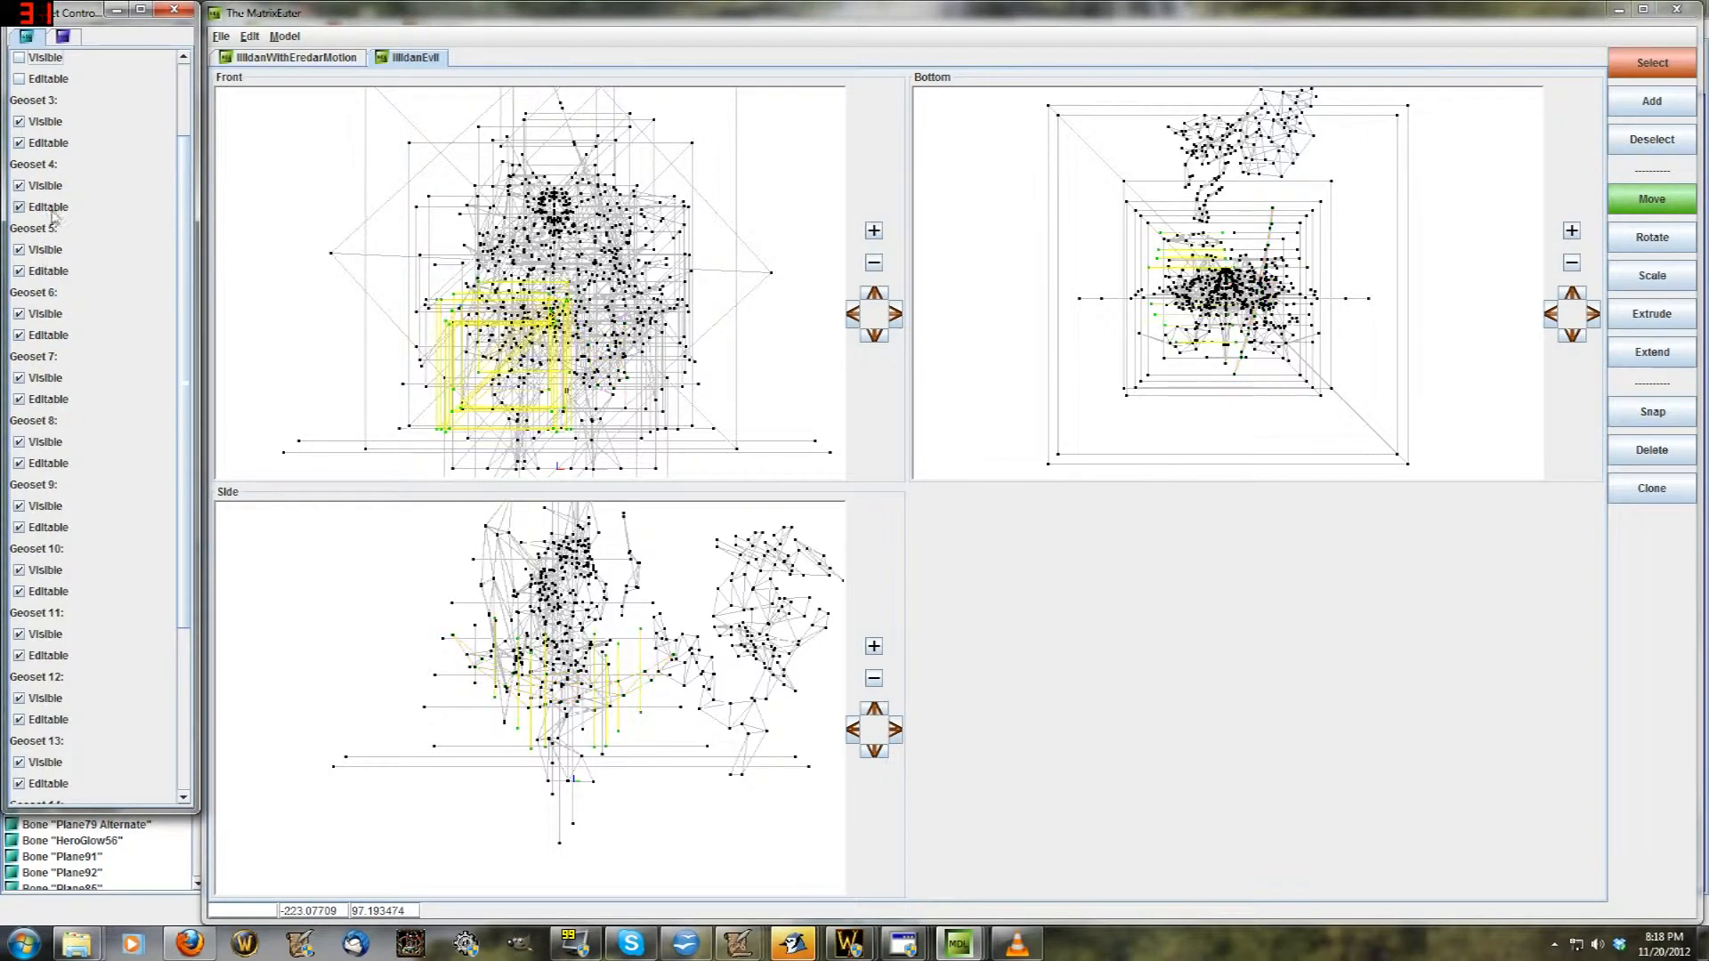
{"action": "left_click", "coordinate": [49, 185]}
{"action": "left_click", "coordinate": [49, 251]}
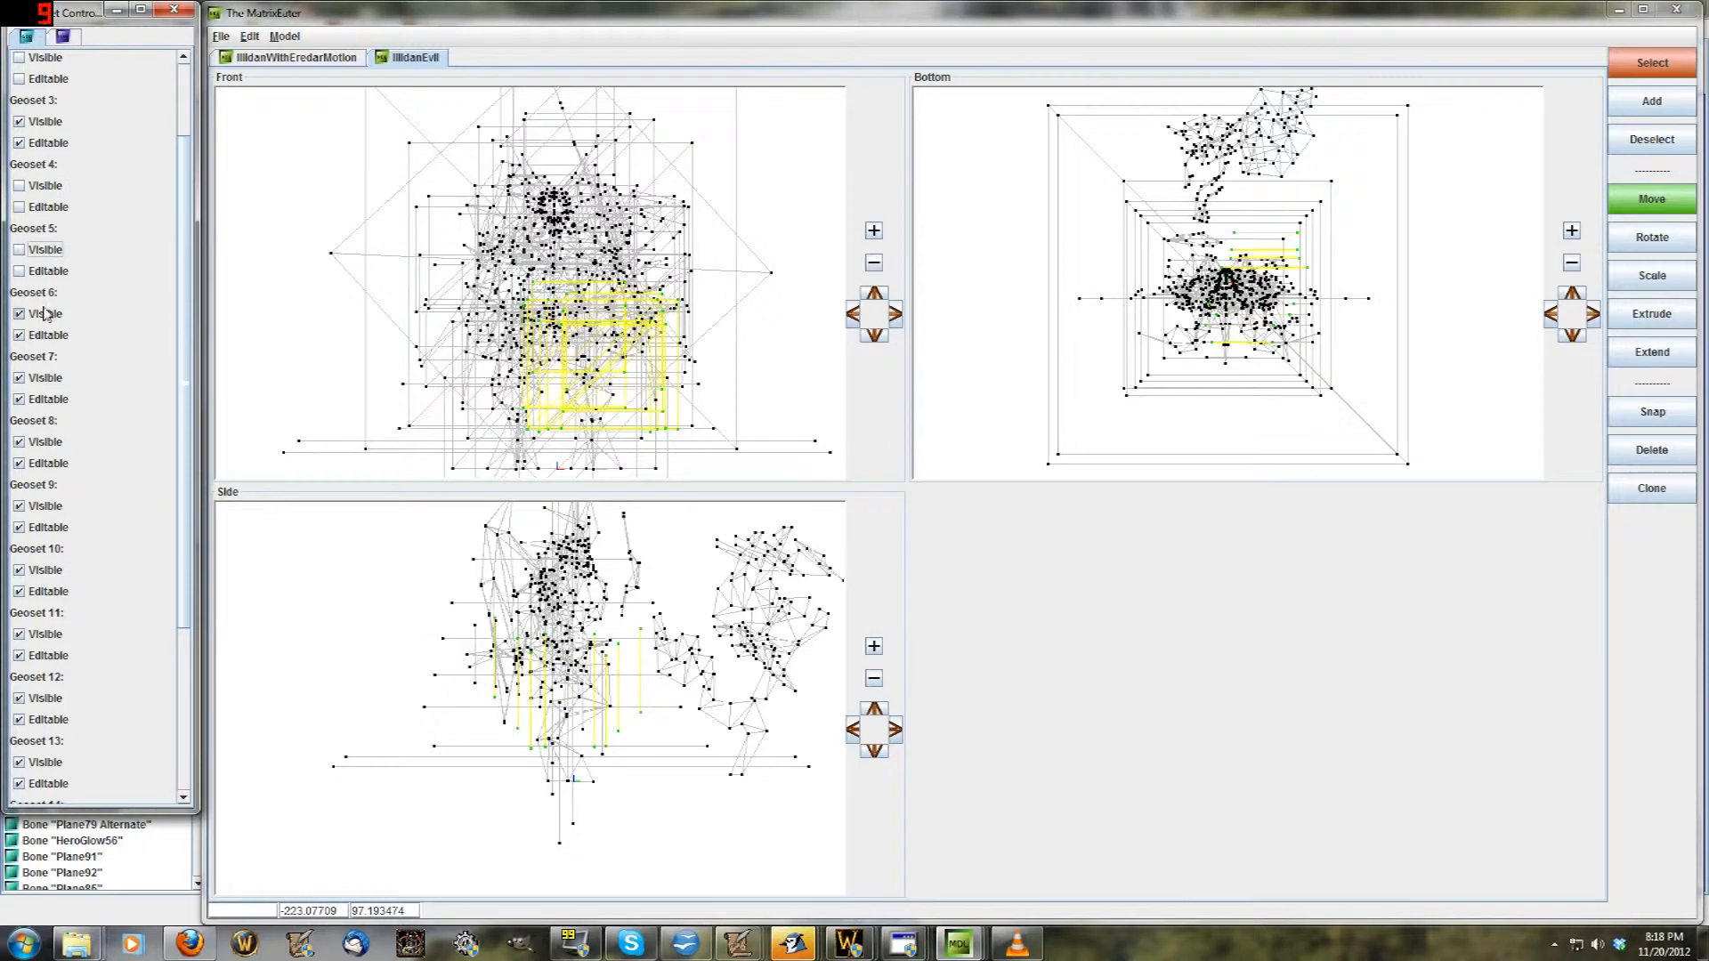
{"action": "left_click", "coordinate": [44, 315]}
{"action": "left_click", "coordinate": [40, 379]}
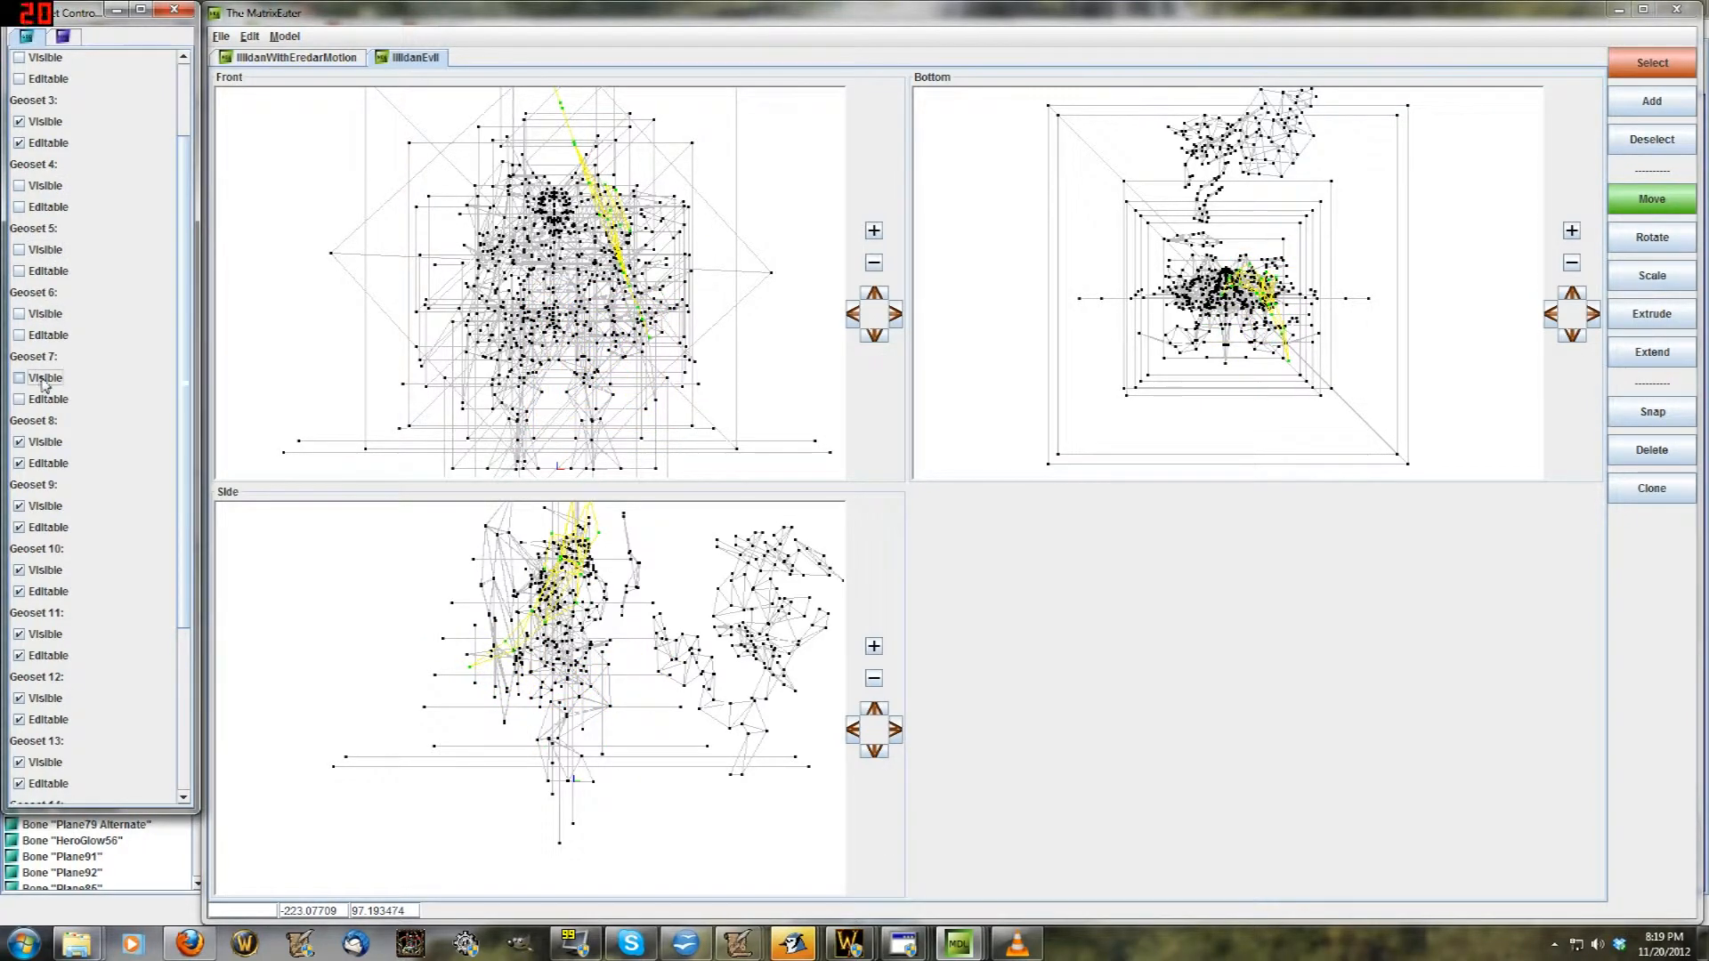
{"action": "left_click", "coordinate": [47, 443]}
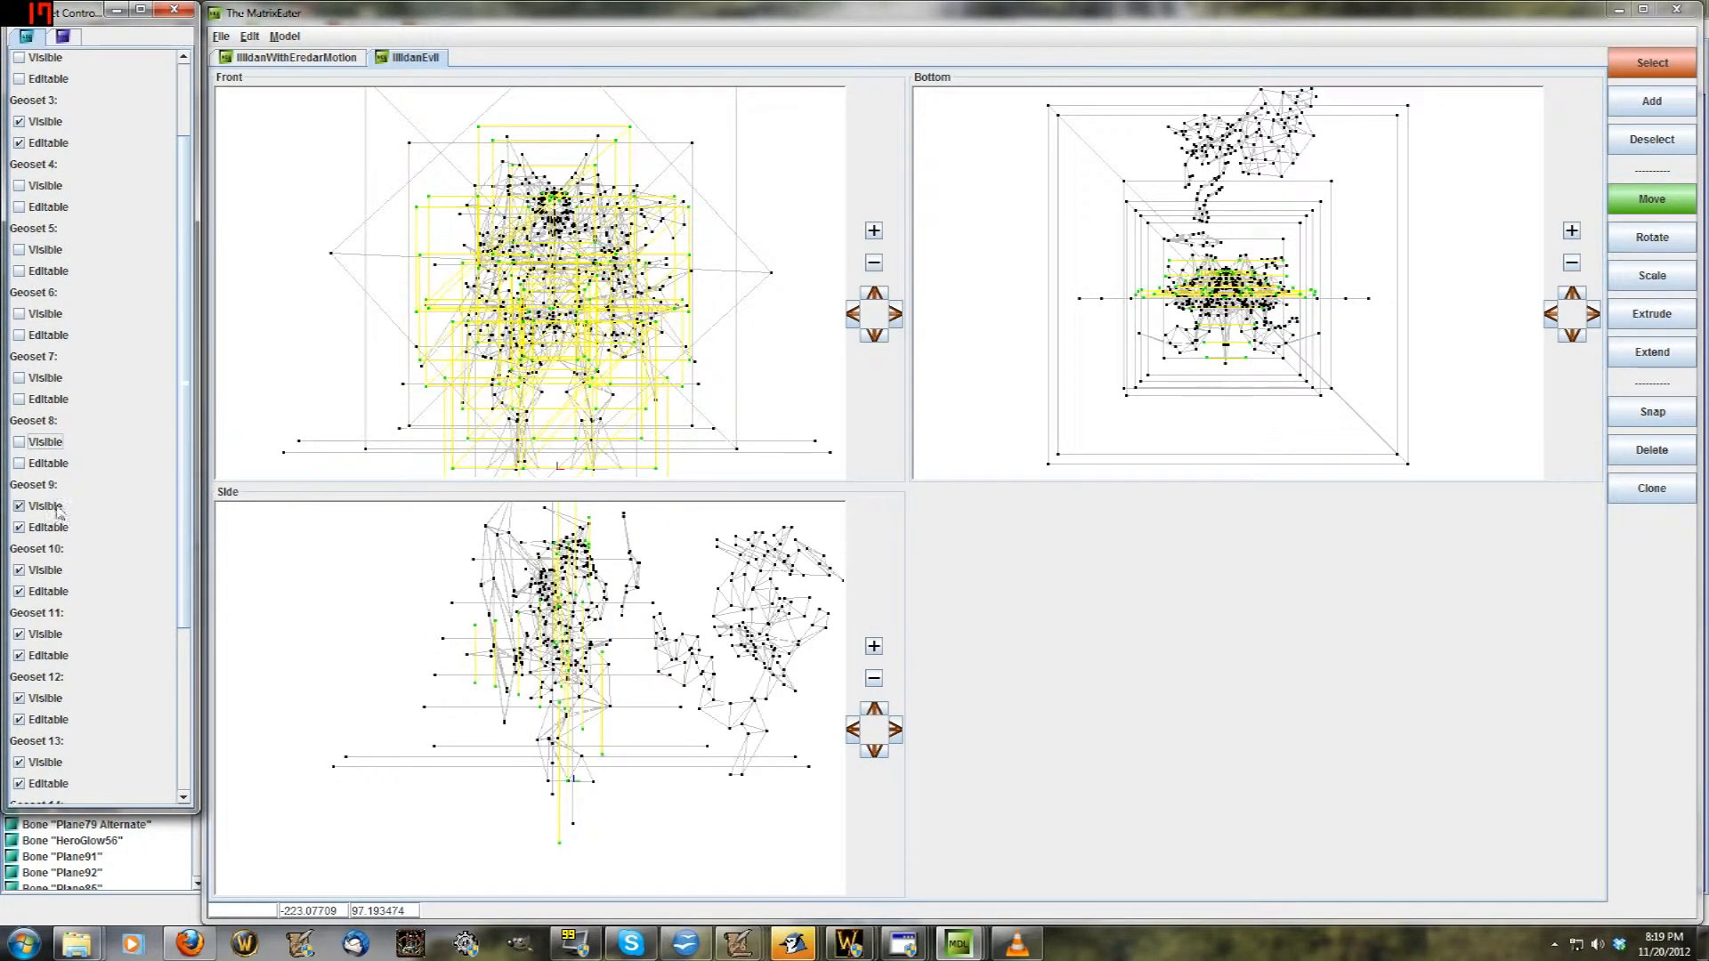
{"action": "left_click", "coordinate": [55, 507]}
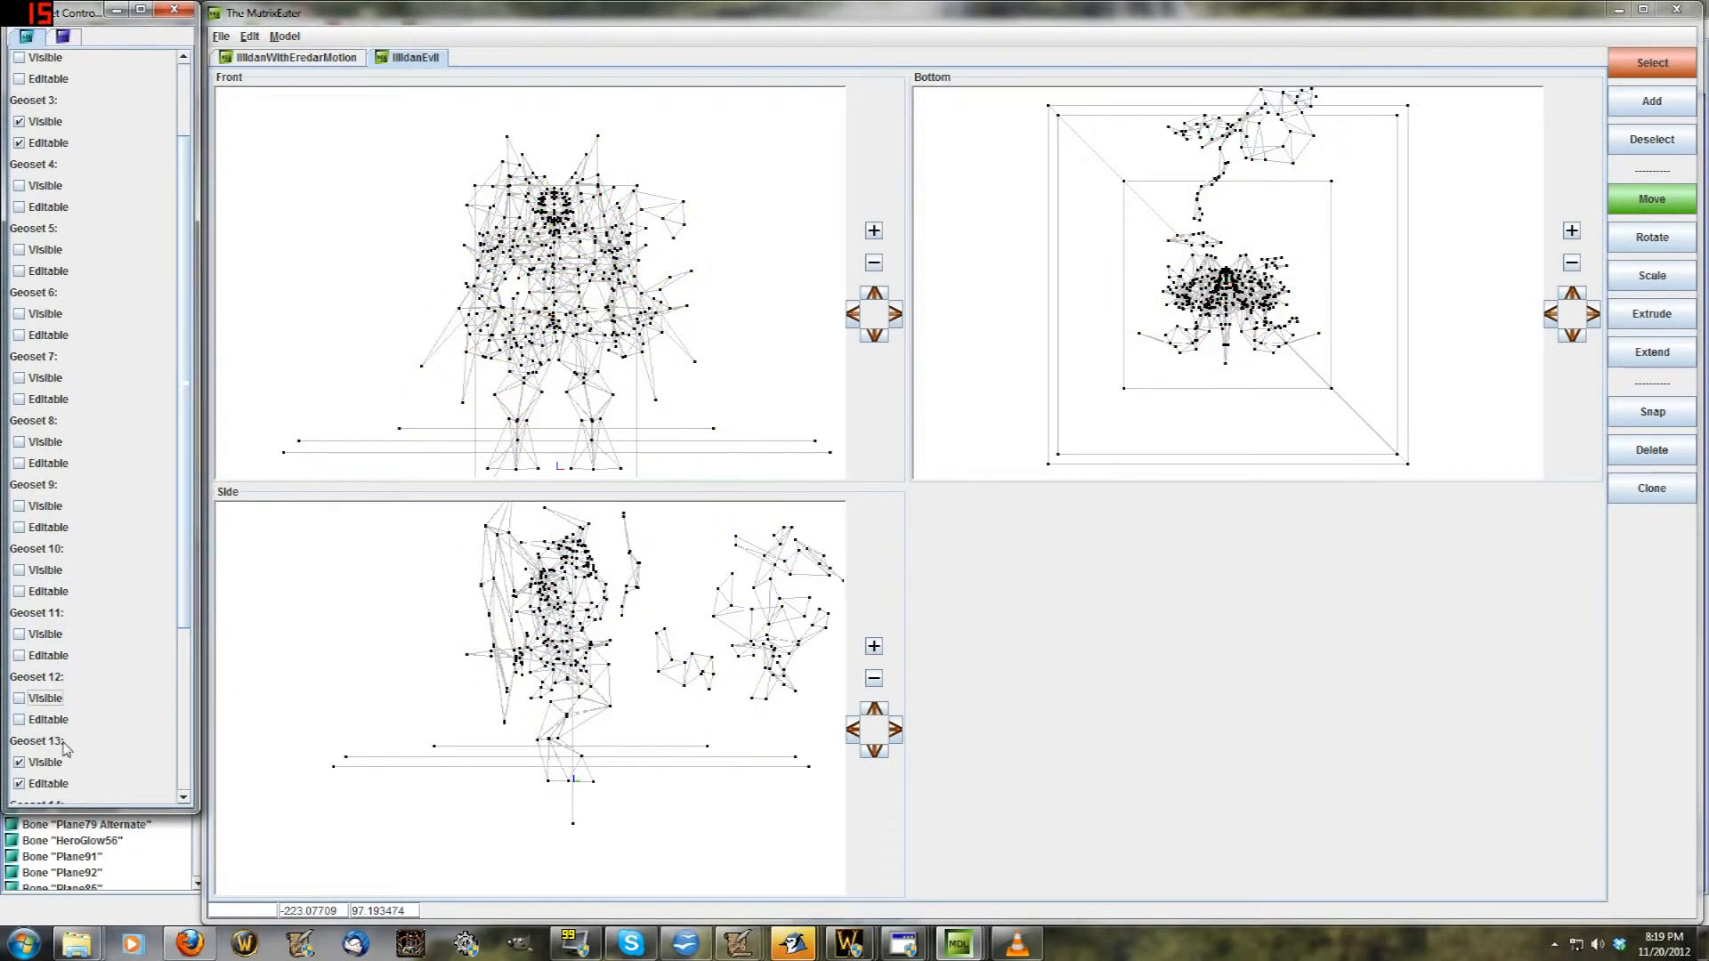
Hide geosets 13 through 17 of IllidanEvil, leaving only geoset 3 visible
{"action": "scroll", "coordinate": [176, 541], "scroll_direction": "down", "scroll_amount": 4}
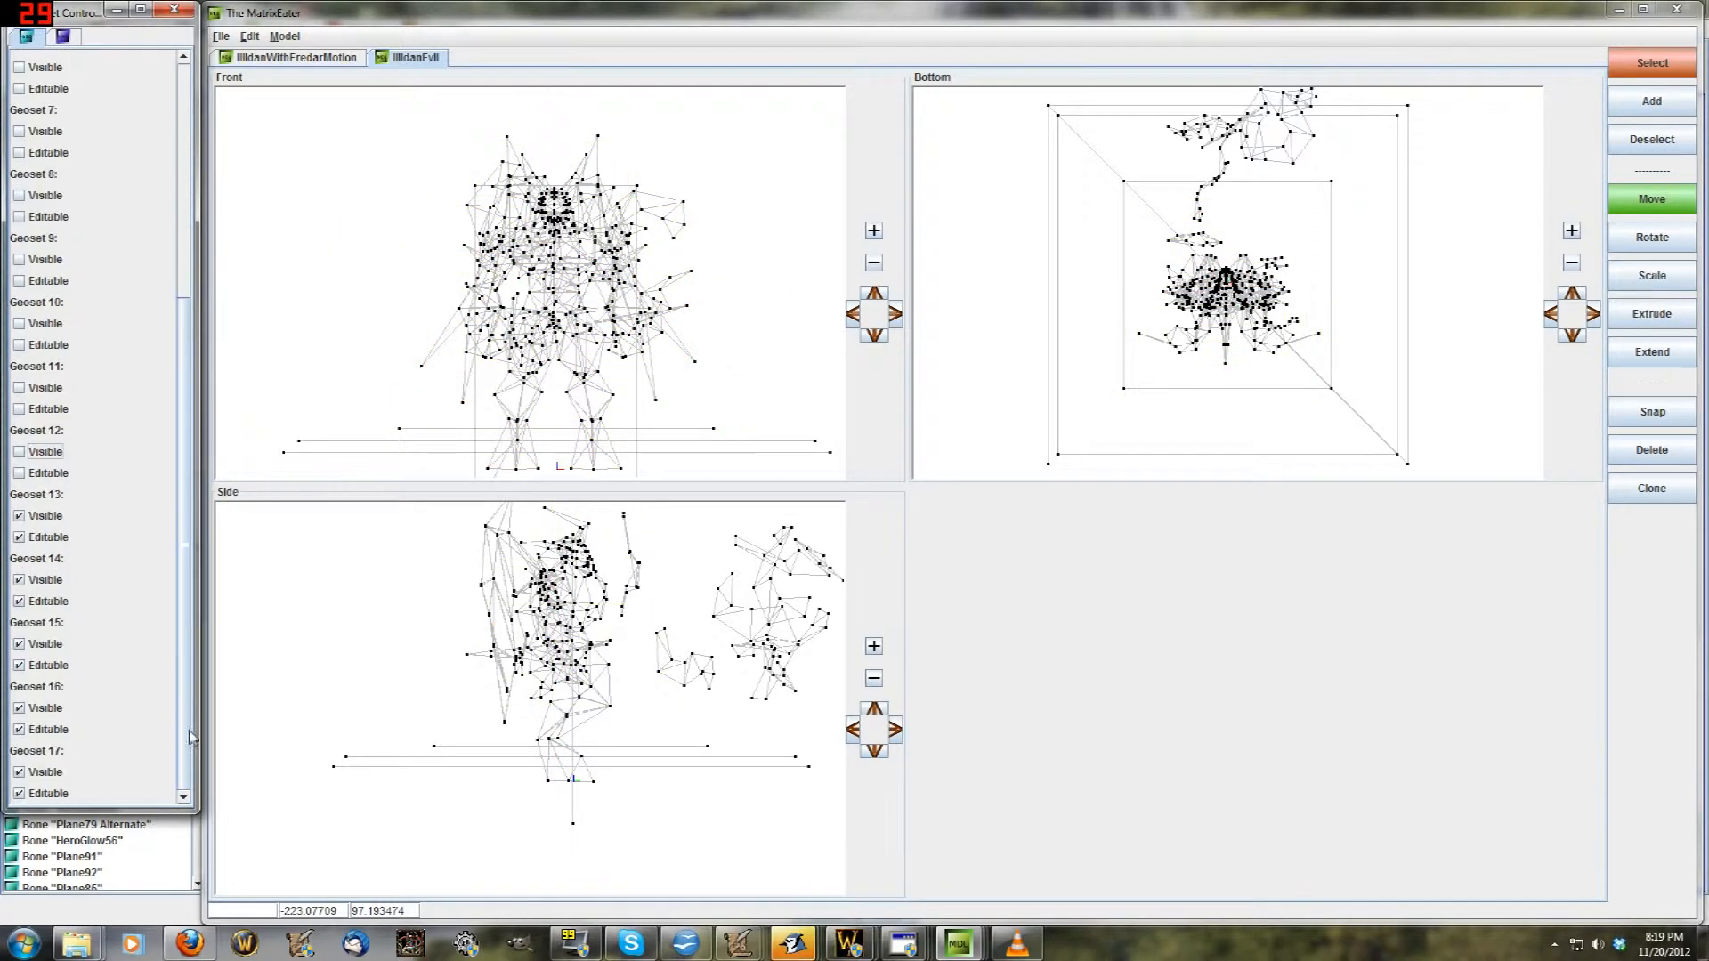
{"action": "left_click", "coordinate": [36, 515]}
{"action": "left_click", "coordinate": [38, 580]}
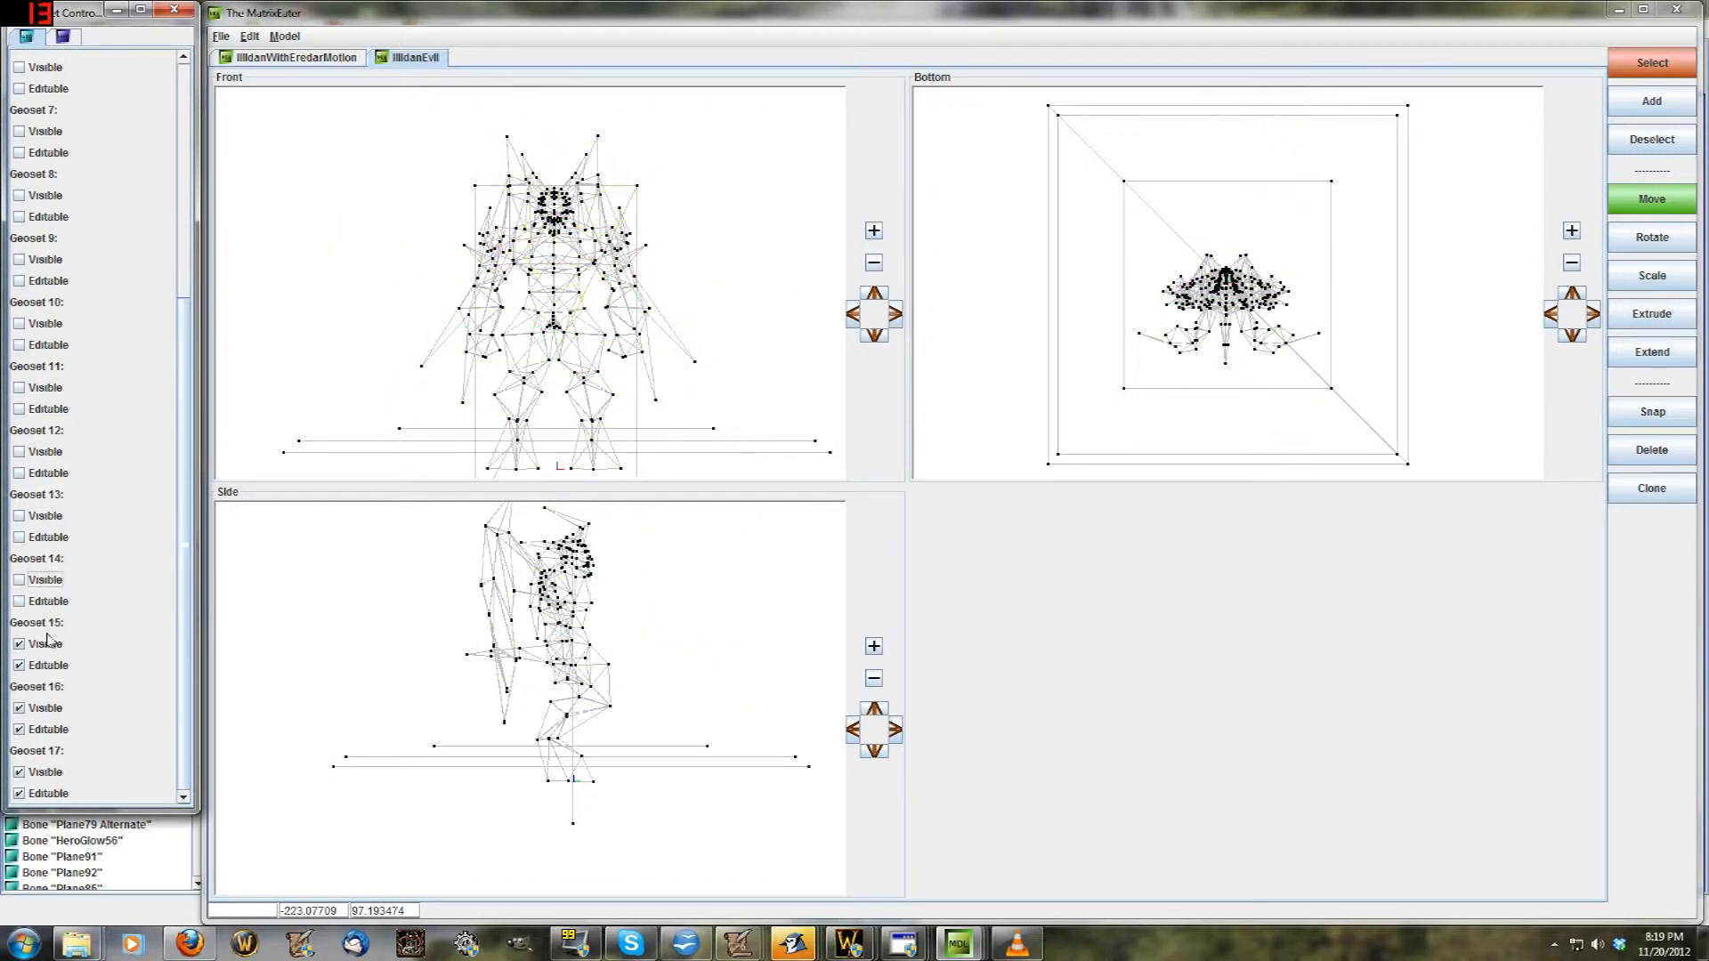
{"action": "left_click", "coordinate": [44, 642]}
{"action": "left_click", "coordinate": [45, 708]}
{"action": "left_click", "coordinate": [44, 772]}
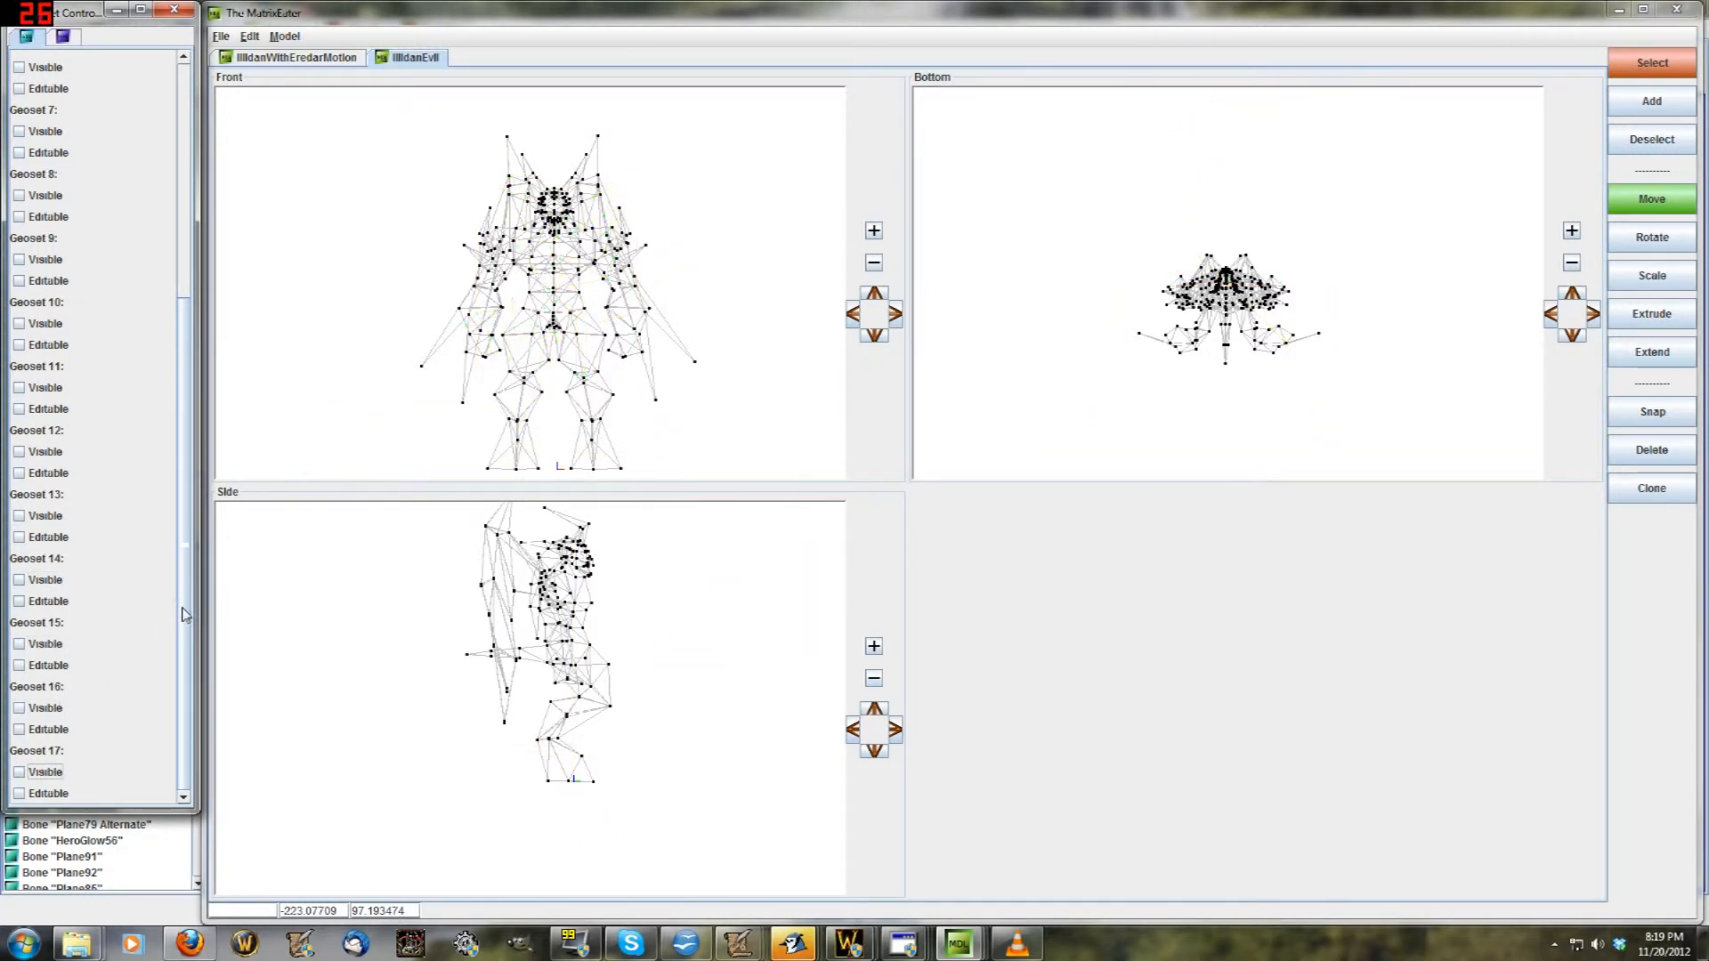
{"action": "scroll", "coordinate": [152, 313], "scroll_direction": "up", "scroll_amount": 5}
{"action": "left_click", "coordinate": [127, 232]}
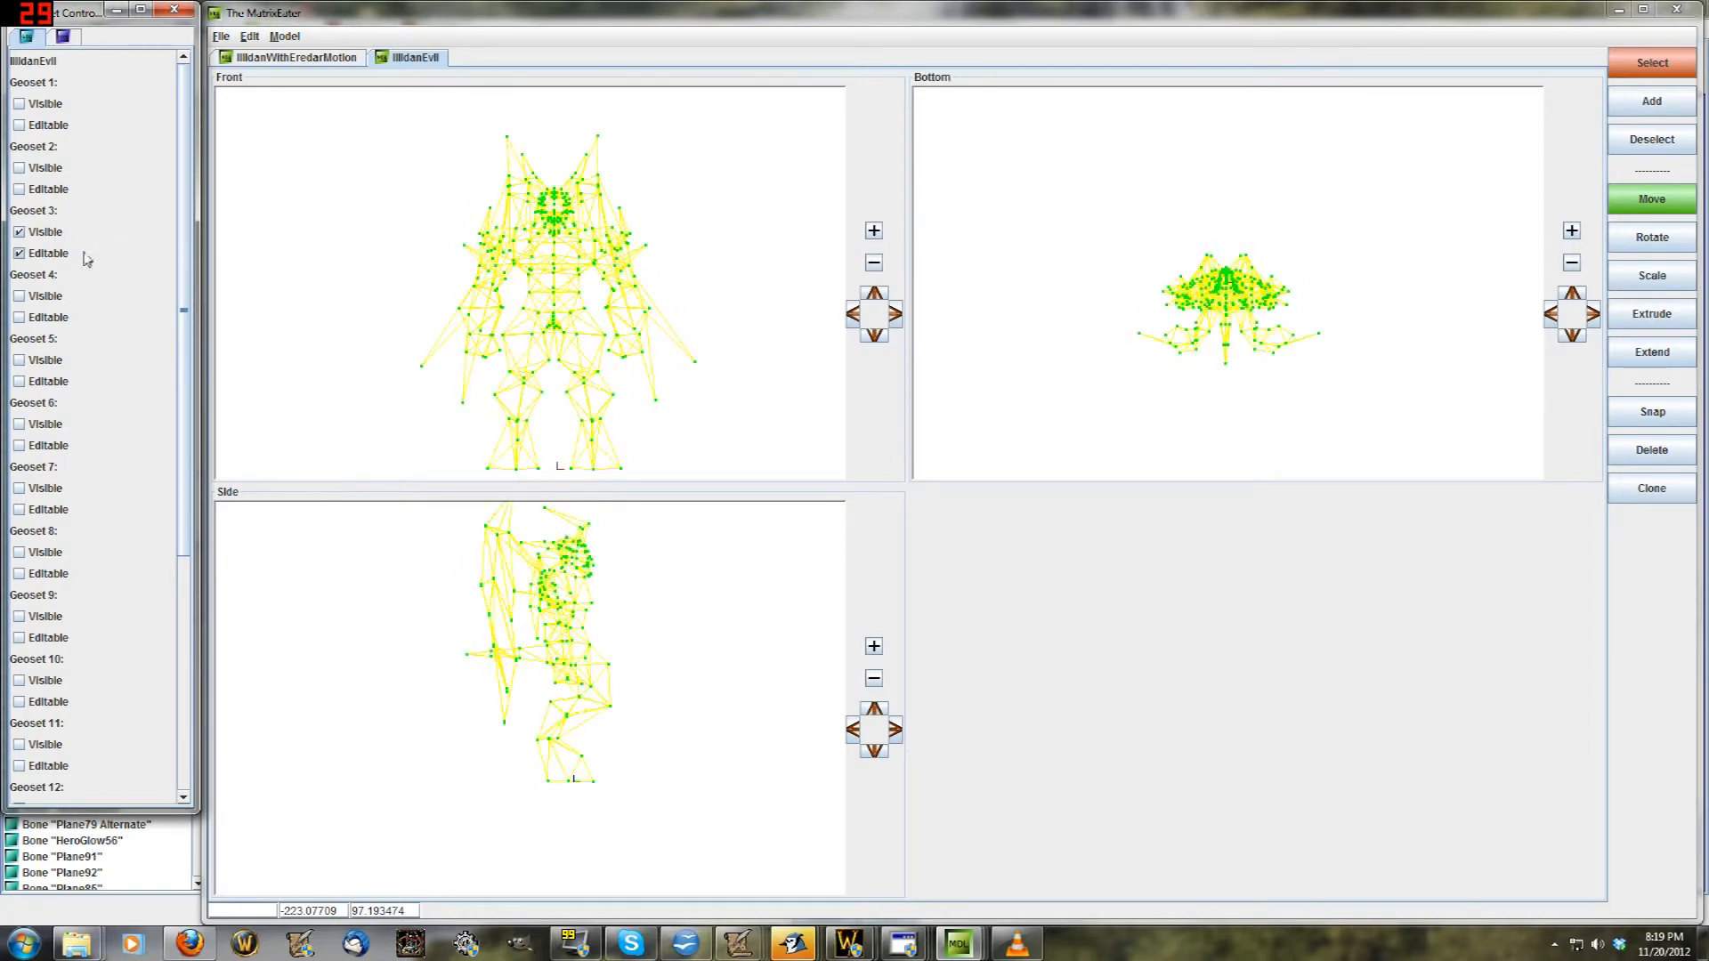
Show the pivot points and pivot point object names on the IllidanEvil model
{"action": "middle_click_drag", "start_coordinate": [568, 638], "coordinate": [533, 688]}
{"action": "scroll", "coordinate": [533, 687], "scroll_direction": "up", "scroll_amount": 2}
{"action": "scroll", "coordinate": [532, 688], "scroll_direction": "down", "scroll_amount": 1}
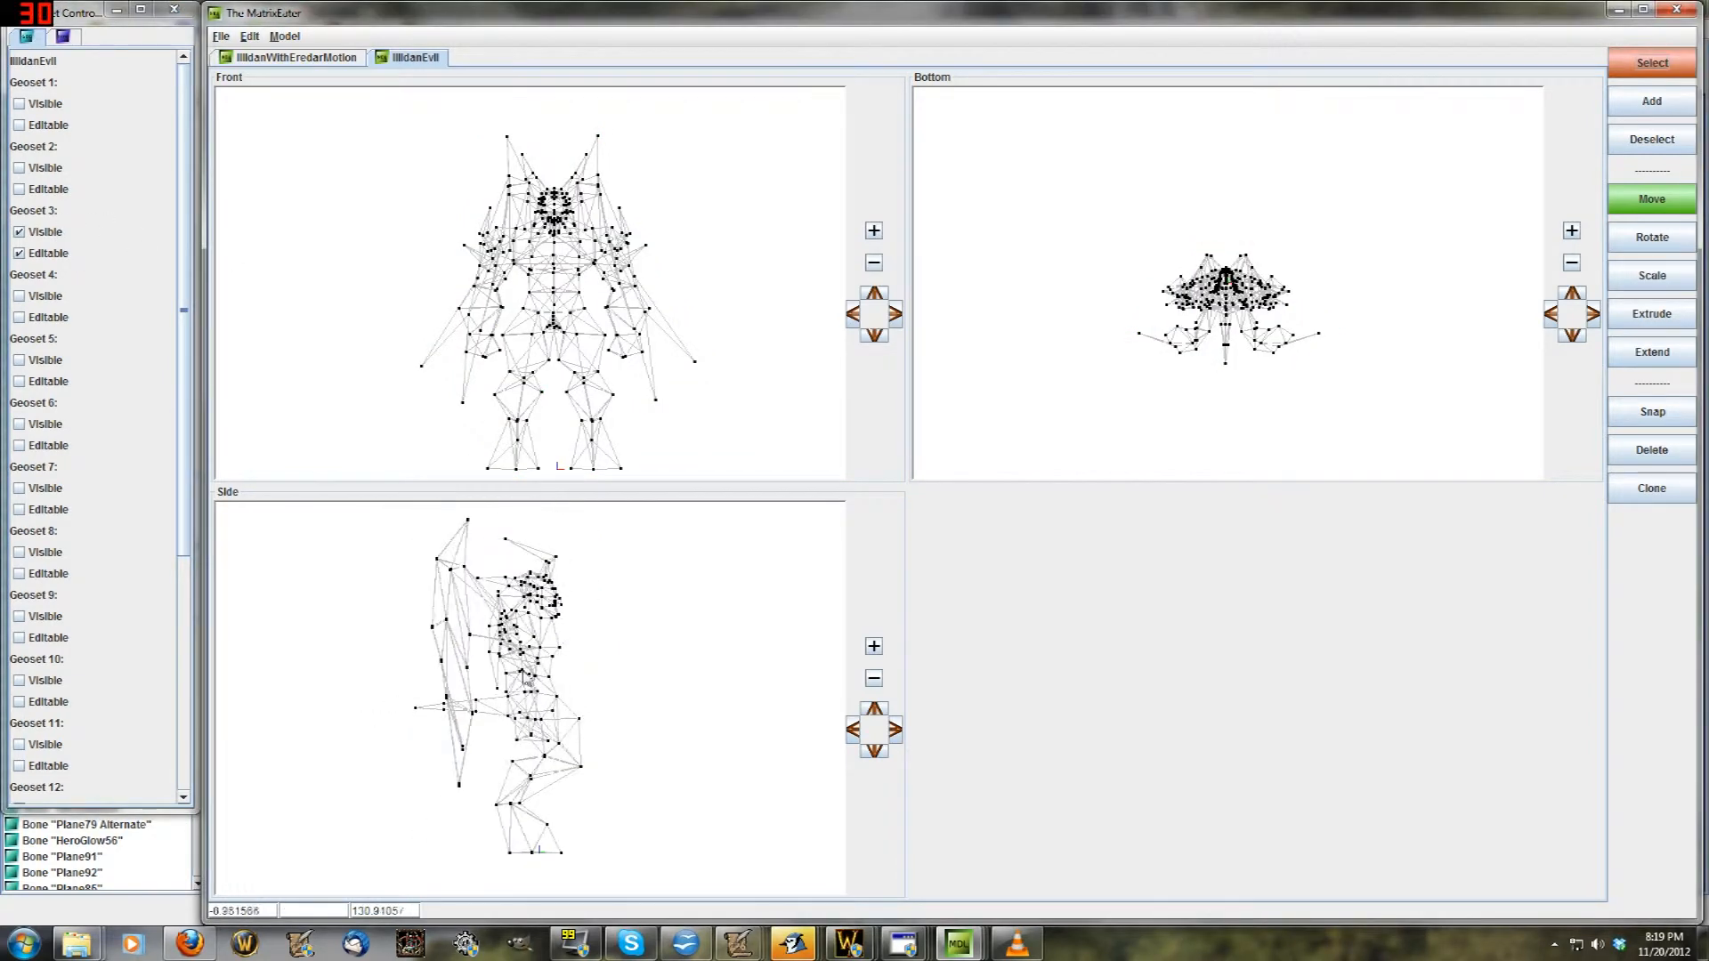
{"action": "left_click", "coordinate": [62, 36]}
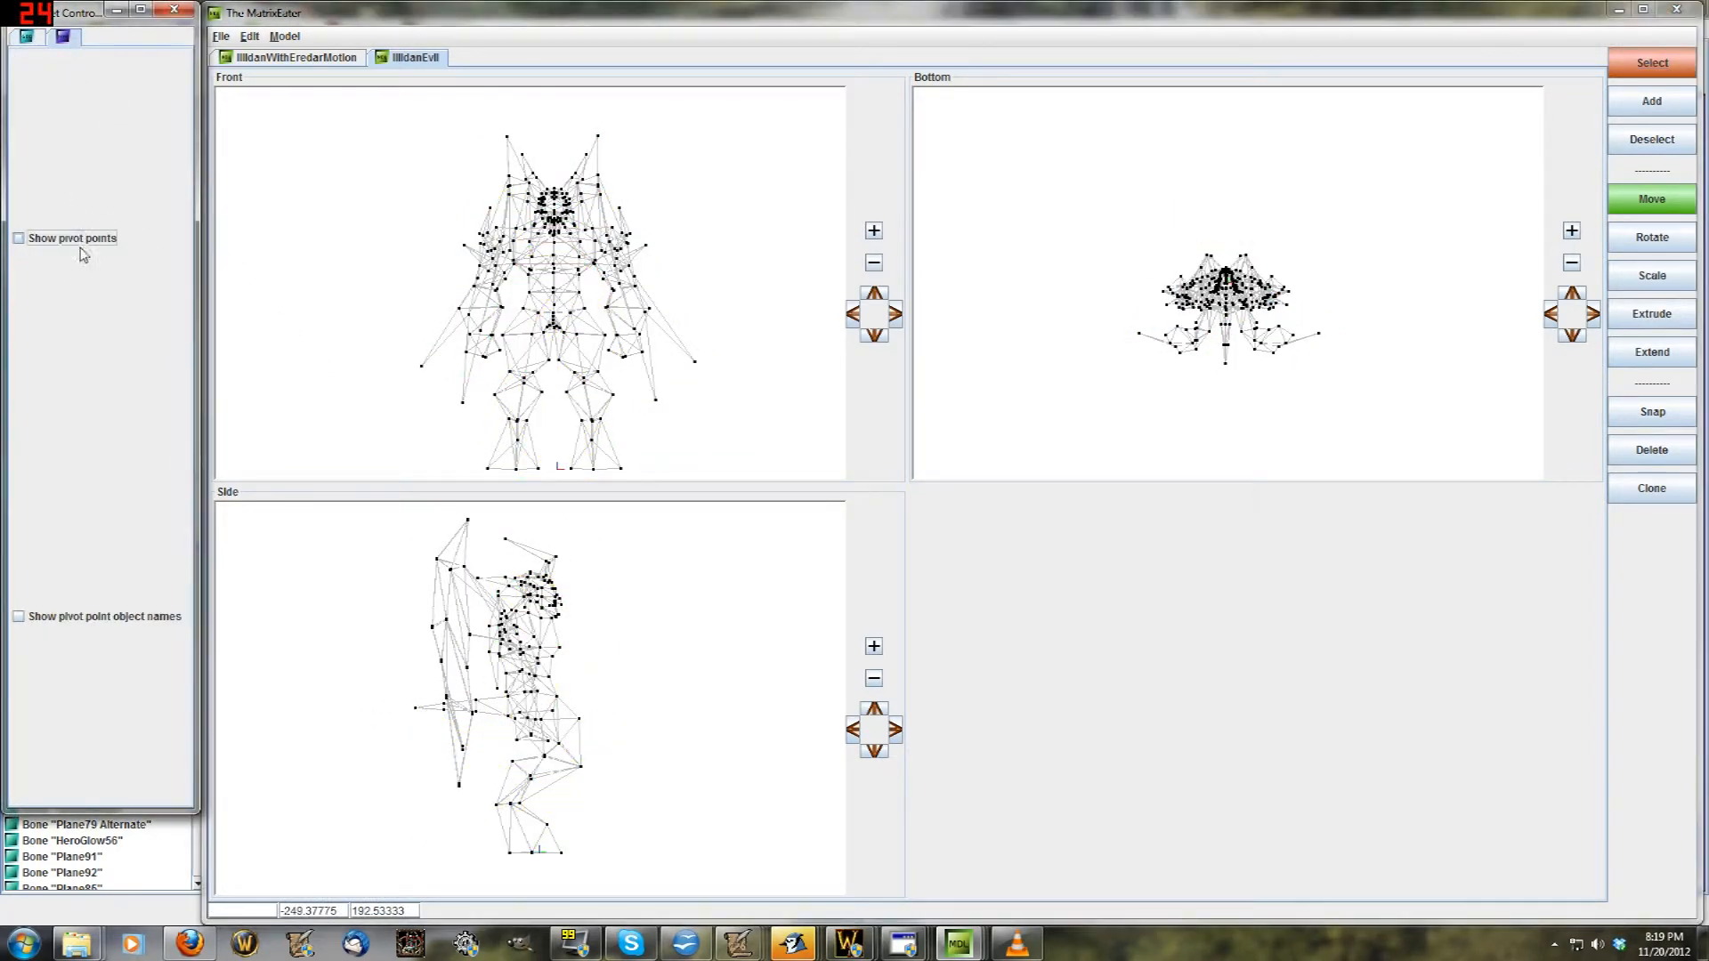
{"action": "left_click", "coordinate": [19, 237]}
{"action": "left_click", "coordinate": [113, 613]}
{"action": "scroll", "coordinate": [551, 267], "scroll_direction": "up", "scroll_amount": 4}
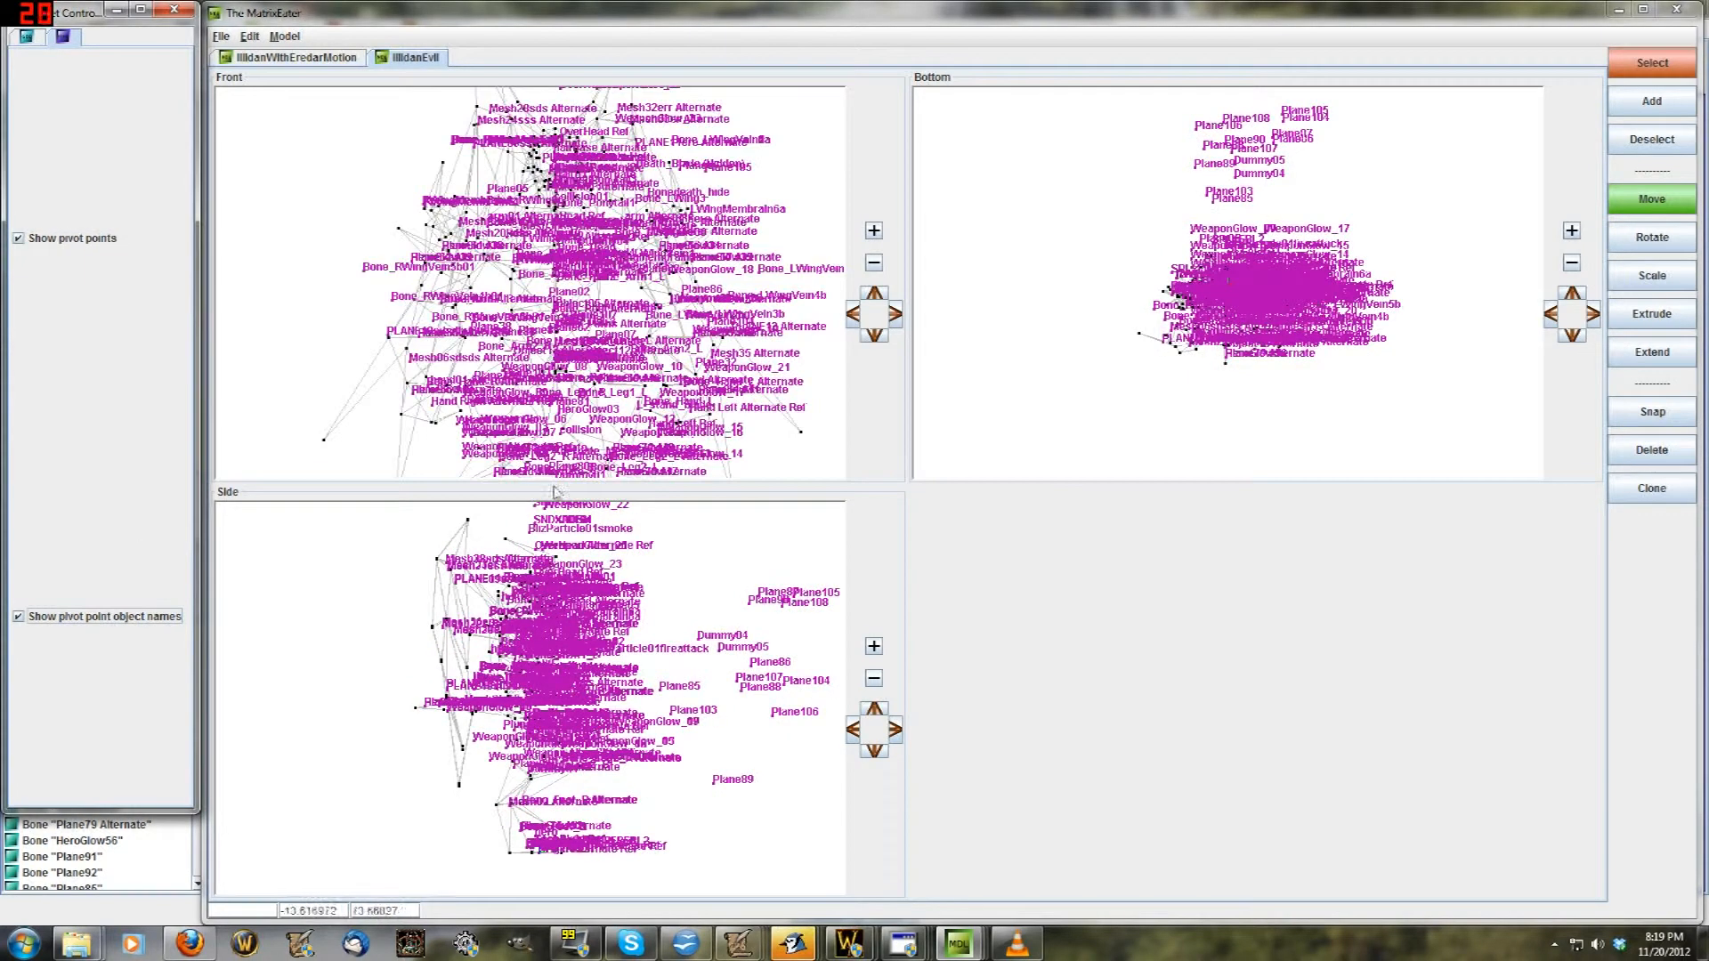
Examine the pivot point names around the outer wing vertices of geoset 3 in the Side view of IllidanEvil
{"action": "scroll", "coordinate": [526, 585], "scroll_direction": "up", "scroll_amount": 9}
{"action": "scroll", "coordinate": [431, 577], "scroll_direction": "up", "scroll_amount": 6}
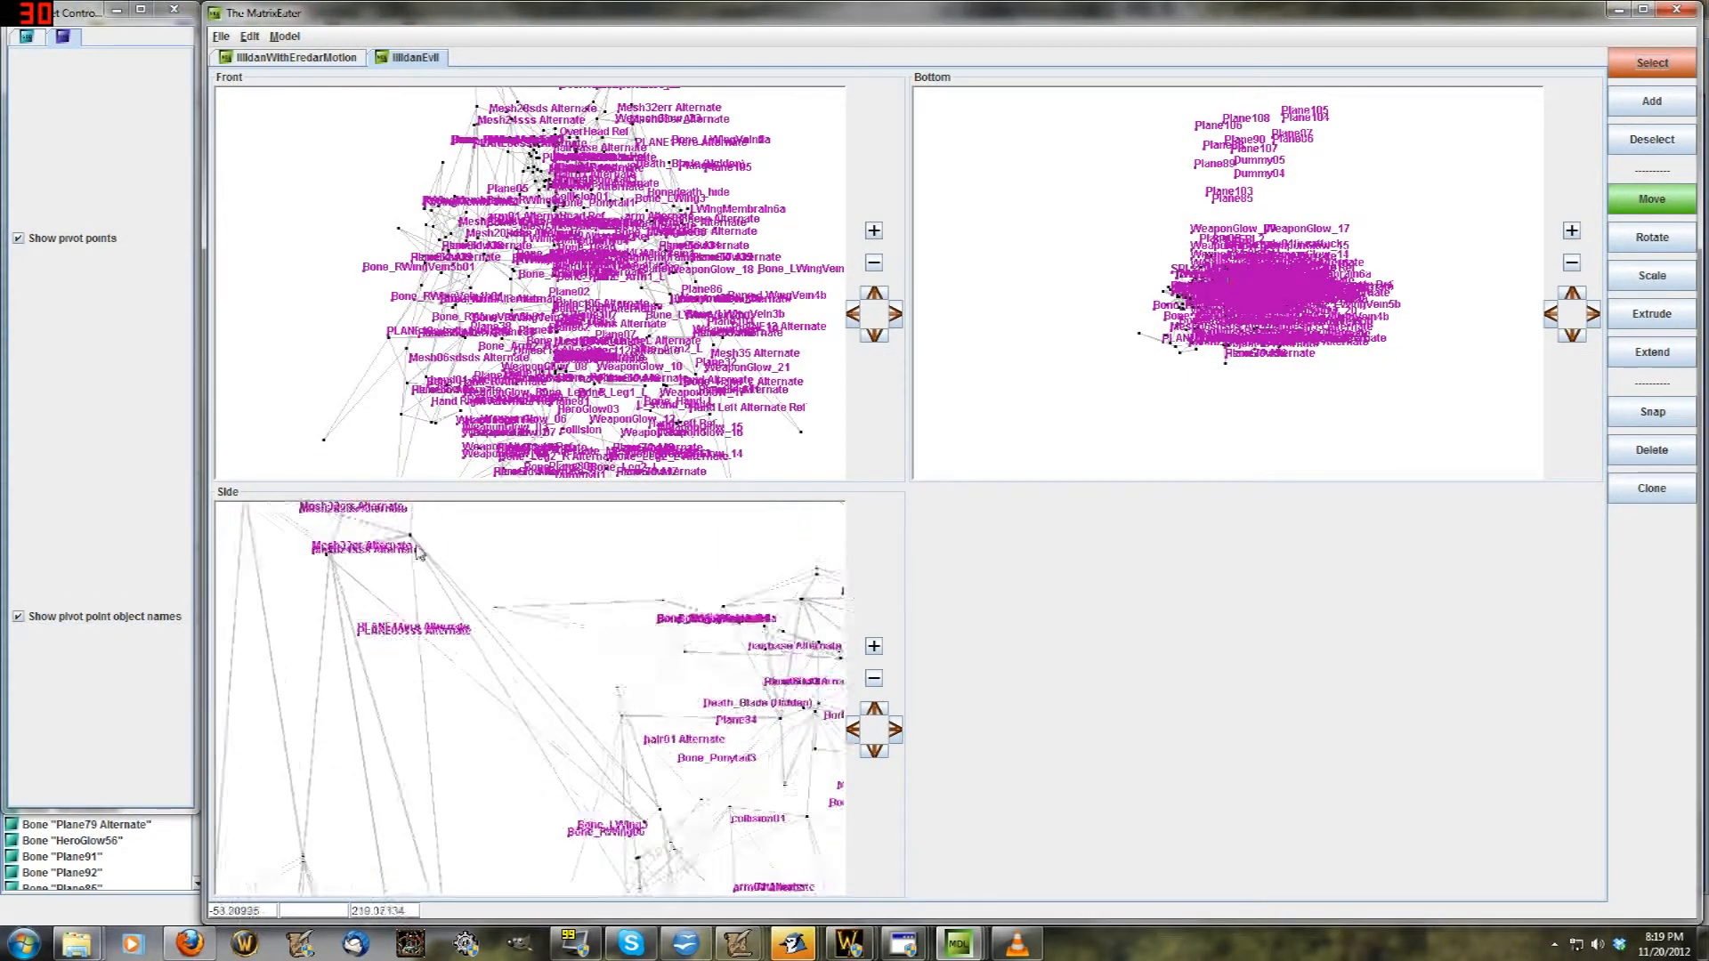
{"action": "scroll", "coordinate": [305, 566], "scroll_direction": "up", "scroll_amount": 5}
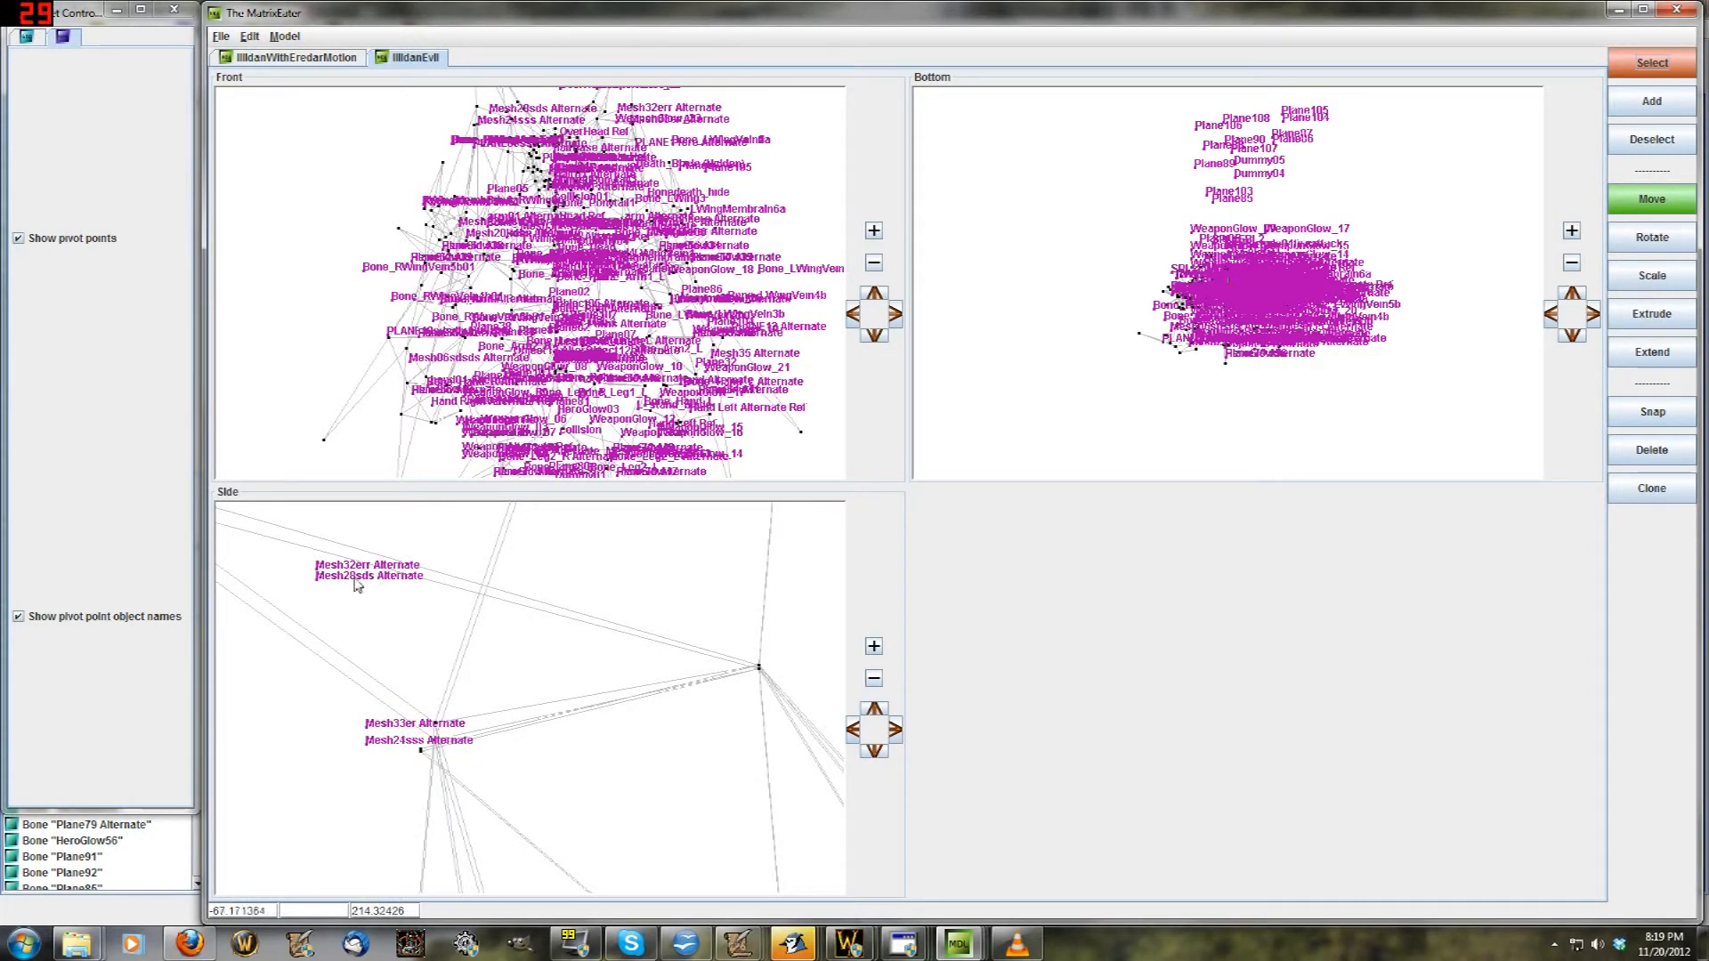
{"action": "scroll", "coordinate": [357, 584], "scroll_direction": "down", "scroll_amount": 5}
{"action": "scroll", "coordinate": [388, 635], "scroll_direction": "up", "scroll_amount": 5}
{"action": "scroll", "coordinate": [392, 638], "scroll_direction": "down", "scroll_amount": 6}
{"action": "scroll", "coordinate": [407, 651], "scroll_direction": "up", "scroll_amount": 4}
{"action": "scroll", "coordinate": [416, 656], "scroll_direction": "down", "scroll_amount": 4}
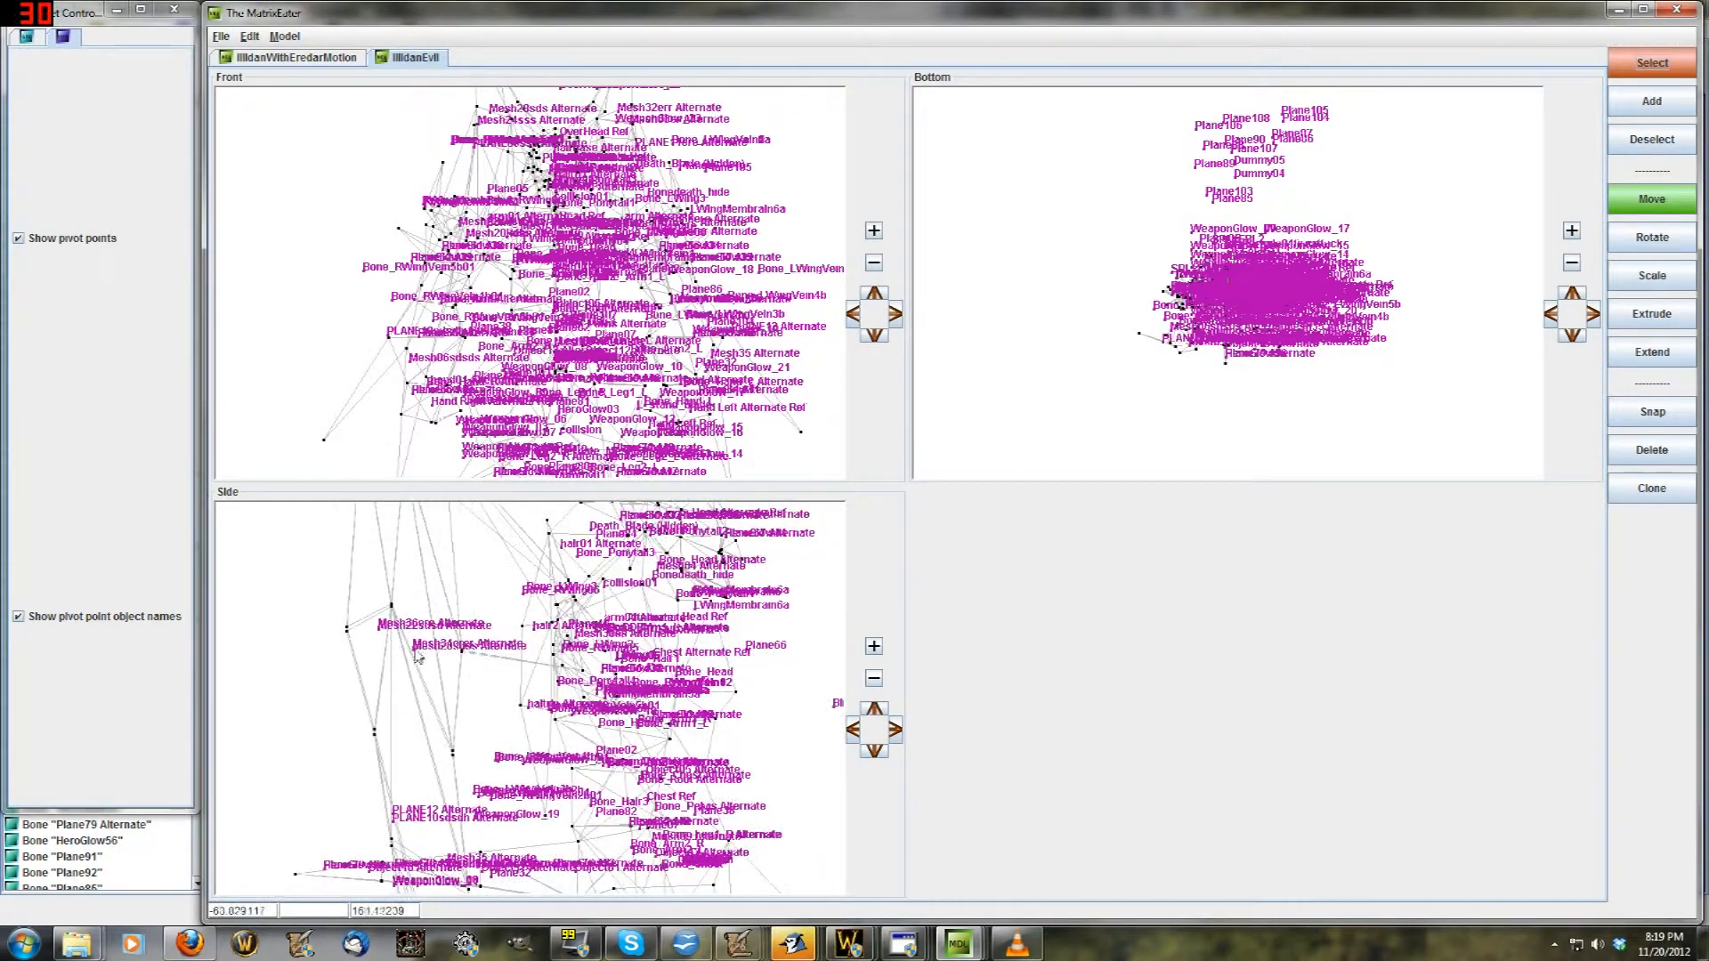
{"action": "scroll", "coordinate": [417, 656], "scroll_direction": "down", "scroll_amount": 1}
Examine the wing pivot point names of IllidanEvil in the Front and Bottom views
{"action": "scroll", "coordinate": [527, 249], "scroll_direction": "up", "scroll_amount": 3}
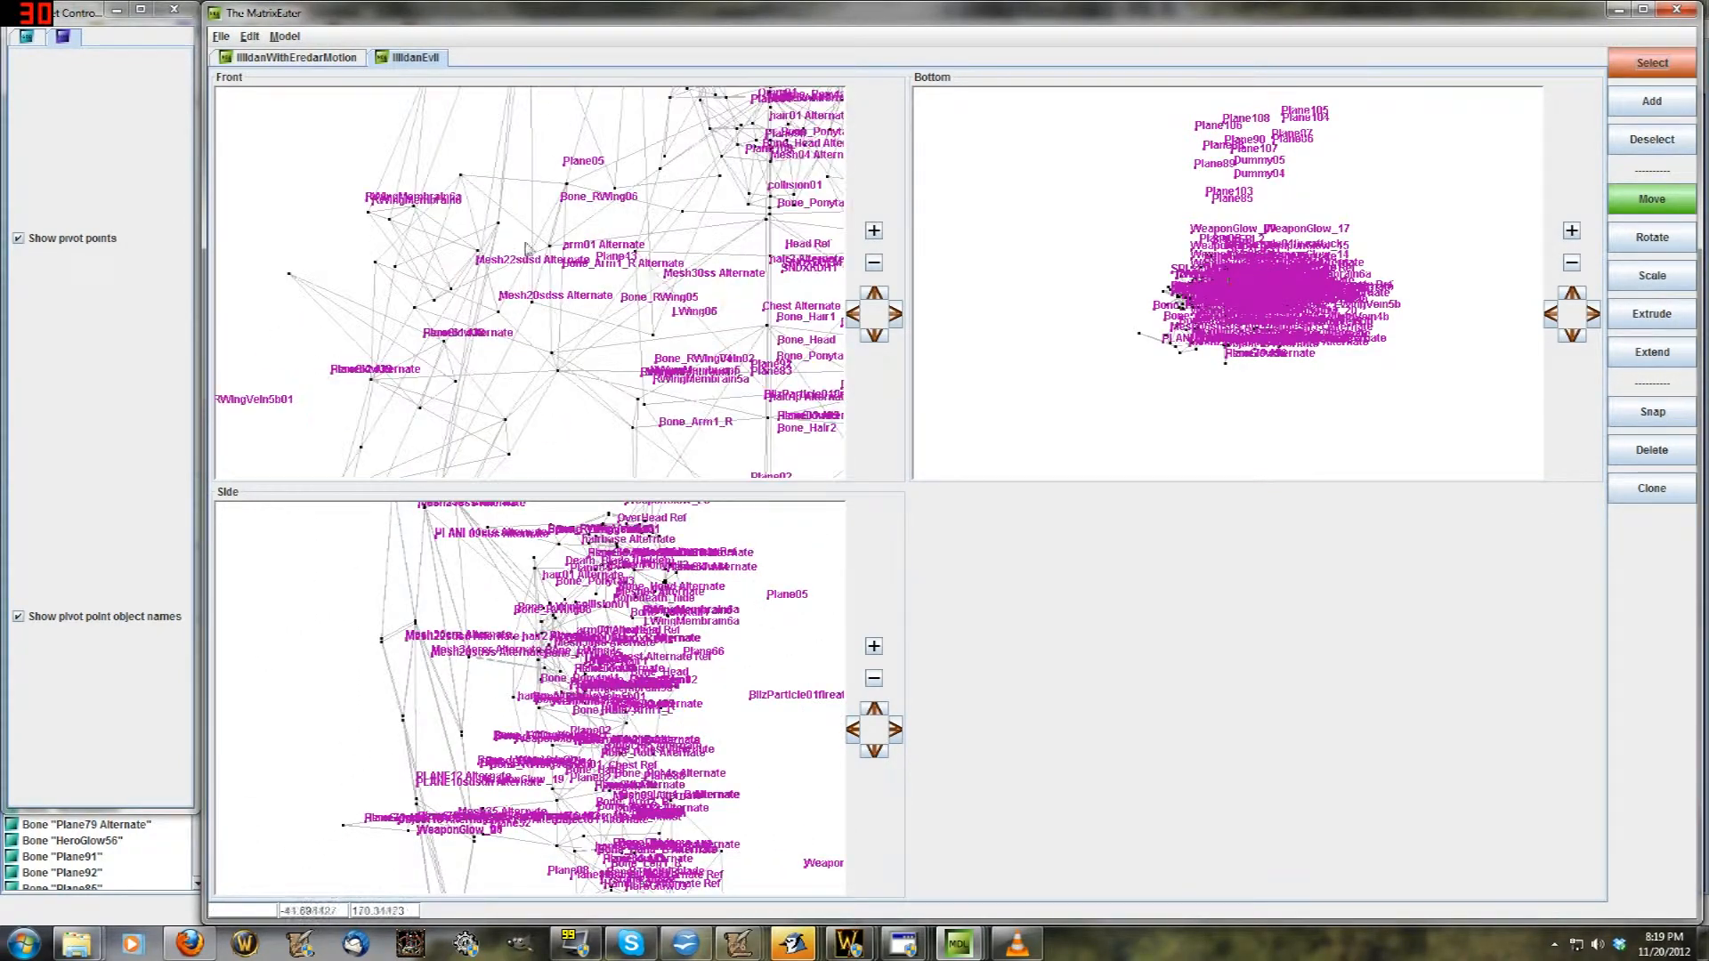
{"action": "scroll", "coordinate": [1174, 356], "scroll_direction": "up", "scroll_amount": 6}
{"action": "scroll", "coordinate": [1175, 356], "scroll_direction": "down", "scroll_amount": 3}
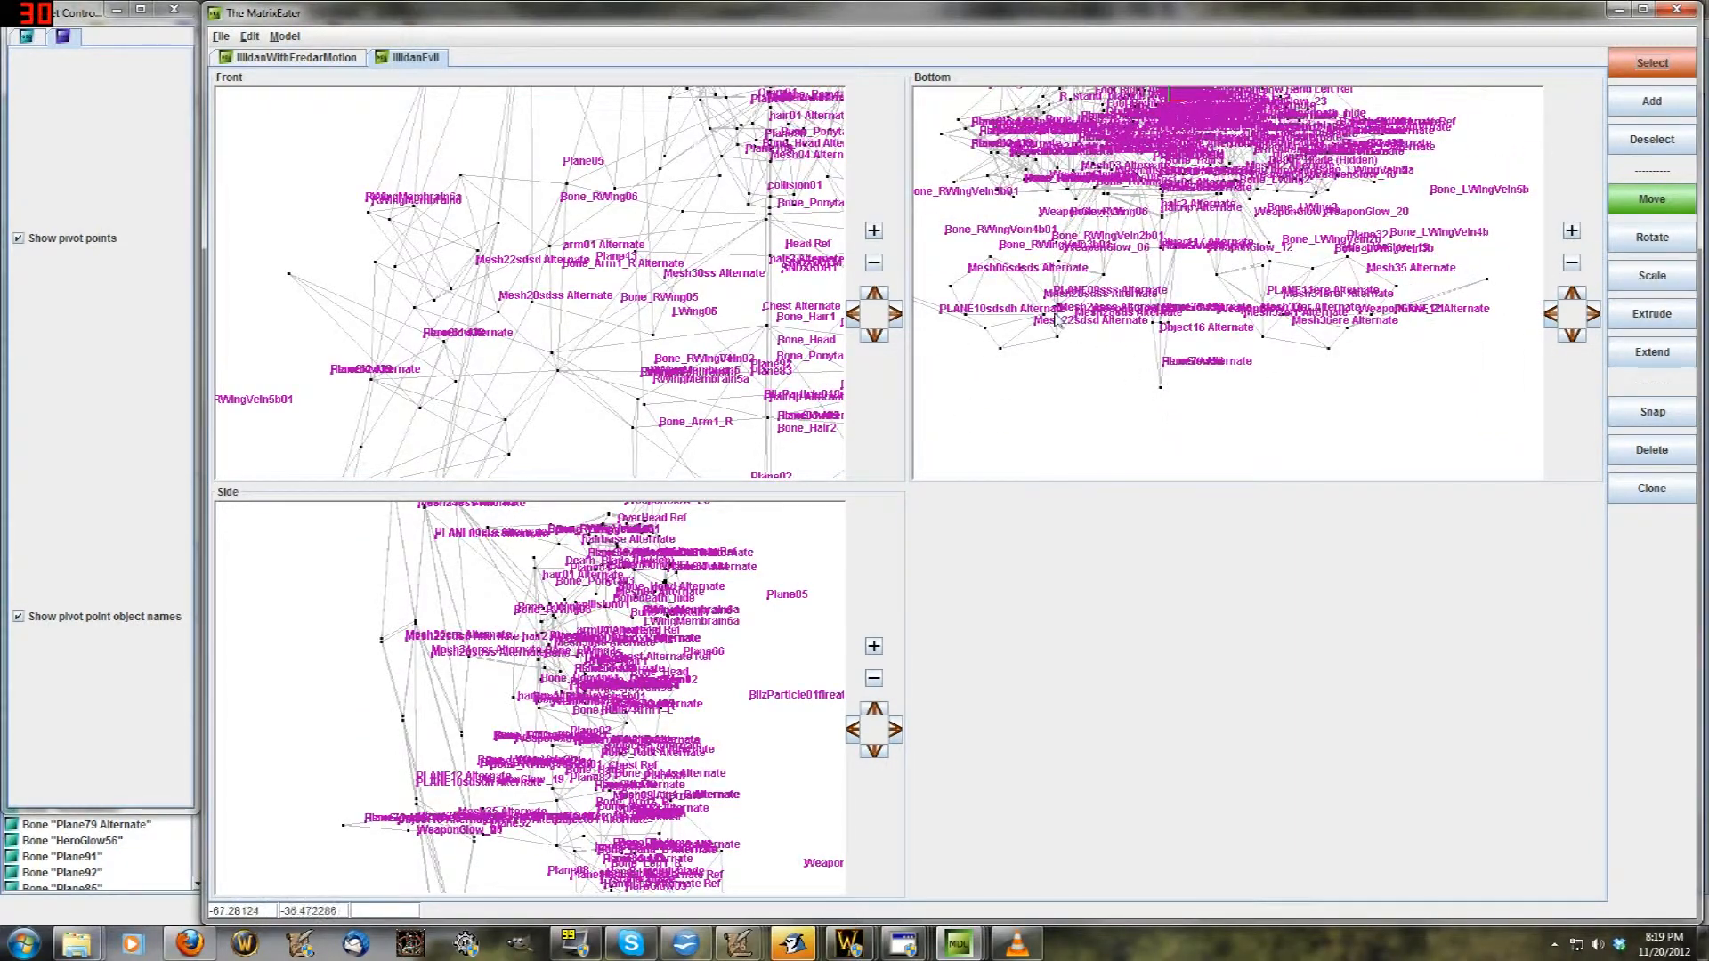
{"action": "scroll", "coordinate": [1056, 320], "scroll_direction": "up", "scroll_amount": 2}
{"action": "scroll", "coordinate": [1056, 320], "scroll_direction": "down", "scroll_amount": 1}
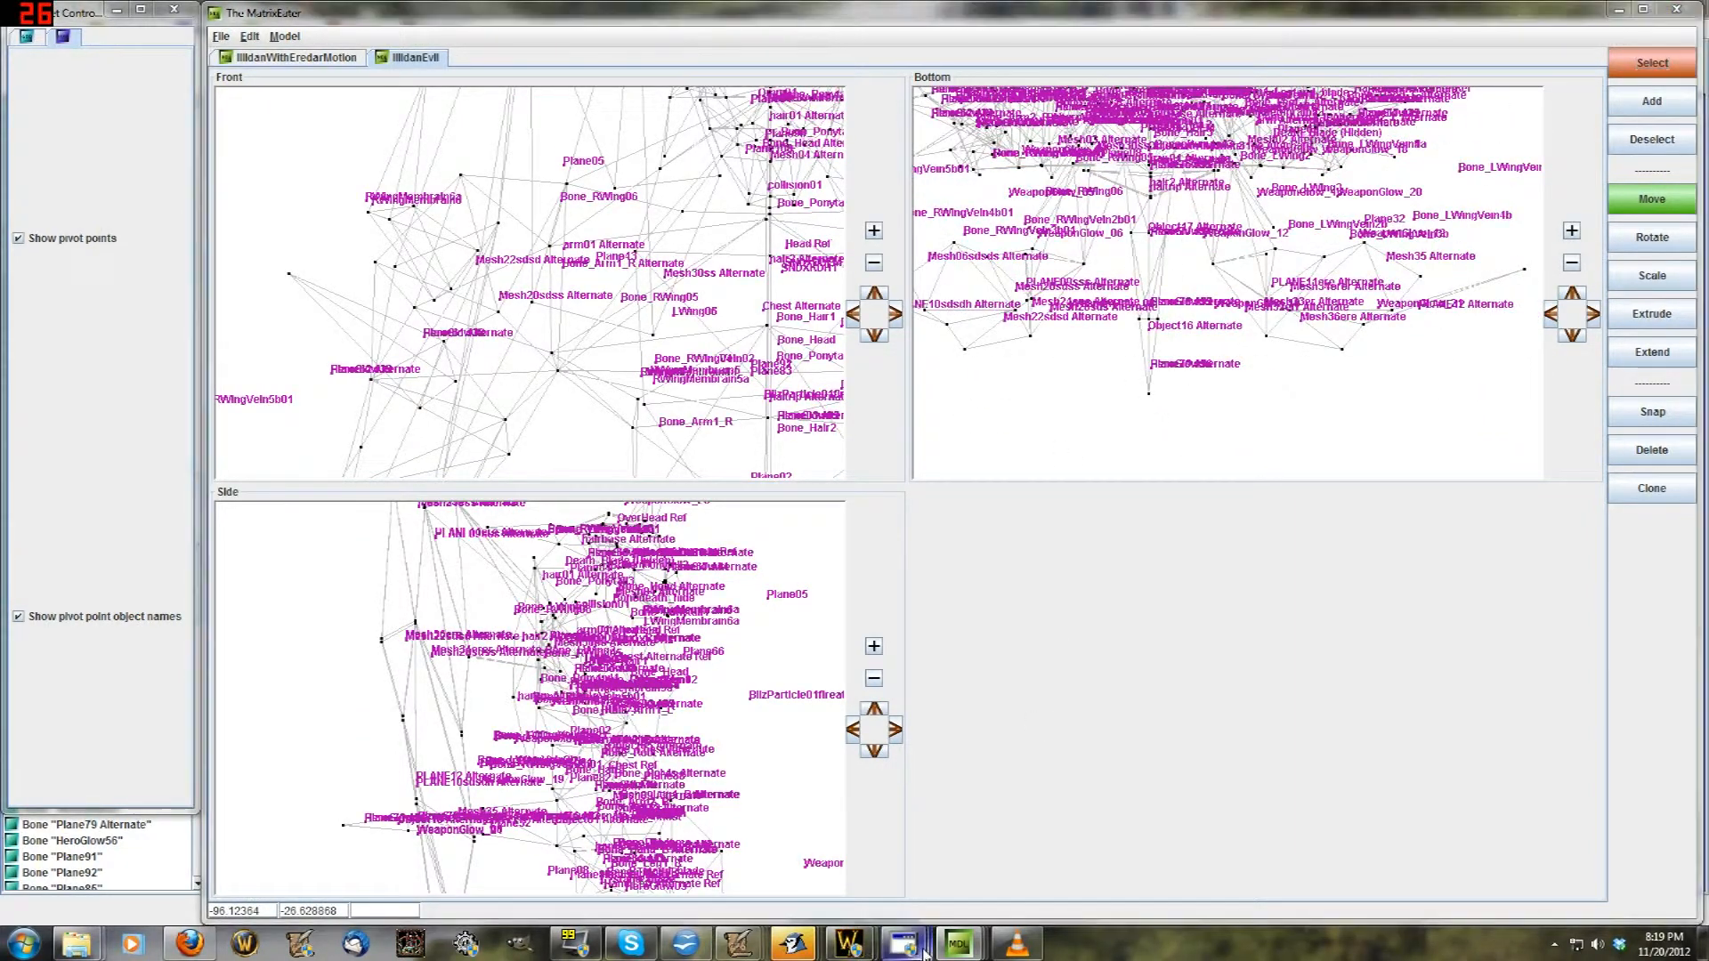
Check the import window's list of Alternate mesh bones, and return to the IllidanEvil model views
{"action": "mouse_move", "coordinate": [954, 943]}
{"action": "left_click", "coordinate": [1119, 831]}
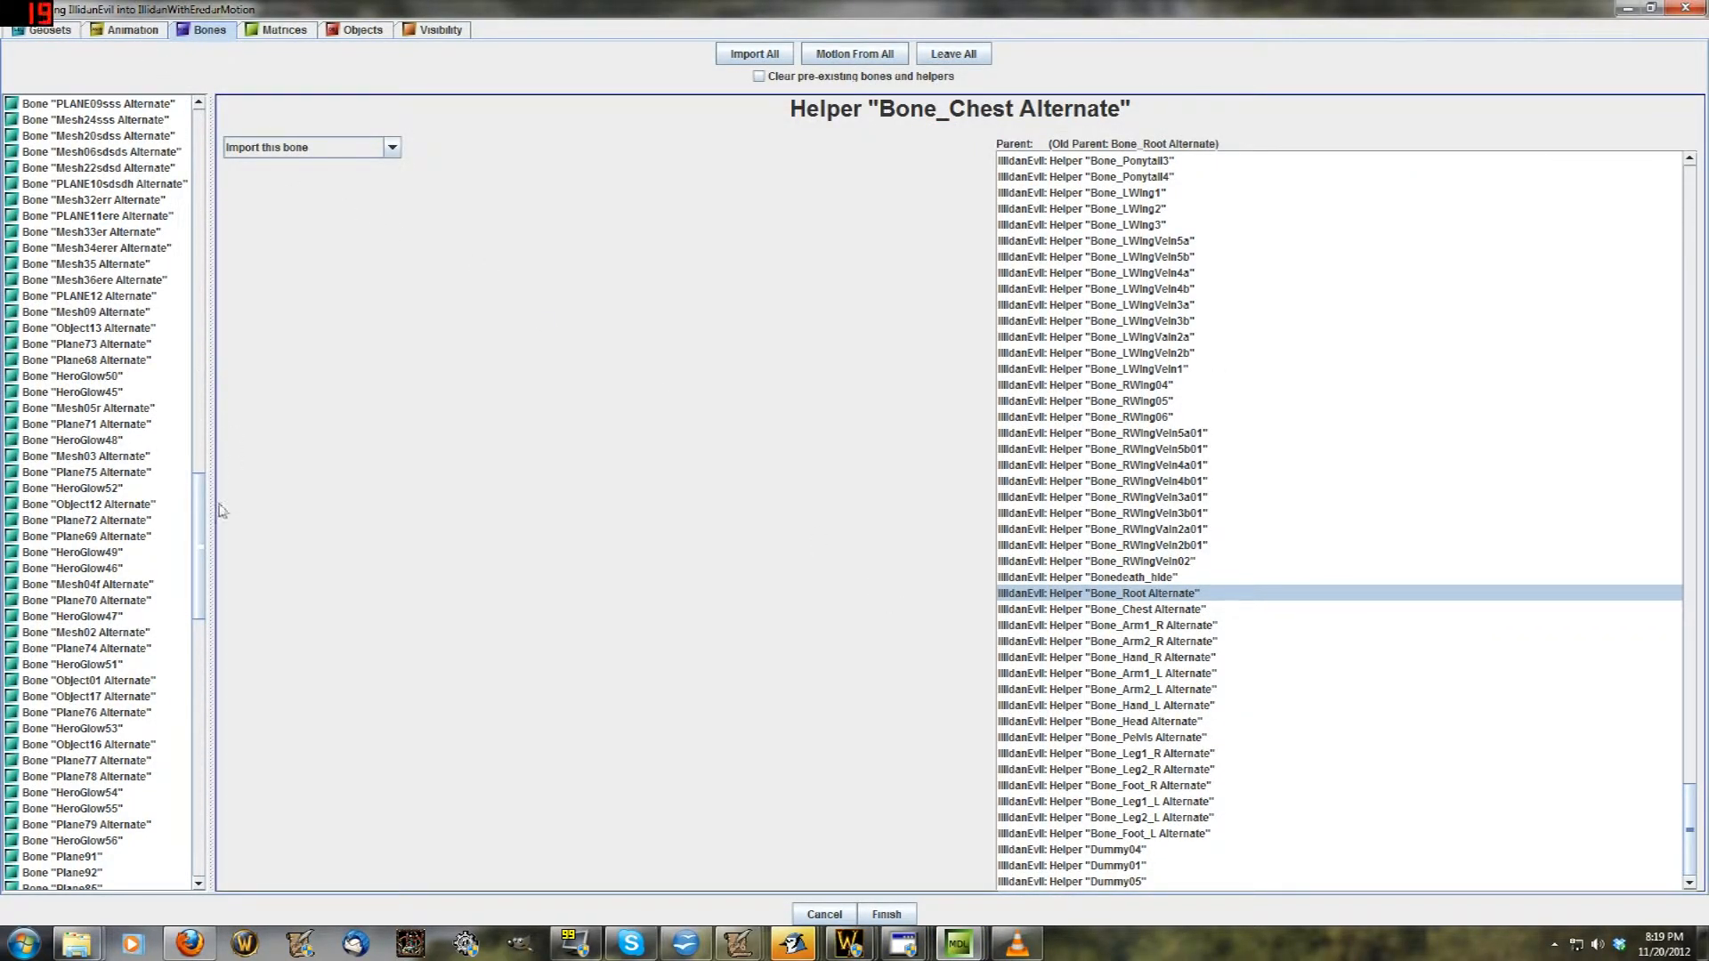
{"action": "scroll", "coordinate": [204, 514], "scroll_direction": "down", "scroll_amount": 1}
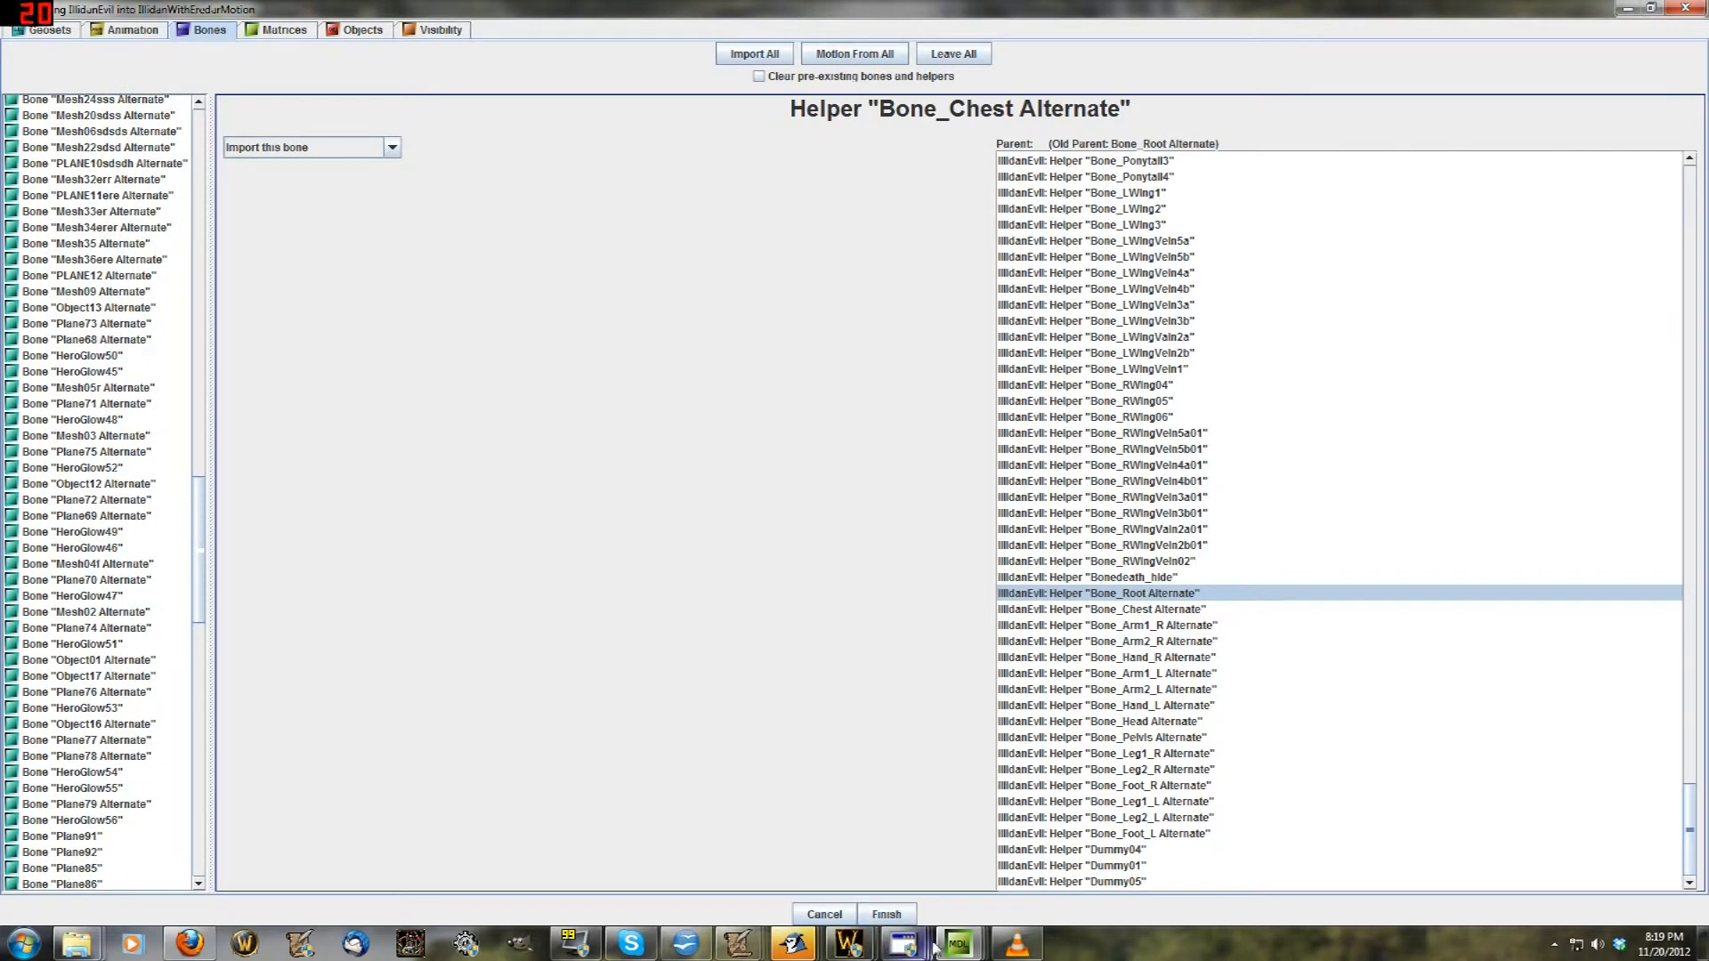
{"action": "mouse_move", "coordinate": [958, 943]}
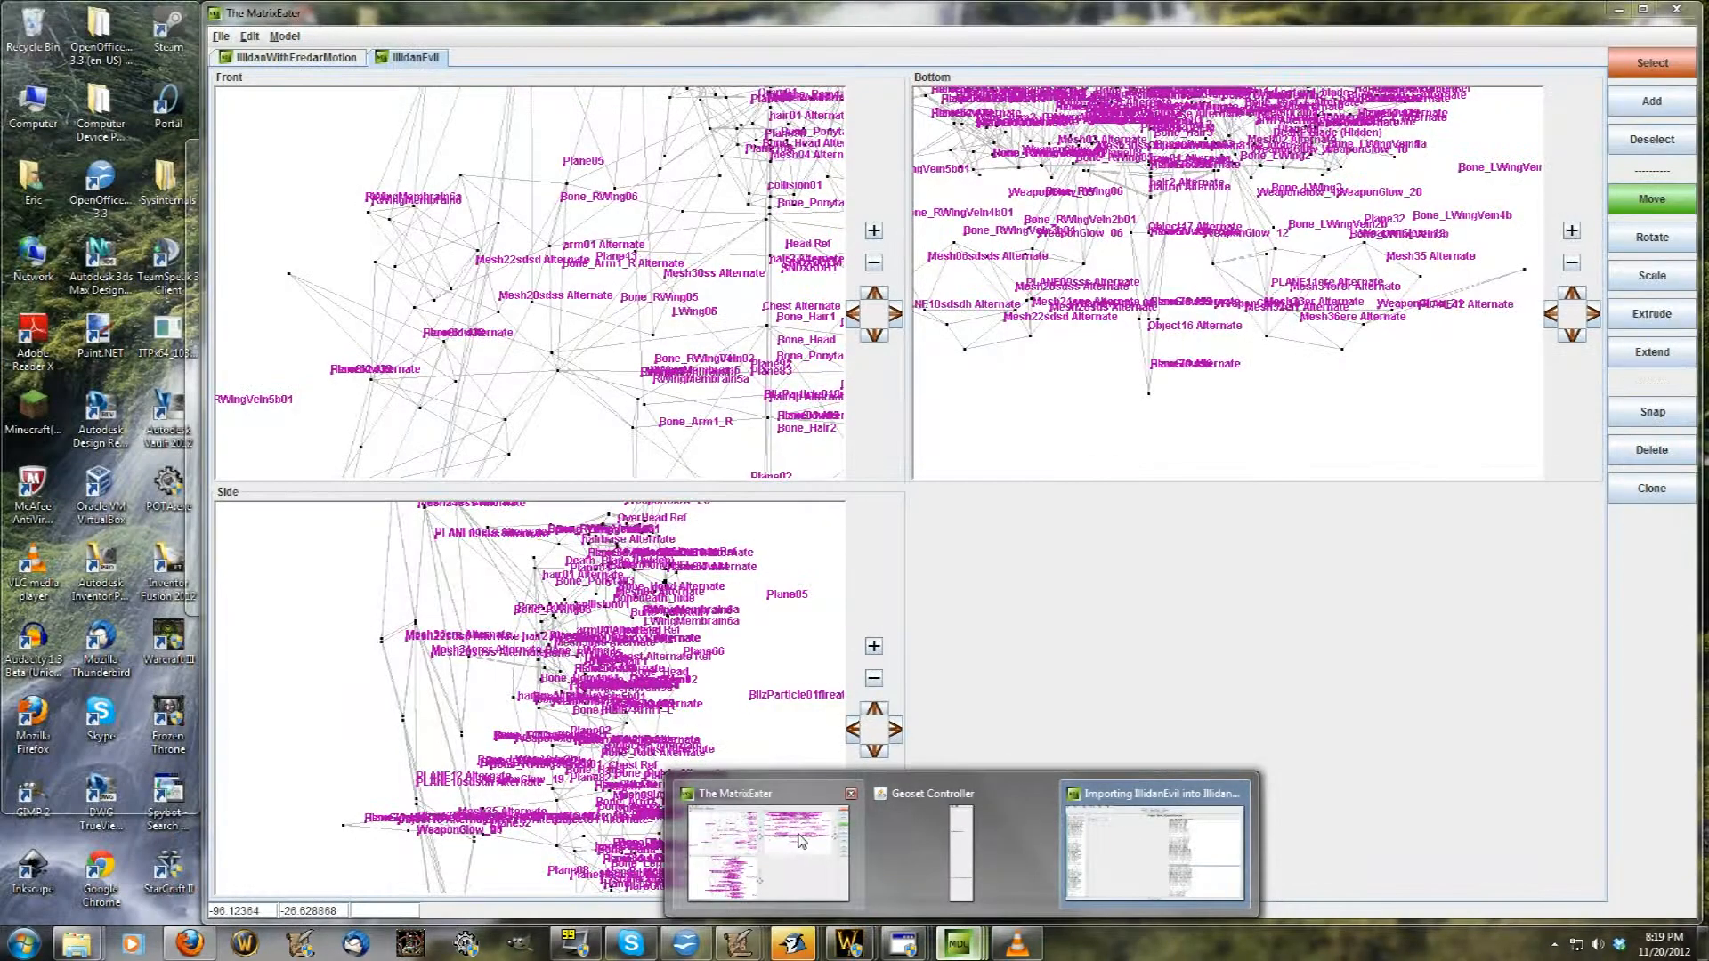
{"action": "left_click", "coordinate": [800, 841]}
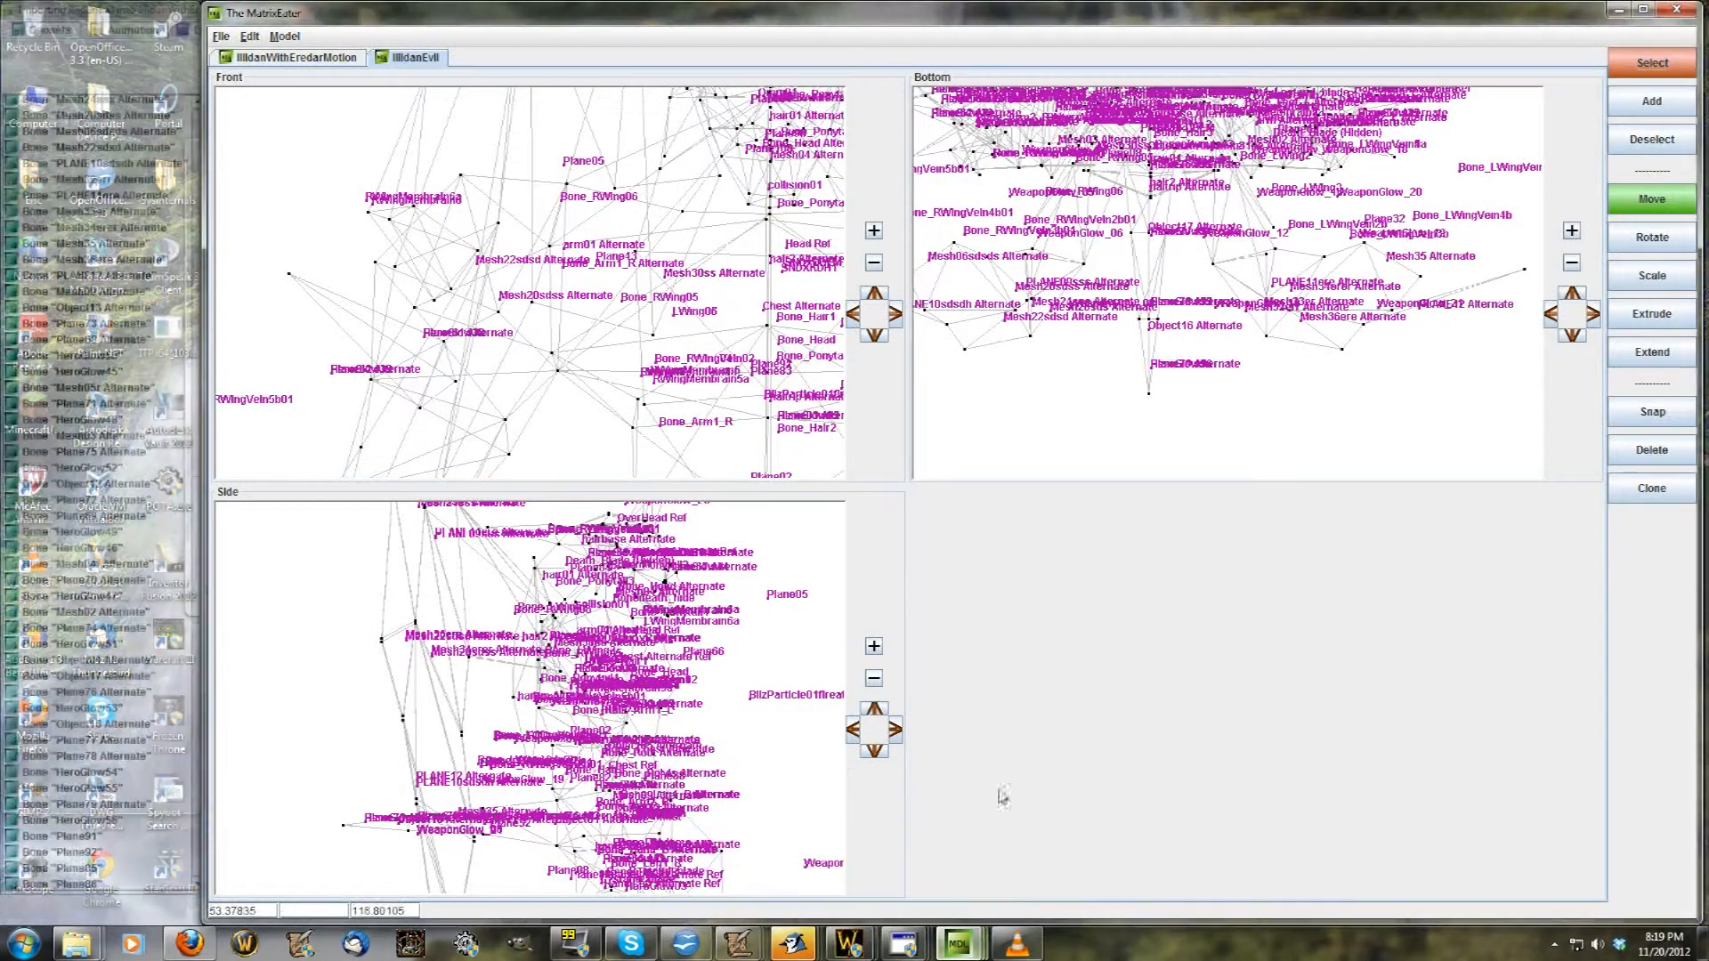
View the IllidanWithEredarMotion model for comparison and return to the IllidanEvil model
{"action": "mouse_move", "coordinate": [959, 943]}
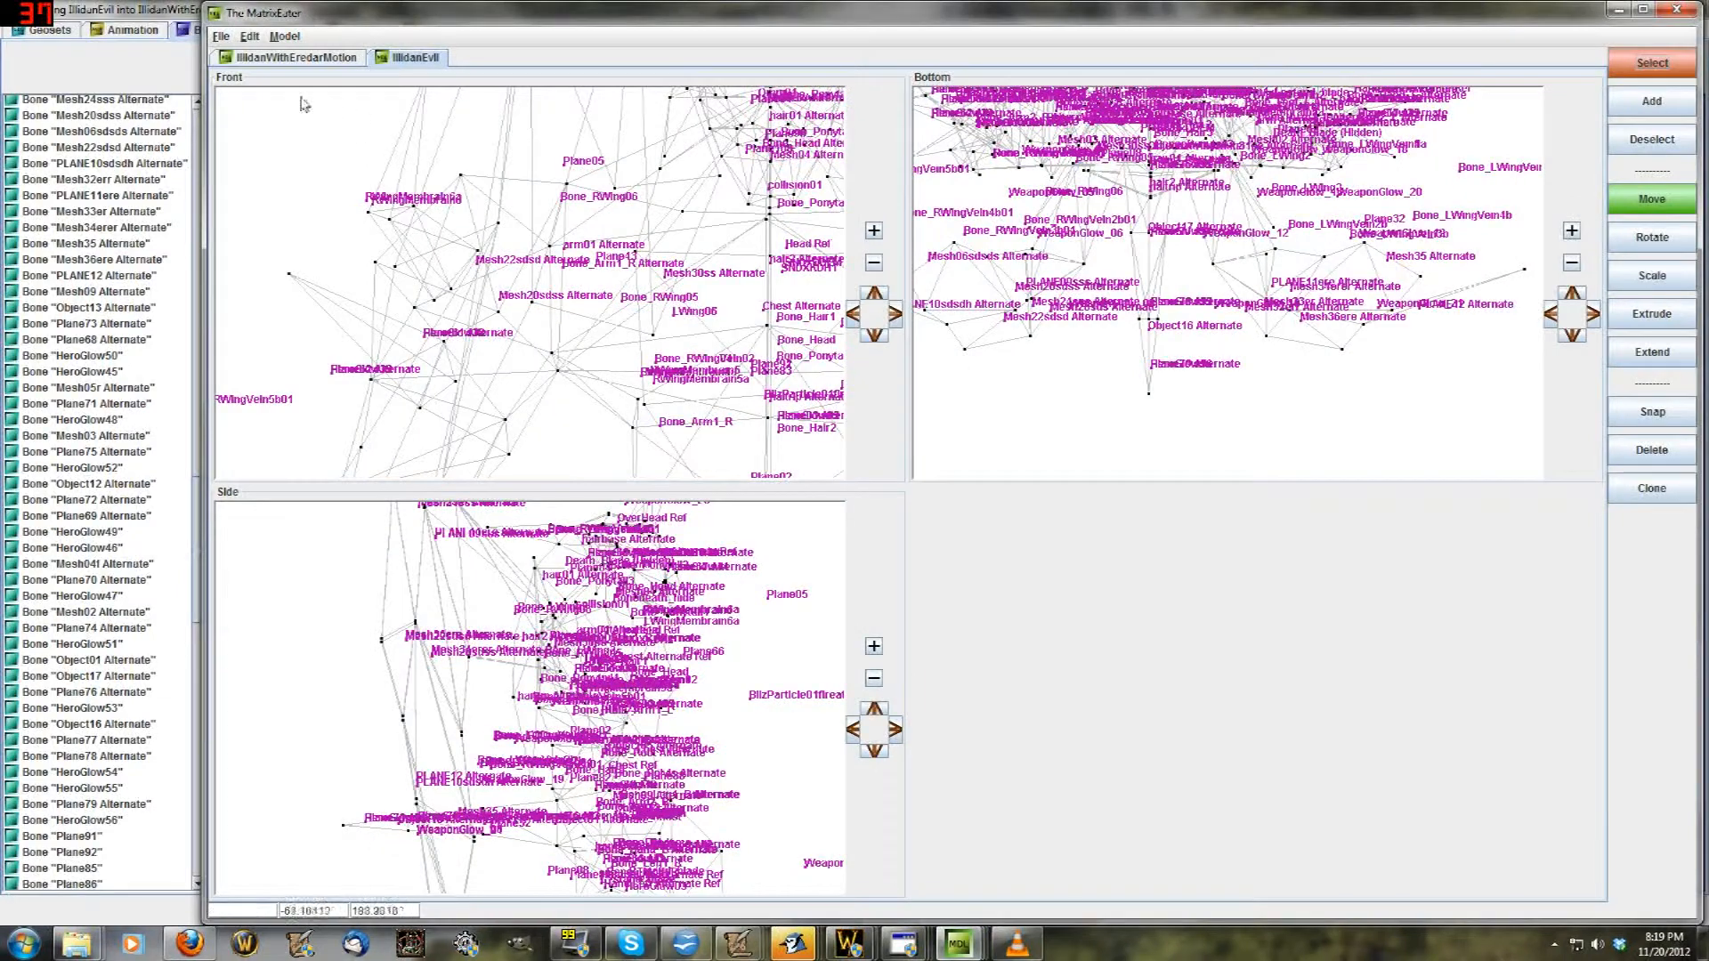
{"action": "left_click", "coordinate": [284, 59]}
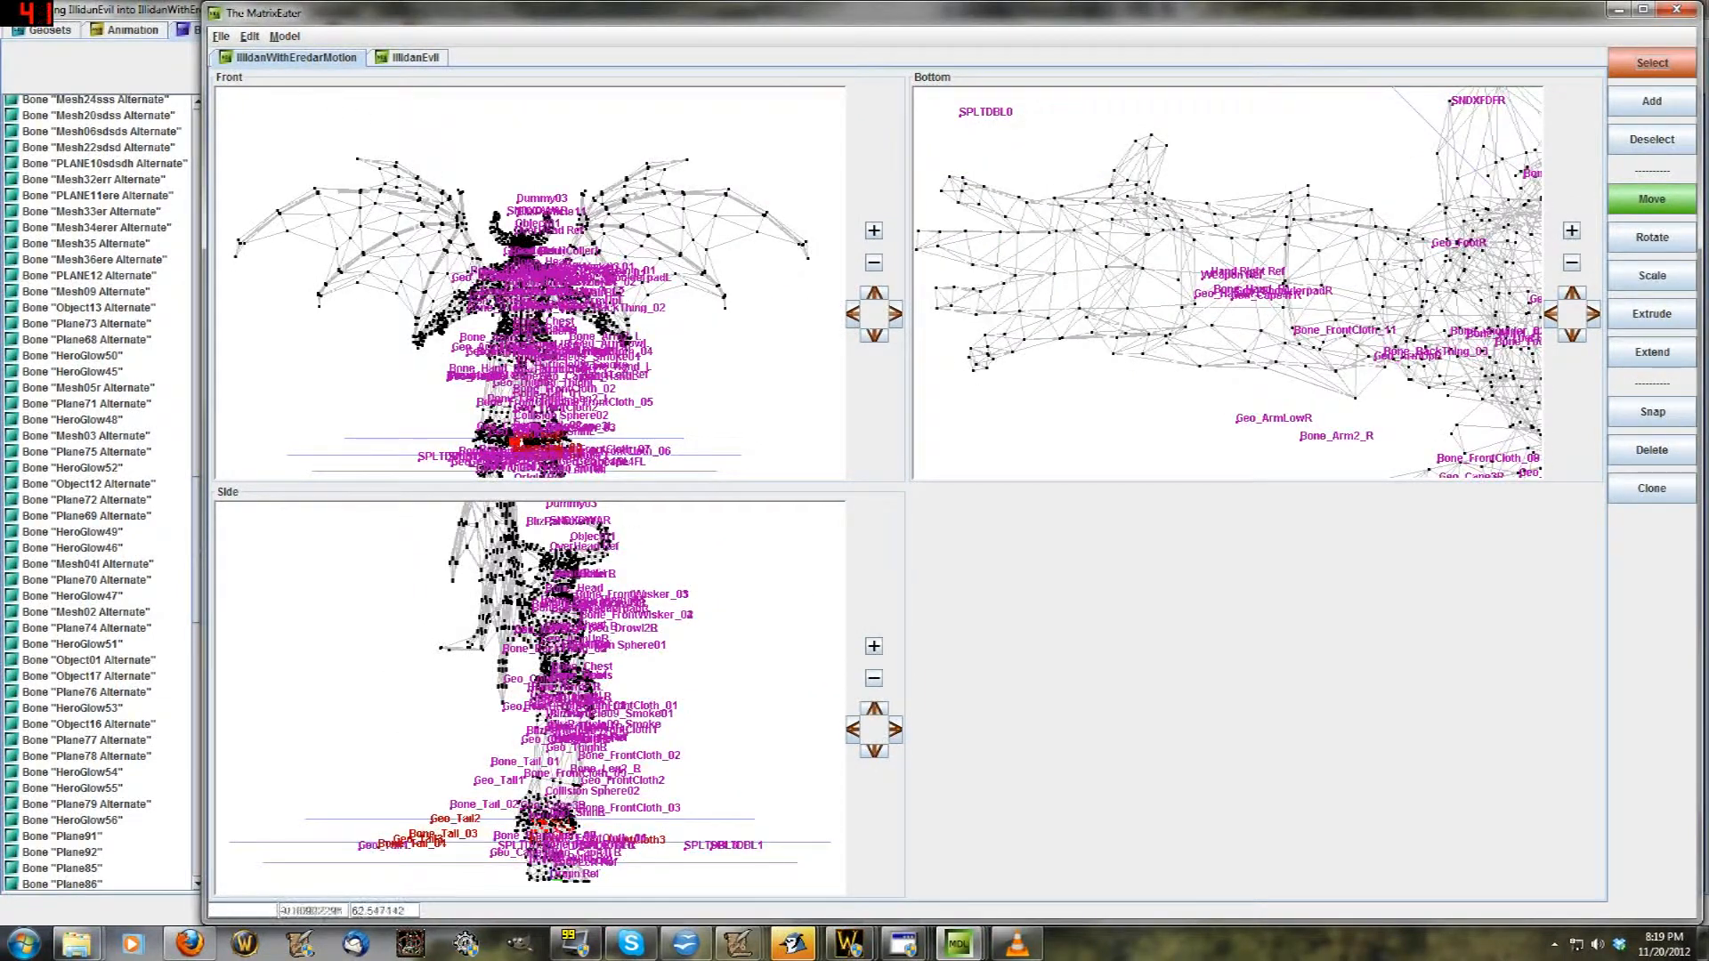
{"action": "left_click", "coordinate": [409, 62]}
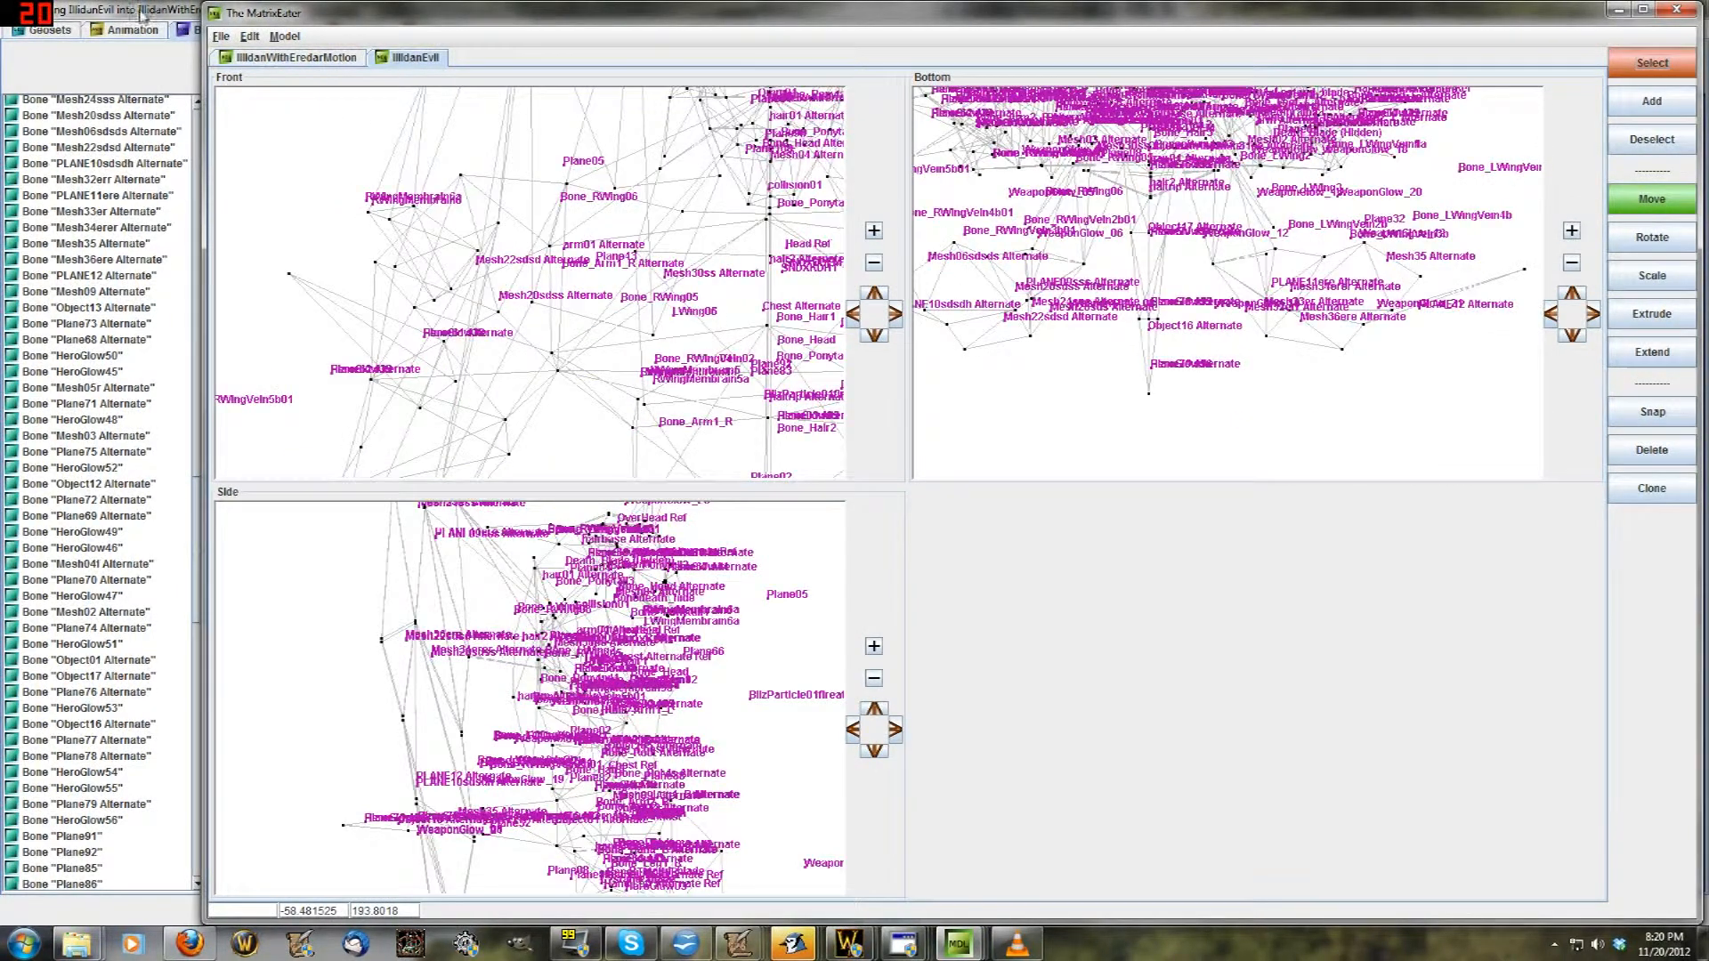
Look through the import window's bone list for the wing mesh bones, checking it against the IllidanEvil pivot point names
{"action": "left_click", "coordinate": [143, 8]}
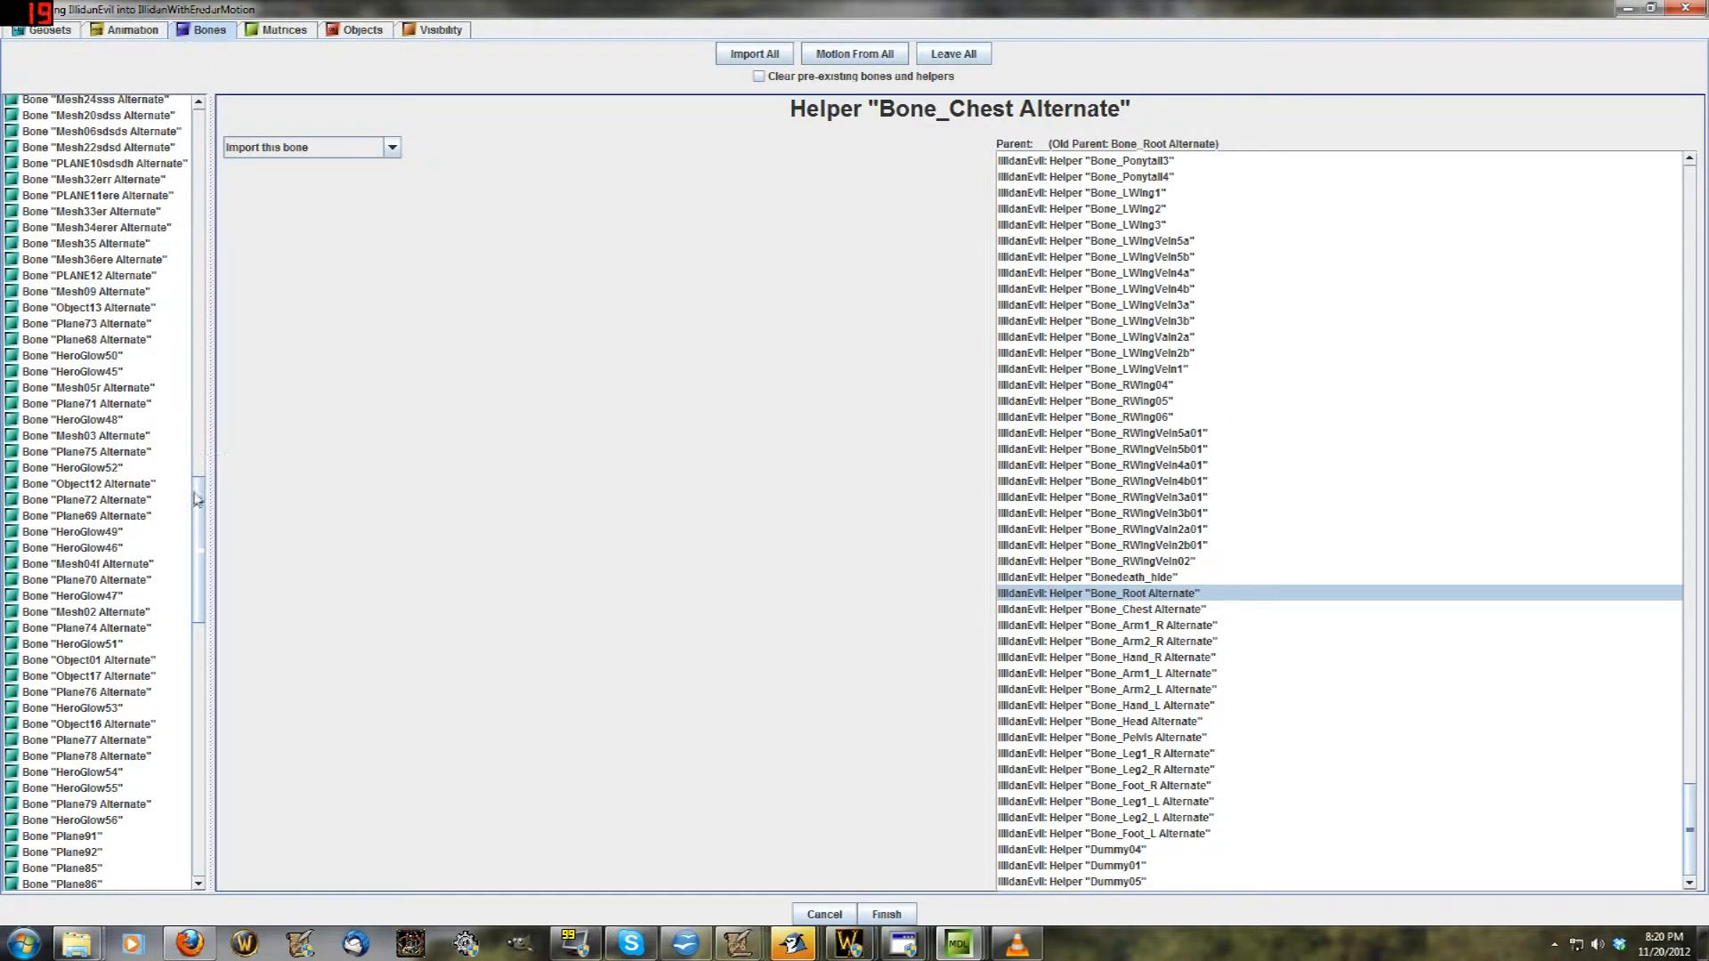
{"action": "left_click_drag", "start_coordinate": [198, 499], "coordinate": [199, 527]}
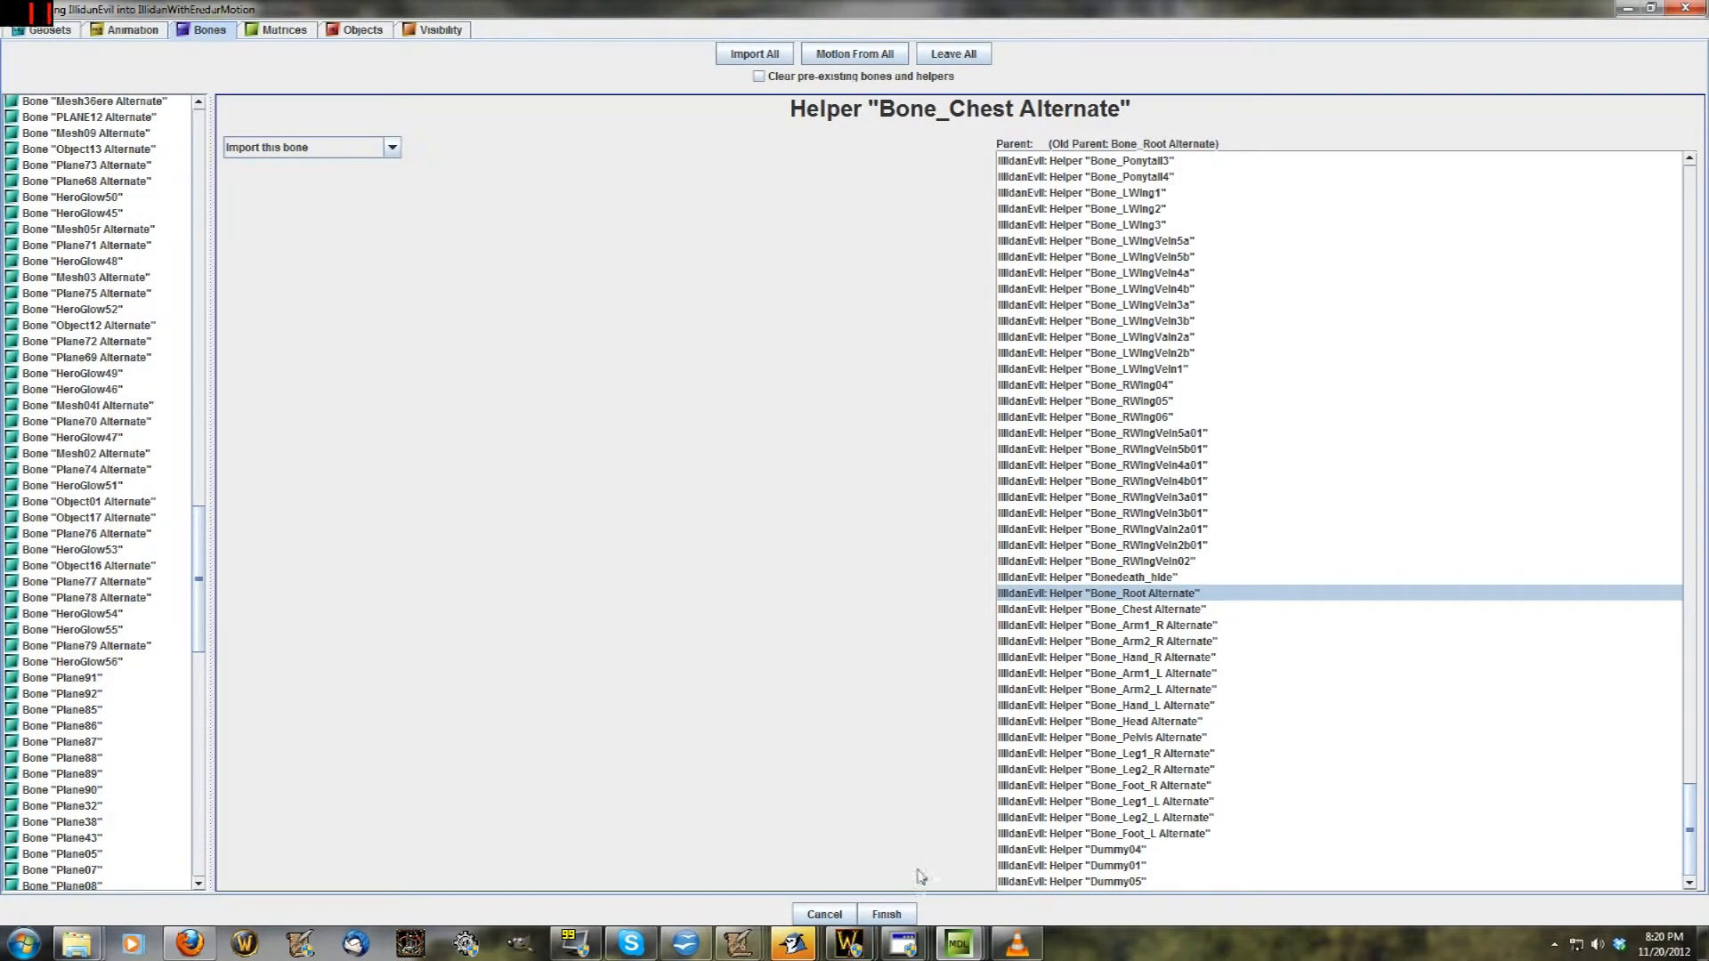
{"action": "mouse_move", "coordinate": [959, 944]}
{"action": "left_click", "coordinate": [766, 837]}
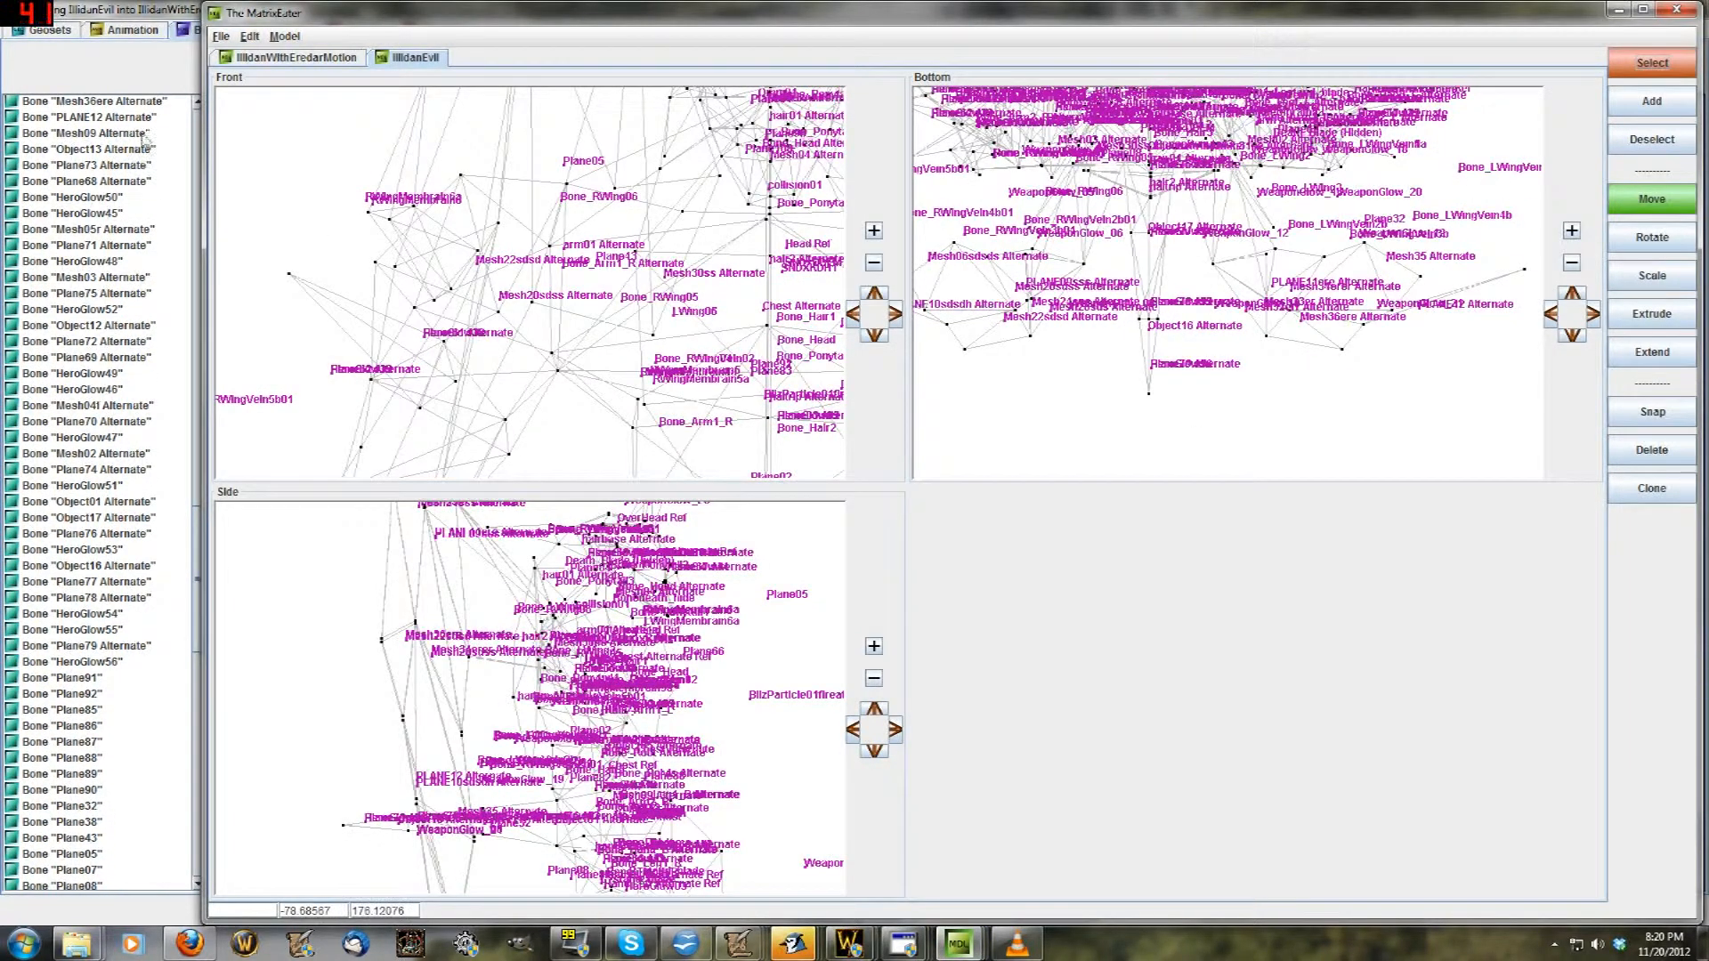
{"action": "left_click", "coordinate": [149, 78]}
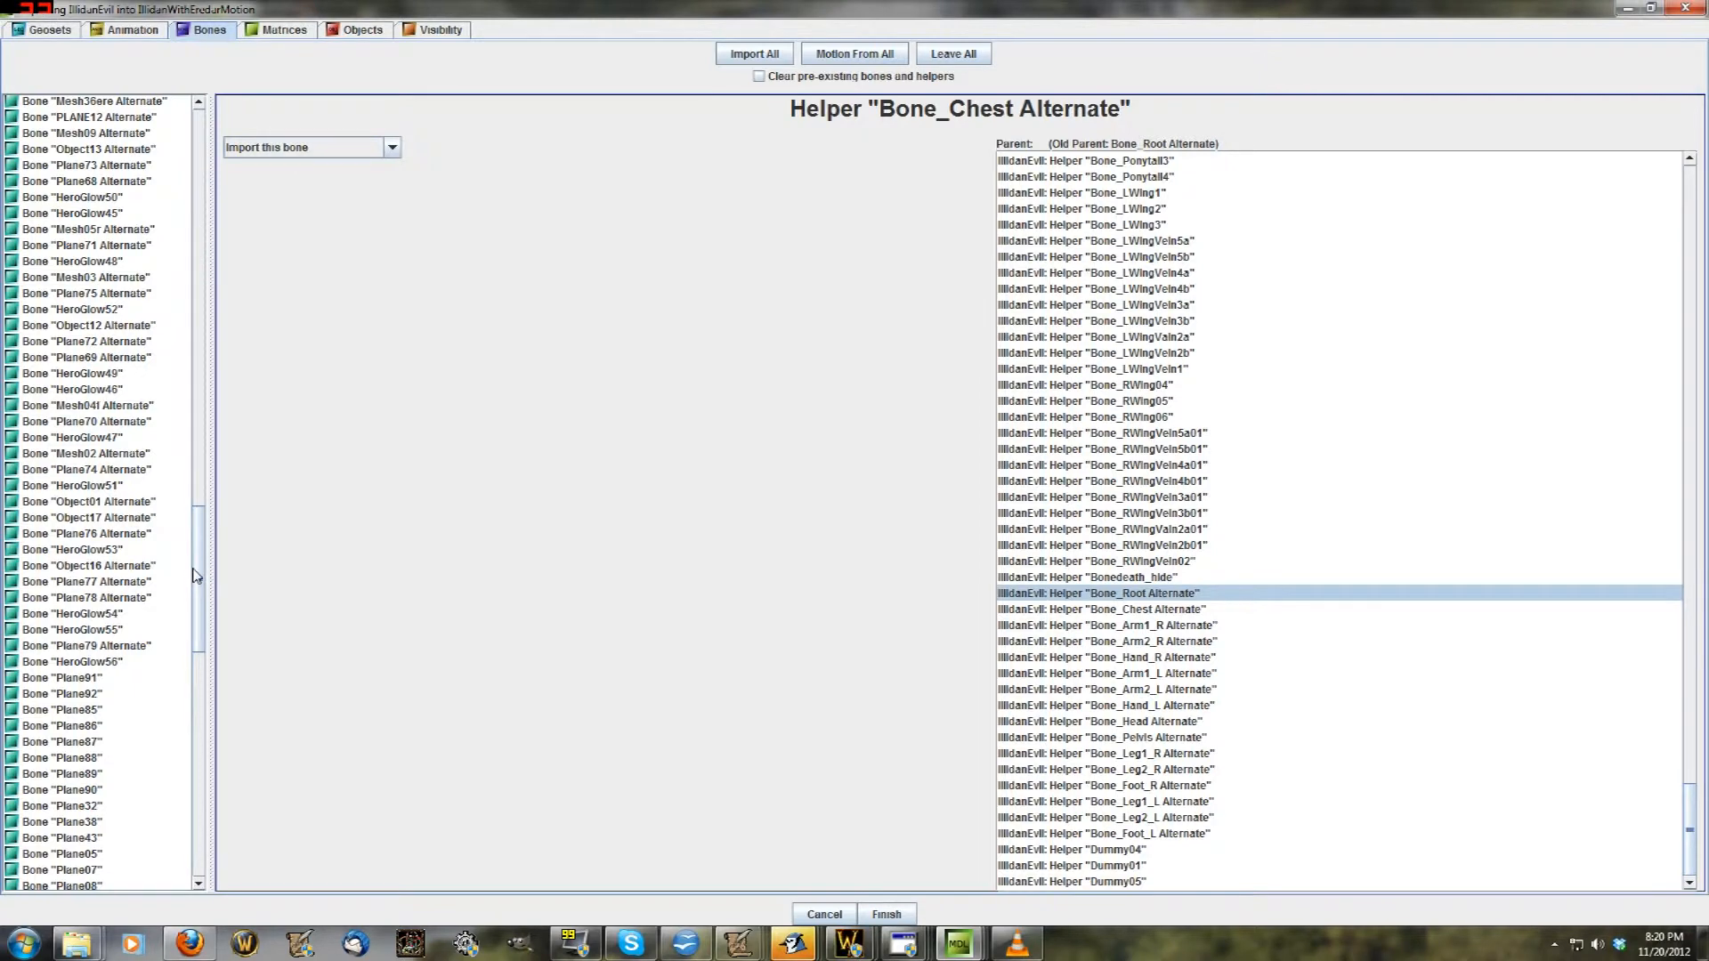
{"action": "left_click_drag", "start_coordinate": [200, 594], "coordinate": [255, 506]}
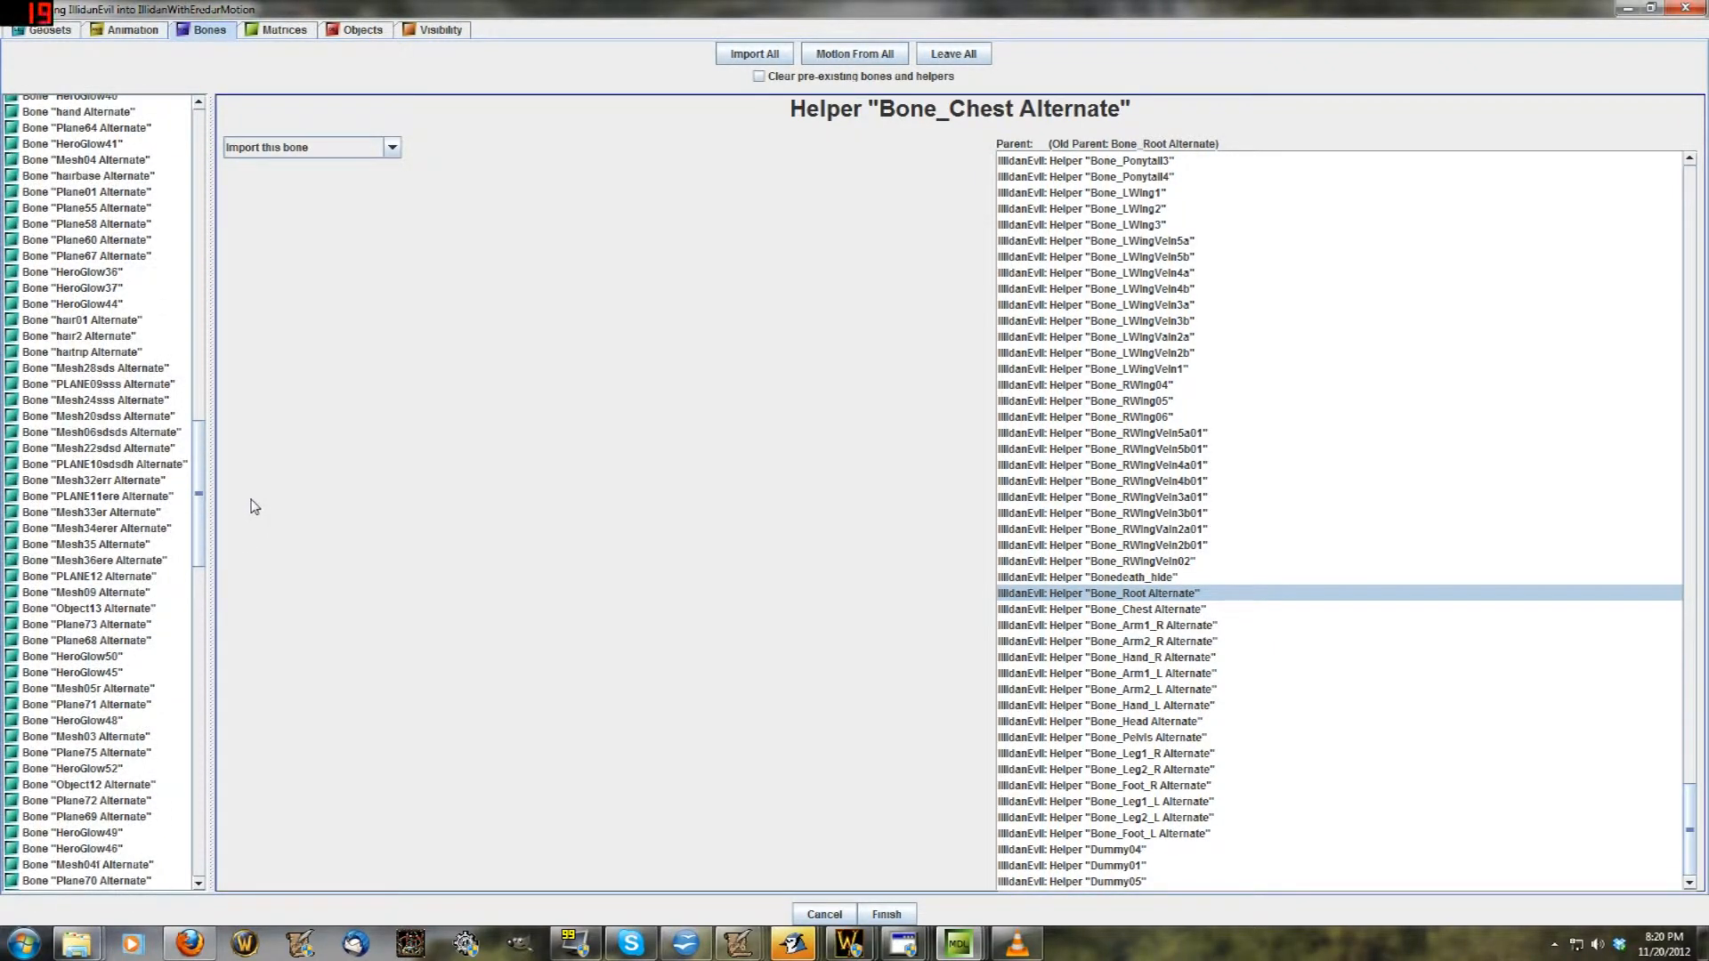
Check the parents of the bones Mesh28sds Alternate, PLANE09sss Alternate and Mesh24sss Alternate
{"action": "left_click", "coordinate": [130, 367]}
{"action": "left_click", "coordinate": [134, 383]}
{"action": "left_click", "coordinate": [144, 399]}
{"action": "left_click", "coordinate": [147, 384]}
{"action": "left_click", "coordinate": [149, 368]}
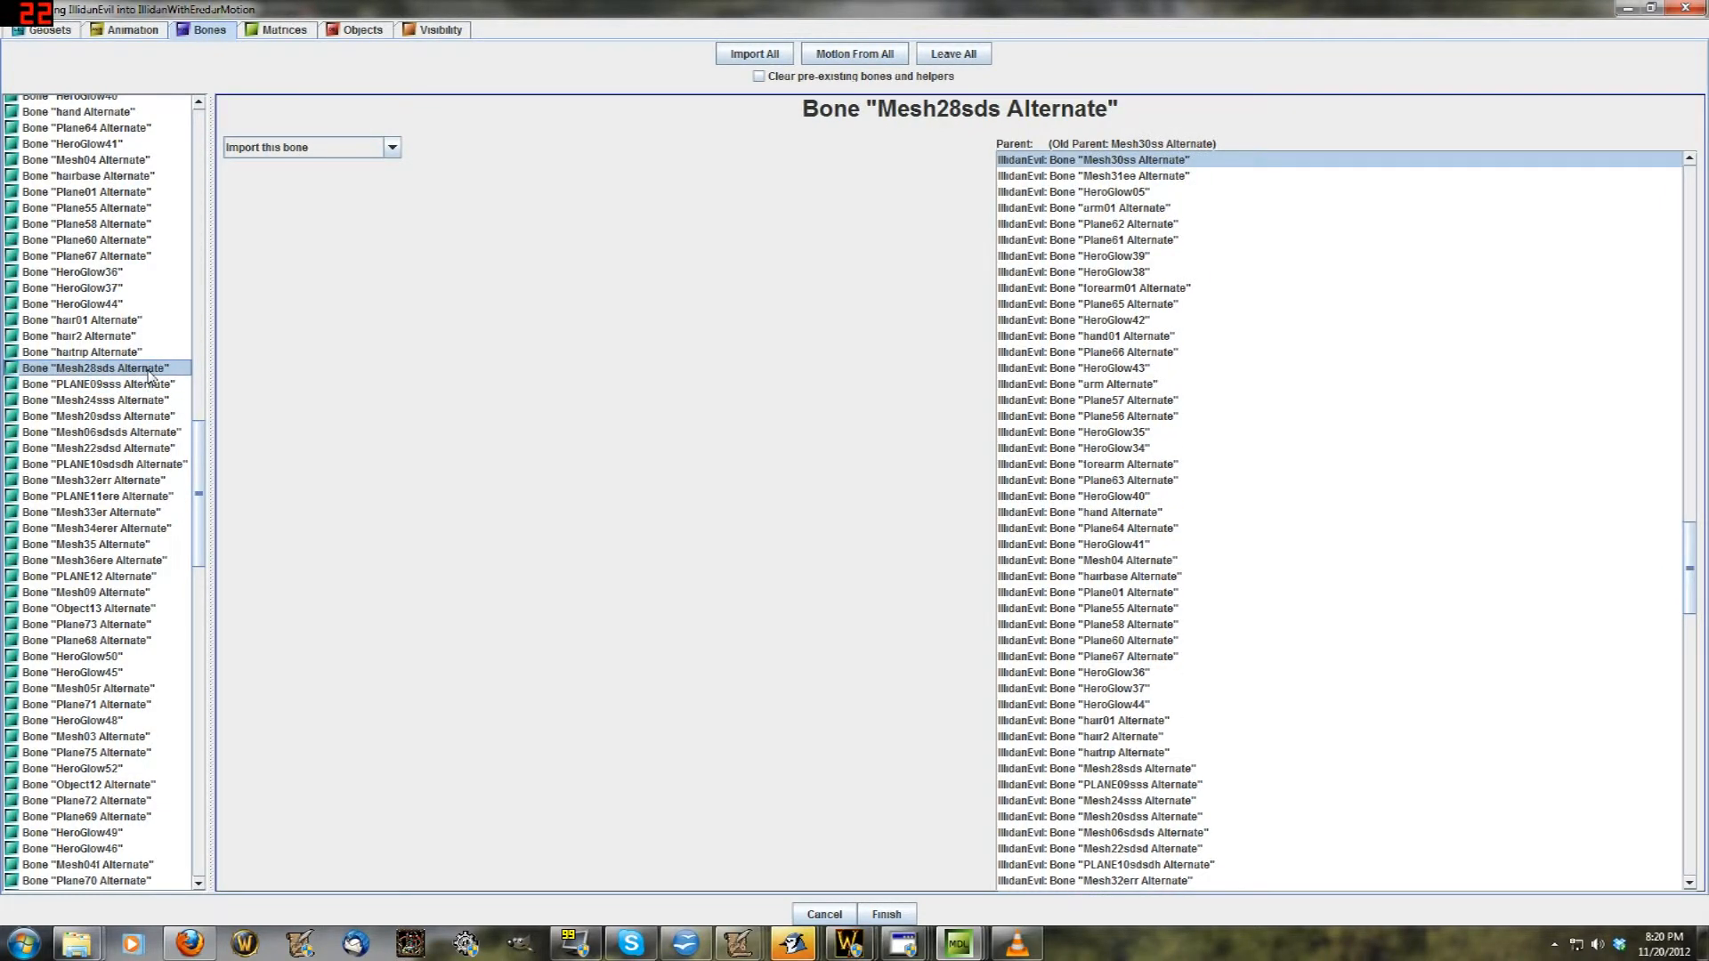
{"action": "scroll", "coordinate": [159, 601], "scroll_direction": "up", "scroll_amount": 13}
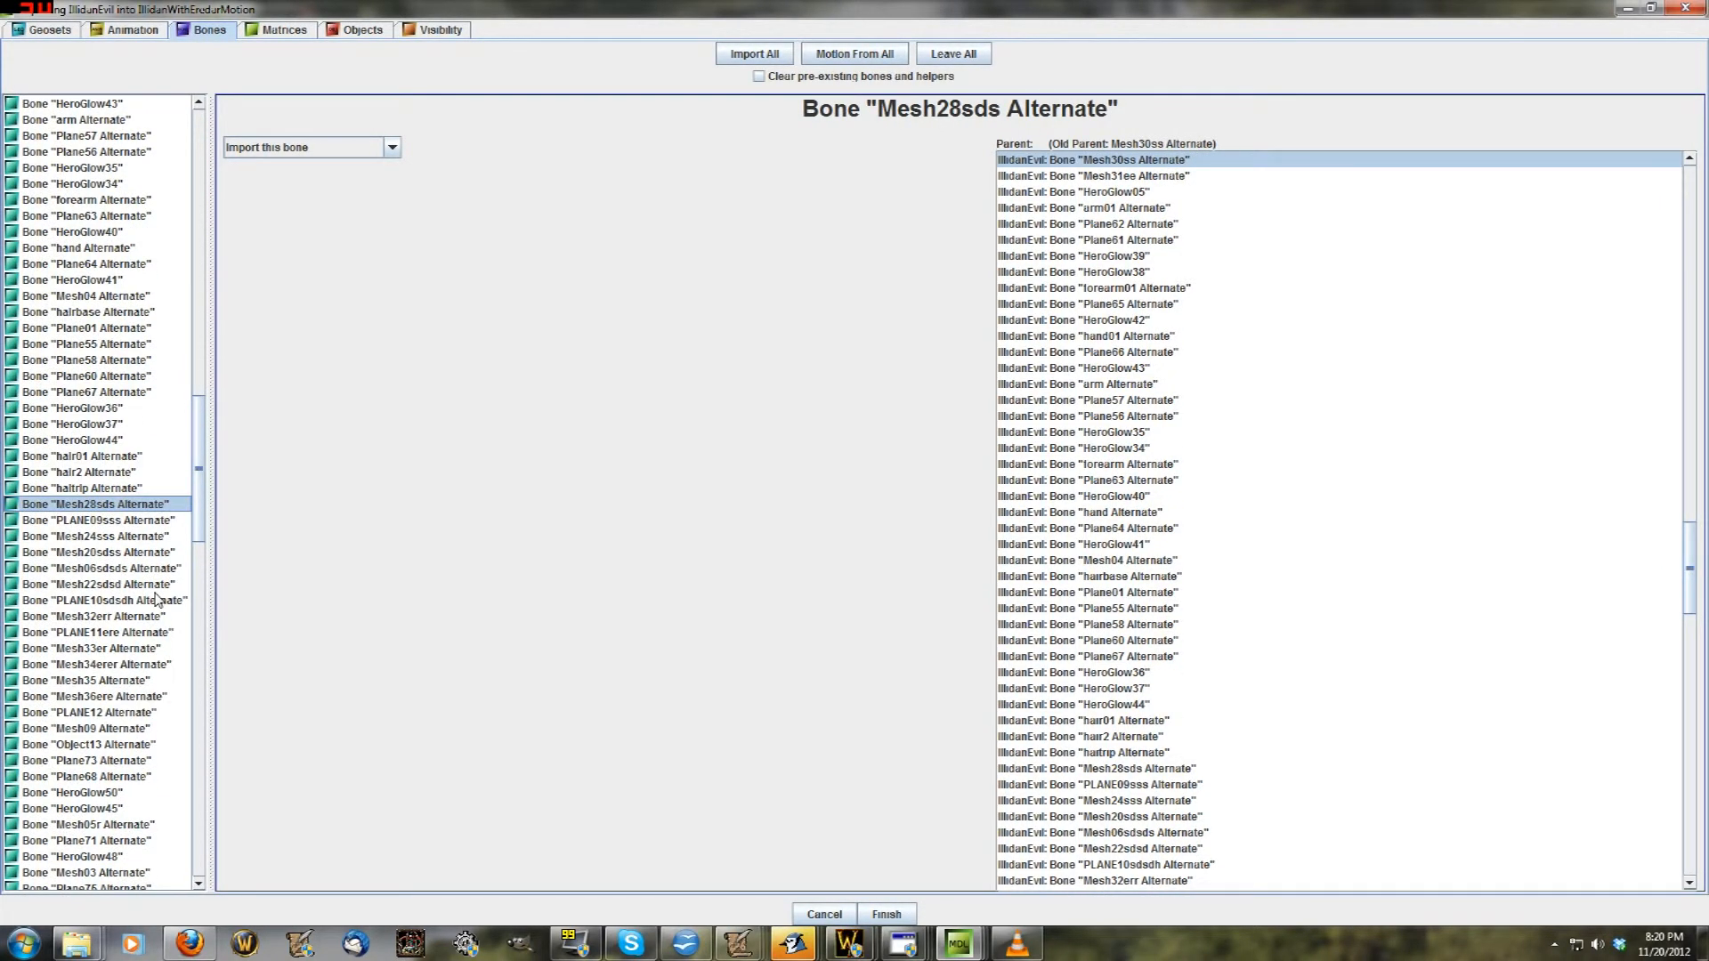